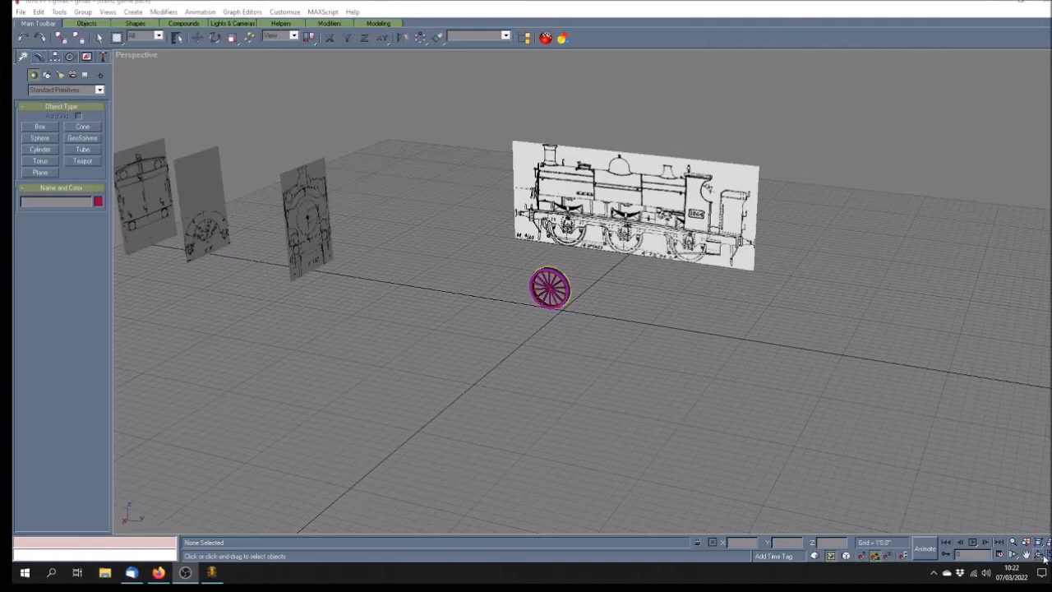
Orbit the Perspective view closer to the wheel and box-select all ten wheel parts
left_click(1036, 555)
mouse_move(617, 308)
left_mouse_down()
mouse_move(601, 321)
mouse_move(603, 307)
mouse_move(618, 312)
mouse_move(604, 304)
mouse_move(620, 313)
mouse_move(574, 328)
mouse_move(594, 329)
mouse_move(467, 319)
left_mouse_up()
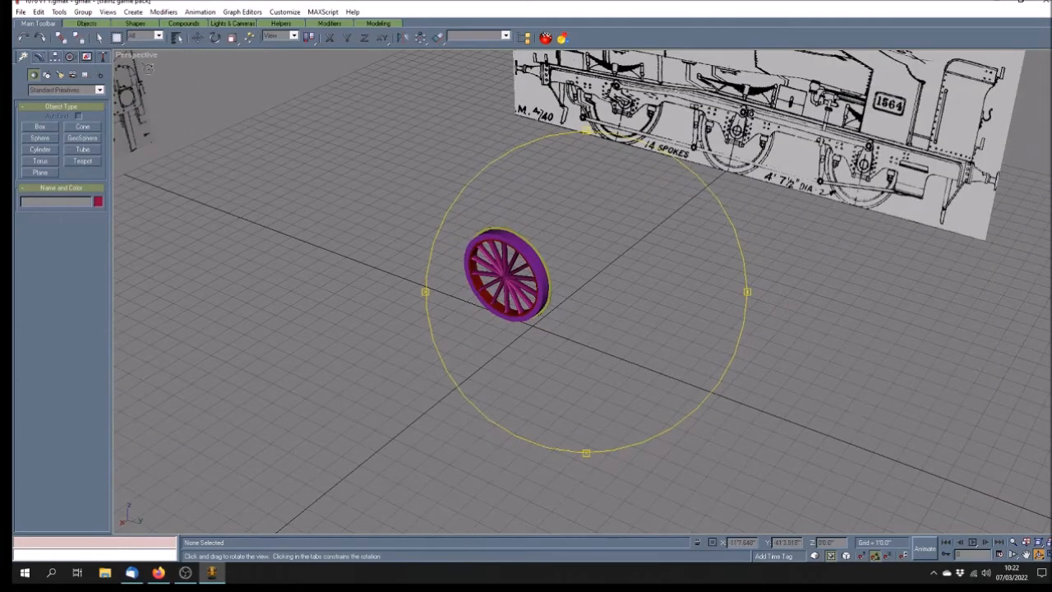
left_click(99, 37)
left_click_drag(383, 206, 623, 385)
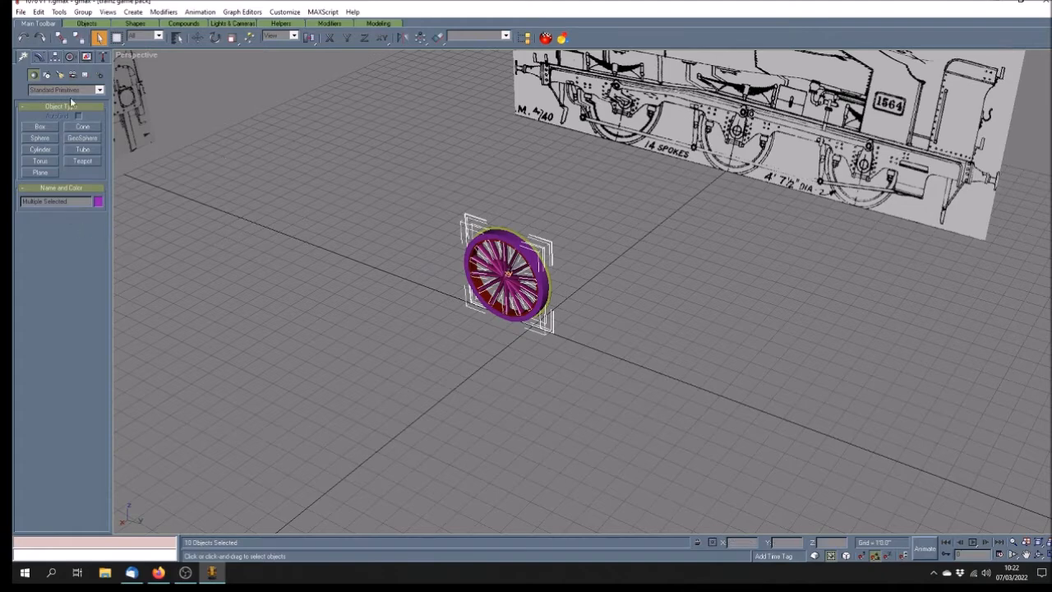
Open the Polygon Counter utility and move its window off the wheel
left_click(103, 55)
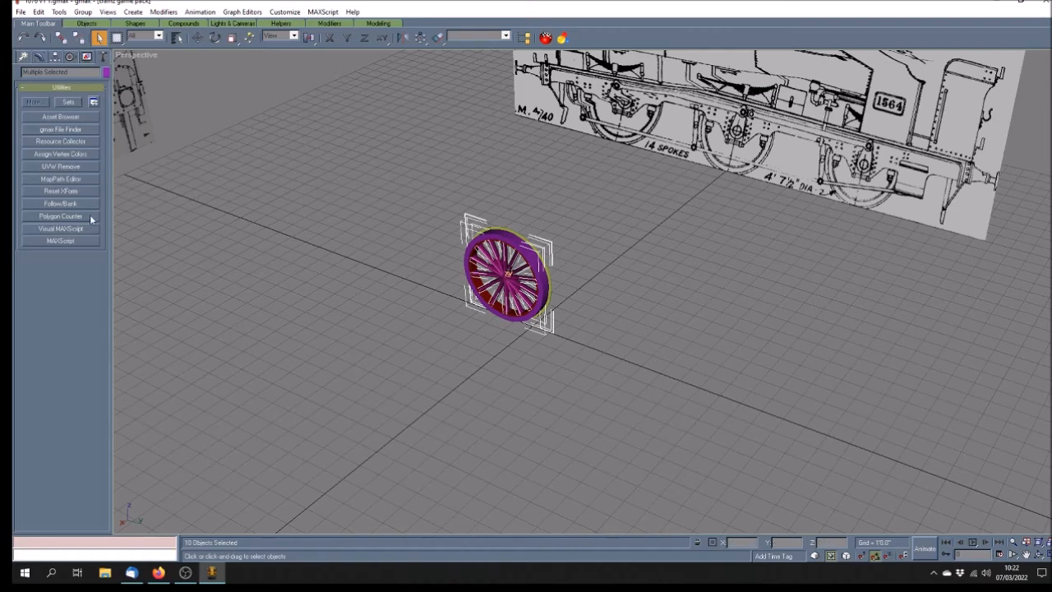
left_click(65, 216)
left_click_drag(565, 239, 170, 316)
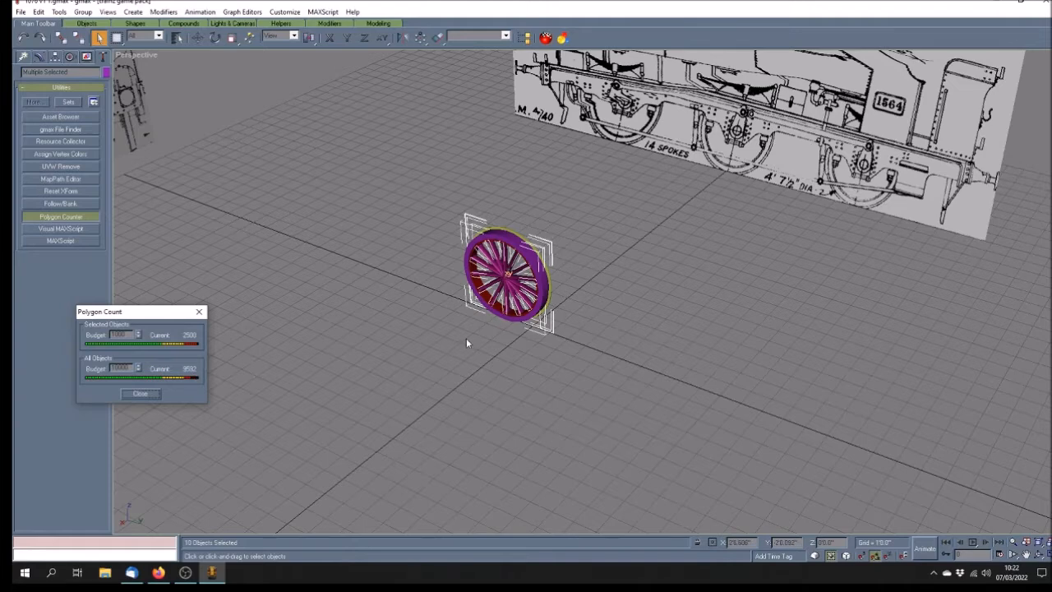
Read the polygon counts of the rim and then the spokes, then clear the selection
left_click(484, 234)
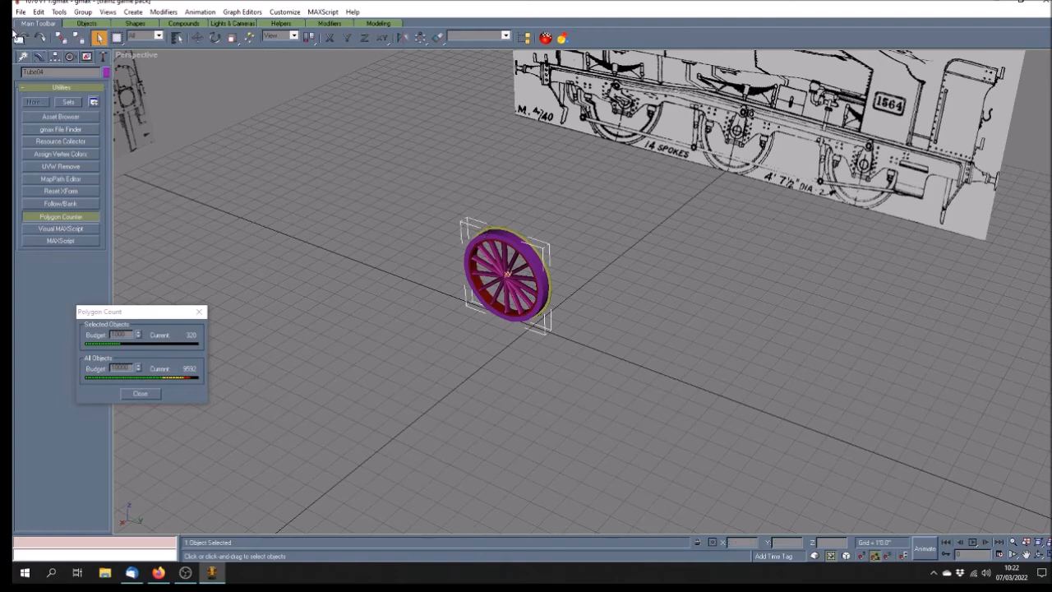
left_click(38, 56)
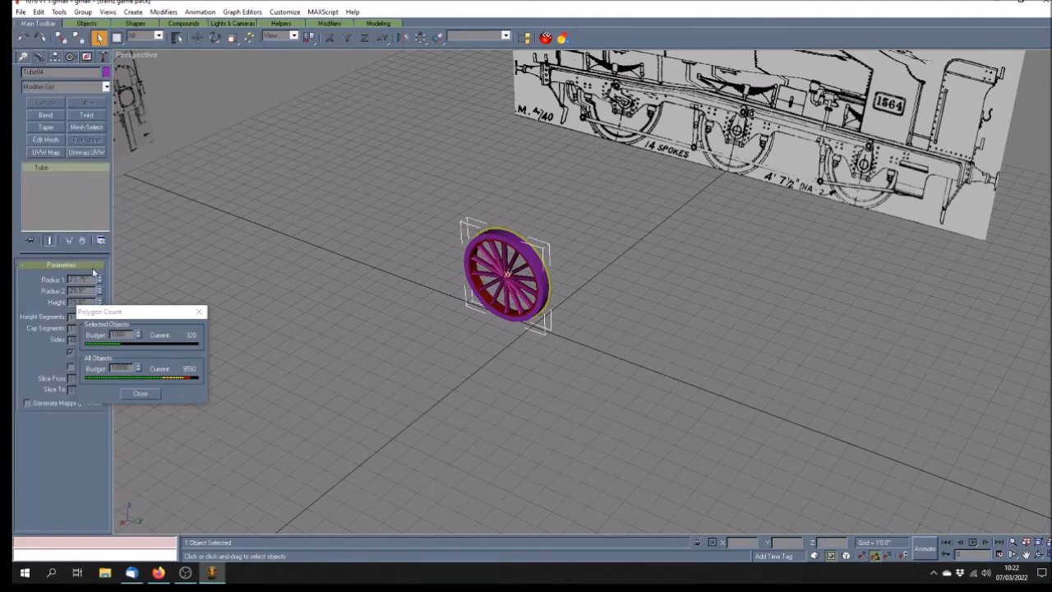
left_click_drag(136, 315, 217, 305)
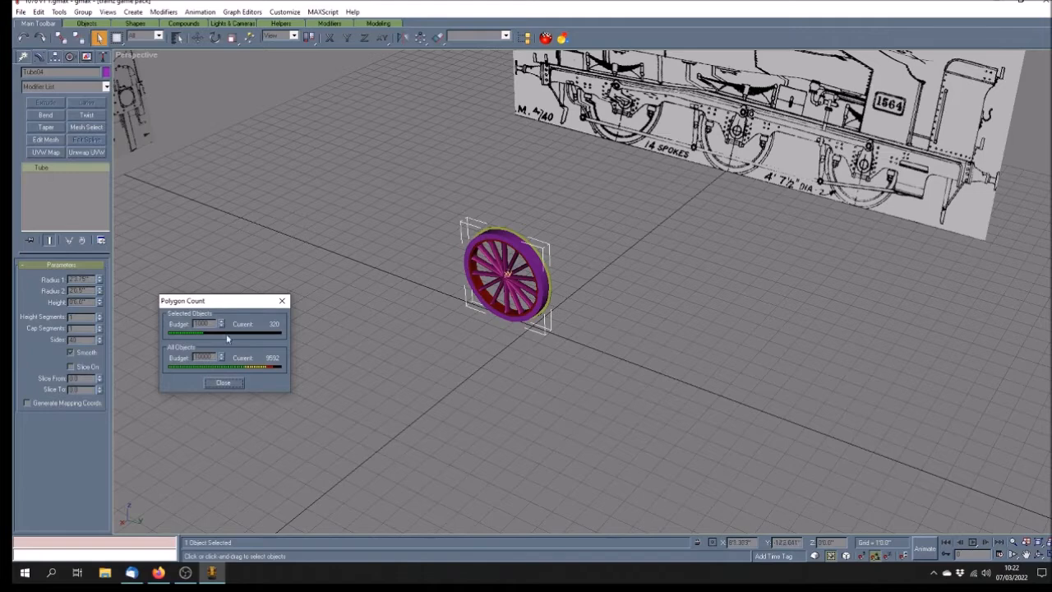
left_click_drag(251, 311, 222, 312)
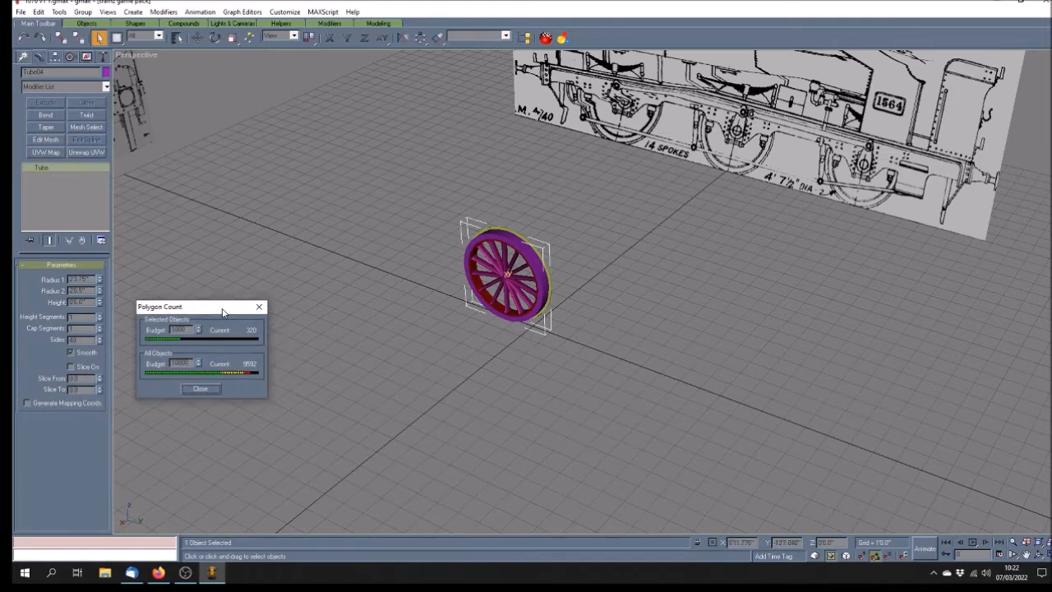
left_click(487, 286)
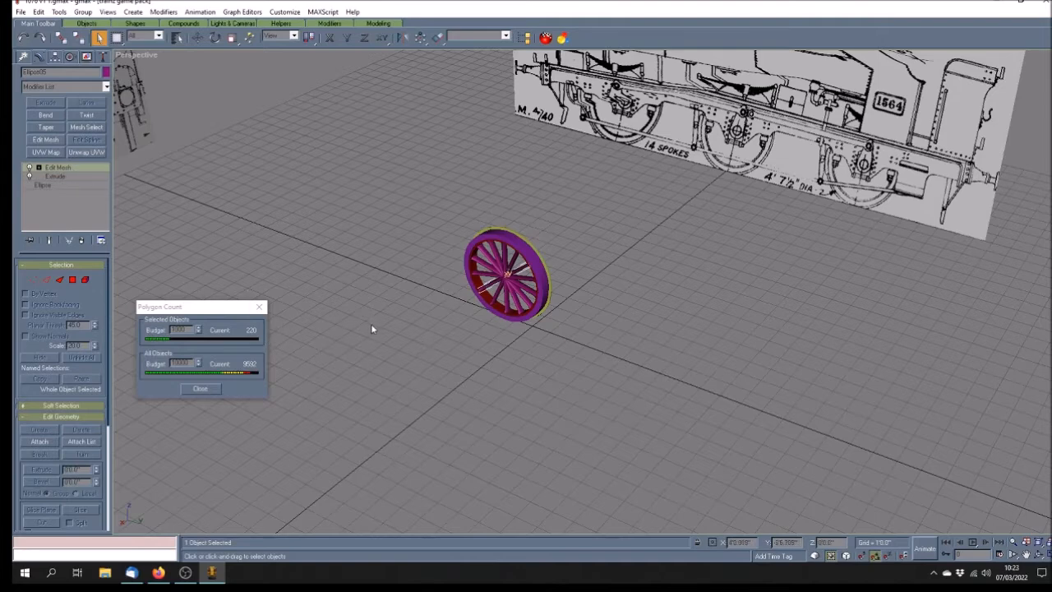
left_click(449, 316)
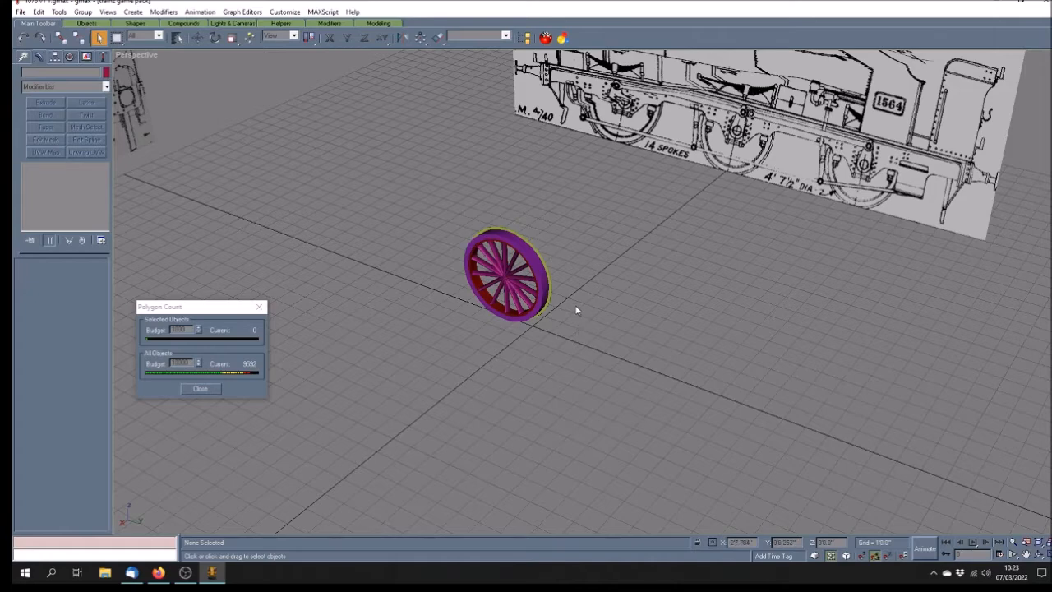
List only materials in the Material Navigator, then unhide and select the Circle07 saddle-tank shell
left_click(564, 38)
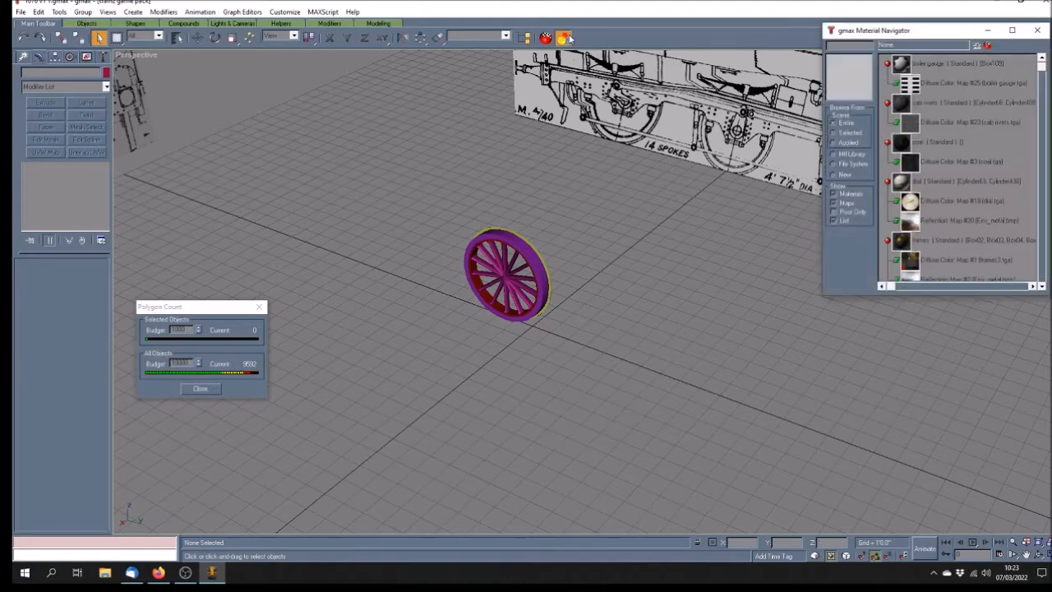
left_click(835, 203)
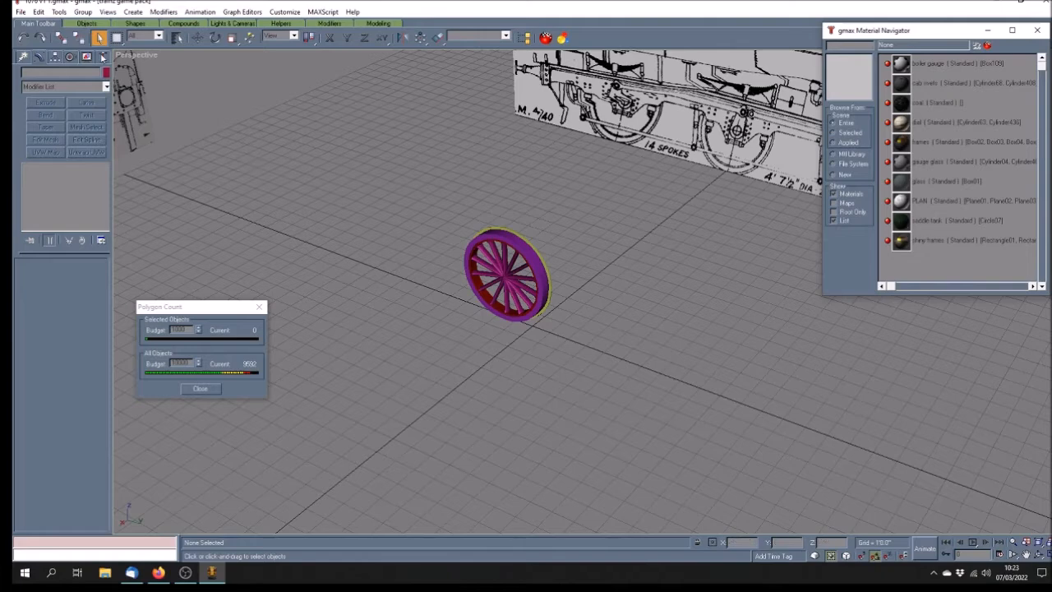
left_click(86, 59)
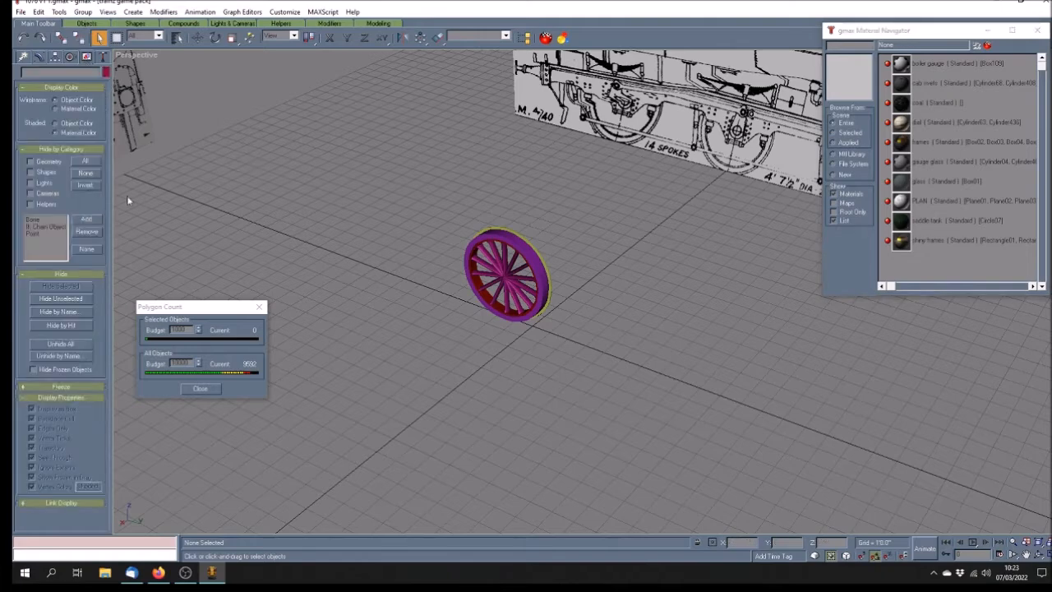
left_click(60, 355)
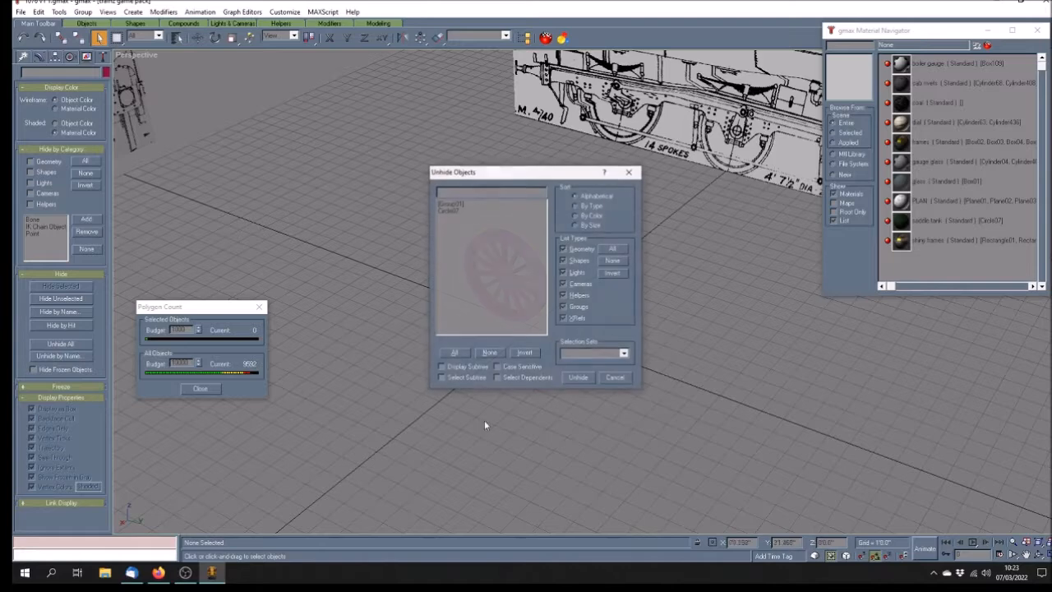
left_click(446, 211)
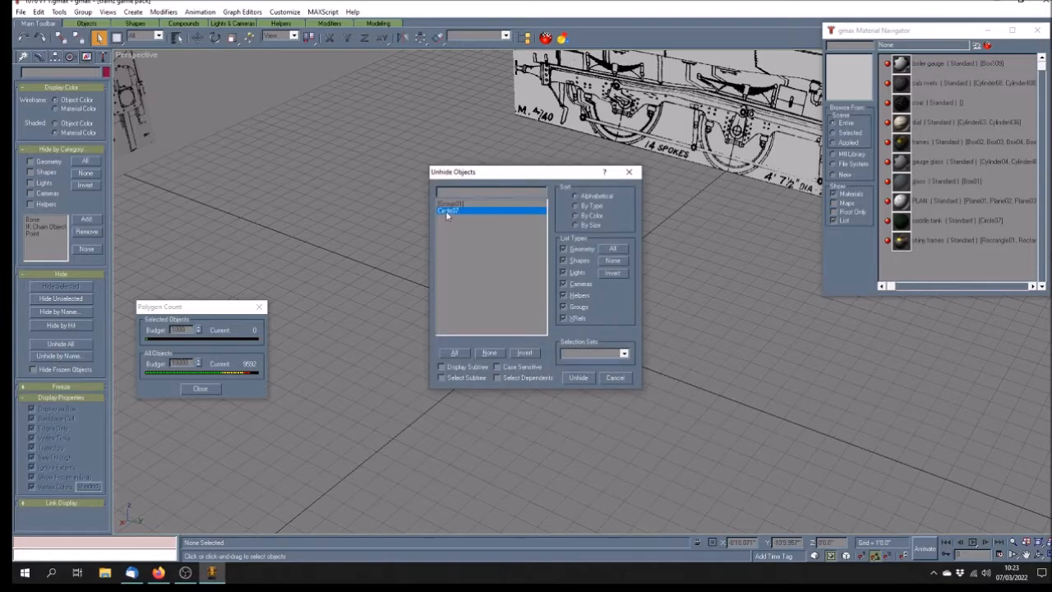
left_click(580, 377)
left_click(613, 223)
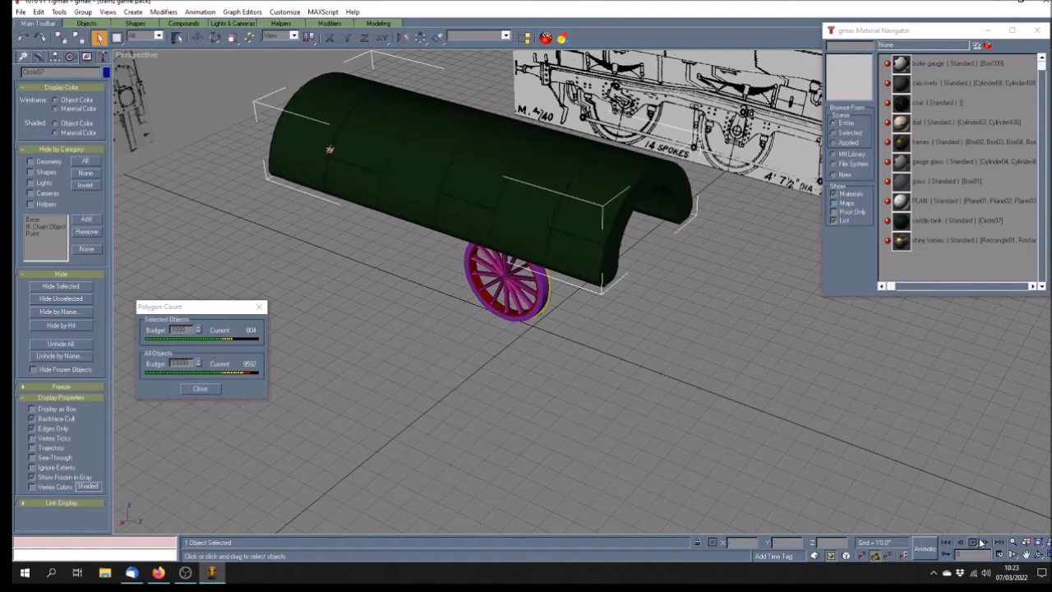
Browse Circle07's modifier stack with its Unwrap UVW and Edit Mesh modifiers
left_click(1039, 556)
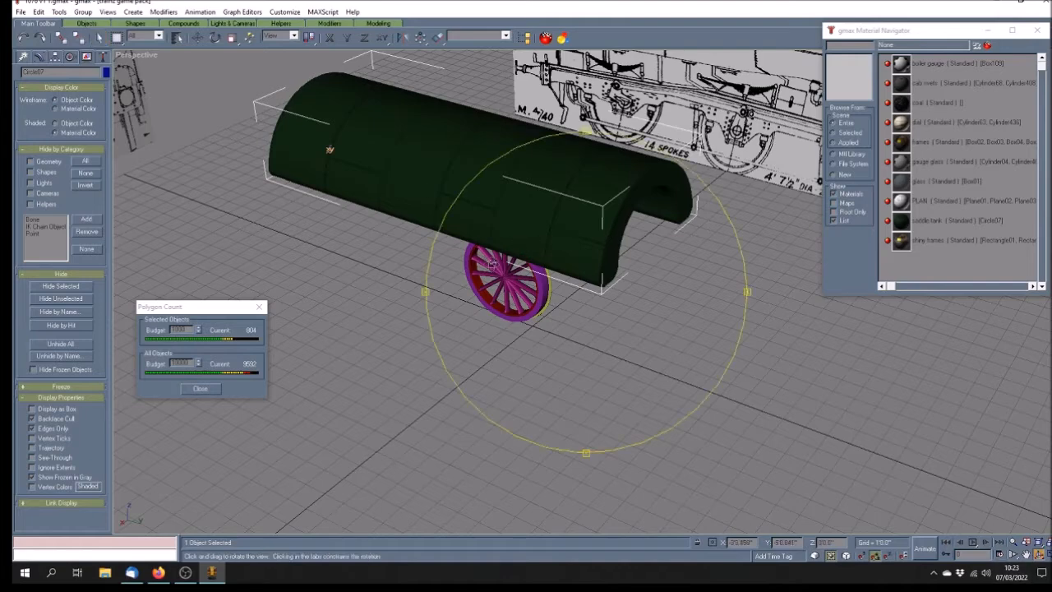
left_click(38, 58)
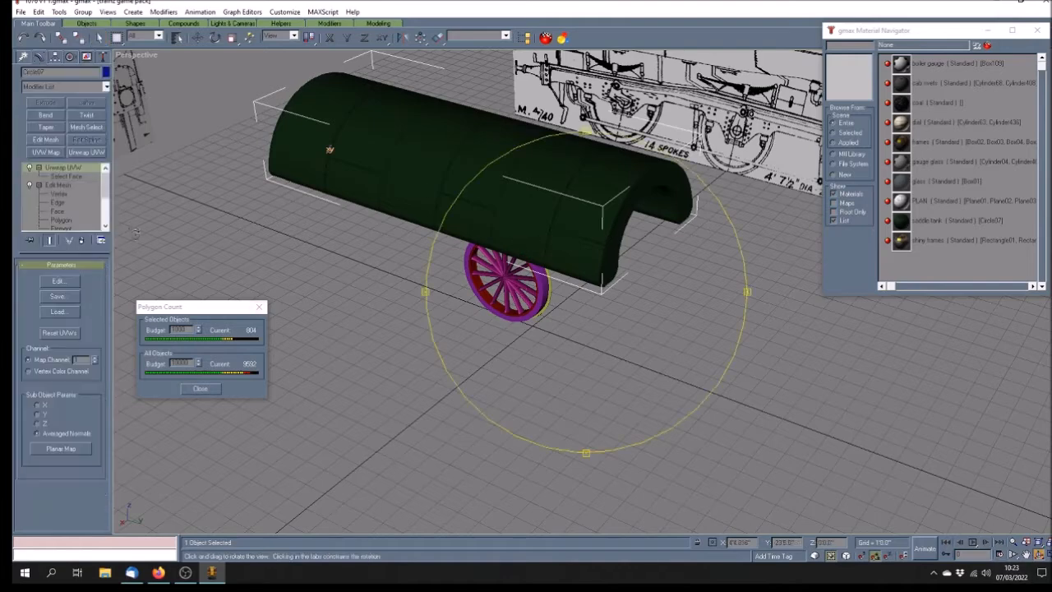
scroll(103, 204, "up", 2)
scroll(103, 204, "down", 2)
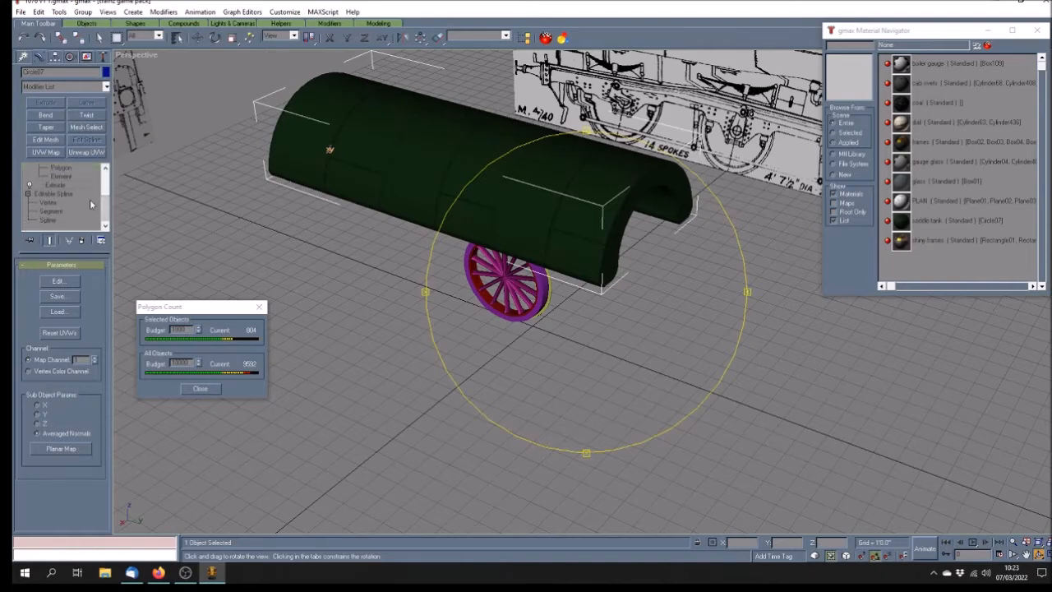
scroll(106, 213, "up", 5)
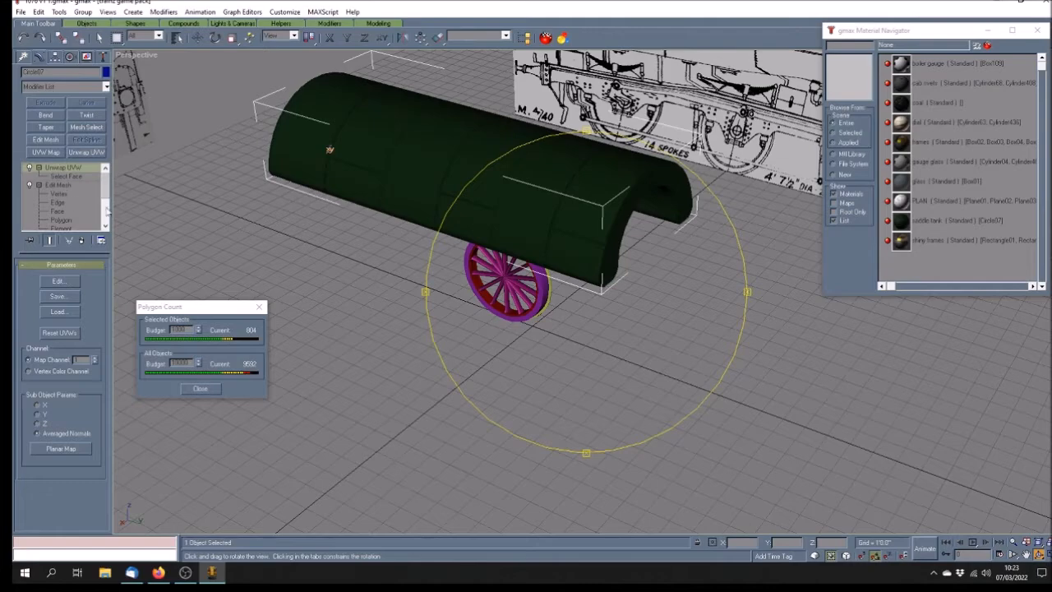
Orbit around the tank shell and wheel, ending at an eye-level front view
left_click_drag(623, 369, 532, 224)
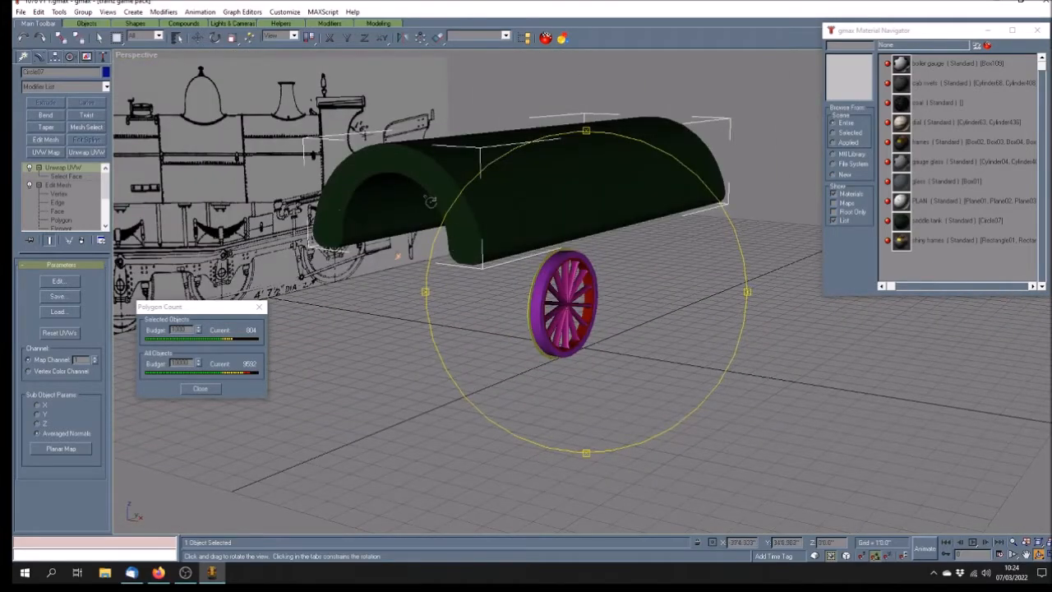
left_click_drag(518, 295, 462, 302)
left_click_drag(586, 285, 590, 210)
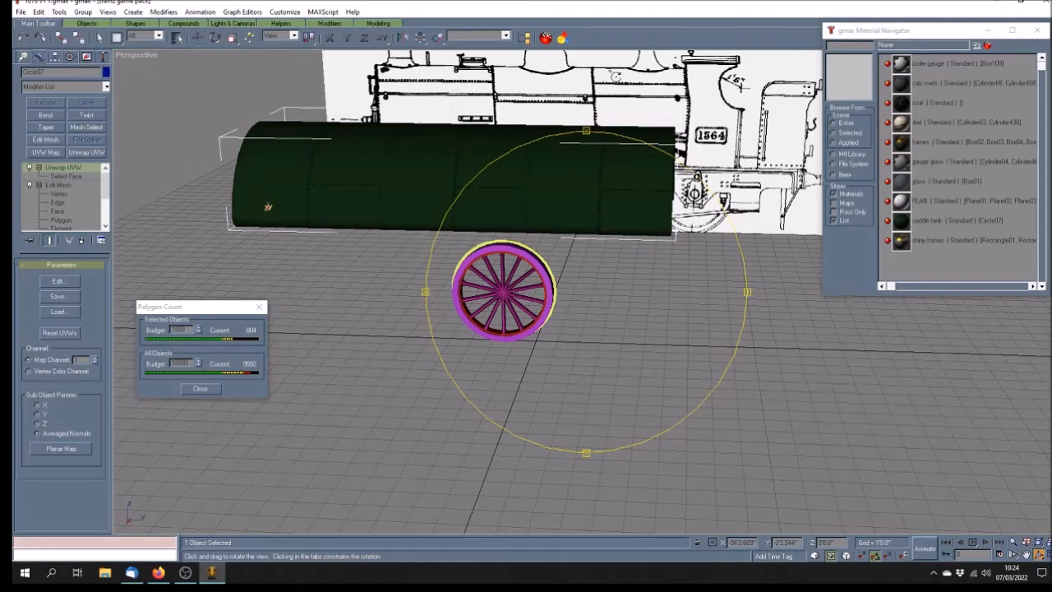
left_click_drag(631, 238, 480, 271)
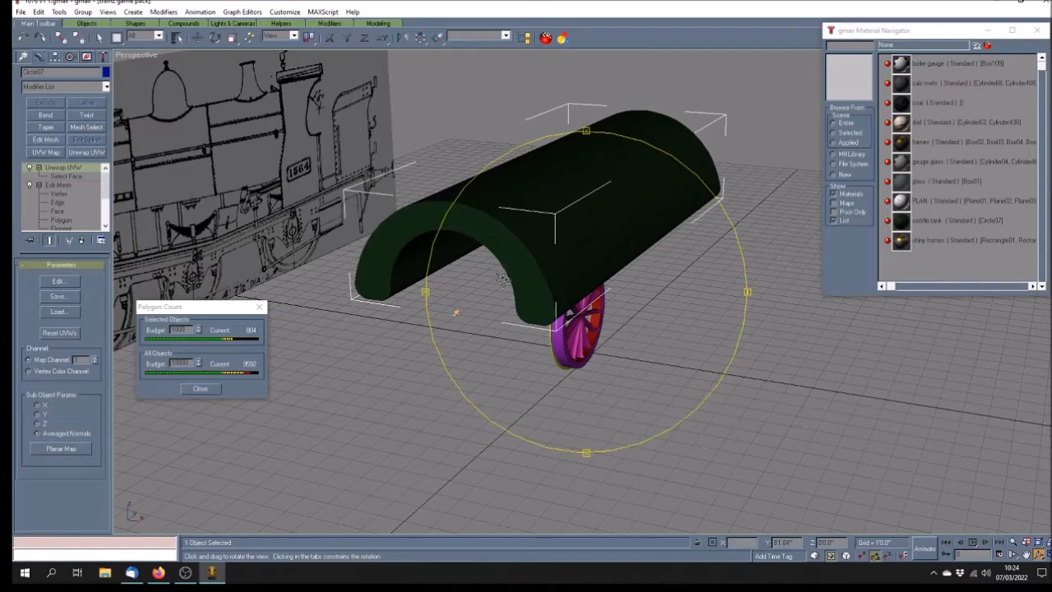
left_click_drag(464, 242, 253, 79)
Switch the Perspective view to wireframe and orbit around the tank and wheel
right_click(136, 54)
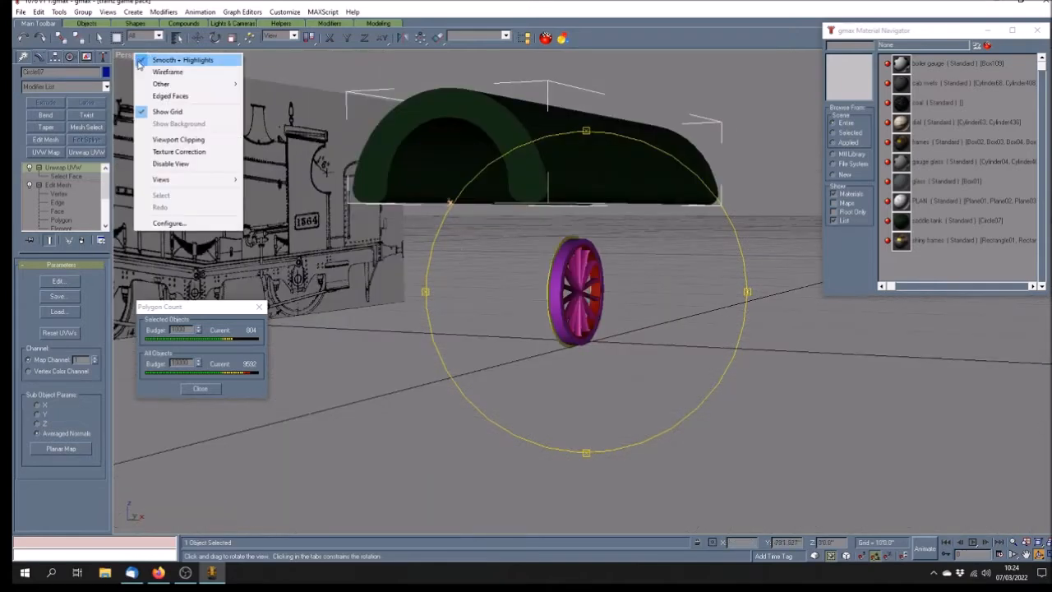
left_click(175, 71)
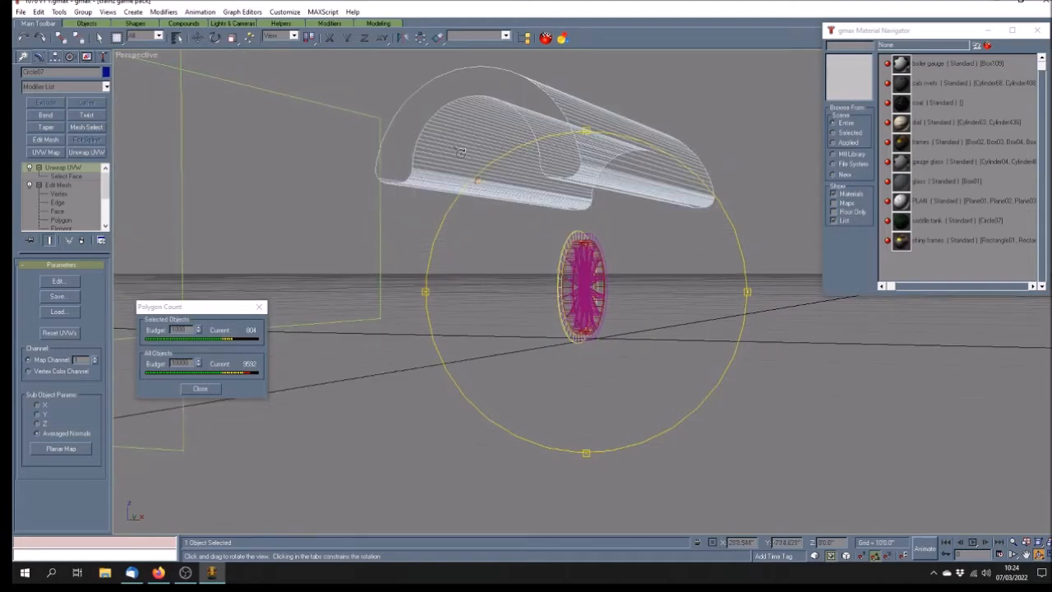
left_click_drag(529, 223, 599, 201)
left_click_drag(545, 239, 557, 258)
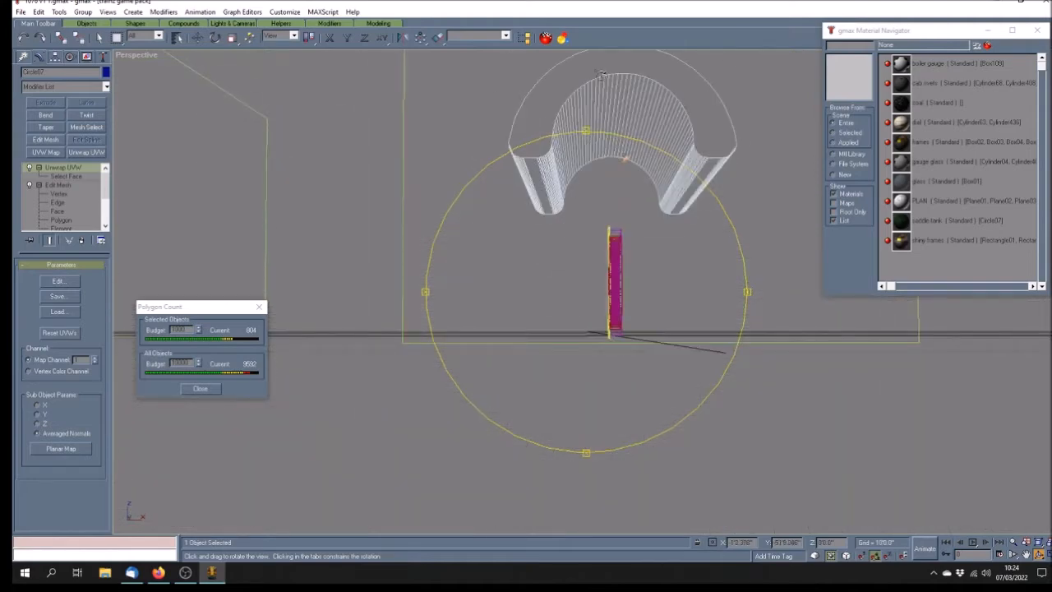
left_click_drag(601, 210, 642, 250)
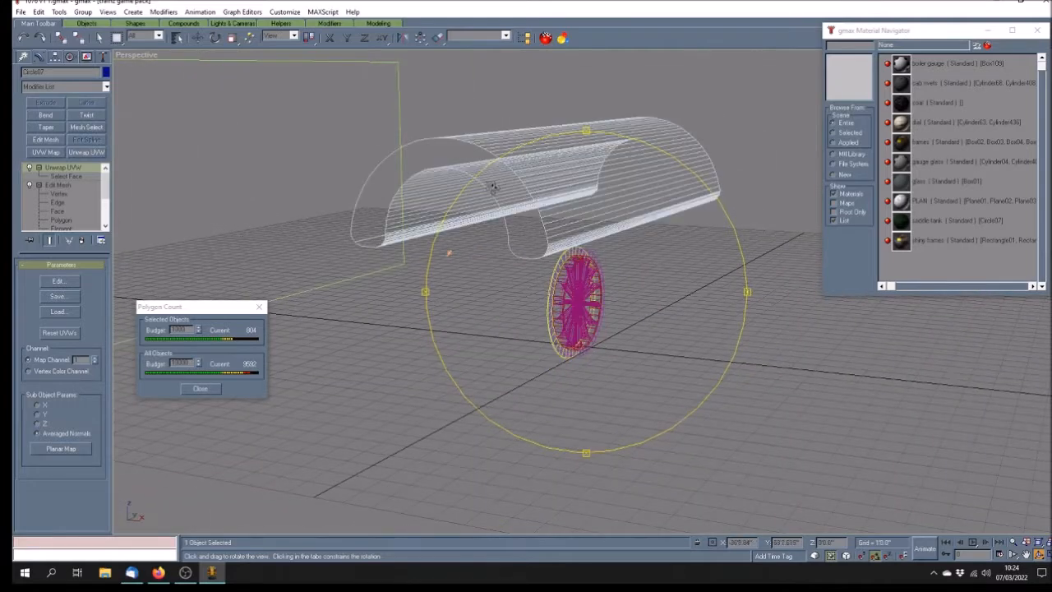
left_click_drag(517, 264, 401, 223)
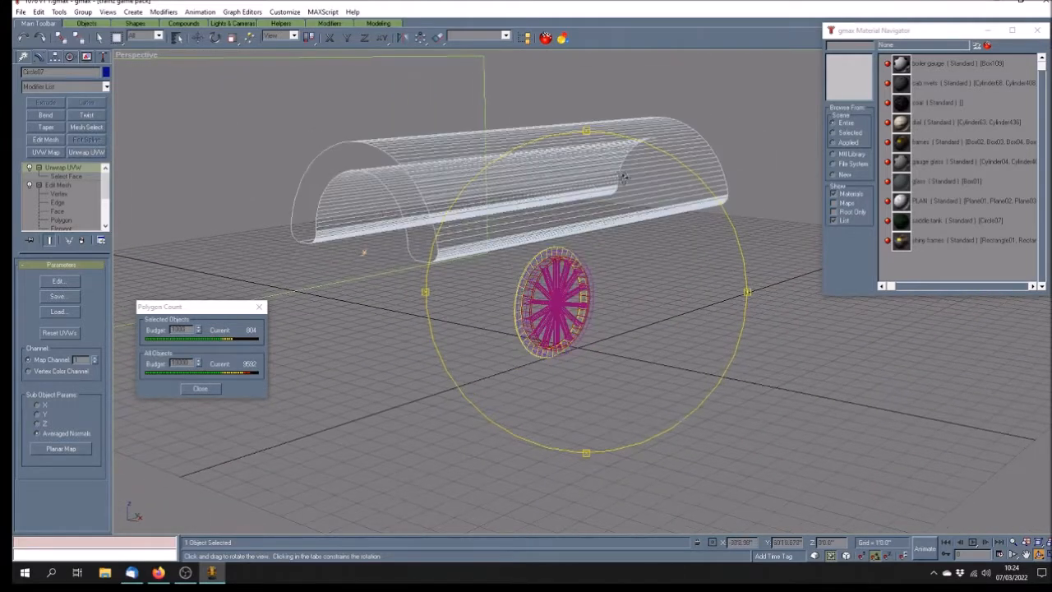
left_click_drag(637, 206, 585, 239)
left_click_drag(653, 270, 631, 261)
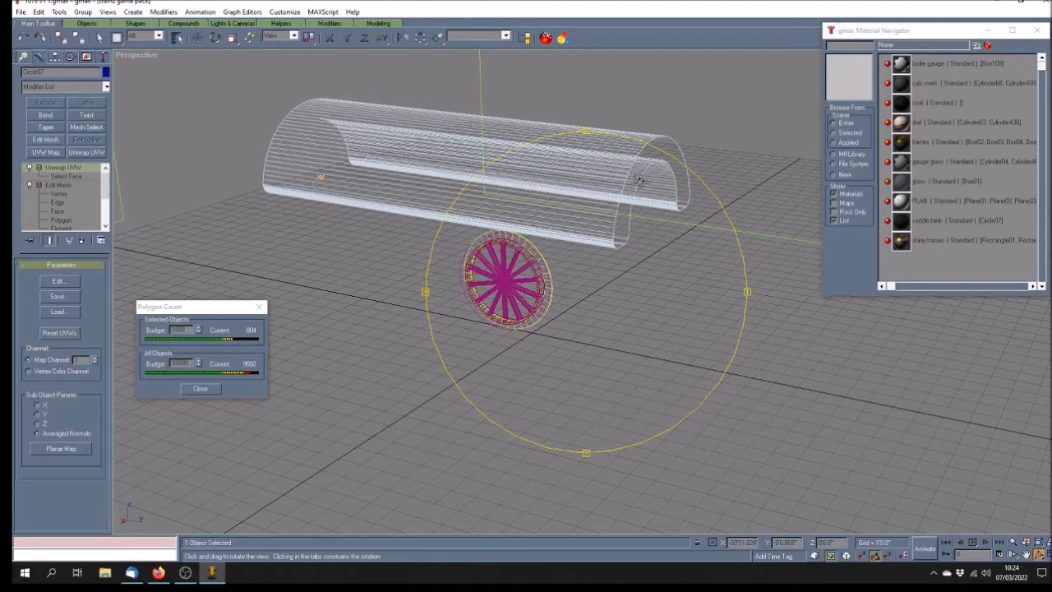
left_click_drag(663, 235, 669, 223)
left_click_drag(465, 260, 505, 248)
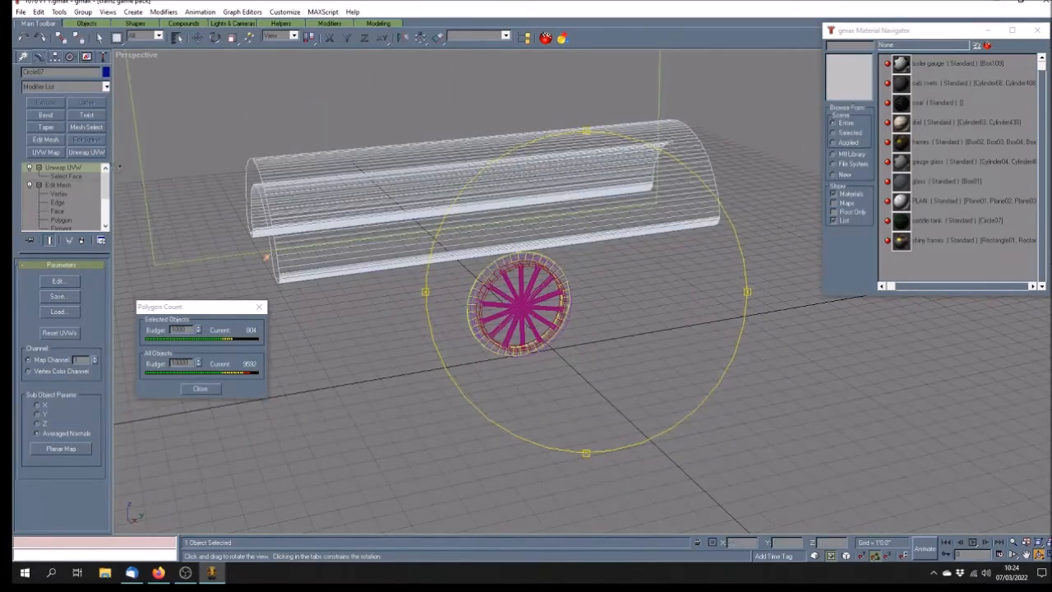
Hide the selected saddle-tank shell with Hide Selected
left_click(99, 37)
left_click(87, 57)
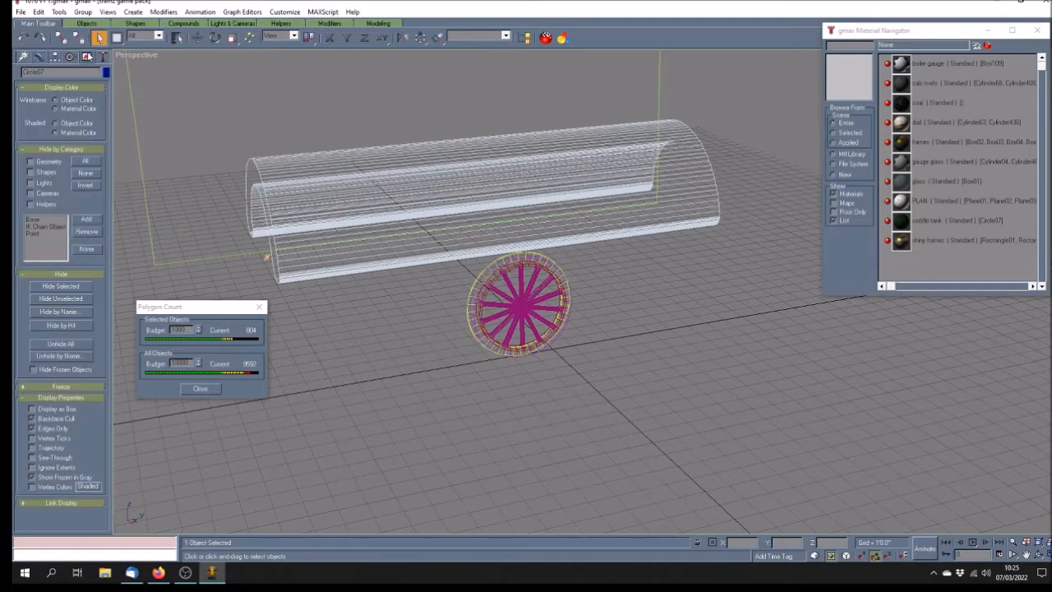
left_click(71, 287)
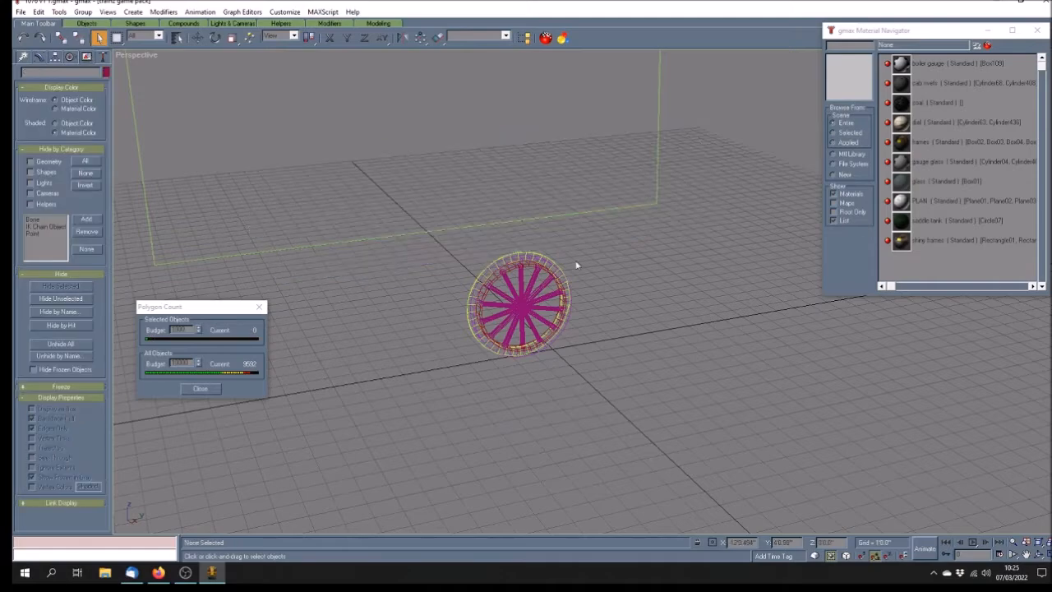
Shade the Perspective view with Smooth + Highlights and reposition it around the wheel
left_click(1039, 556)
left_click_drag(665, 336, 567, 300)
right_click(138, 56)
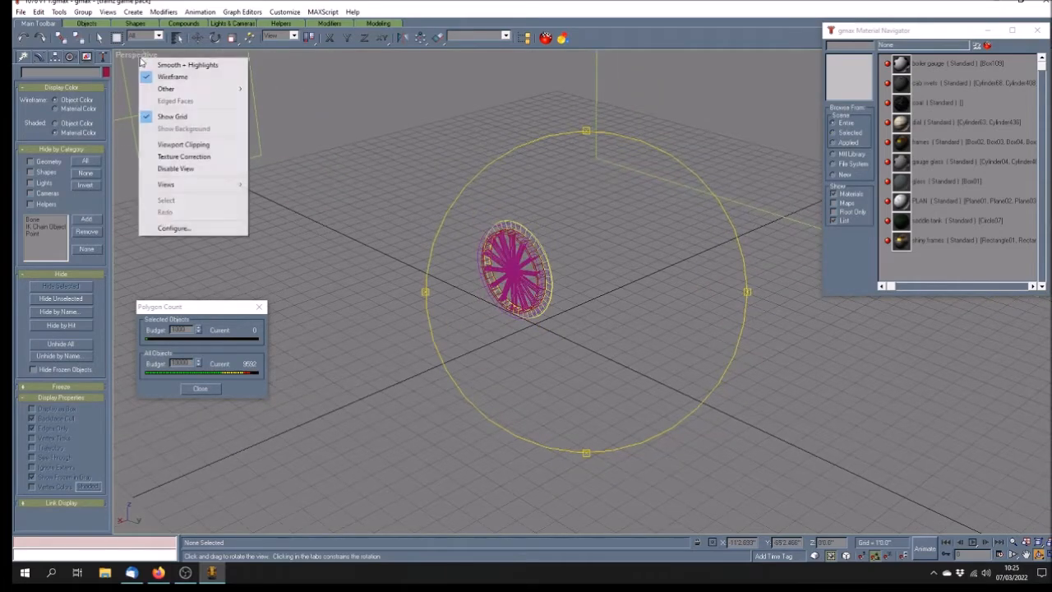
left_click(148, 65)
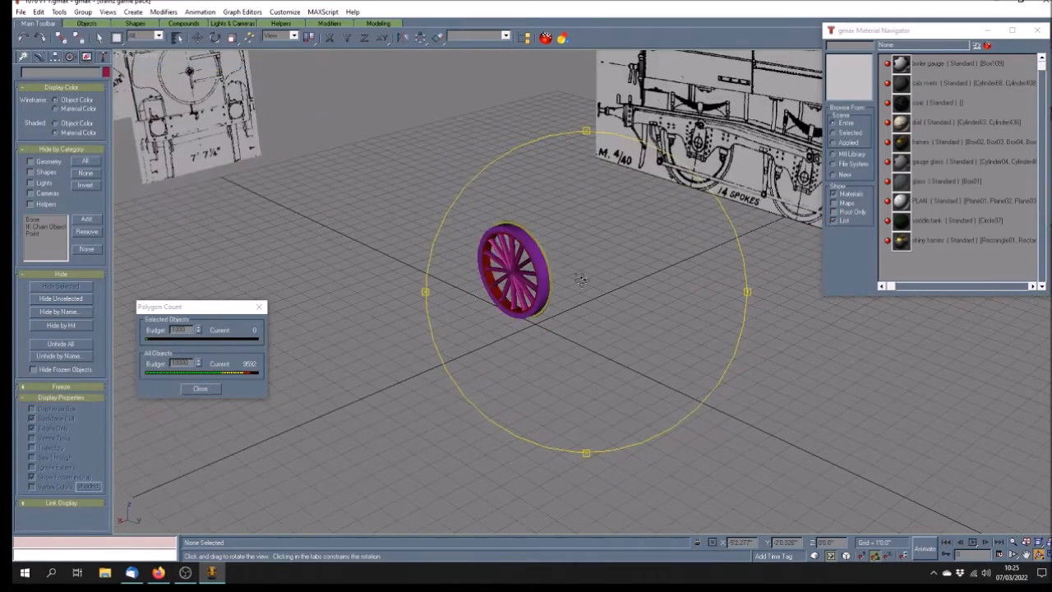
left_click(1026, 556)
left_click_drag(613, 327, 565, 288)
scroll(558, 280, "up", 3)
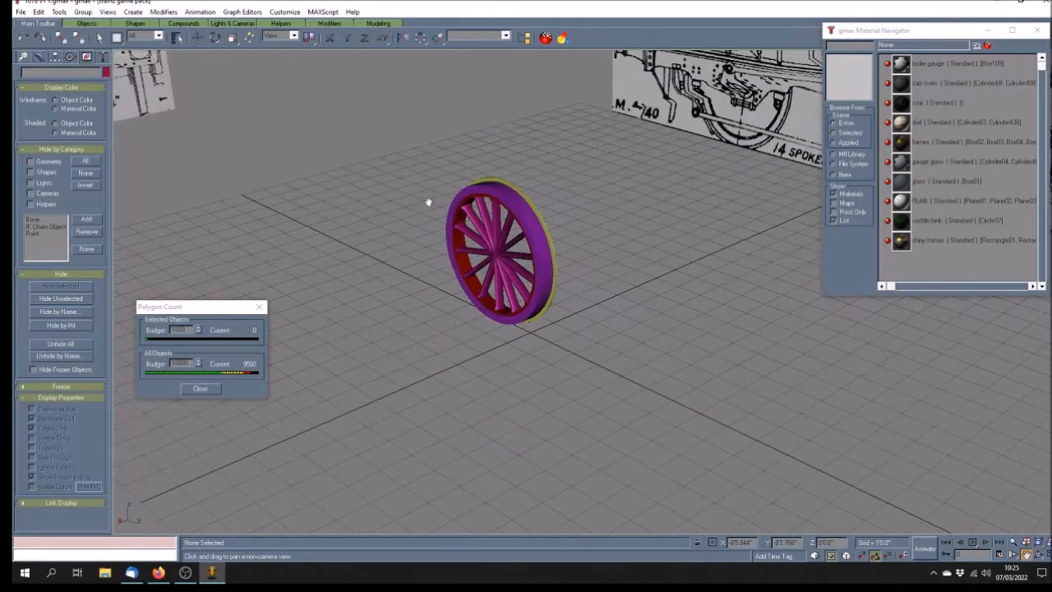
left_click(98, 37)
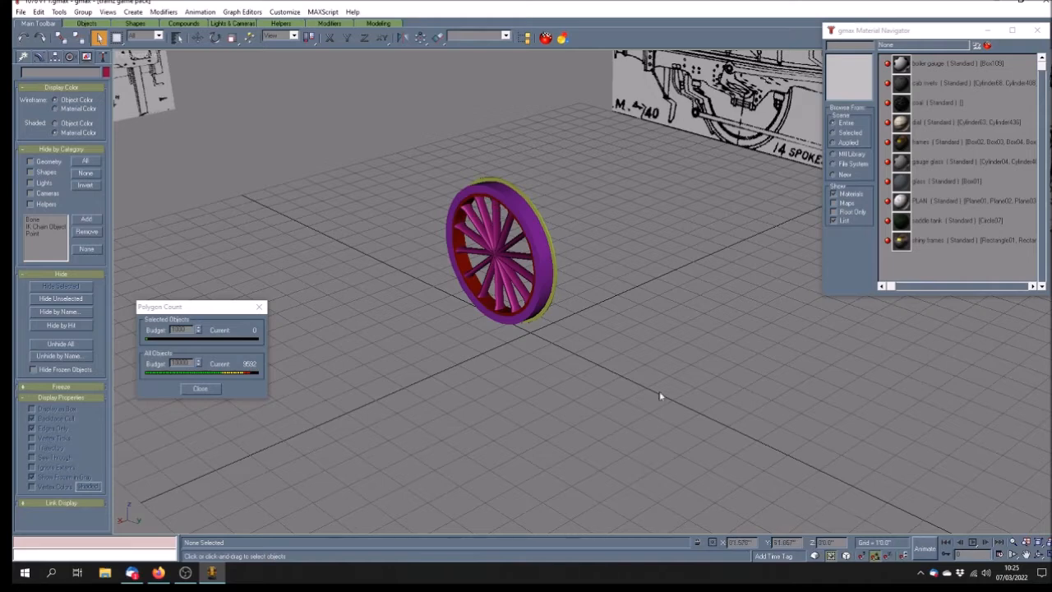
Select the Ellipse01 bar crossing the wheel and view its Ellipse, Extrude, Edit Mesh stack
left_click(1040, 555)
left_click_drag(691, 356, 567, 326)
left_click(99, 38)
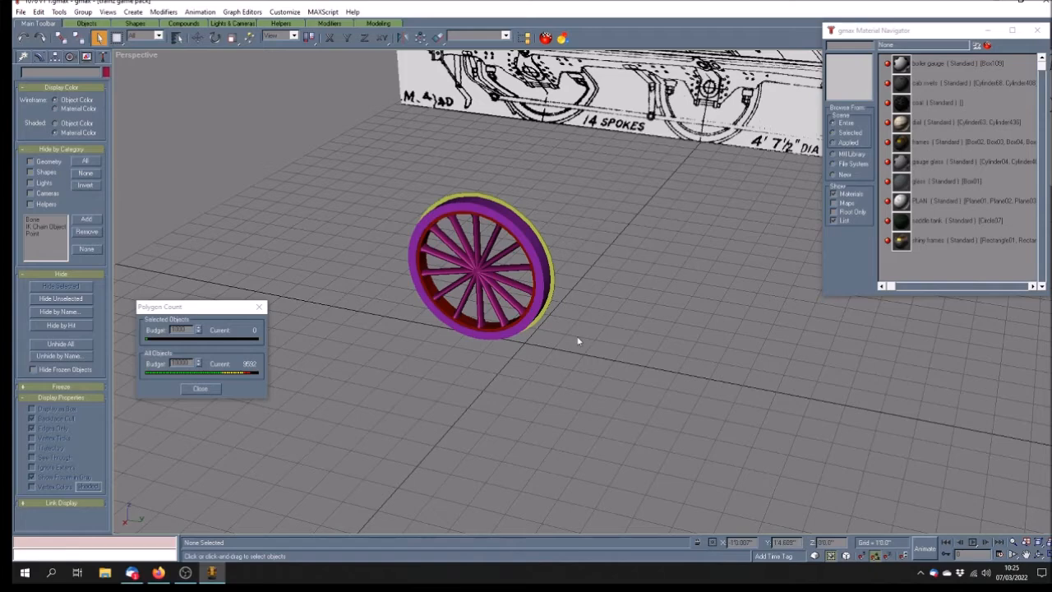
left_click(477, 235)
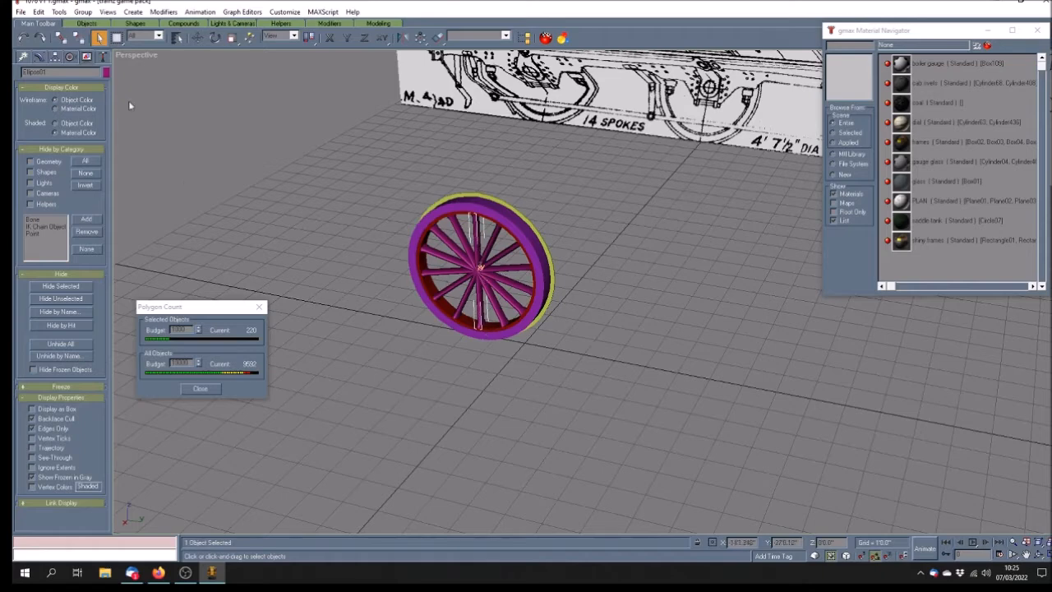
left_click(38, 55)
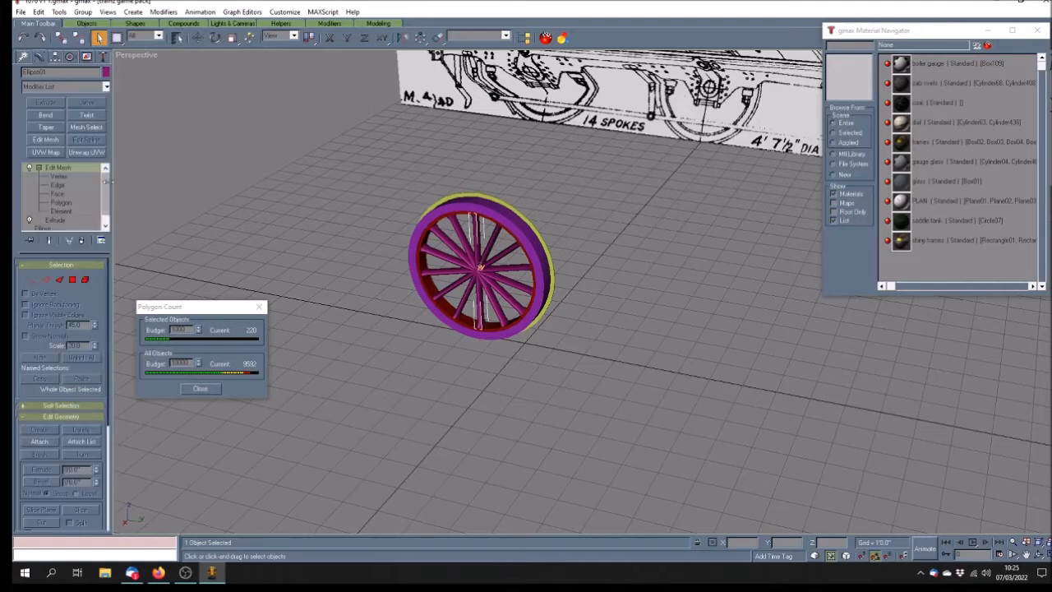
left_click_drag(107, 194, 108, 213)
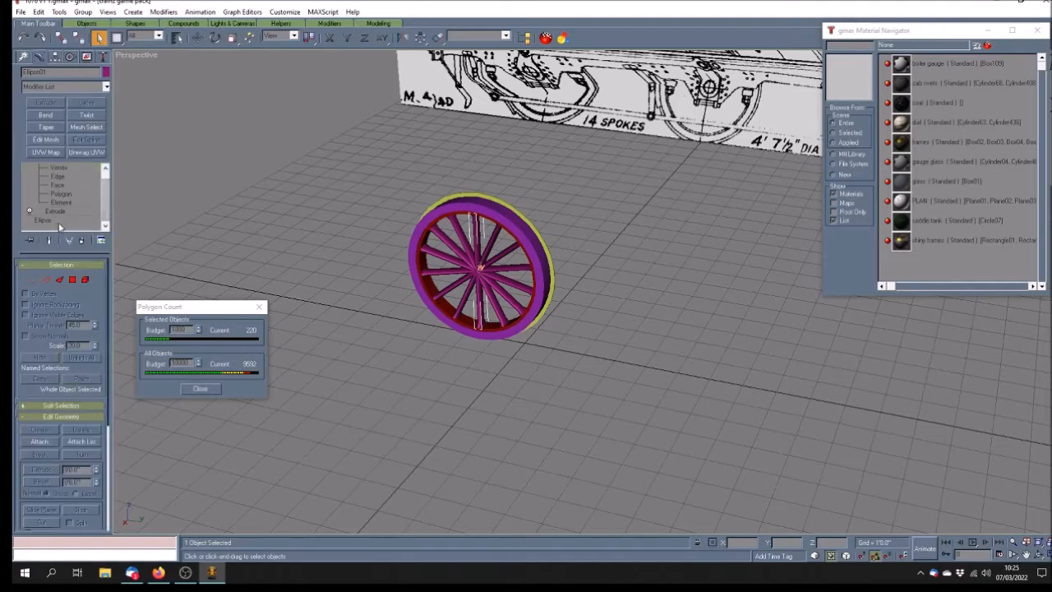
Collapse all of Ellipse01's modifiers and convert it to an Editable Poly of 86 polygons
left_click_drag(103, 199, 117, 172)
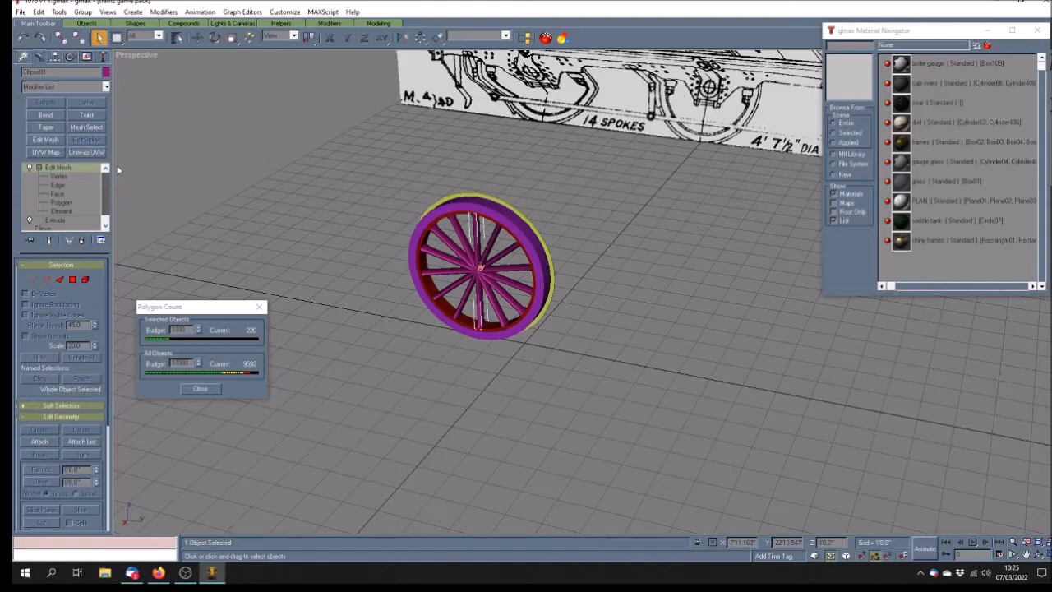
right_click(71, 173)
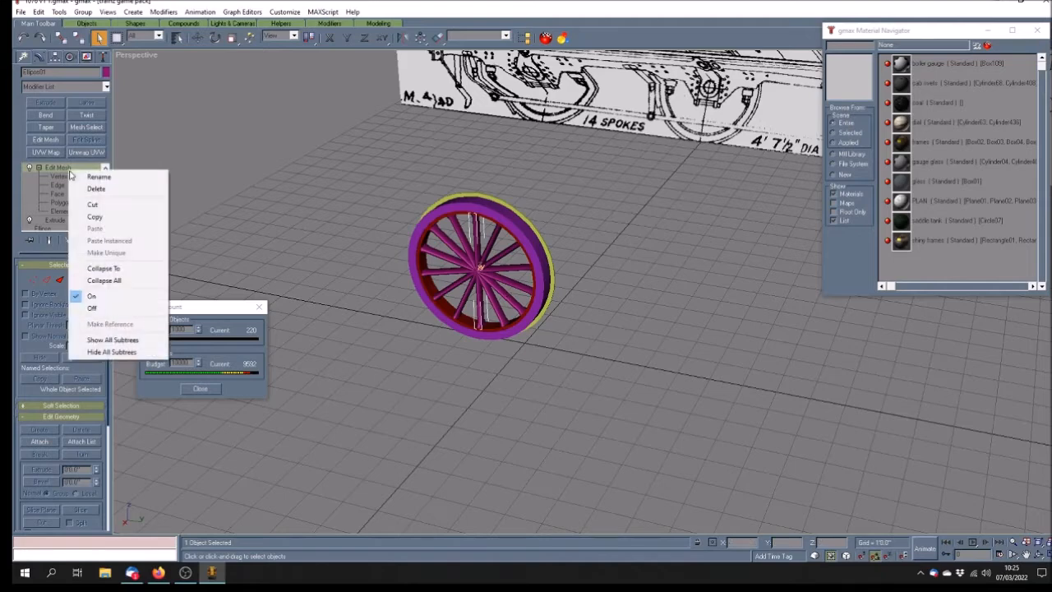
left_click(152, 285)
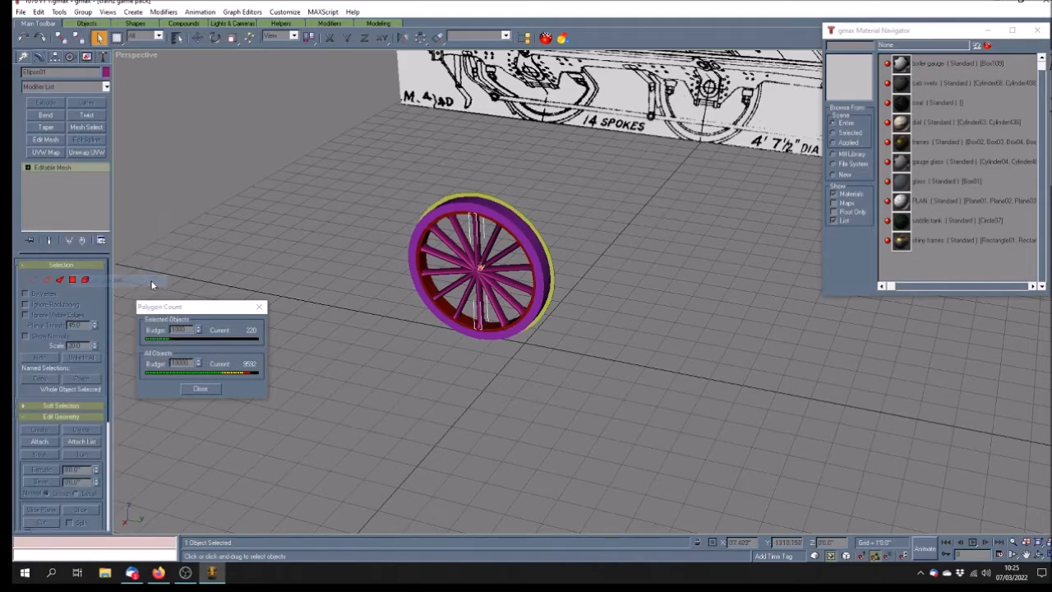
right_click(75, 170)
left_click(127, 251)
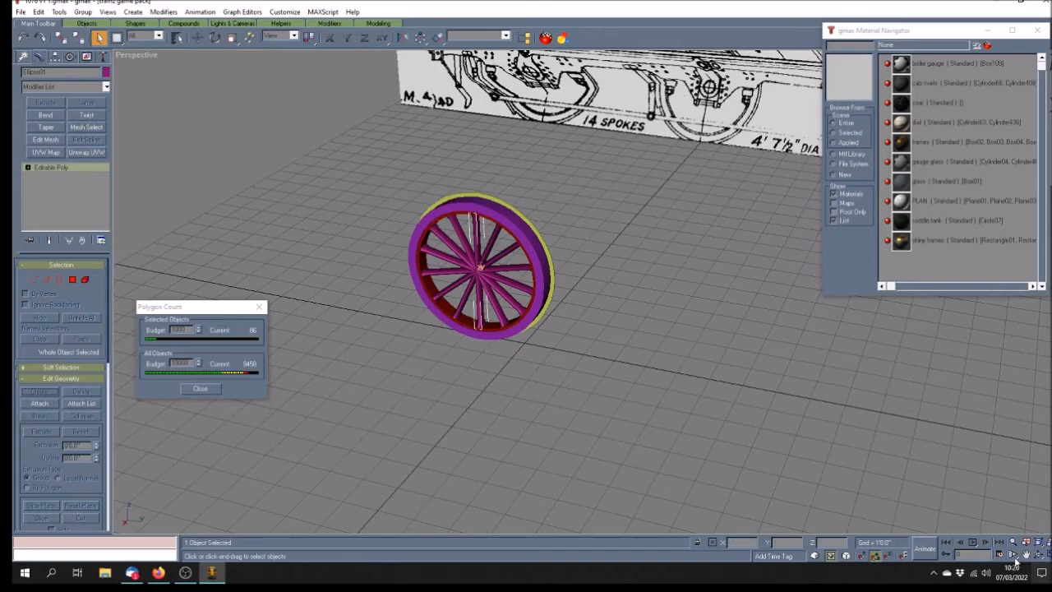
In a four-viewport layout at Polygon level, delete the bar's top end face
left_click(1044, 555)
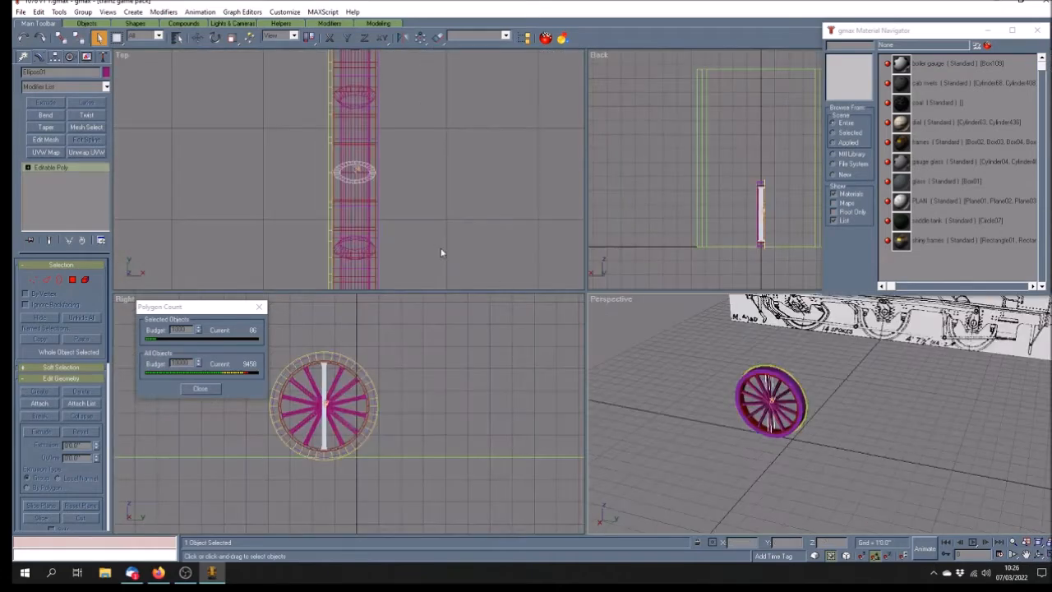
left_click(28, 167)
left_click(49, 202)
left_click(770, 374)
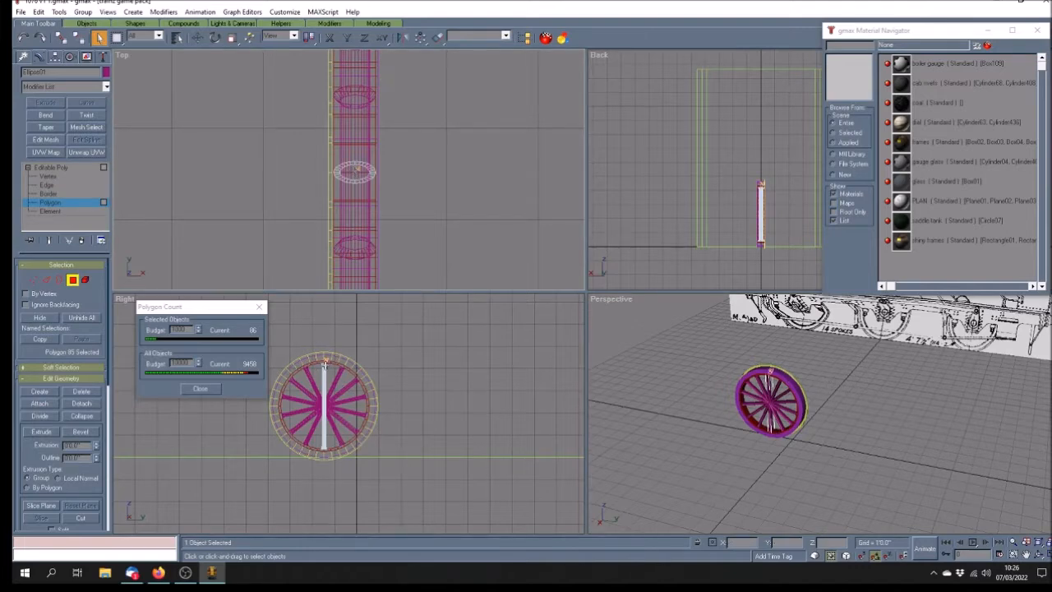
scroll(324, 363, "up", 2)
scroll(325, 364, "down", 2)
left_click(1028, 556)
left_click_drag(384, 372, 463, 362)
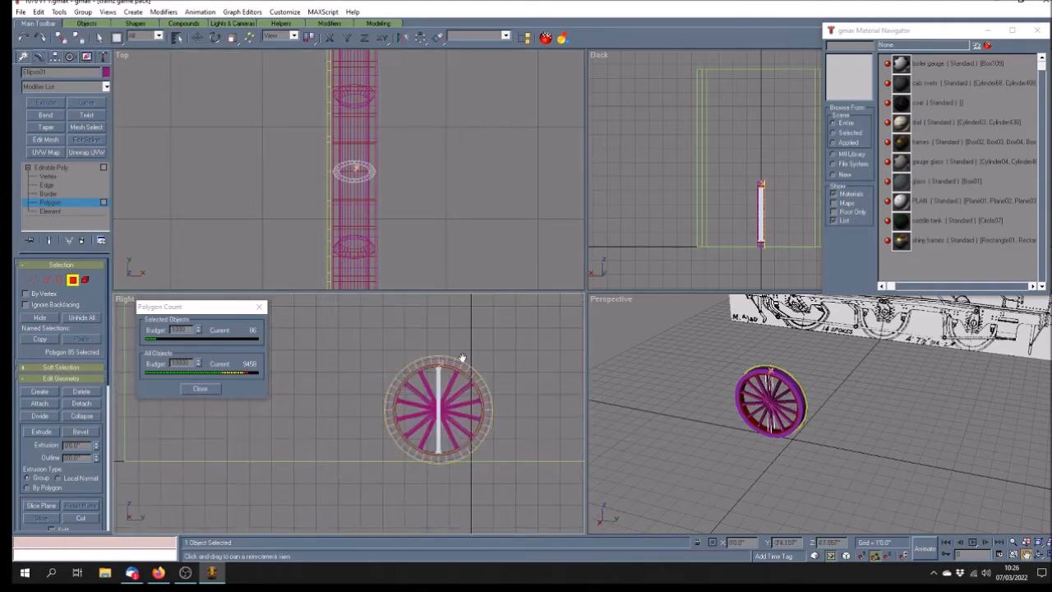
scroll(441, 355, "up", 5)
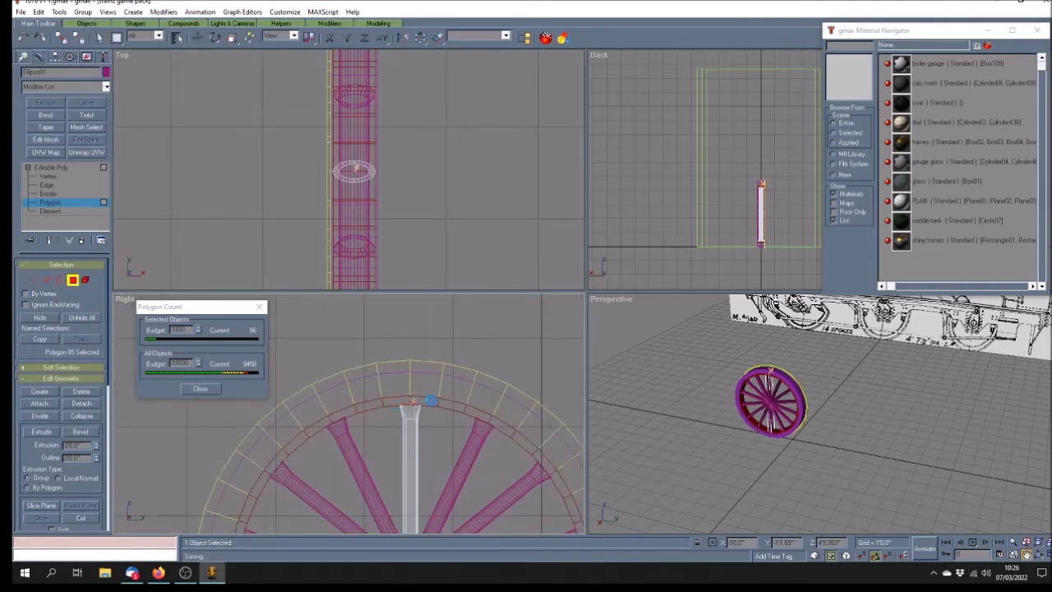
scroll(92, 168, "up", 2)
left_click(100, 38)
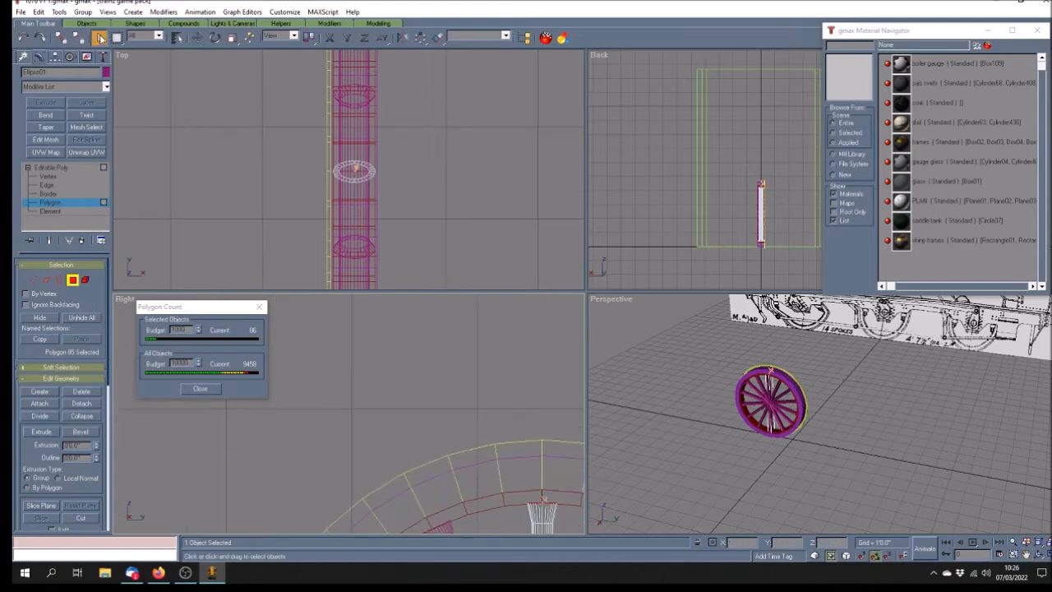
left_click(1033, 556)
left_click_drag(508, 468, 439, 367)
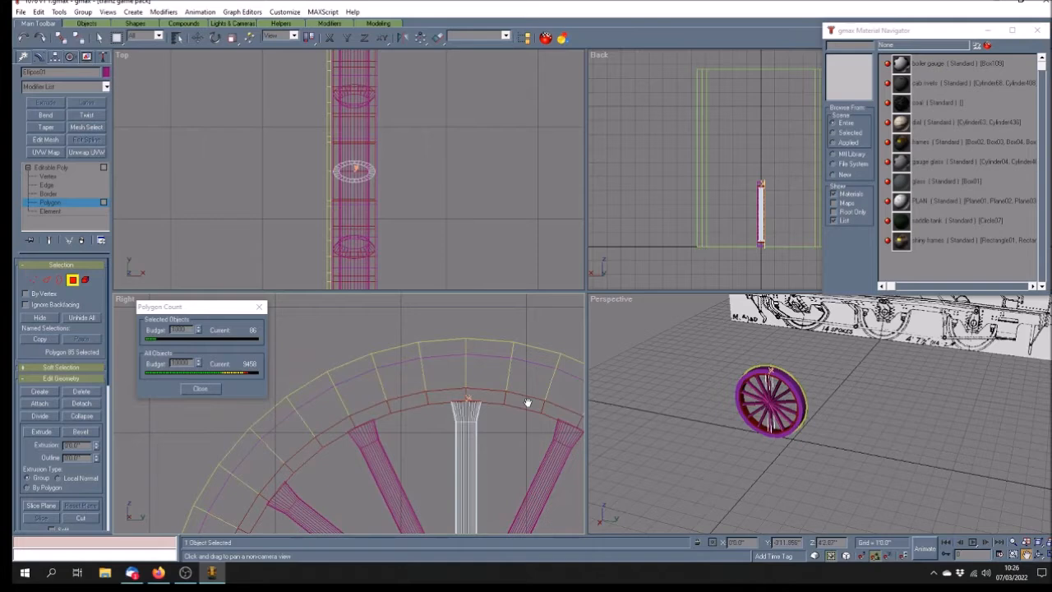
key("Delete")
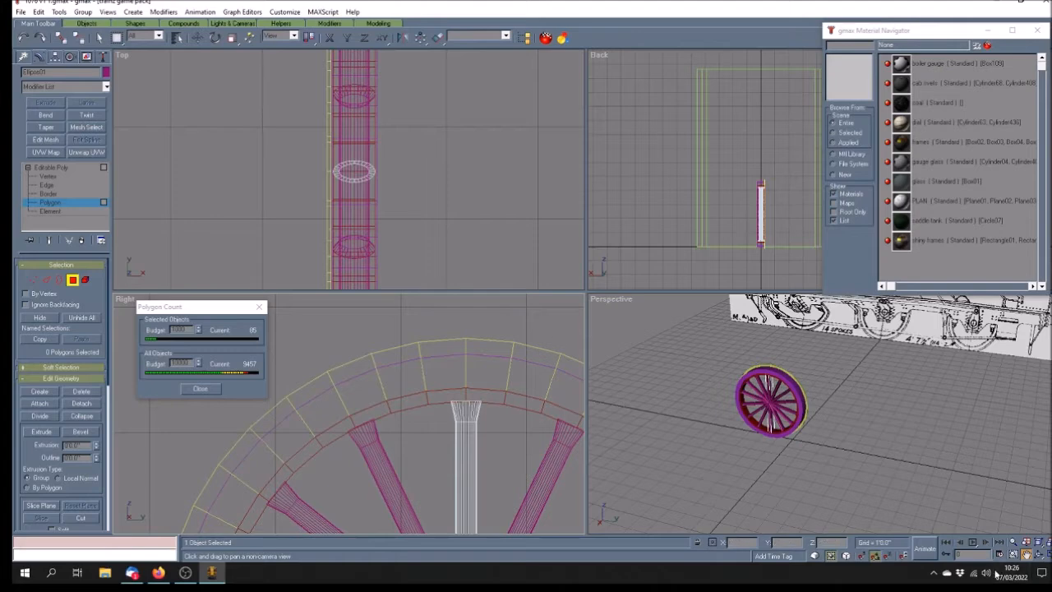
Delete the bar's bottom end face and leave Polygon level, leaving 84 polygons
scroll(429, 353, "down", 4)
scroll(429, 354, "down", 2)
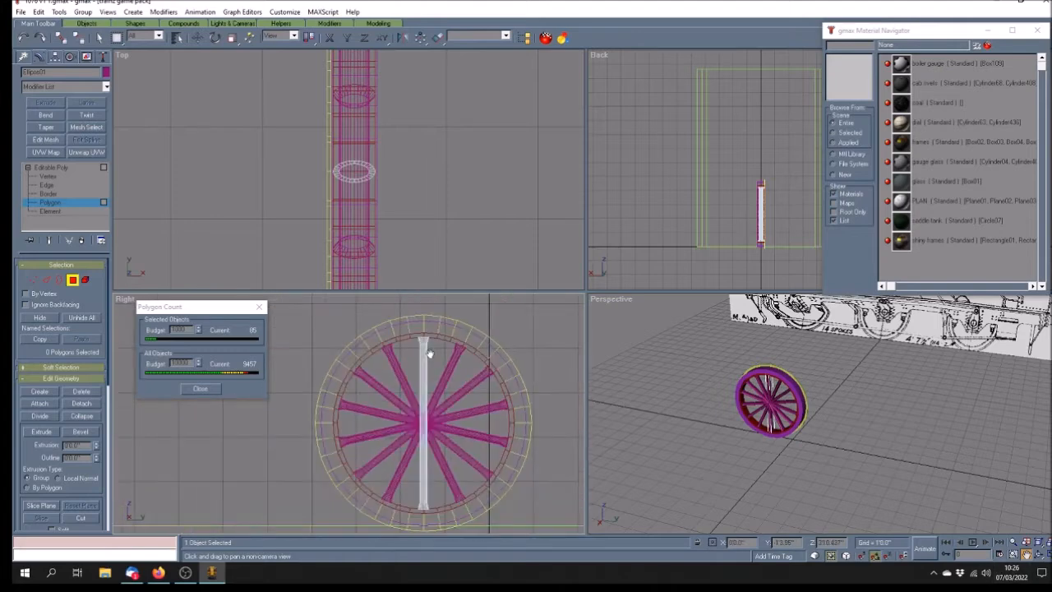
left_click_drag(429, 449, 433, 396)
scroll(430, 409, "up", 5)
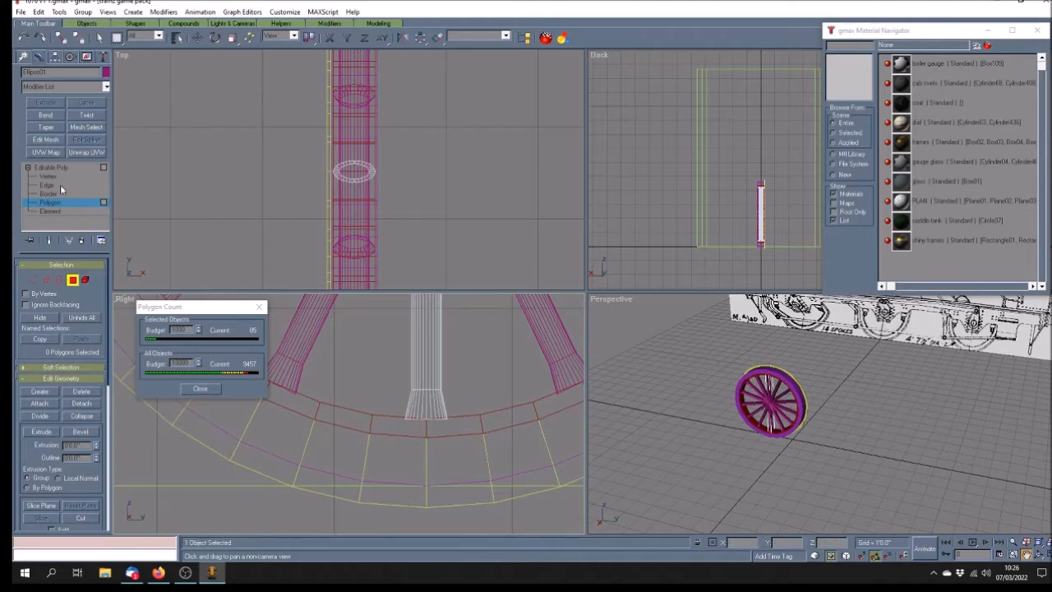
left_click(100, 38)
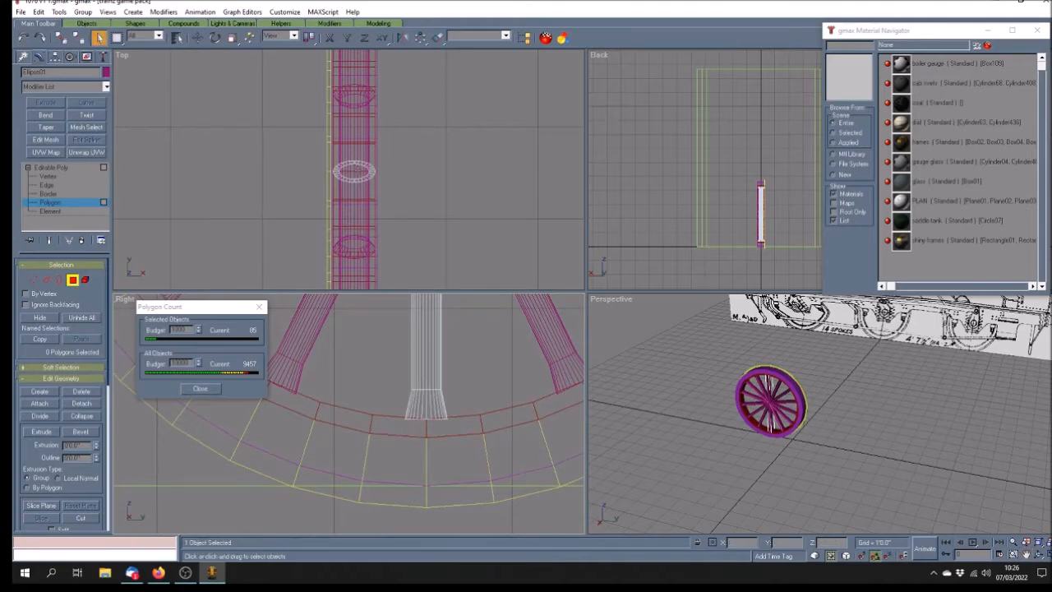
left_click(435, 445)
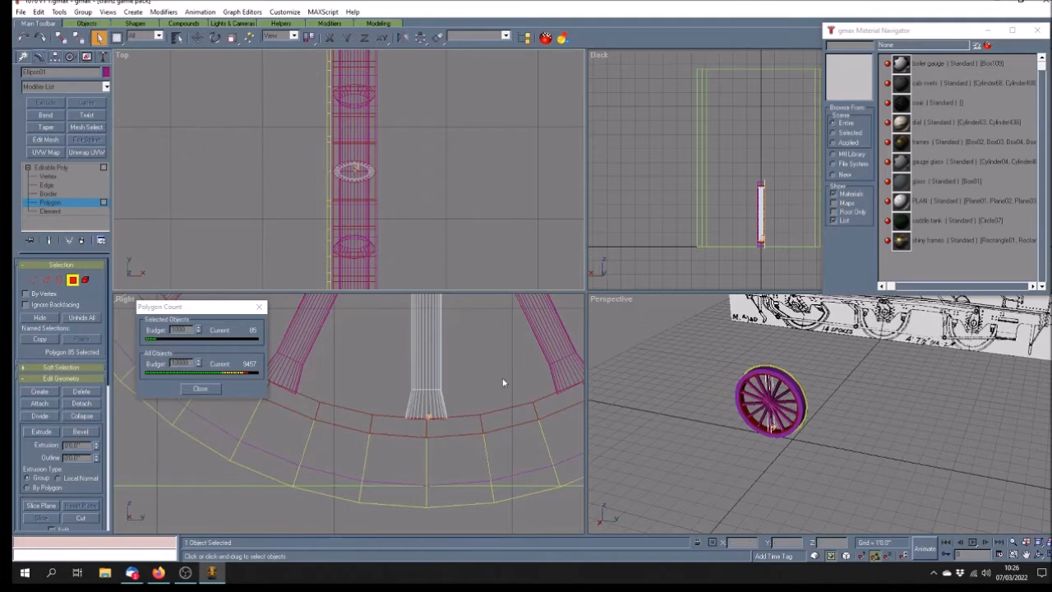
key("Delete")
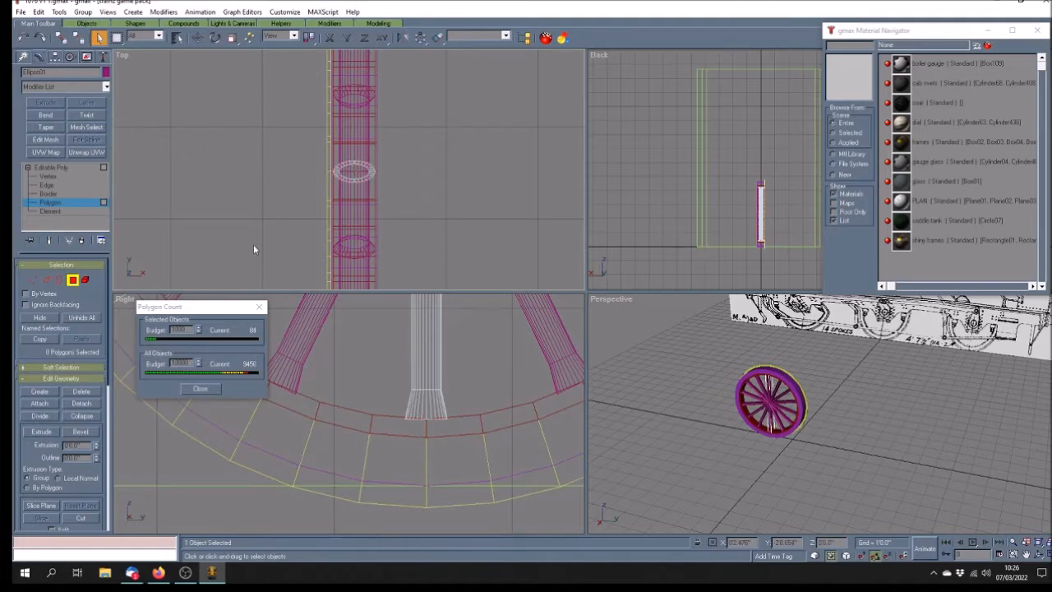
left_click(72, 167)
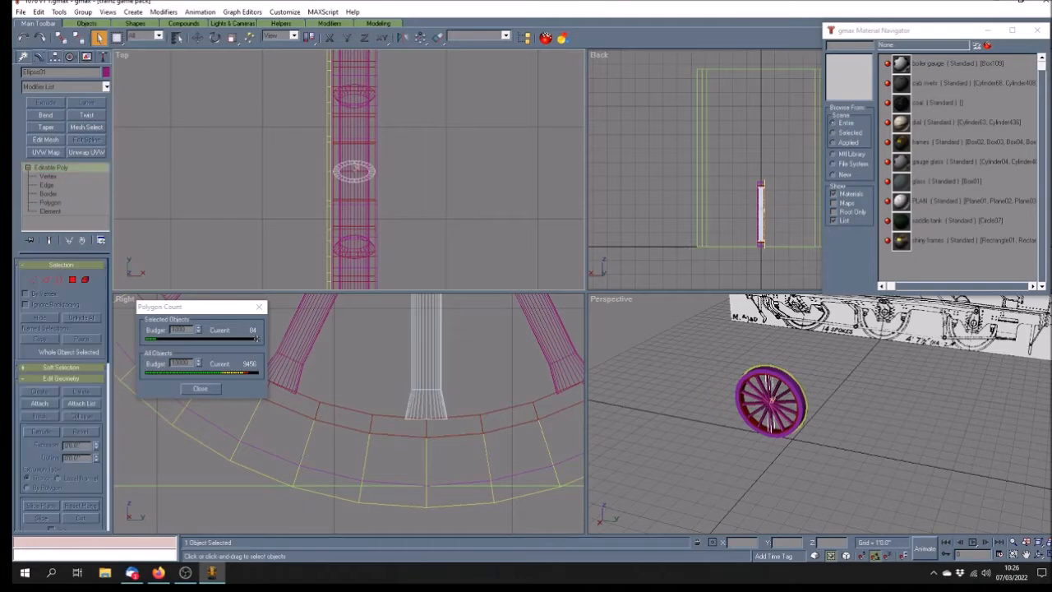
left_click(1027, 555)
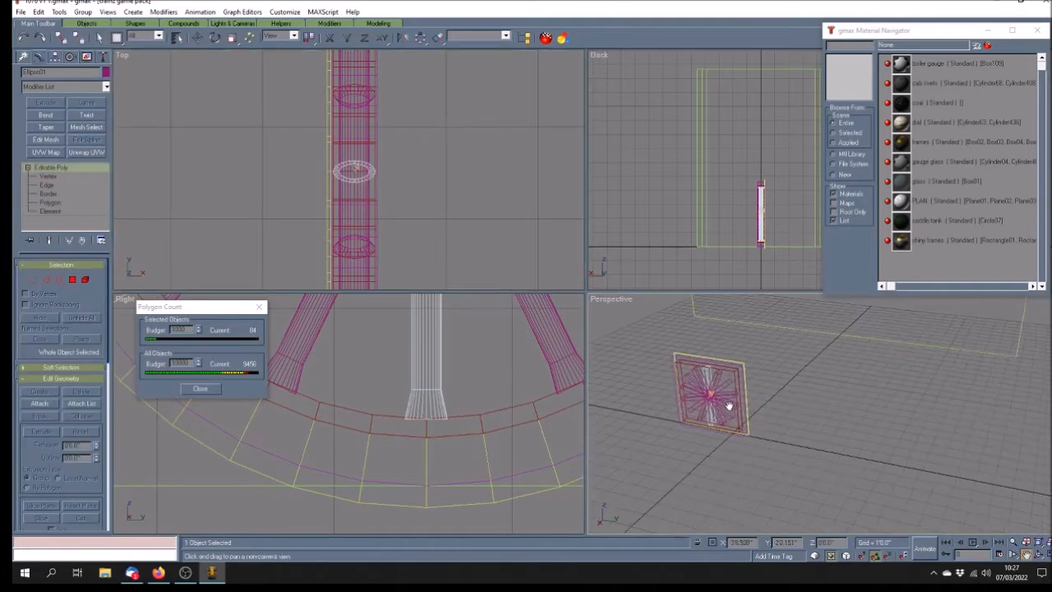
Maximize the Perspective view, recentre the wheel, and add Unwrap UVW to Ellipse01
left_click_drag(1037, 528, 995, 523)
left_click(1049, 554)
left_click_drag(559, 278, 688, 319)
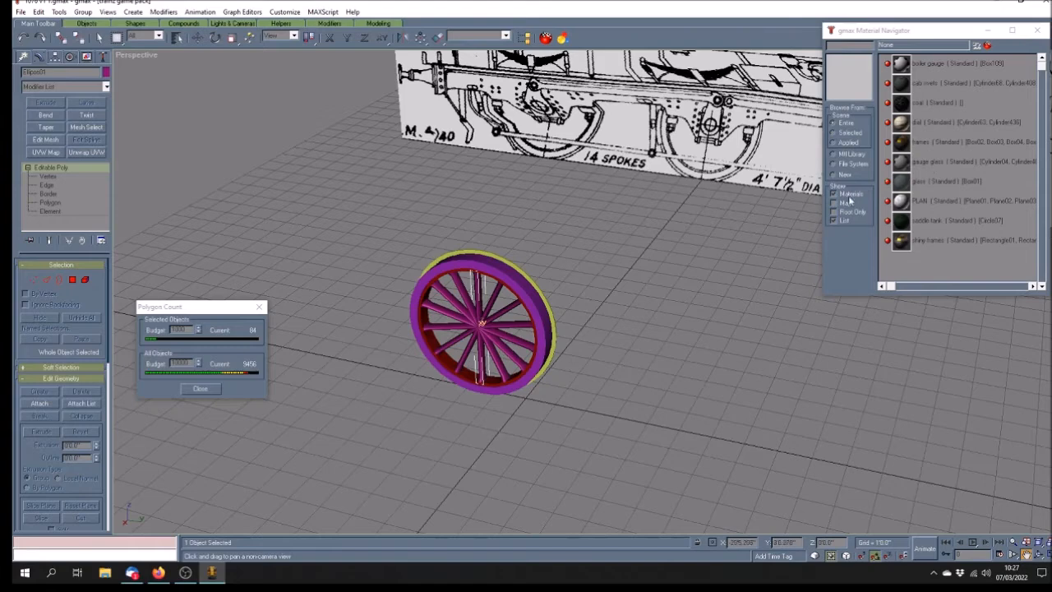
left_click(938, 143)
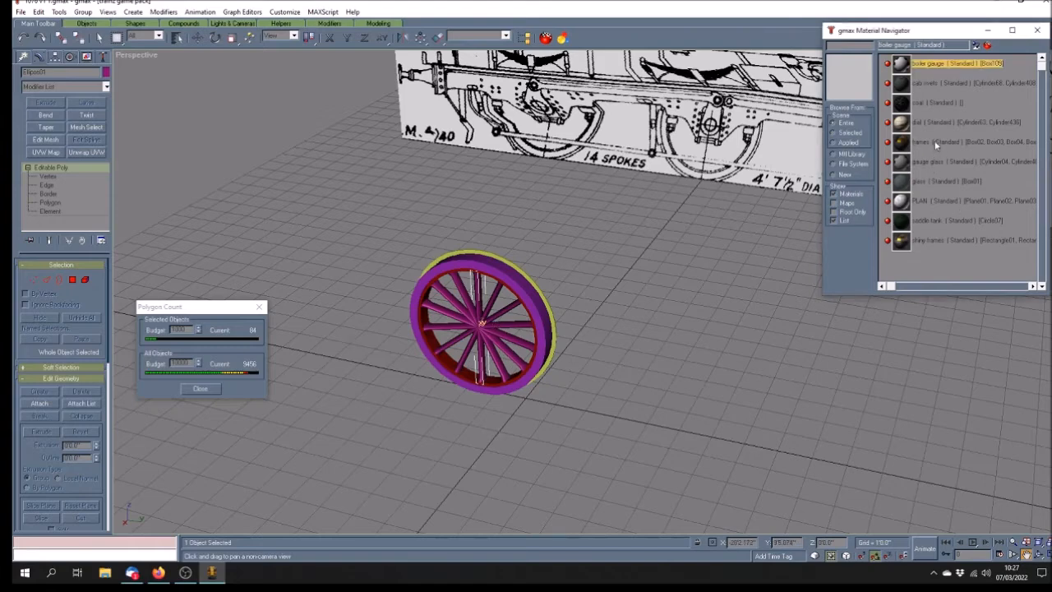
left_click(975, 46)
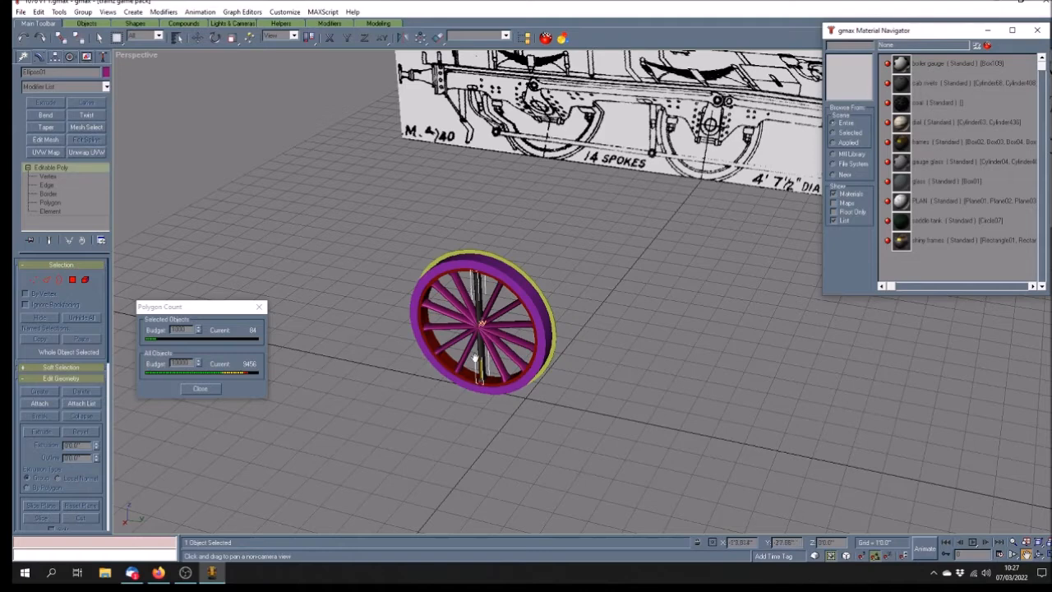
left_click(93, 155)
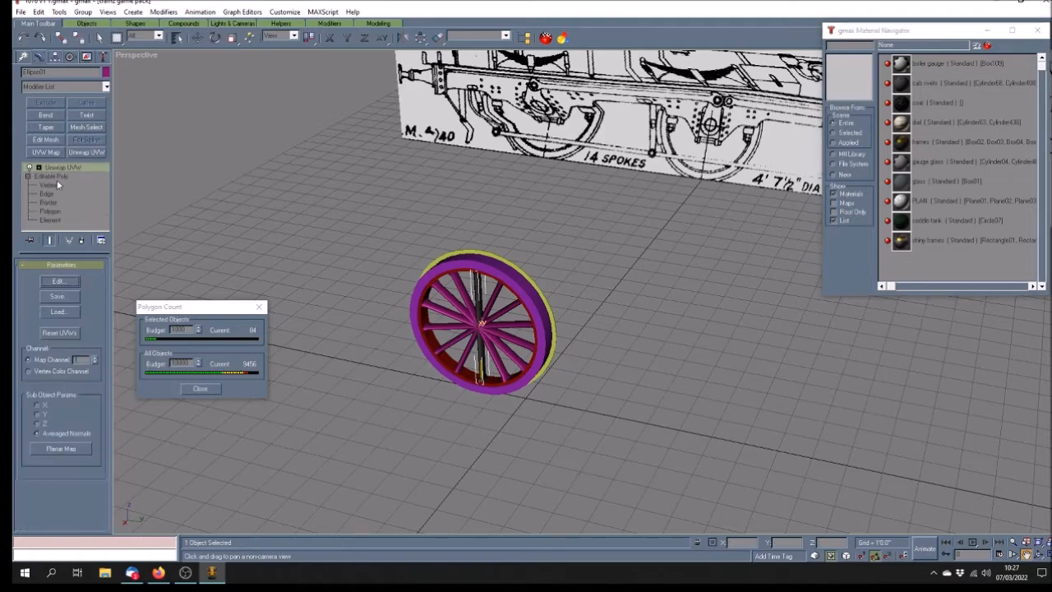
Open Edit UVWs with the Map #1 texture as background and select all the bar's UVs
left_click(71, 283)
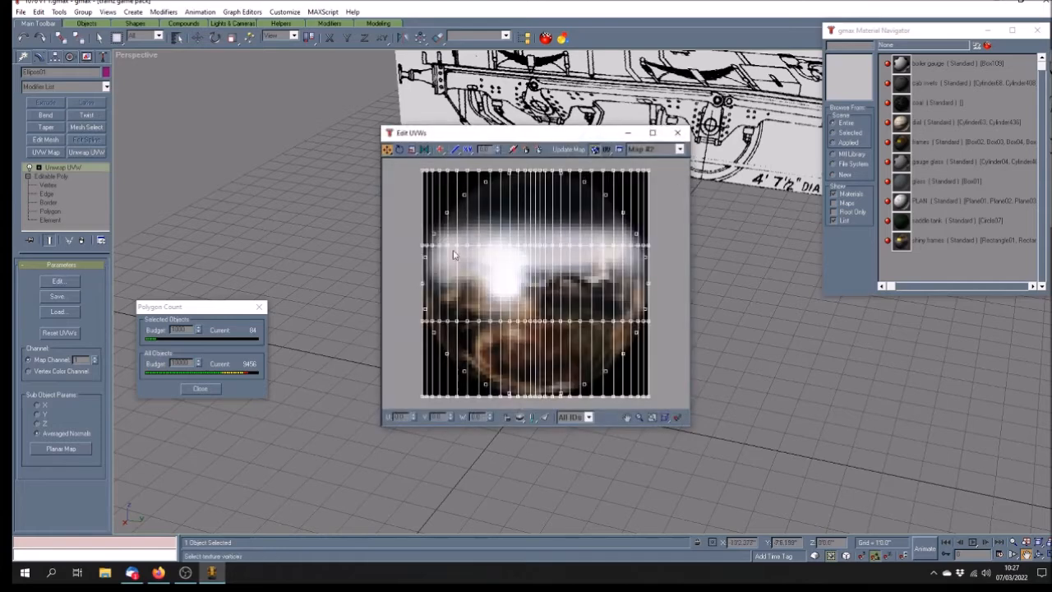
left_click(679, 150)
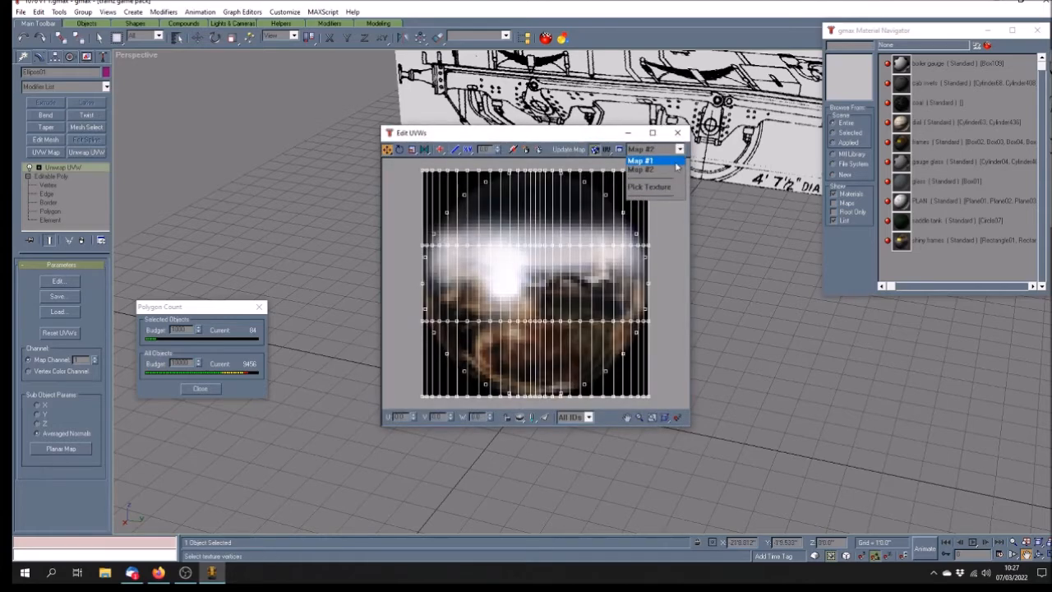
left_click(675, 163)
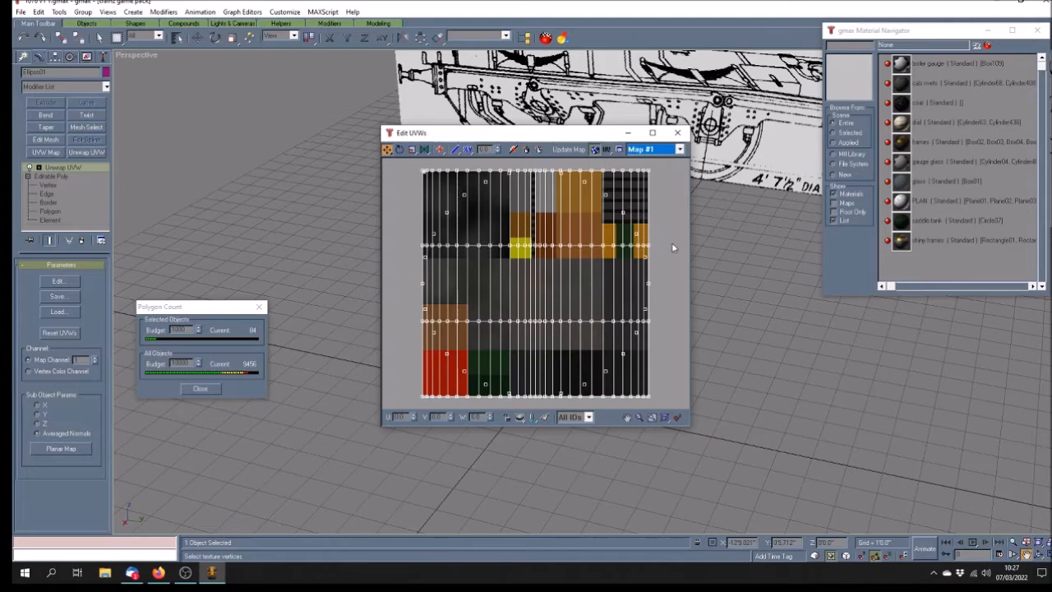
left_click_drag(510, 134, 641, 122)
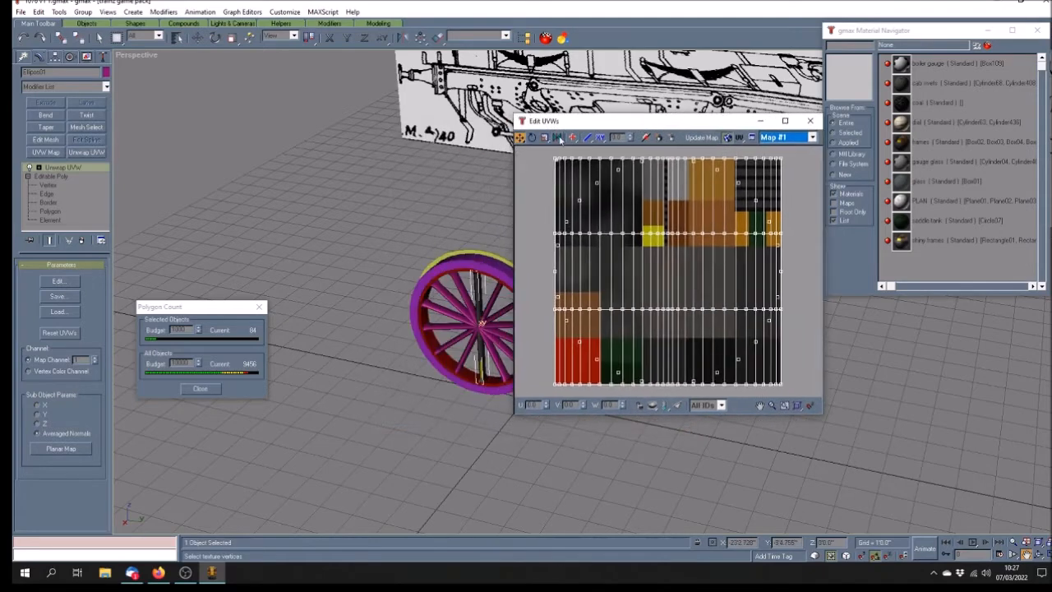
left_click_drag(543, 149, 651, 403)
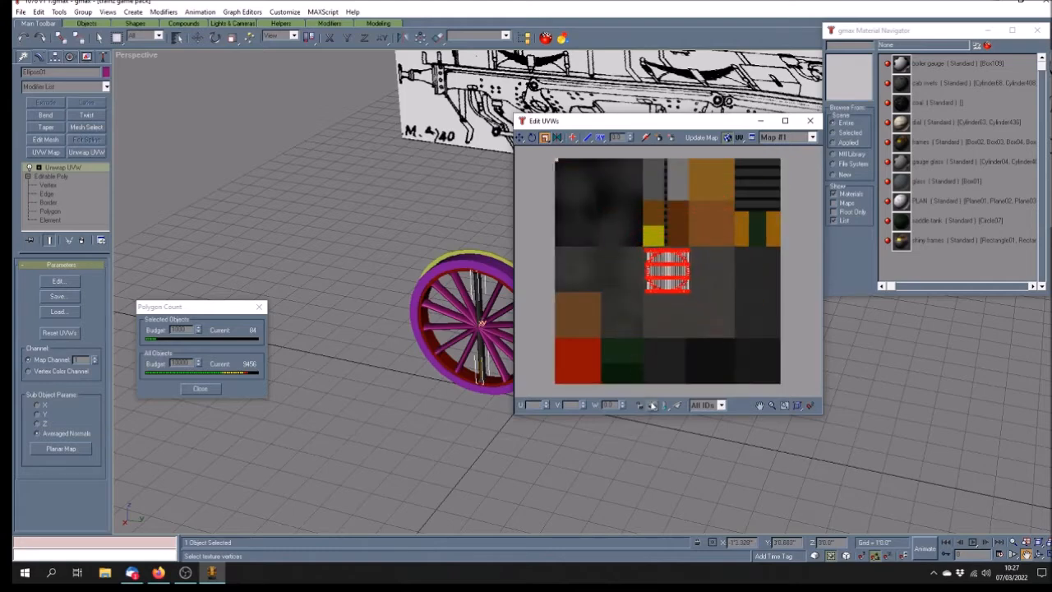
Move and scale the UV block onto the red-and-white striped patch, then close the editor
left_click(520, 138)
left_click_drag(670, 290, 759, 313)
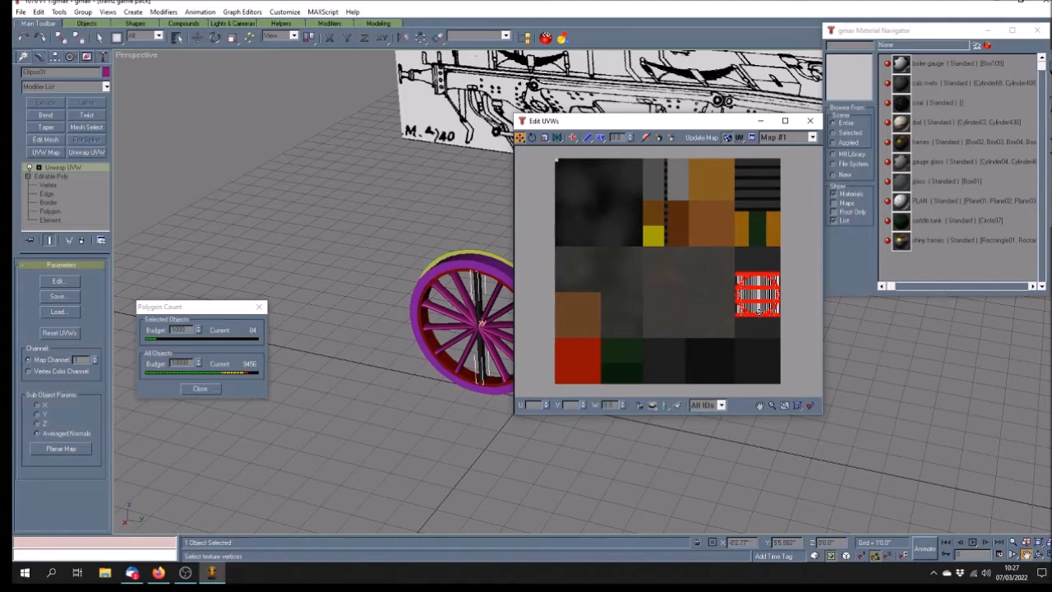
left_click_drag(757, 309, 621, 284)
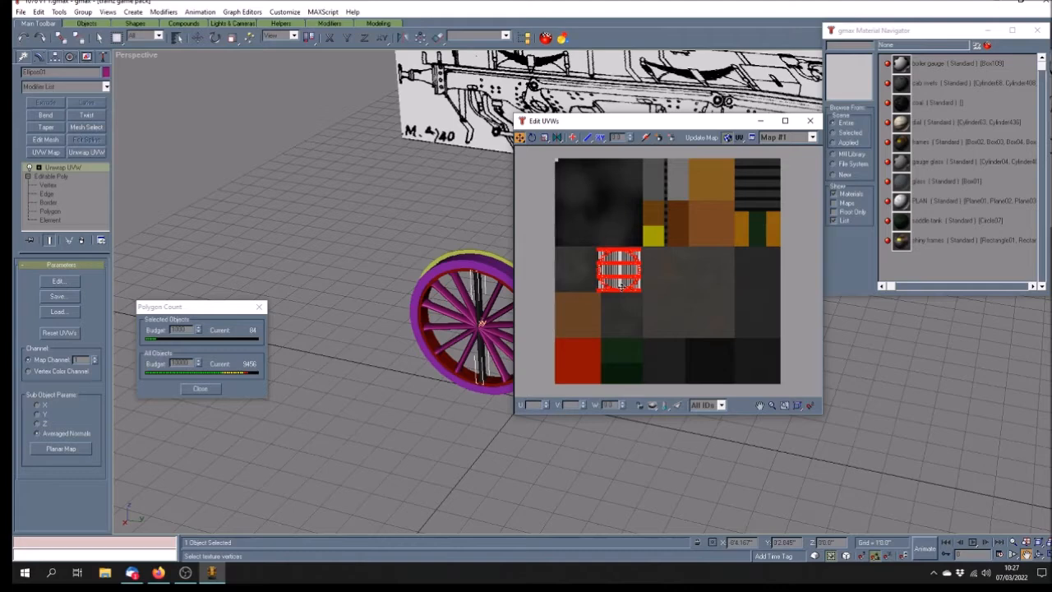
left_click(544, 137)
left_click_drag(596, 247, 599, 253)
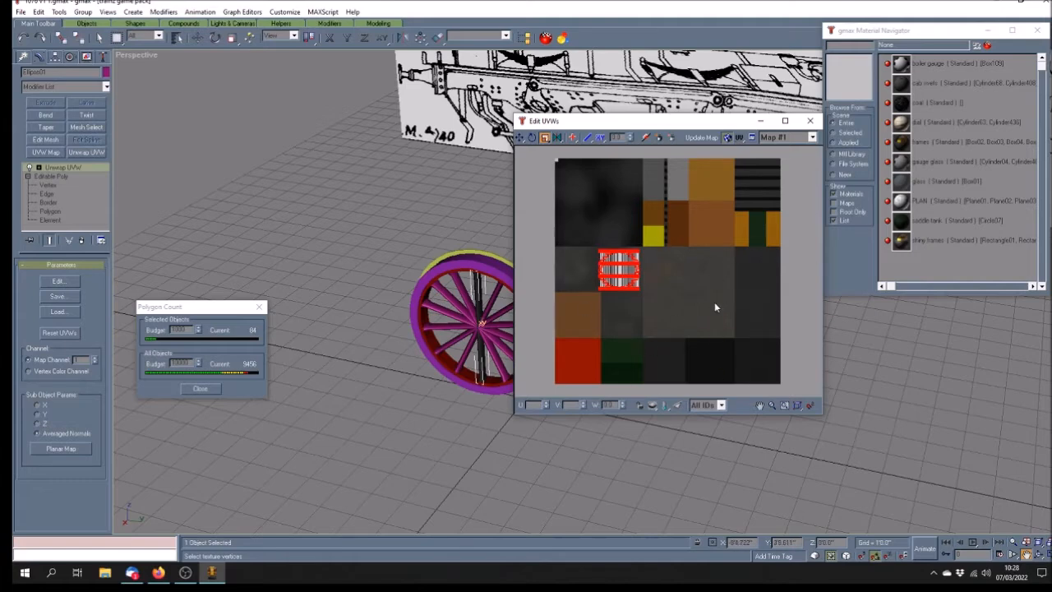
left_click(810, 121)
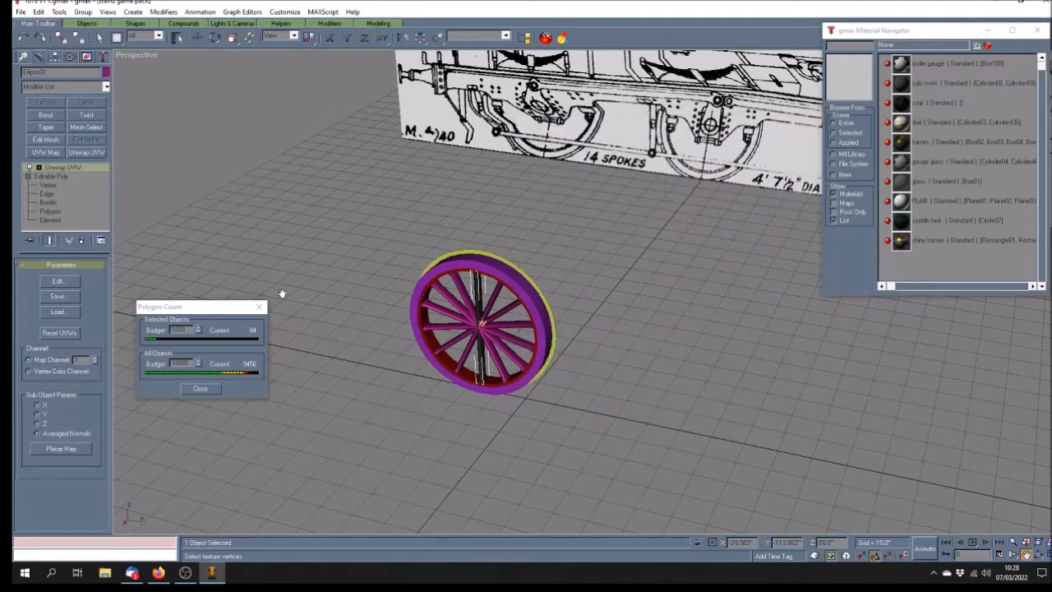
Maximise the Right viewport and centre the wheel in it
left_click(1048, 557)
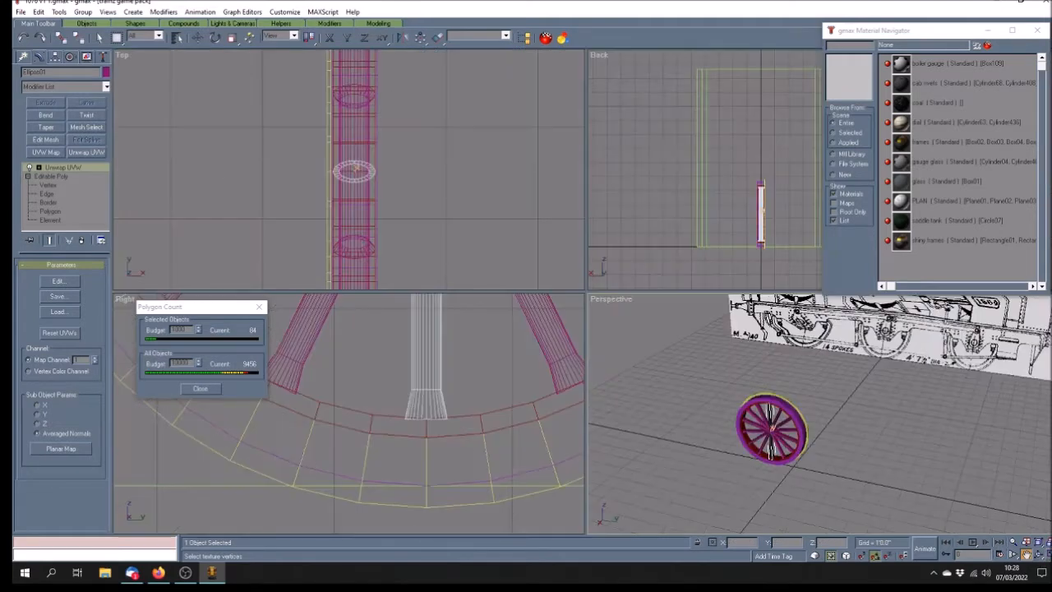
left_click(1028, 555)
left_click_drag(502, 370, 445, 404)
scroll(444, 403, "down", 5)
scroll(444, 331, "down", 2)
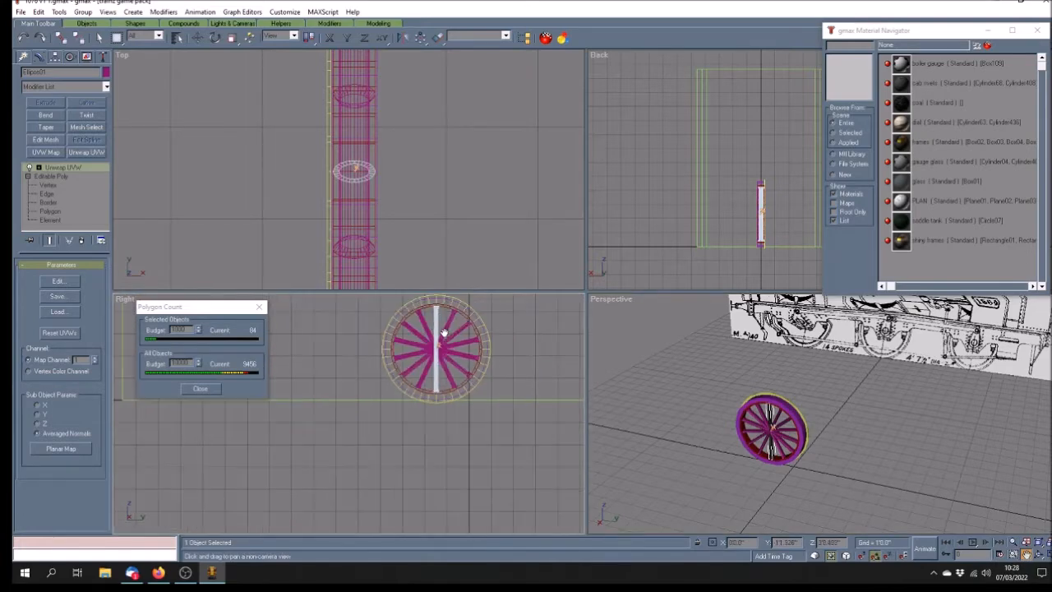
scroll(445, 325, "up", 4)
scroll(439, 328, "down", 4)
scroll(420, 359, "up", 4)
scroll(420, 360, "down", 4)
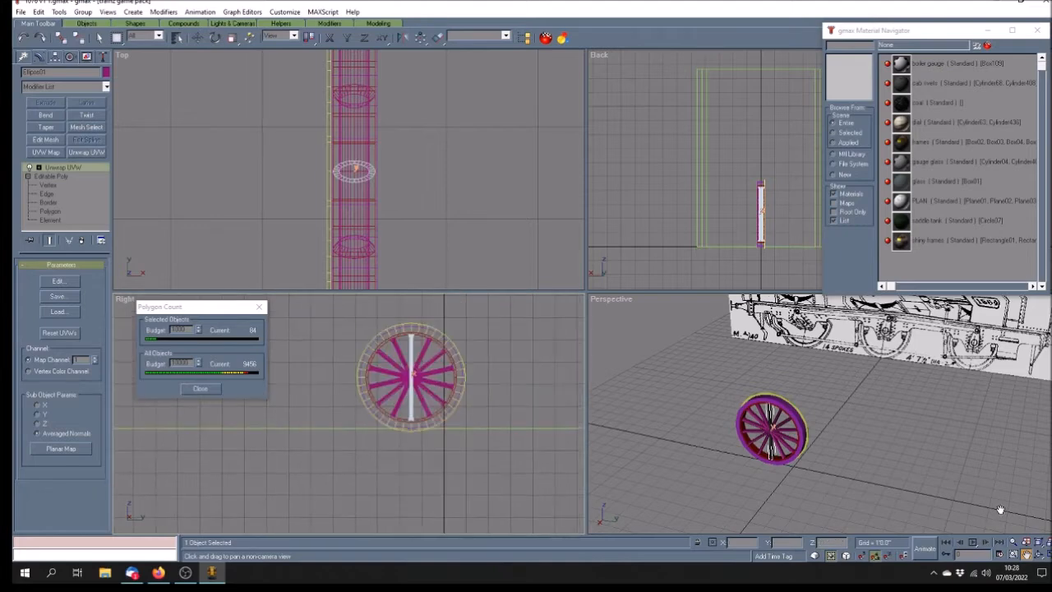
left_click(1047, 555)
left_click_drag(758, 252, 448, 348)
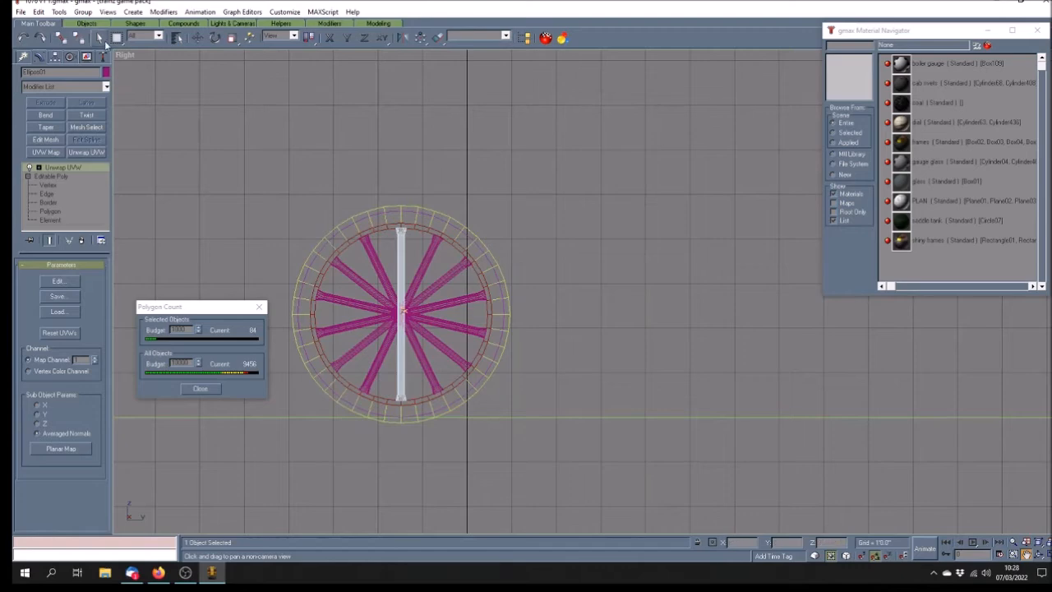
Select the six old diagonal spokes and move them along X to beside the wheel
left_click(98, 38)
left_click(422, 266)
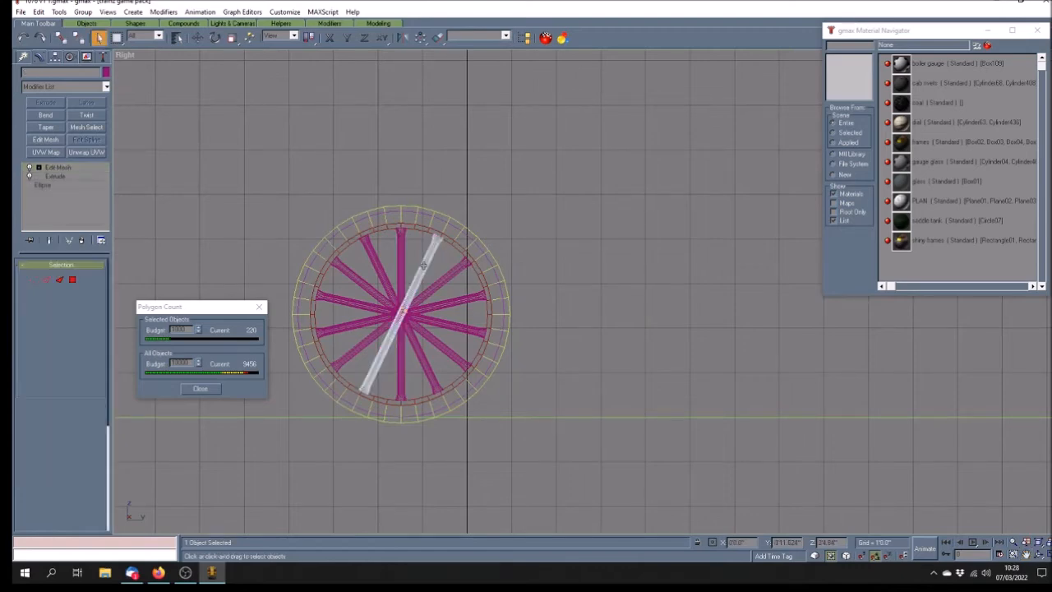
left_click(436, 285, "ctrl")
left_click(457, 301, "ctrl")
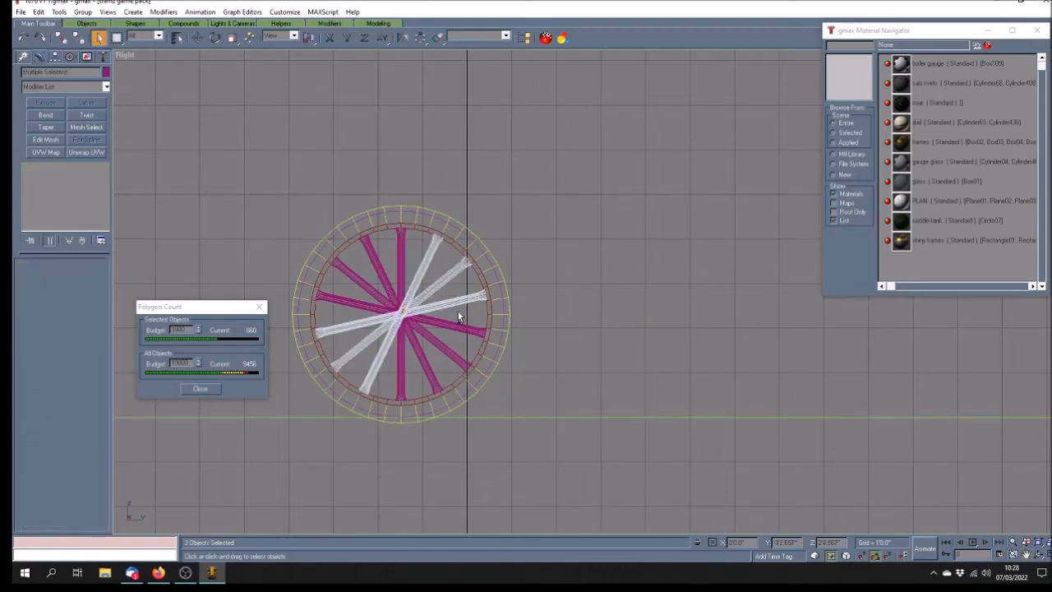
left_click(457, 328, "ctrl")
left_click(446, 346, "ctrl")
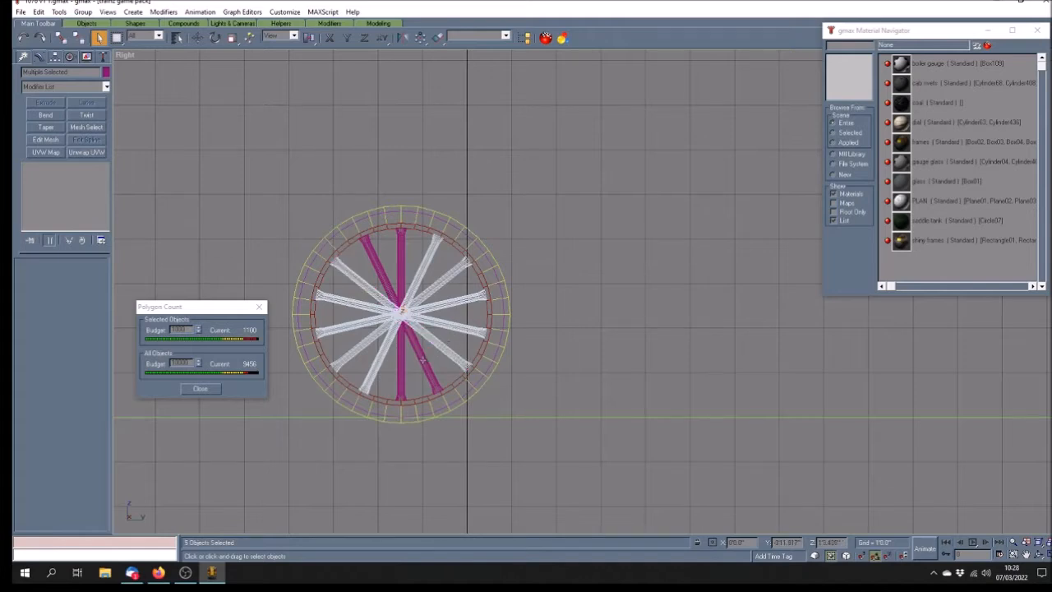
left_click(422, 358, "ctrl")
left_click(199, 38)
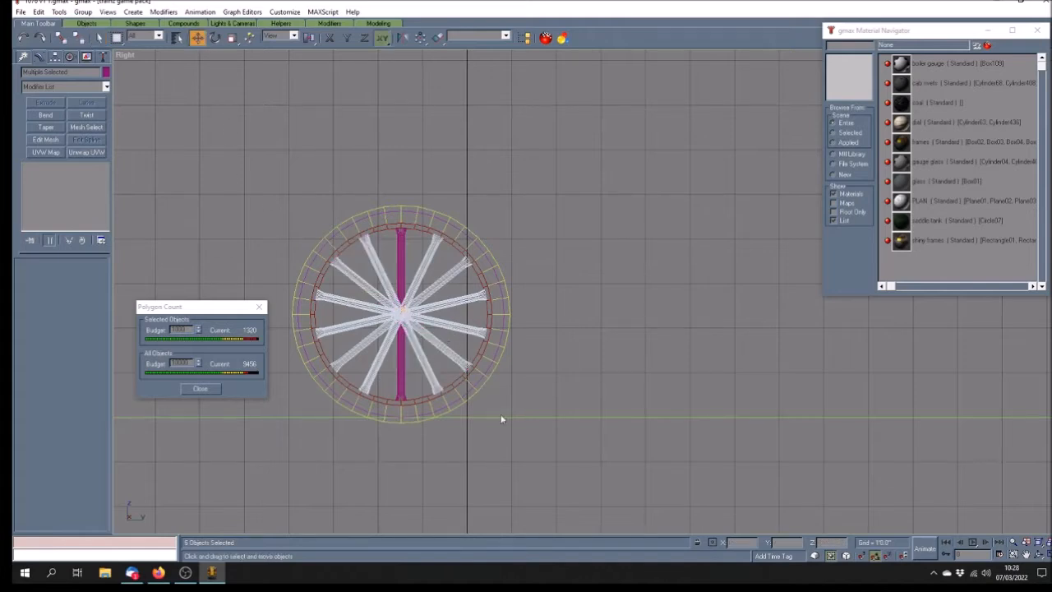
left_click(330, 38)
left_click_drag(383, 325, 646, 373)
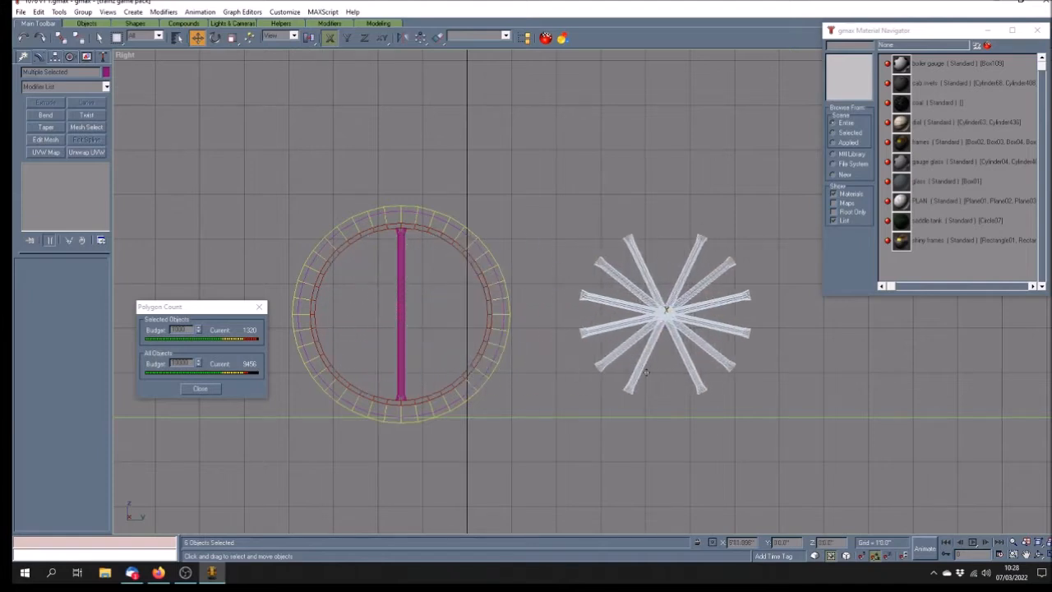
left_click(544, 344)
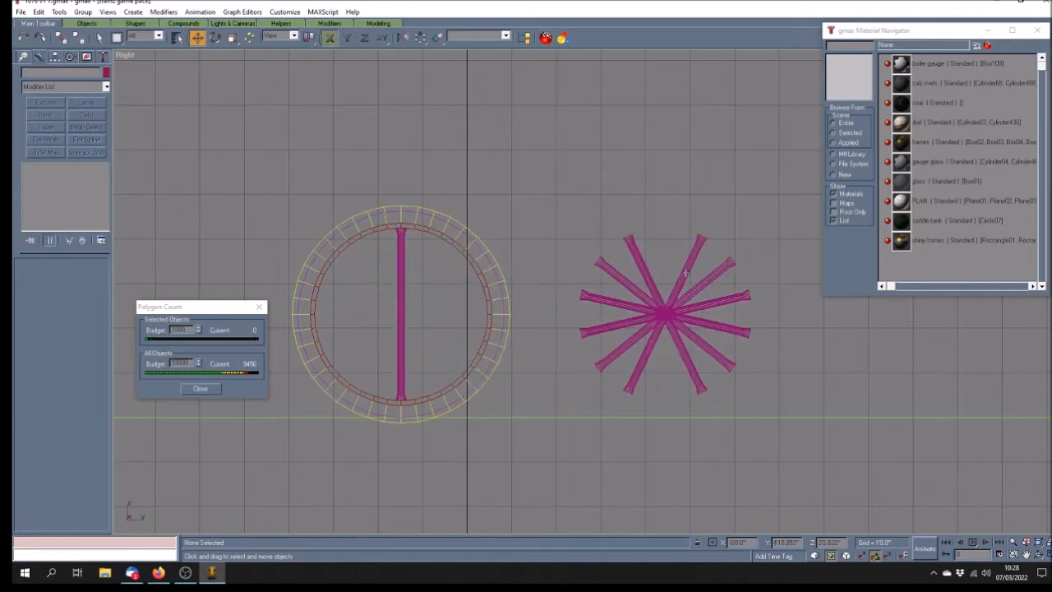
Clone the textured vertical bar and rotate the copy to a diagonal
left_click(402, 289)
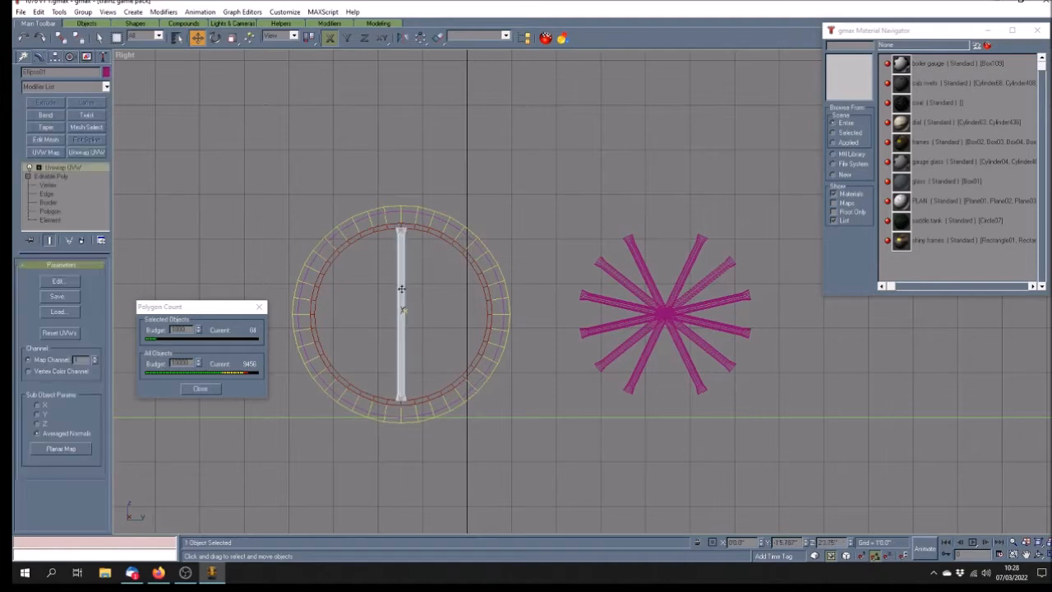
left_click(38, 13)
left_click(49, 90)
left_click(502, 320)
key("e")
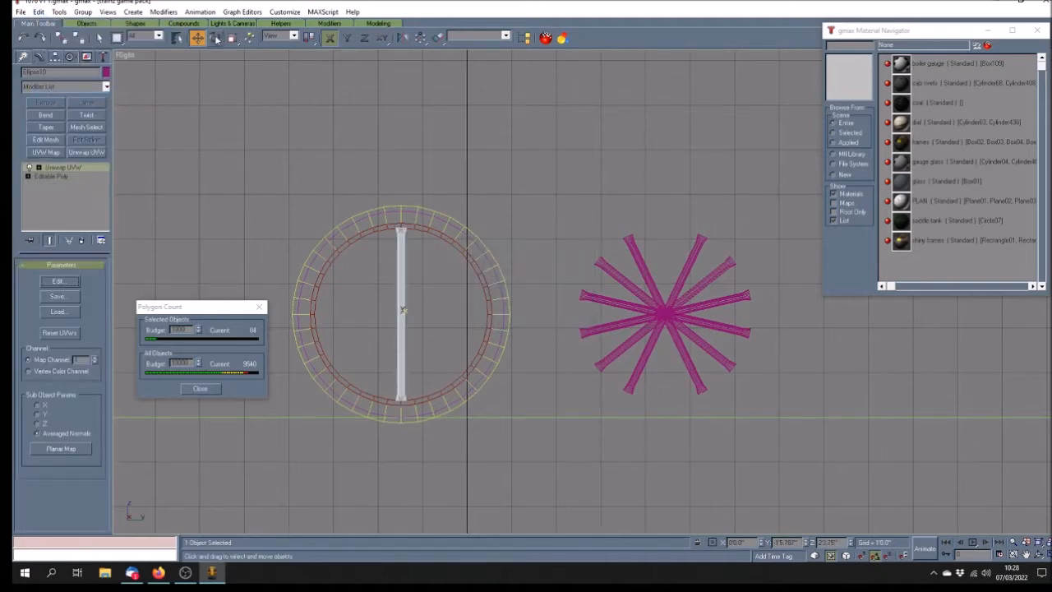
left_click(695, 244)
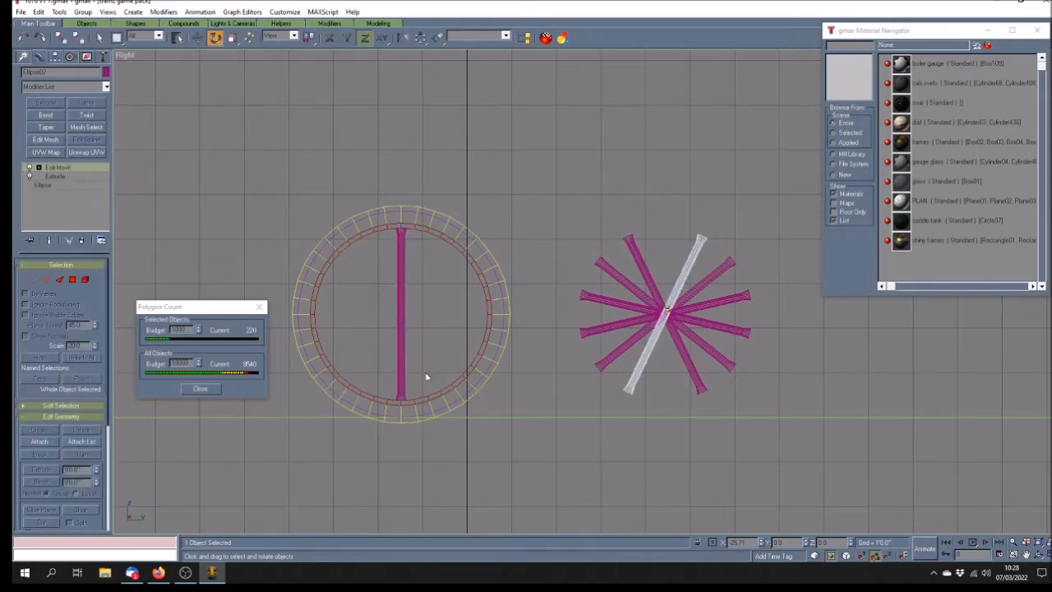
left_click(401, 330)
double_click(732, 542)
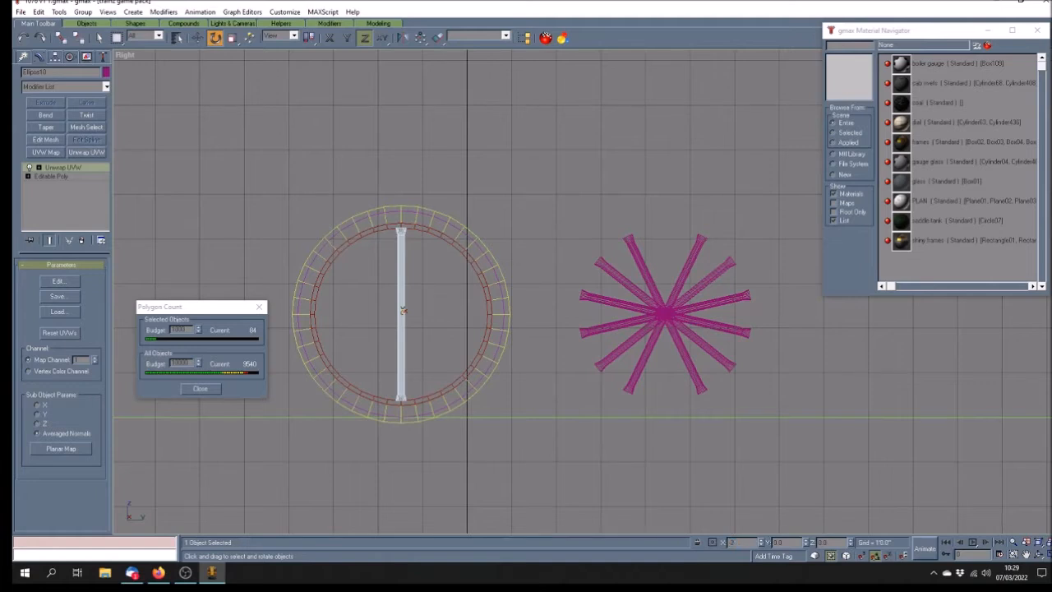
key("Return")
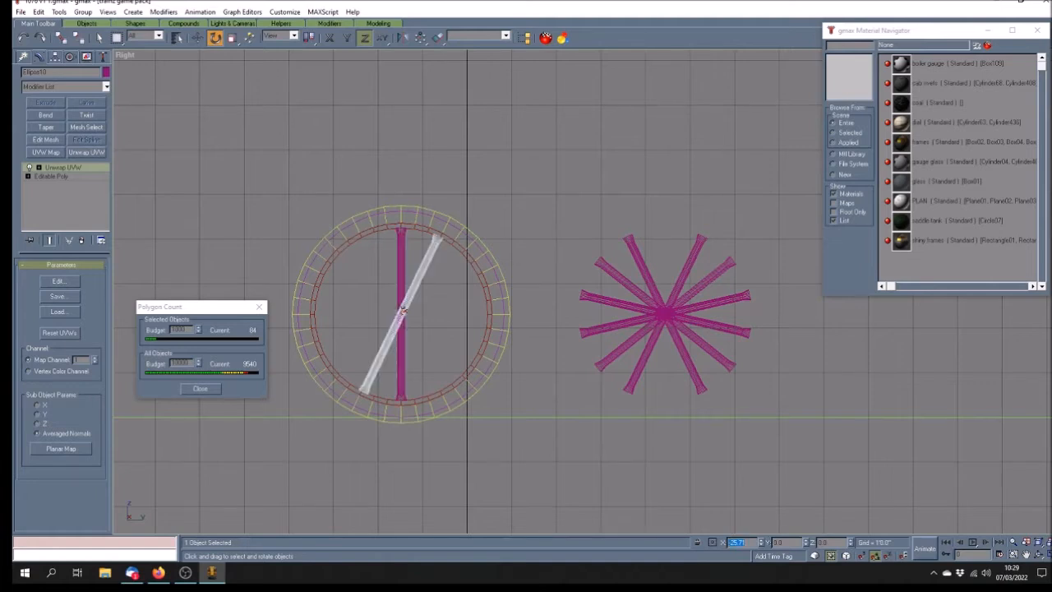
Clone the bar again and rotate the new copy to another diagonal angle
left_click(403, 263)
left_click(39, 12)
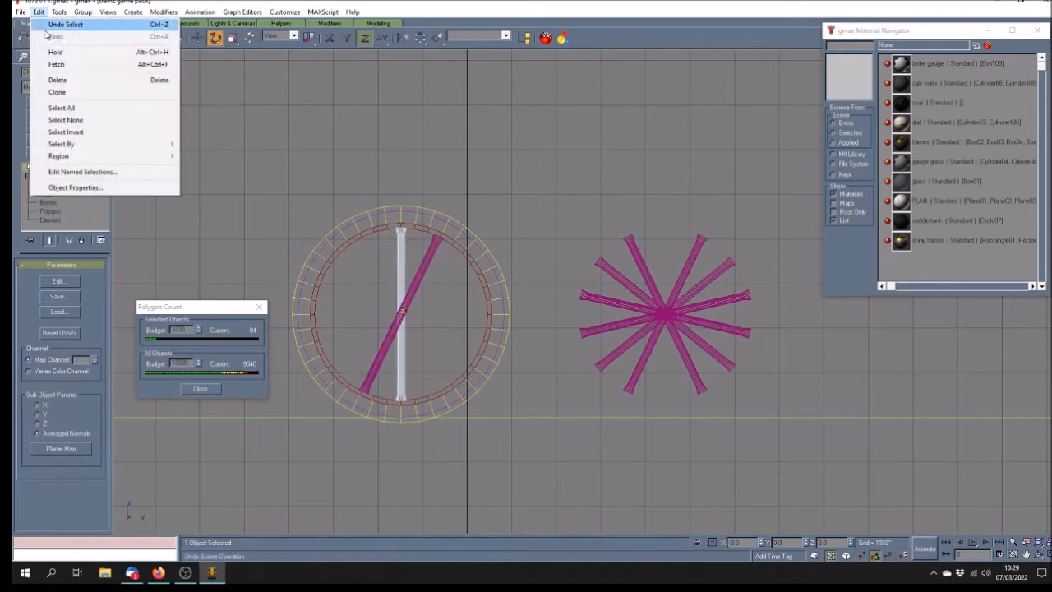
left_click(56, 92)
left_click(512, 322)
left_click(742, 543)
type("3")
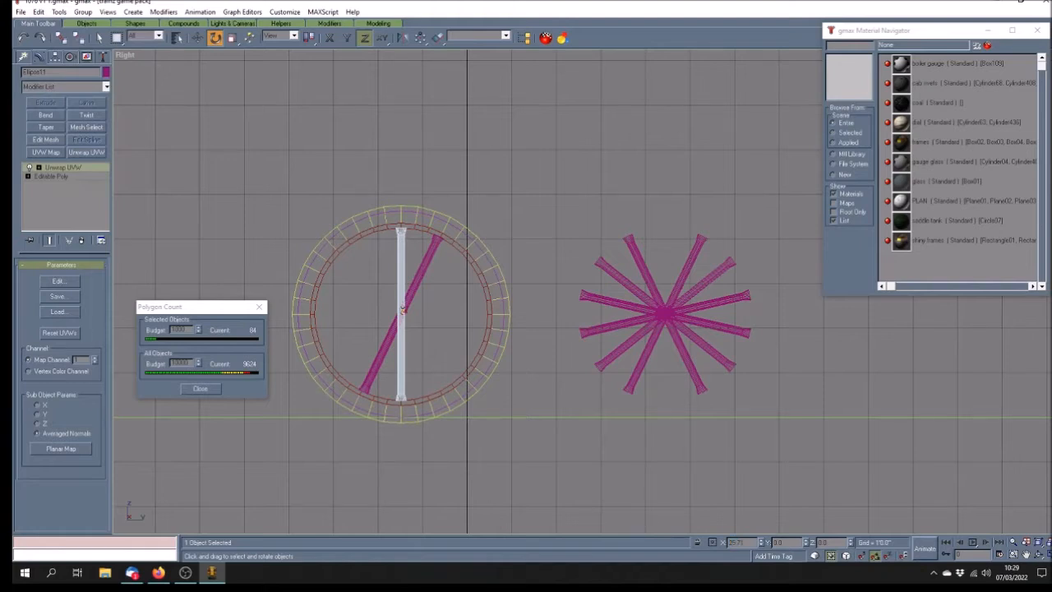
key("Return")
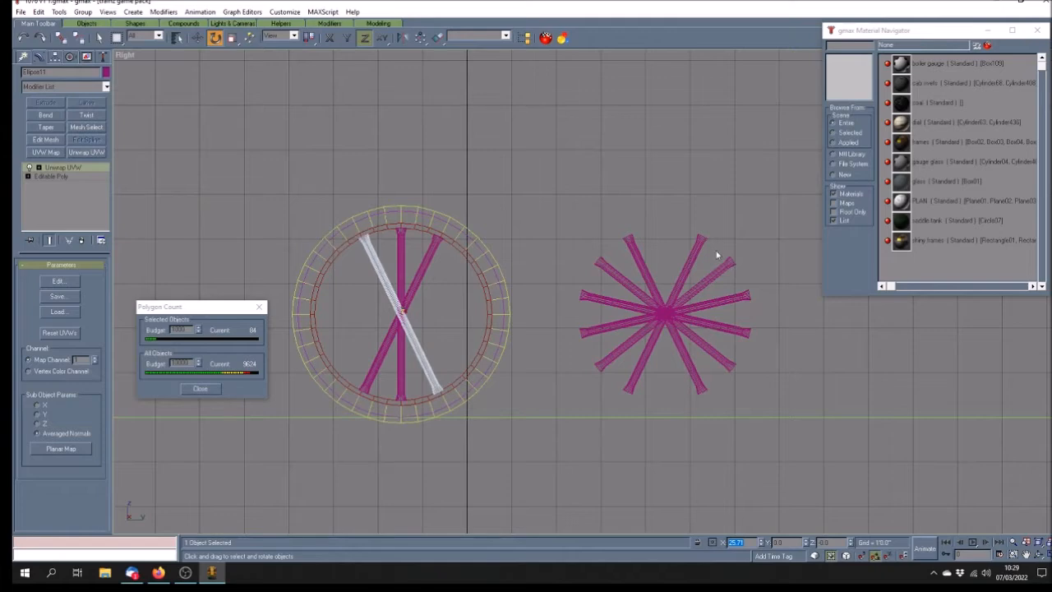
Delete two of the replaced old spokes from the set-aside group
left_click(701, 248)
key("Delete")
left_click(628, 249)
key("Delete")
left_click(720, 275)
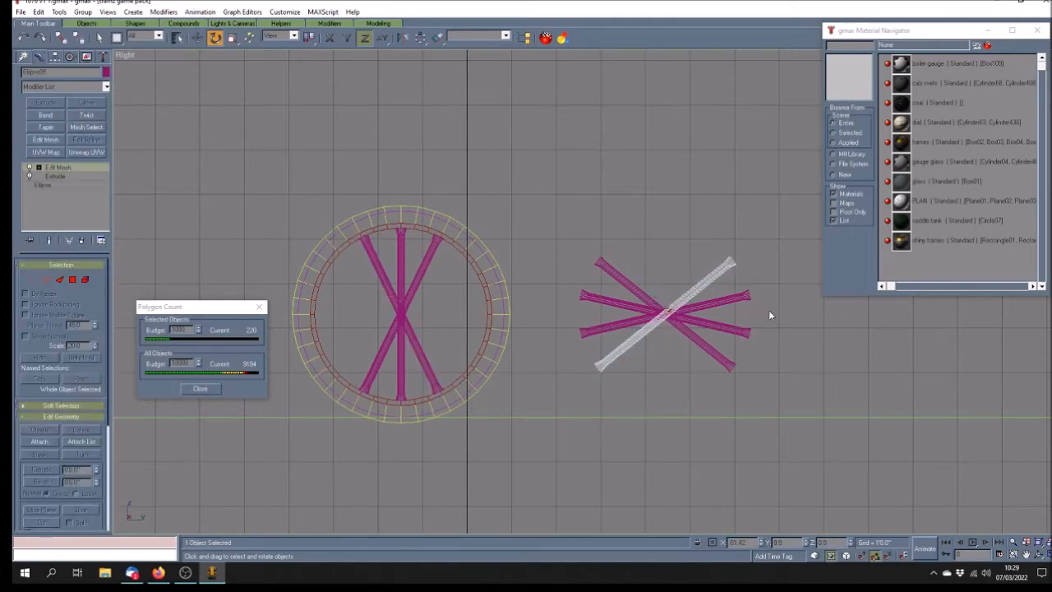
Clone the vertical bar and its diagonal copy, rotating them to opposite diagonals
left_click(400, 238)
left_click(38, 12)
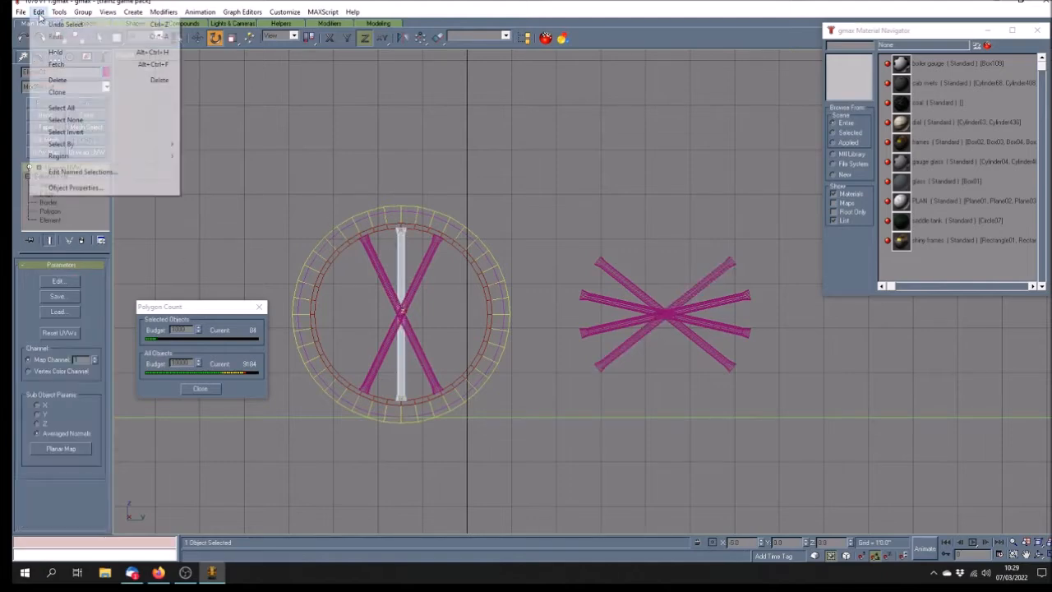
left_click(59, 93)
key("Return")
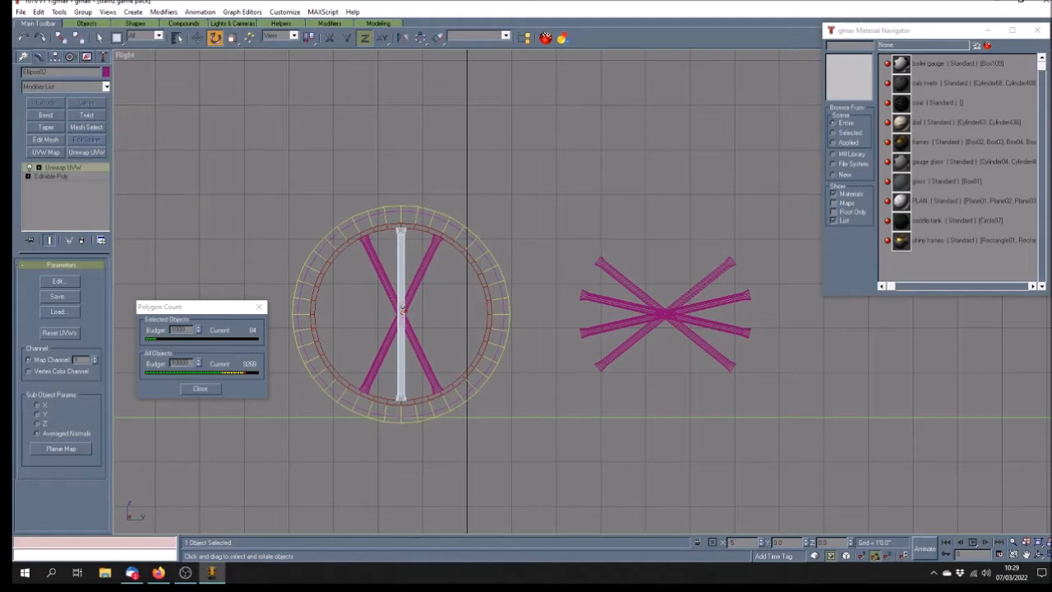
left_click_drag(402, 310, 403, 311)
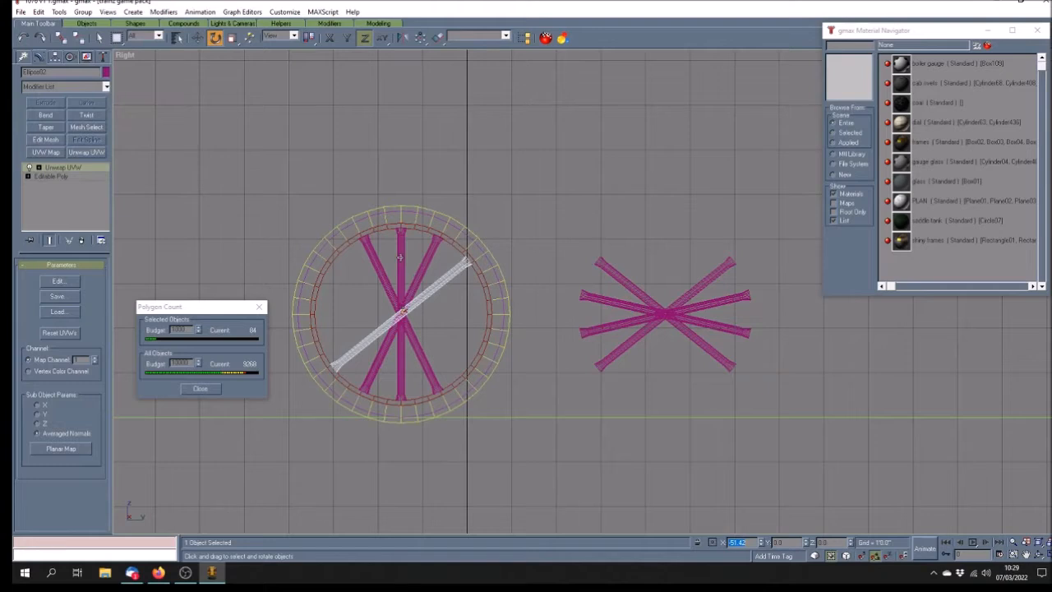
left_click(38, 11)
left_click(49, 87)
left_click(499, 320)
key("Return")
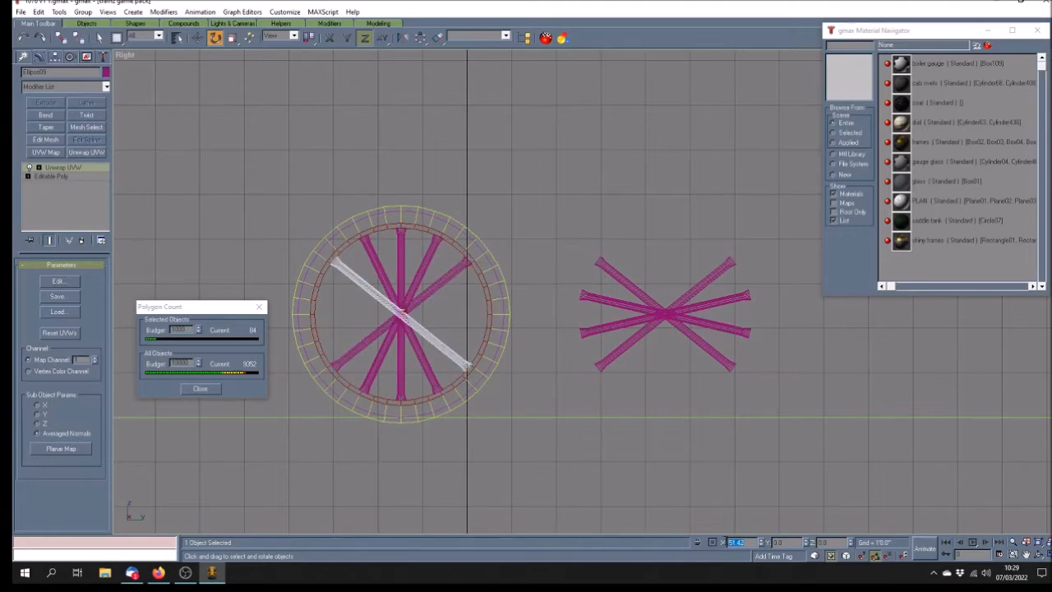
Delete two diagonal bars from the spare spoke star beside the wheel
left_click(643, 293)
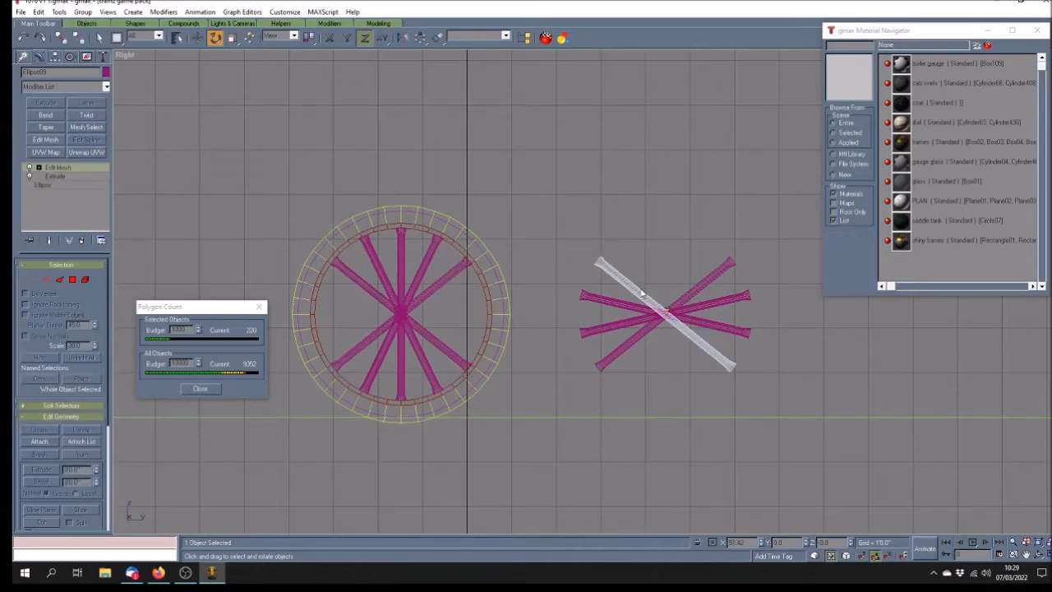
key("Delete")
left_click(718, 274)
key("Delete")
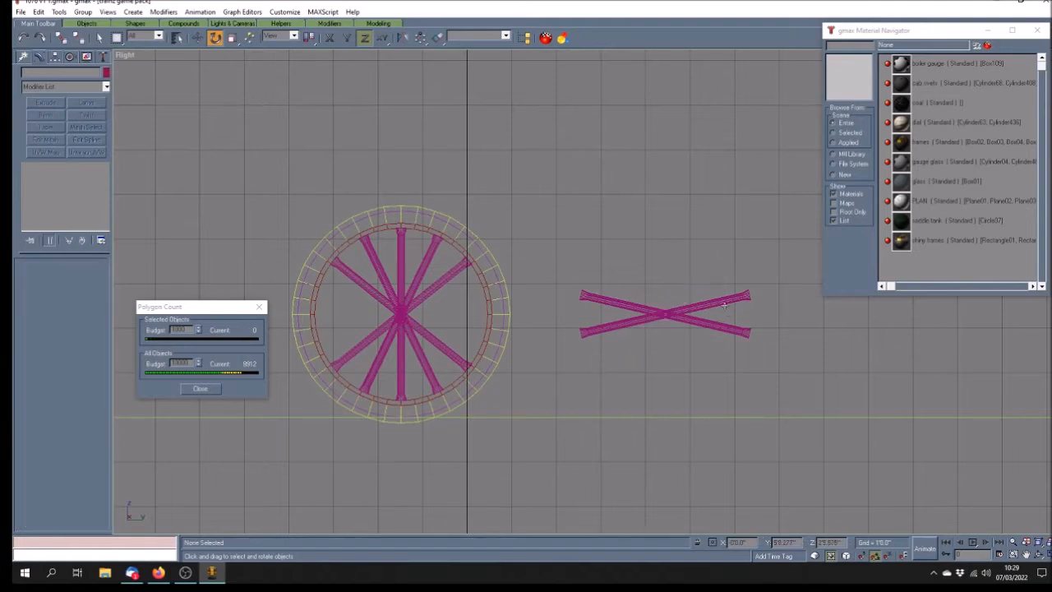
left_click(724, 302)
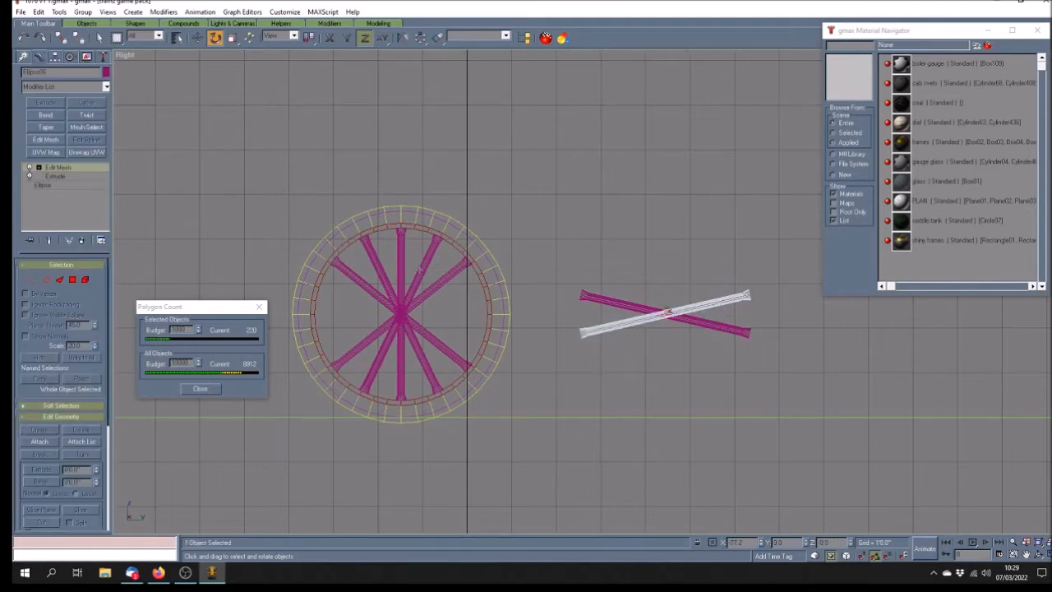
Clone the wheel's vertical spoke and rotate the copy by -77.2°
left_click(402, 248)
left_click(39, 11)
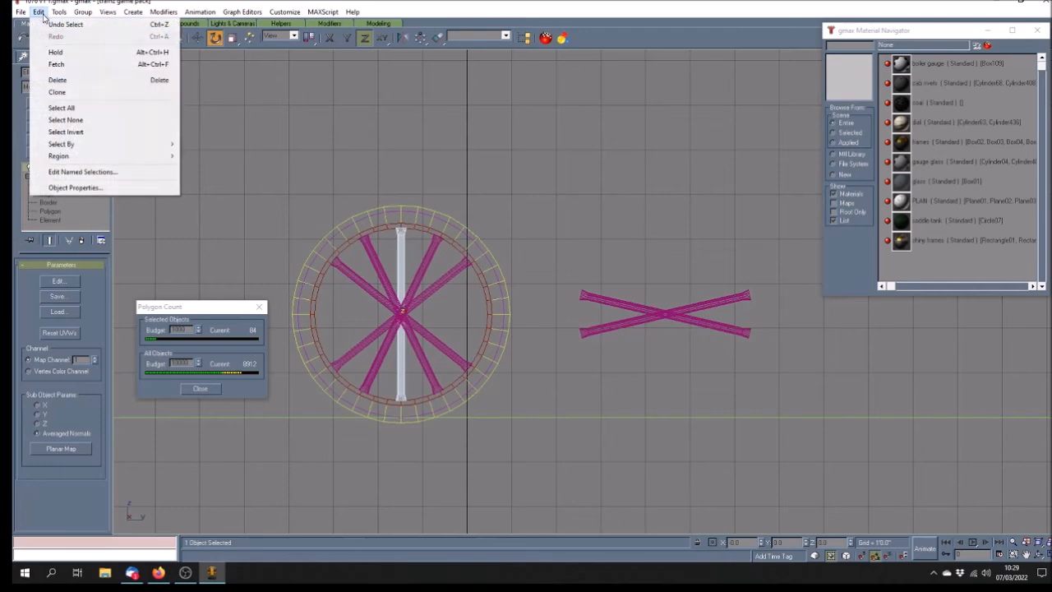
left_click(57, 93)
left_click(502, 320)
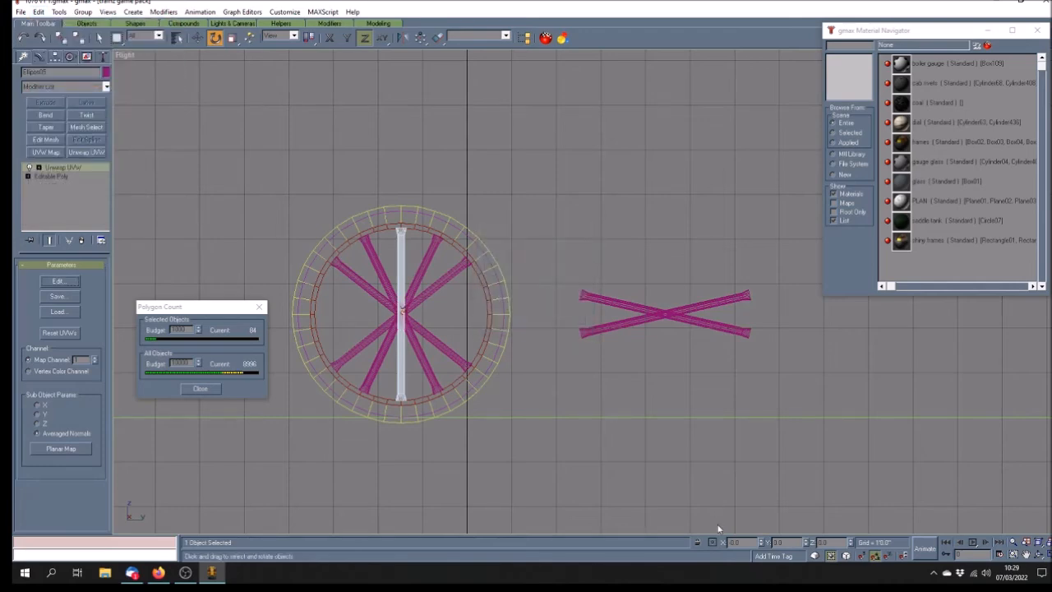
left_click(708, 303)
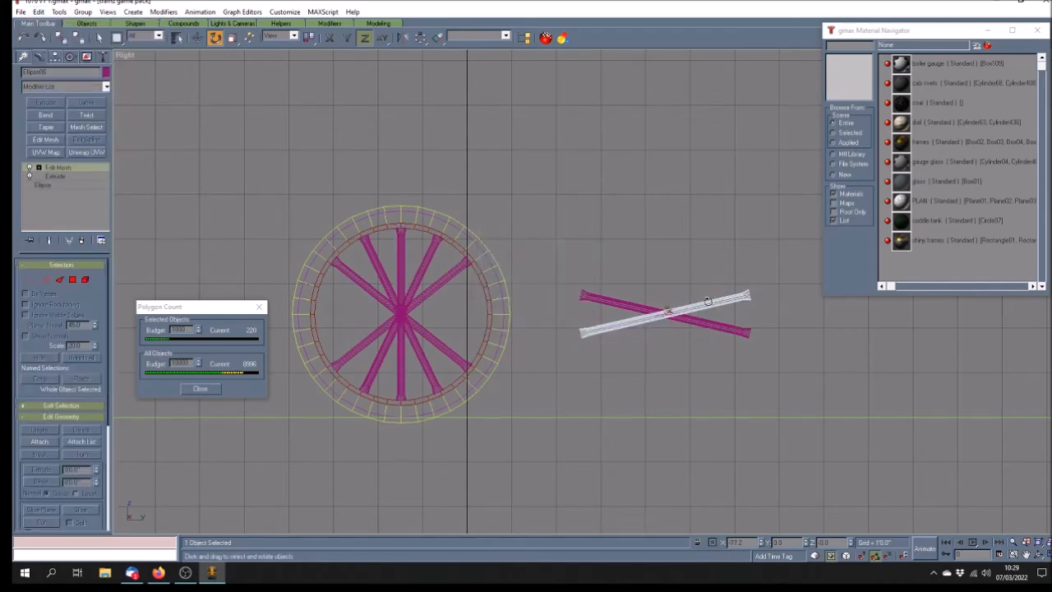
left_click(400, 265)
left_click_drag(731, 542, 755, 541)
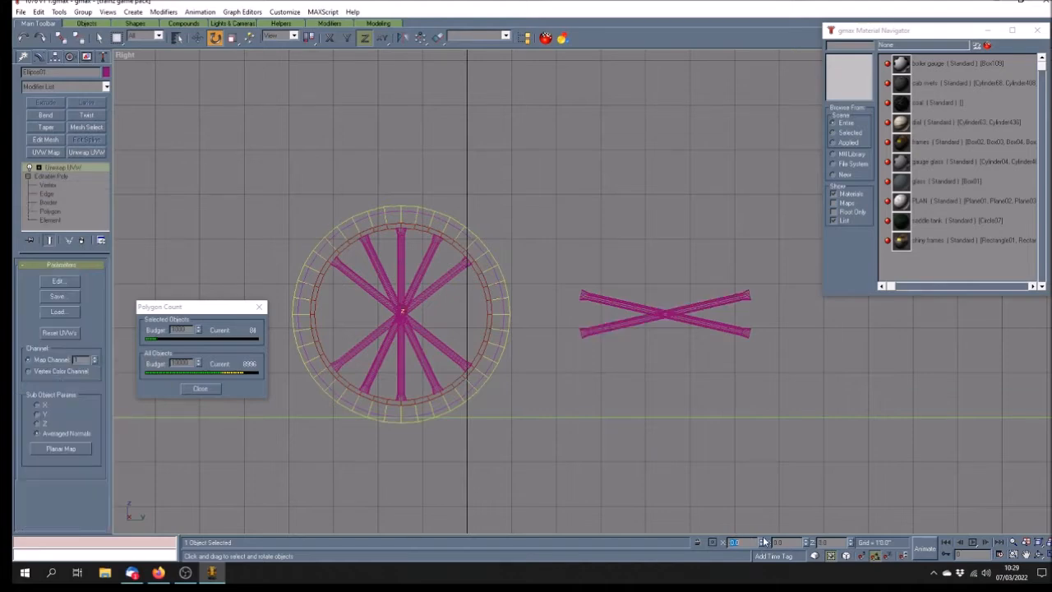
type("-77.2")
key("Return")
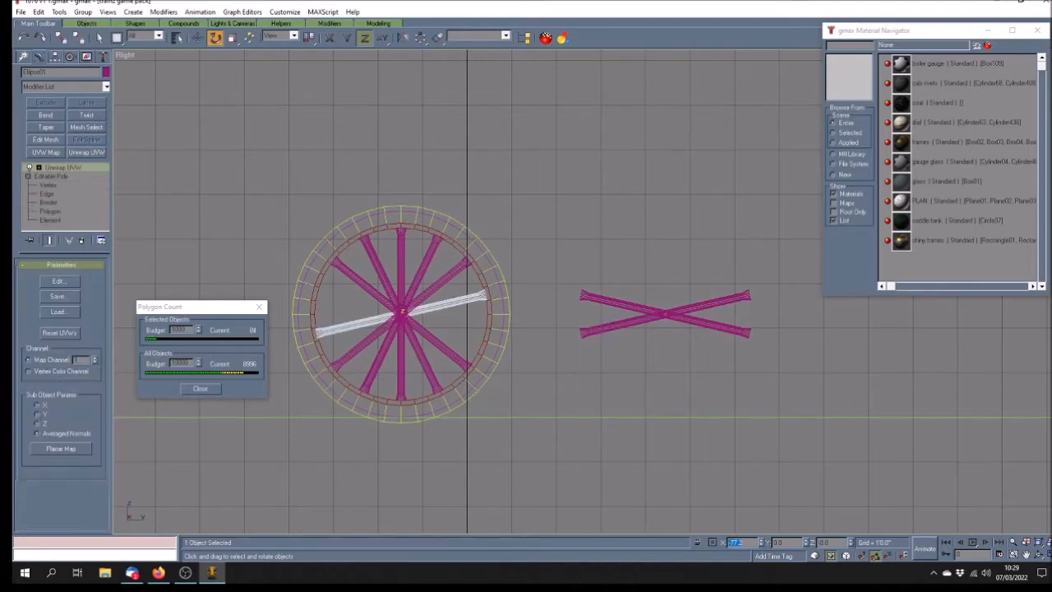
Clone the tilted spoke at 77.2° and delete the spare crossed spokes
left_click(38, 12)
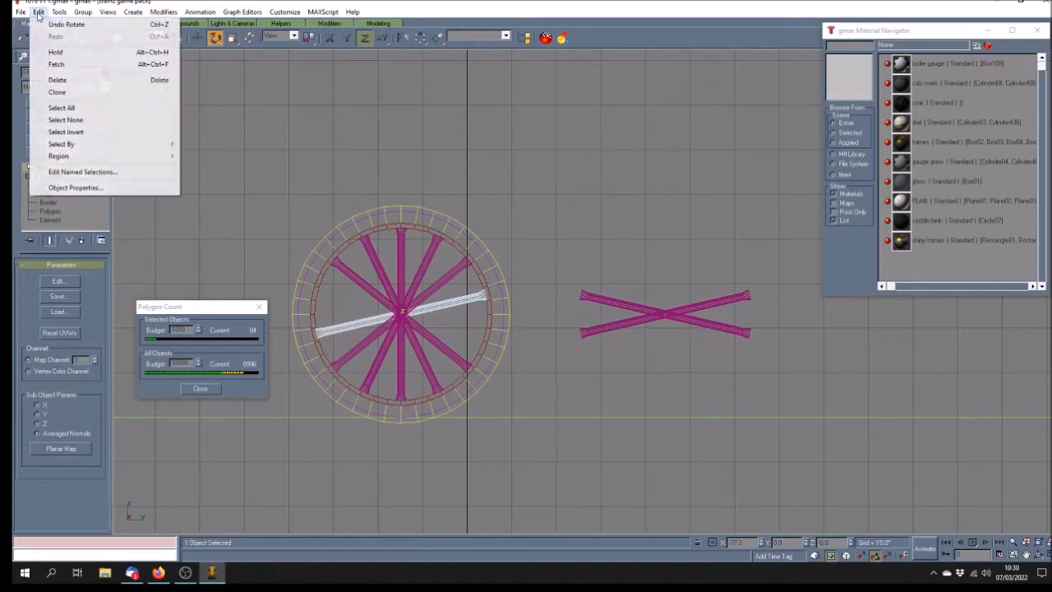
left_click(41, 89)
left_click(503, 320)
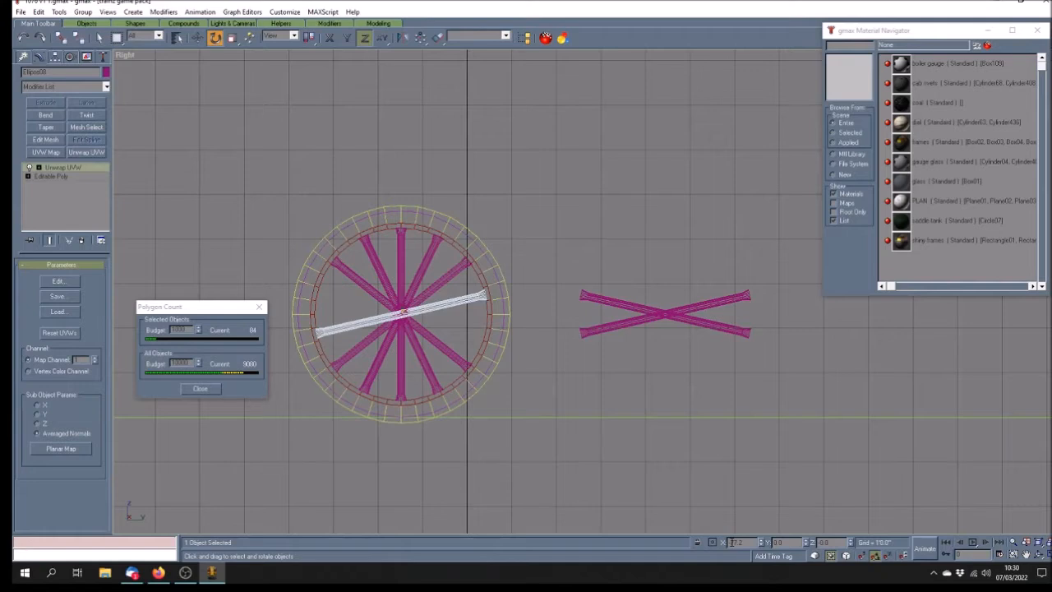
key("BackSpace")
key("Return")
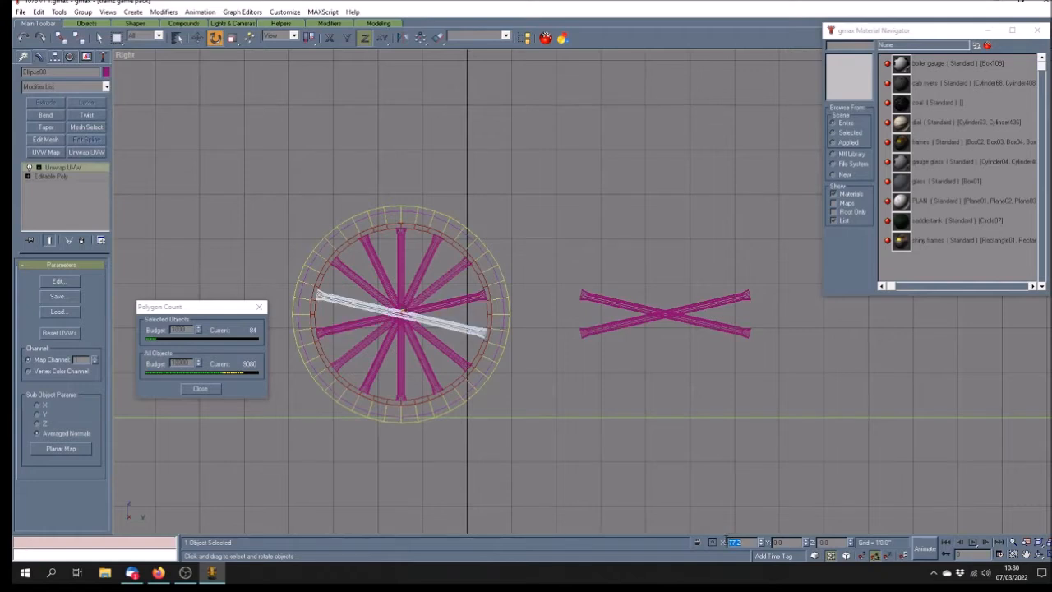
left_click_drag(550, 238, 784, 403)
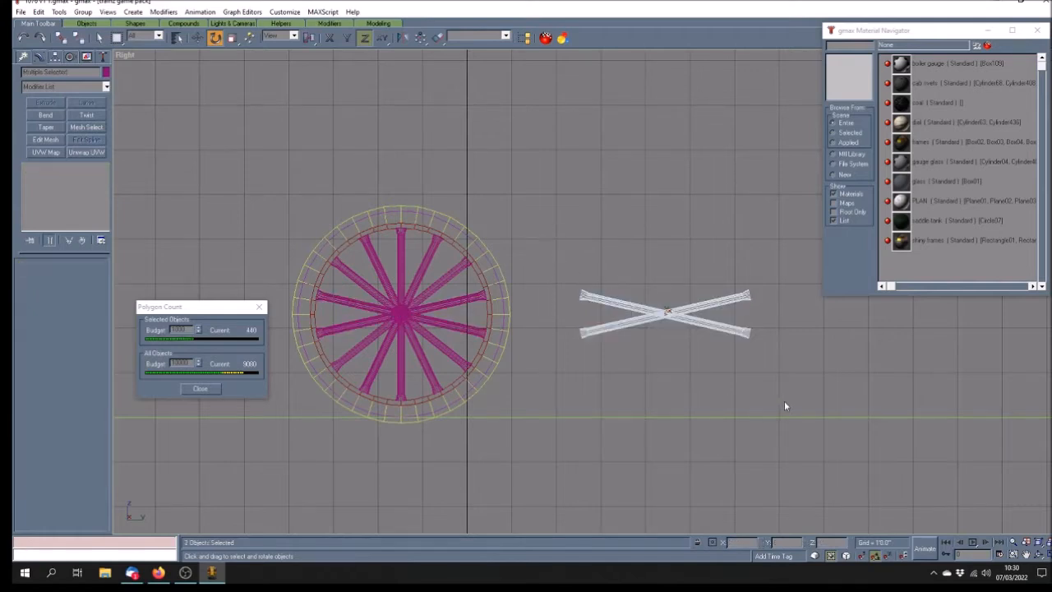
key("Delete")
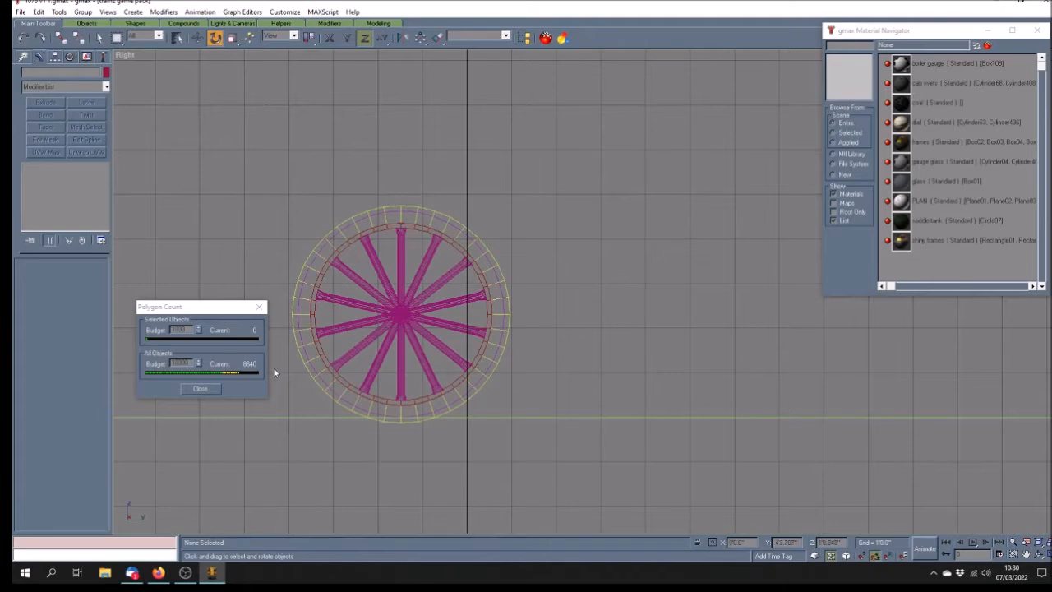
Return to four viewports, pan the Perspective view to the wheel and select the tyre tube
left_click(1039, 554)
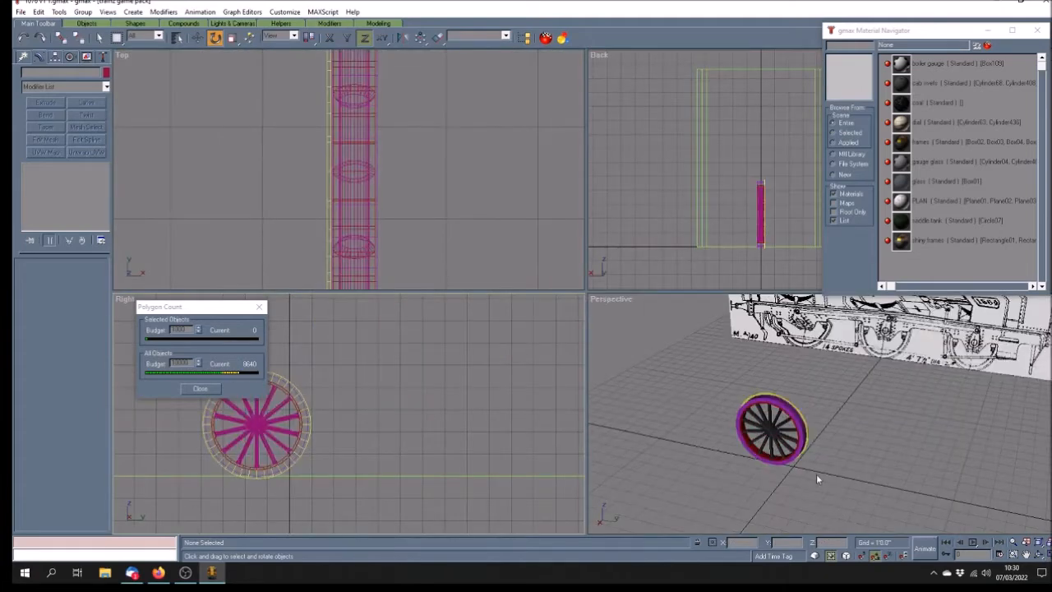
left_click(1026, 555)
left_click_drag(940, 389, 906, 358)
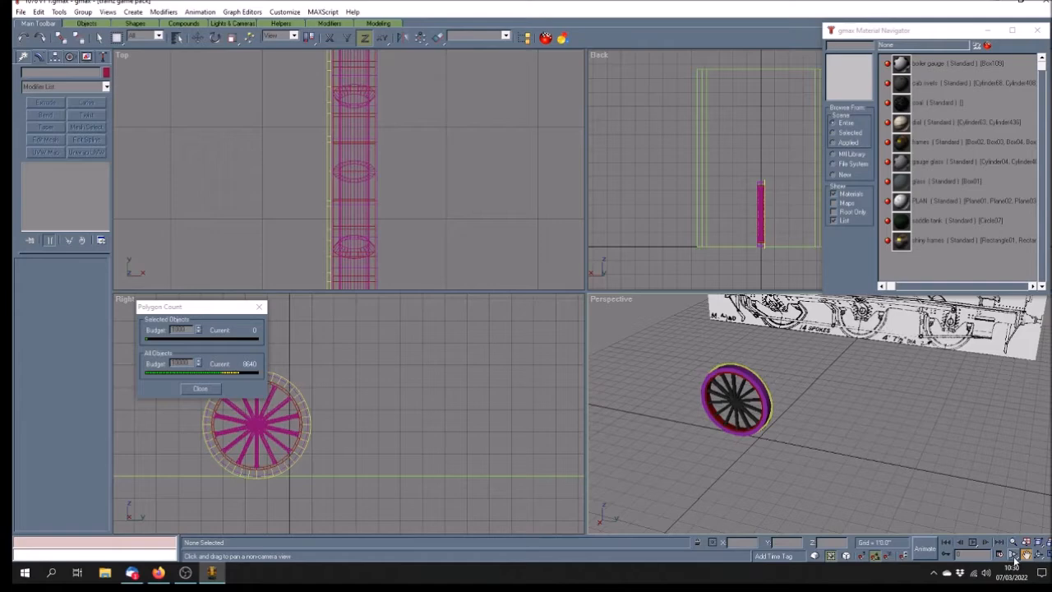
left_click_drag(869, 369, 866, 403)
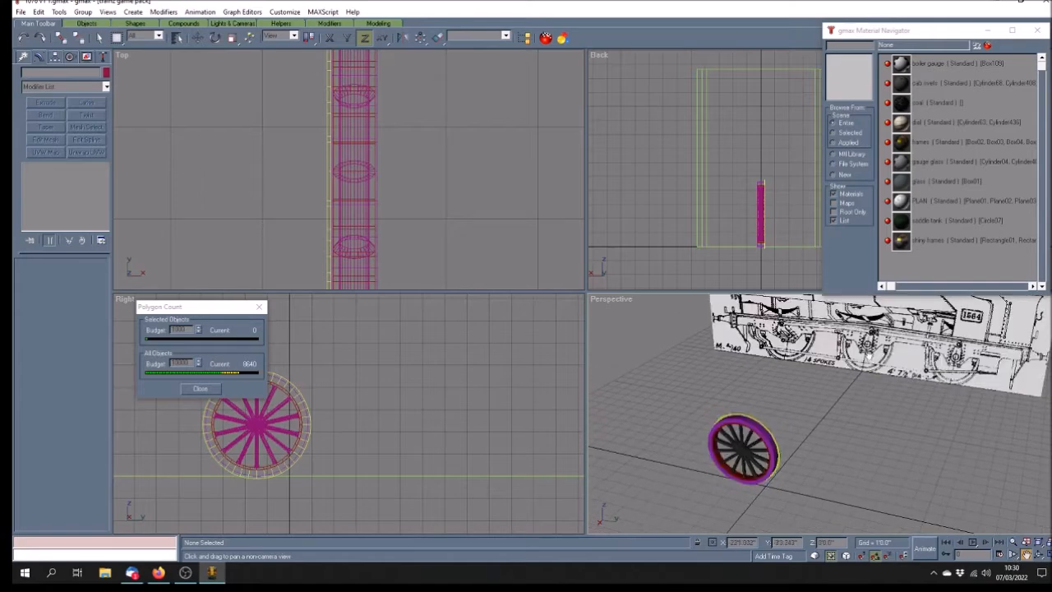
left_click_drag(813, 430, 812, 411)
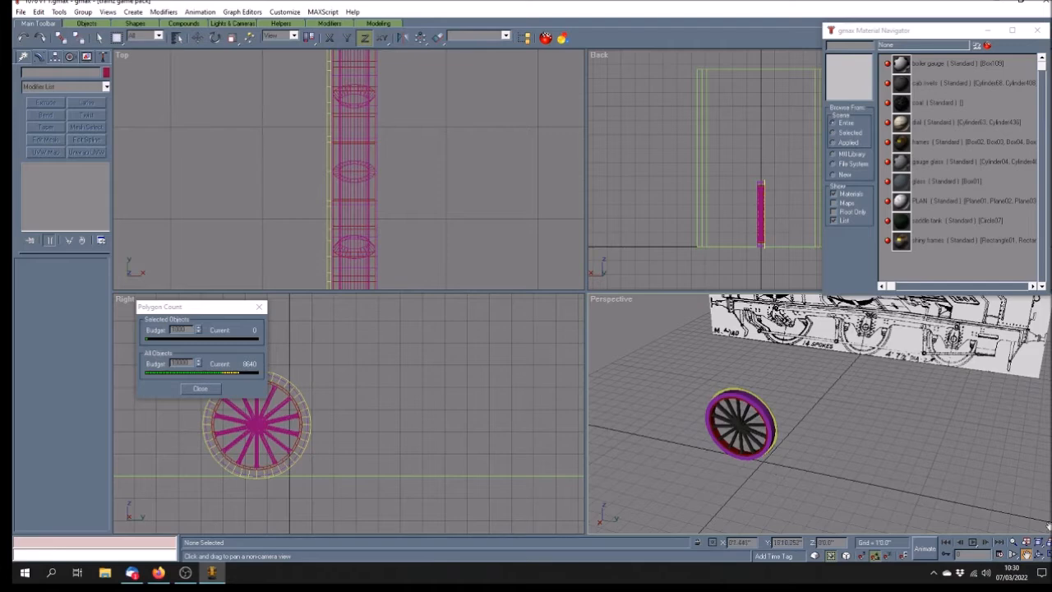
left_click(98, 38)
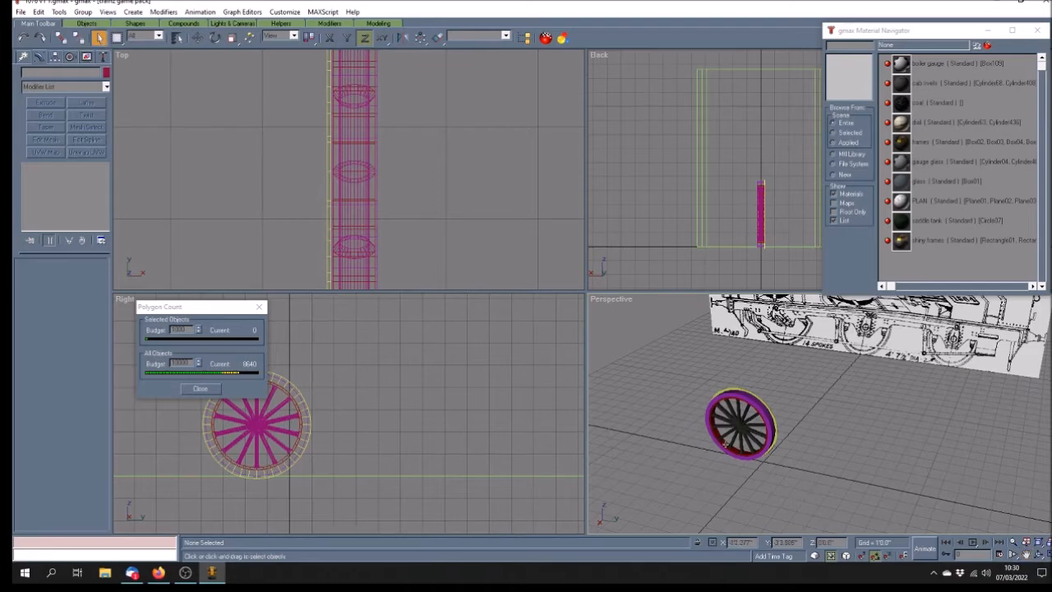
left_click(723, 444)
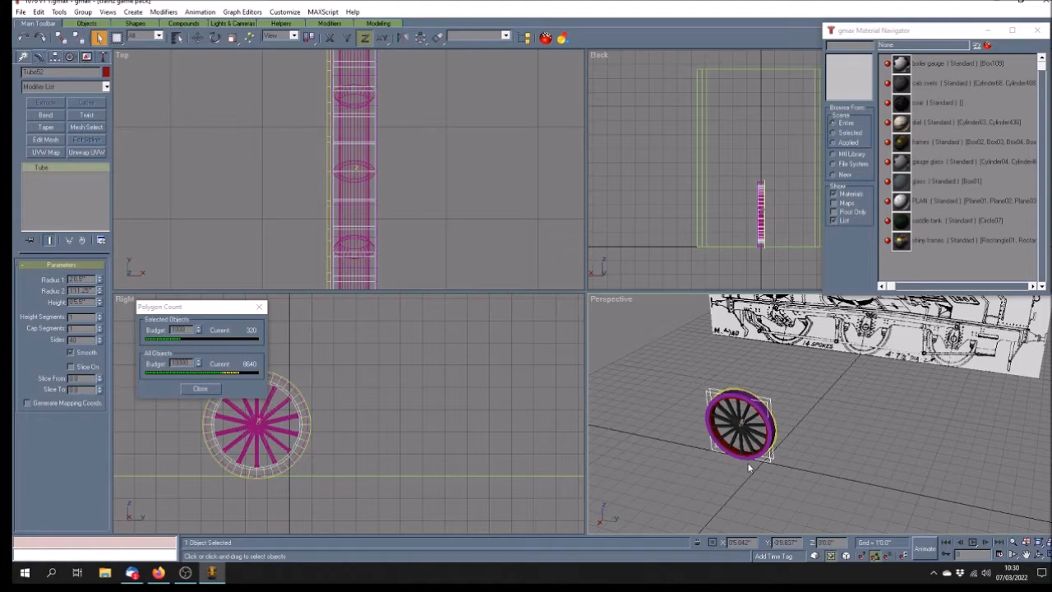
Maximise the Perspective view and pan and zoom to frame the whole wheel
left_click(1049, 556)
left_click(1028, 554)
left_click_drag(430, 377, 482, 354)
scroll(483, 354, "up", 2)
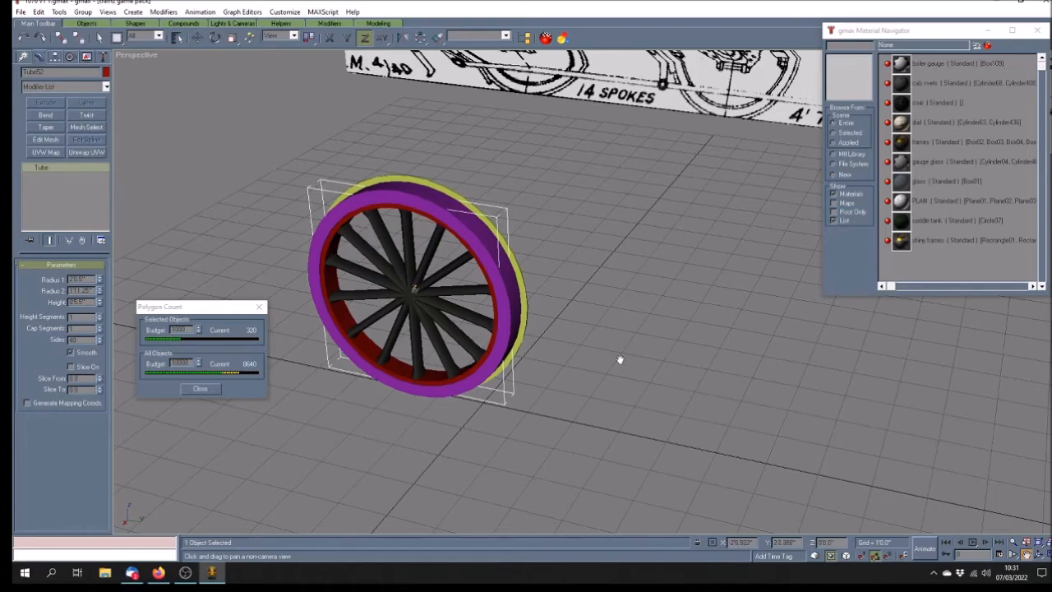
scroll(588, 330, "down", 6)
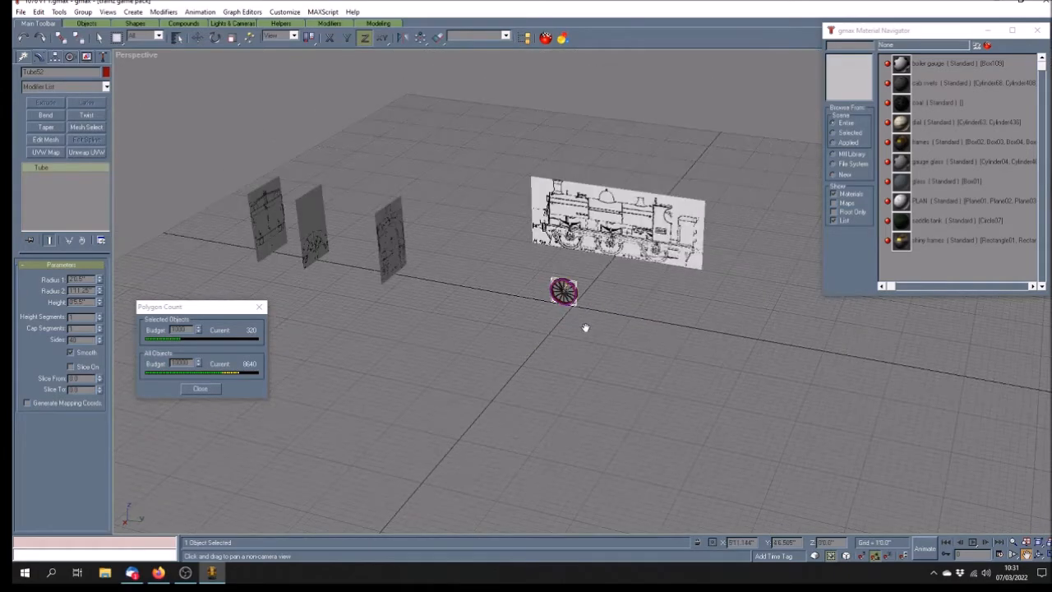
scroll(585, 329, "up", 3)
Scale the tyre ring up to 1000 percent and show the perspective view as wireframe
left_click(231, 38)
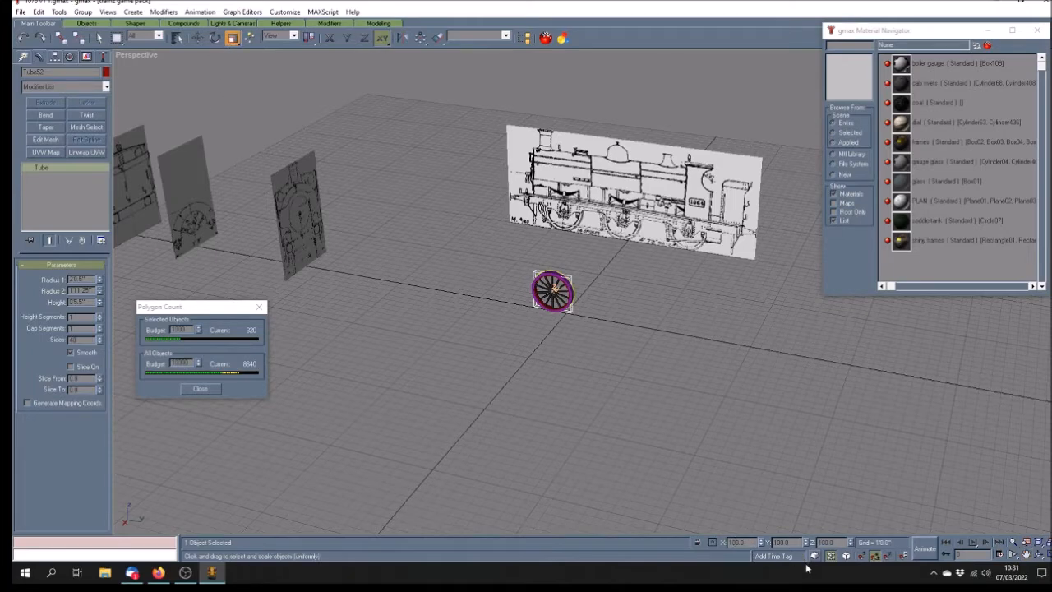
key("Return")
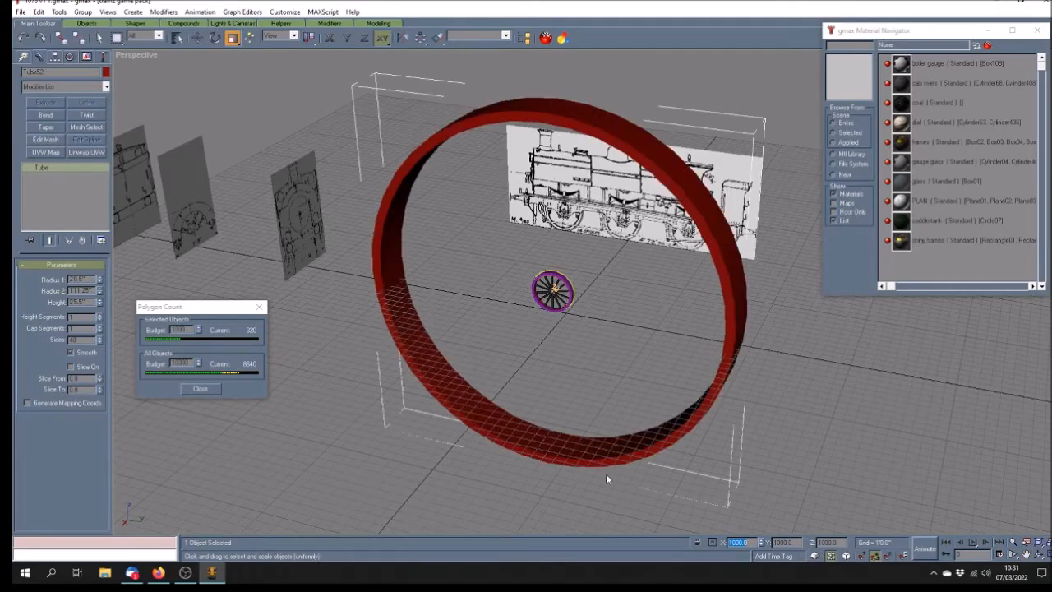
right_click(125, 59)
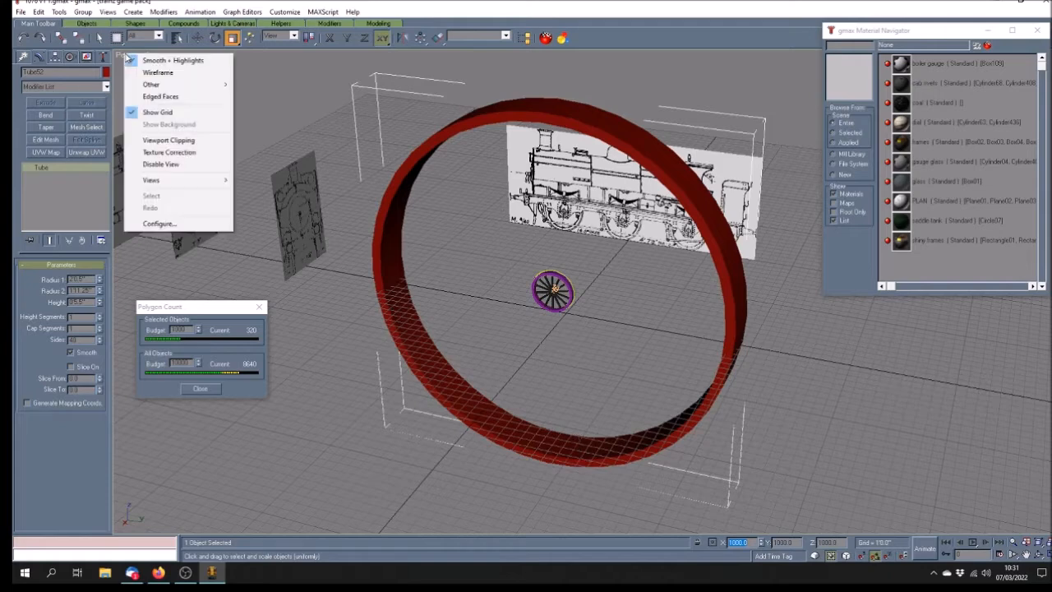
left_click(132, 72)
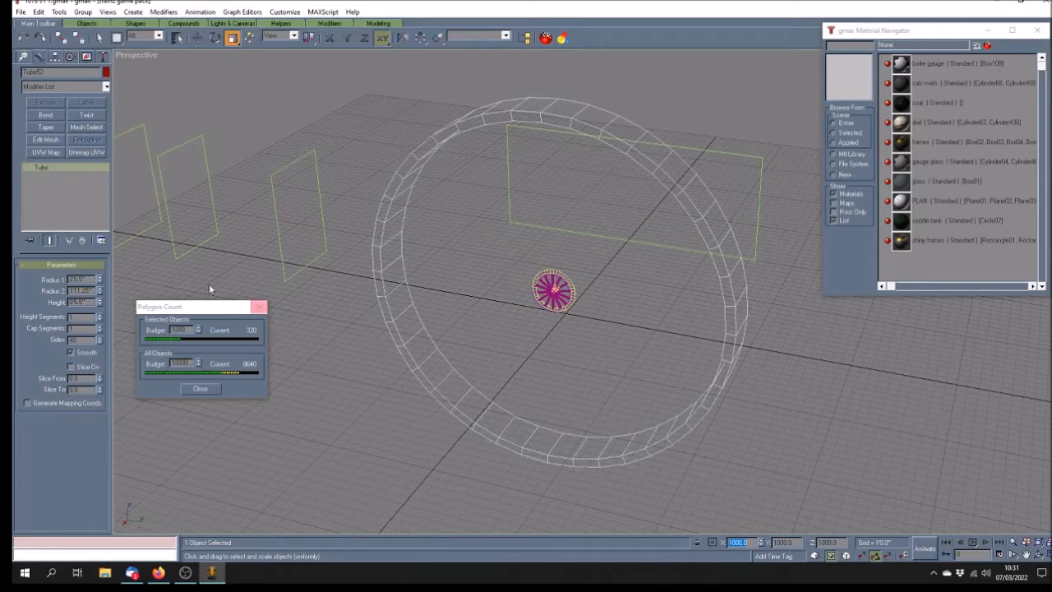
Convert the tyre ring to an Editable Poly and enter Polygon sub-object mode
right_click(41, 167)
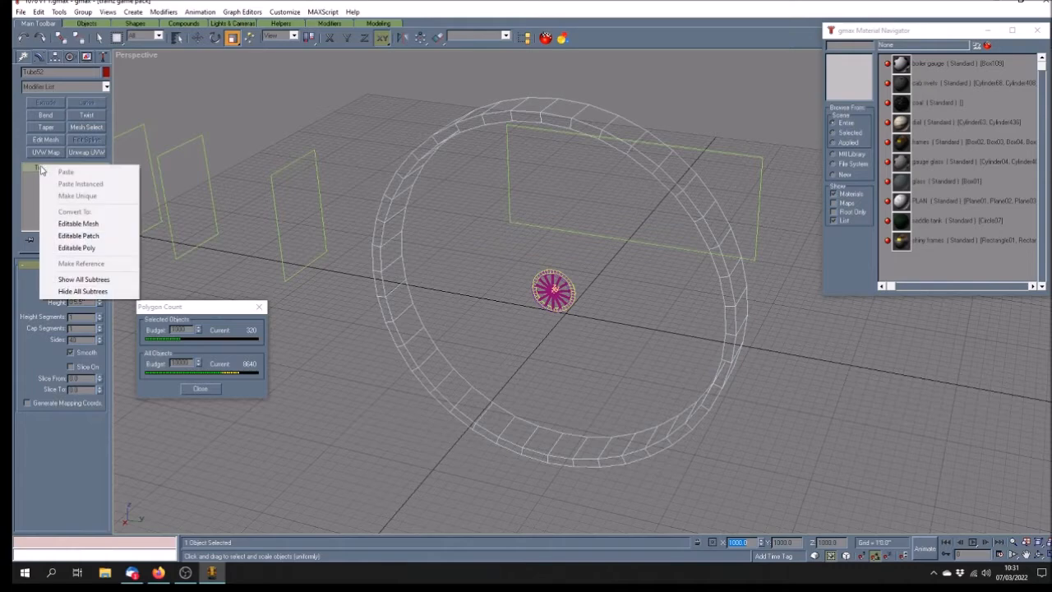
left_click(82, 249)
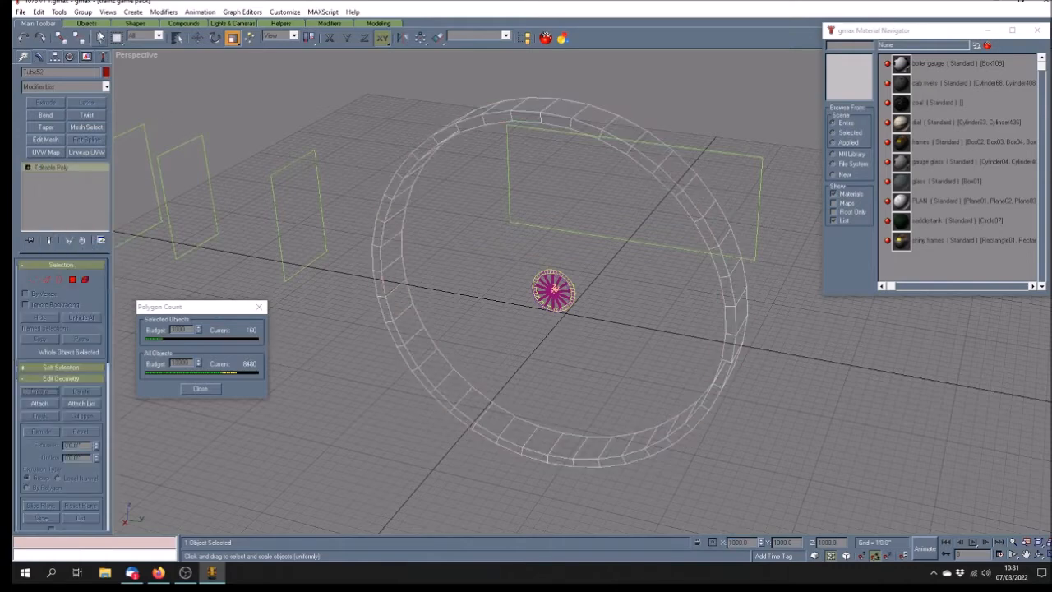
left_click(100, 38)
left_click(28, 167)
left_click(52, 203)
Select twelve rim polygons along the ring's top and right side and remove them
left_click(535, 104)
left_click(566, 108, "ctrl")
left_click(598, 119, "ctrl")
left_click(634, 135, "ctrl")
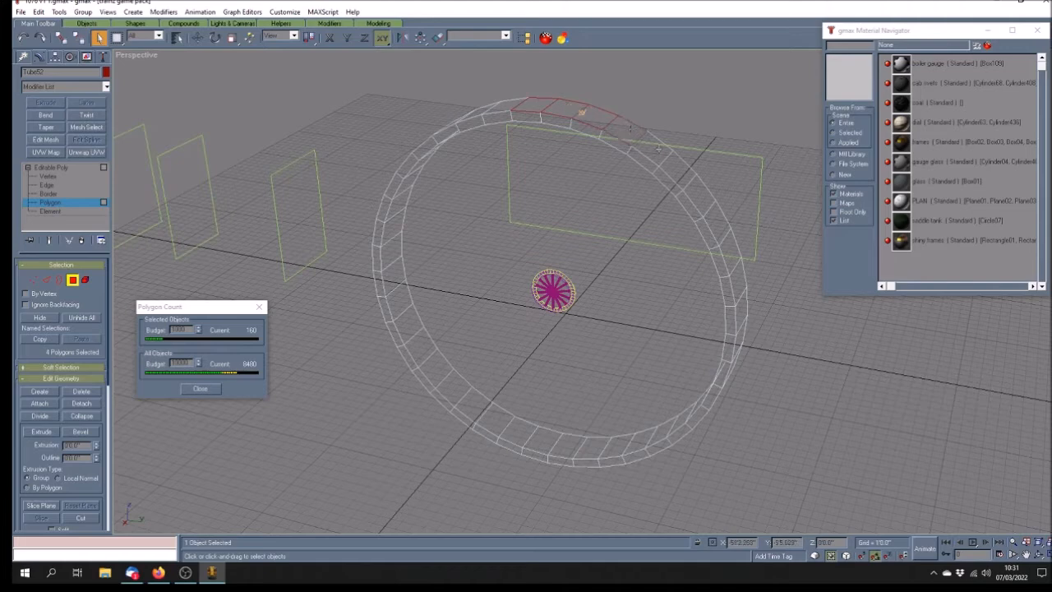
left_click(655, 158, "ctrl")
left_click(681, 179, "ctrl")
left_click(703, 202, "ctrl")
left_click(717, 226, "ctrl")
left_click(730, 253, "ctrl")
left_click(743, 279, "ctrl")
left_click(742, 296, "ctrl")
left_click(744, 310, "ctrl")
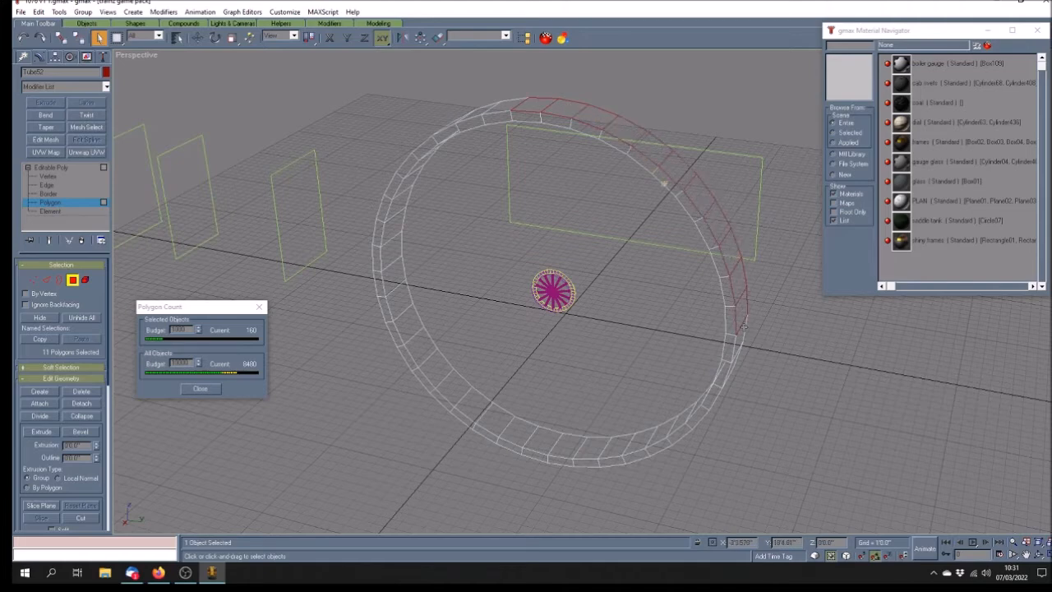
left_click(555, 282)
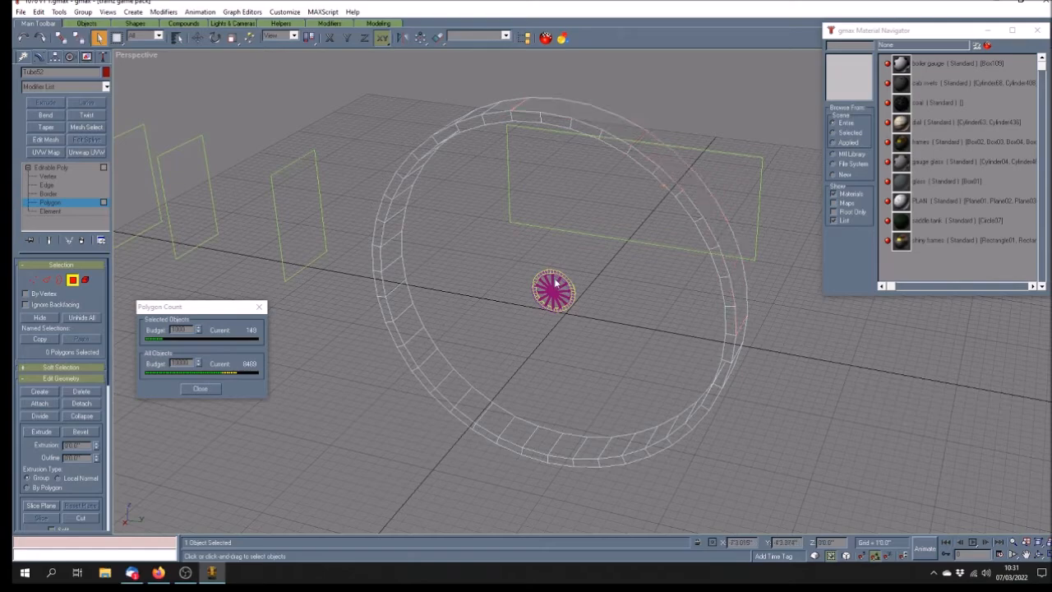
Delete 11 faces running down the ring's right side and along its bottom
left_click(1039, 557)
left_click_drag(681, 353, 625, 304)
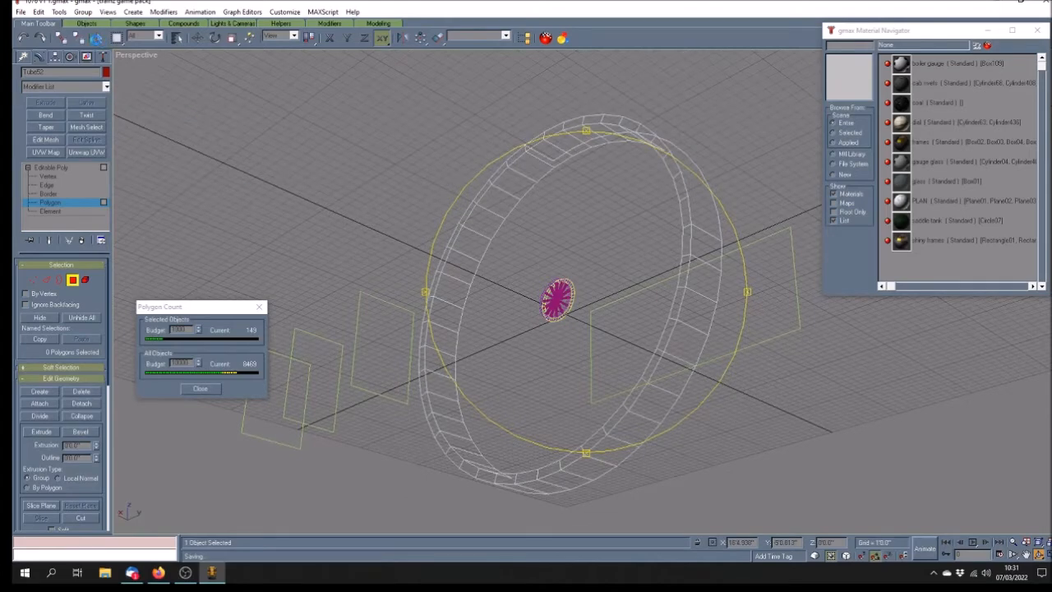
left_click(99, 38)
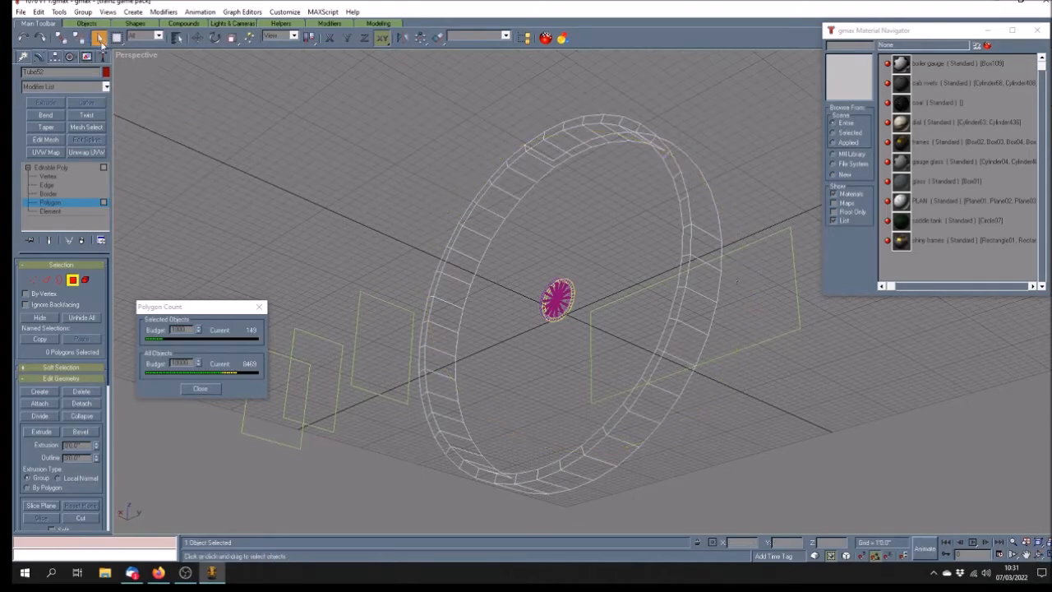
left_click(706, 248, "ctrl")
left_click(703, 278, "ctrl")
left_click(698, 311, "ctrl")
left_click(691, 337, "ctrl")
left_click(675, 372, "ctrl")
left_click(655, 401, "ctrl")
left_click(635, 427, "ctrl")
left_click(613, 460, "ctrl")
left_click(591, 468, "ctrl")
left_click(566, 481, "ctrl")
left_click(542, 488, "ctrl")
key("Delete")
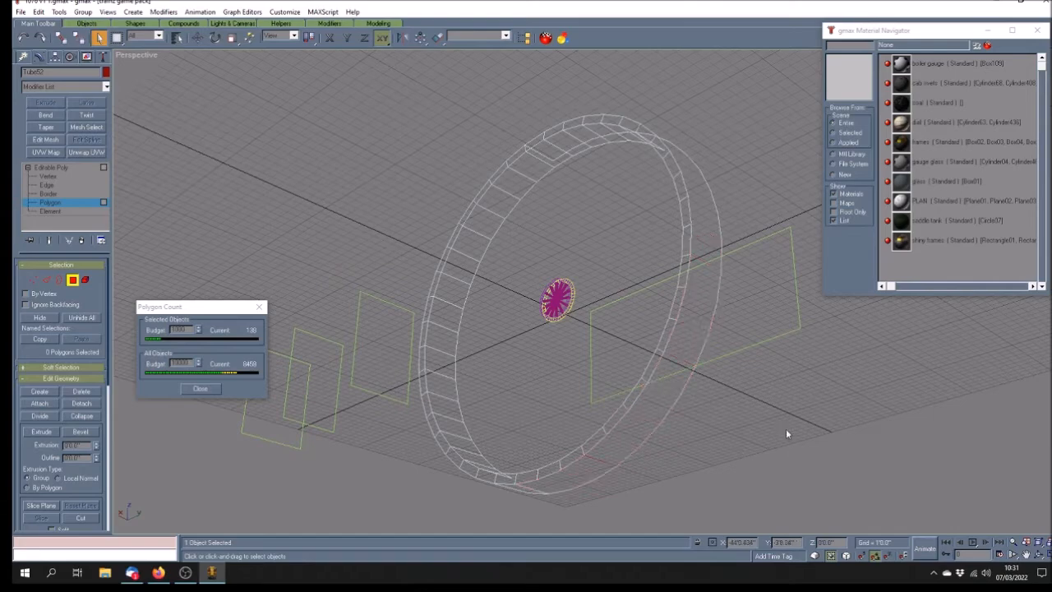
Delete another 11 faces running from the ring's top down its near side
left_click(1038, 554)
left_click_drag(617, 312, 597, 344)
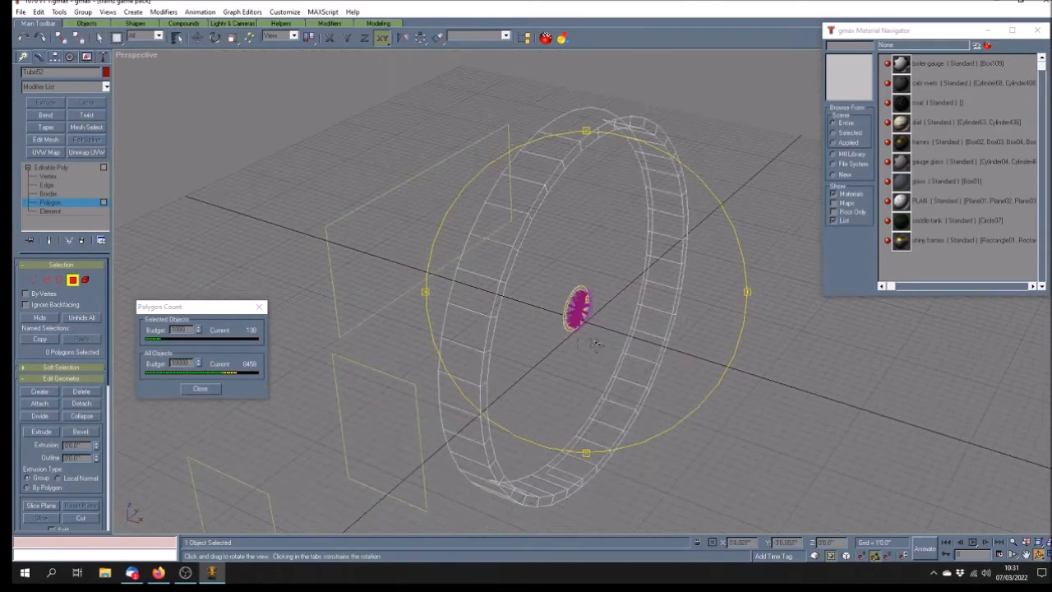
left_click(99, 38)
left_click(554, 145)
left_click(556, 176)
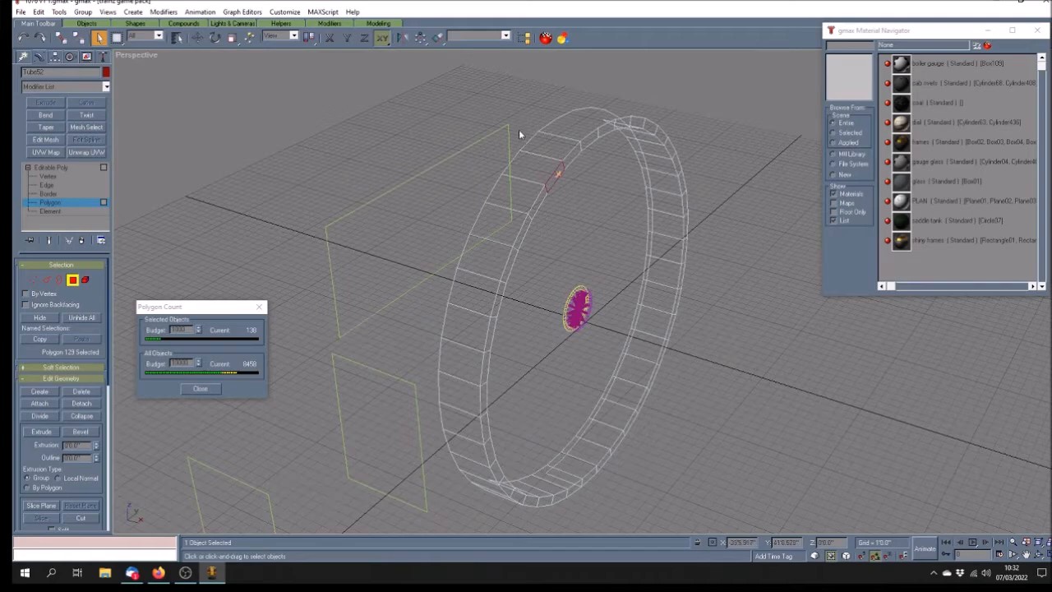
left_click(536, 150)
left_click(535, 167, "ctrl")
left_click(514, 193, "ctrl")
left_click(501, 221, "ctrl")
left_click(484, 266, "ctrl")
left_click(467, 298, "ctrl")
left_click(474, 328, "ctrl")
left_click(461, 362, "ctrl")
left_click(460, 393, "ctrl")
left_click(465, 424, "ctrl")
left_click(468, 451, "ctrl")
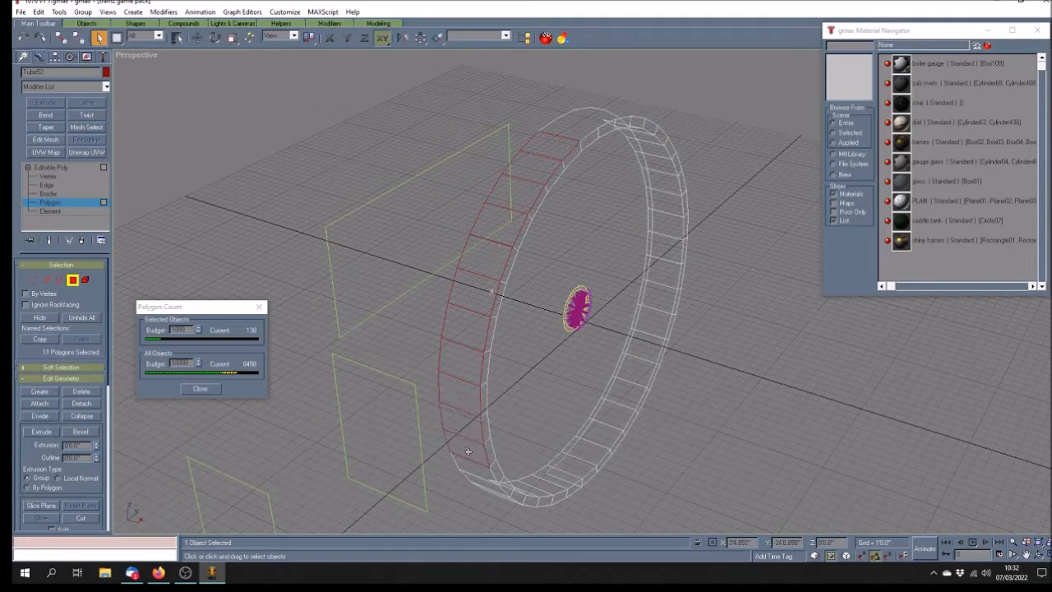
key("Delete")
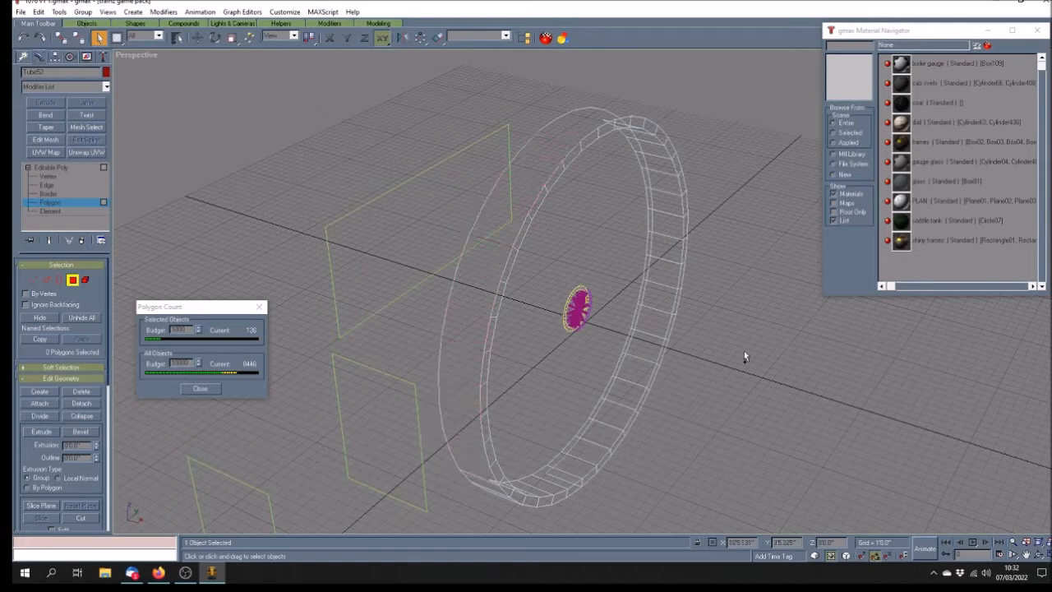
Delete six more ring faces, then return to the Editable Poly object level
left_click(1040, 555)
left_click_drag(736, 294, 678, 262)
left_click(98, 38)
left_click(480, 223)
left_click(483, 256, "ctrl")
left_click(496, 288, "ctrl")
left_click(512, 326, "ctrl")
left_click(538, 360, "ctrl")
left_click(549, 379, "ctrl")
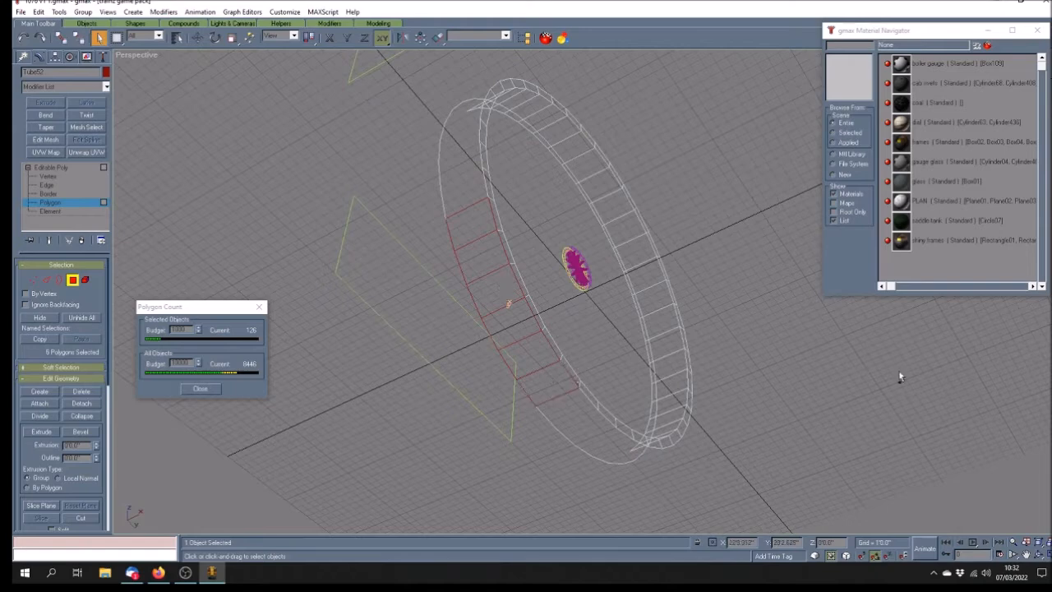
key("Delete")
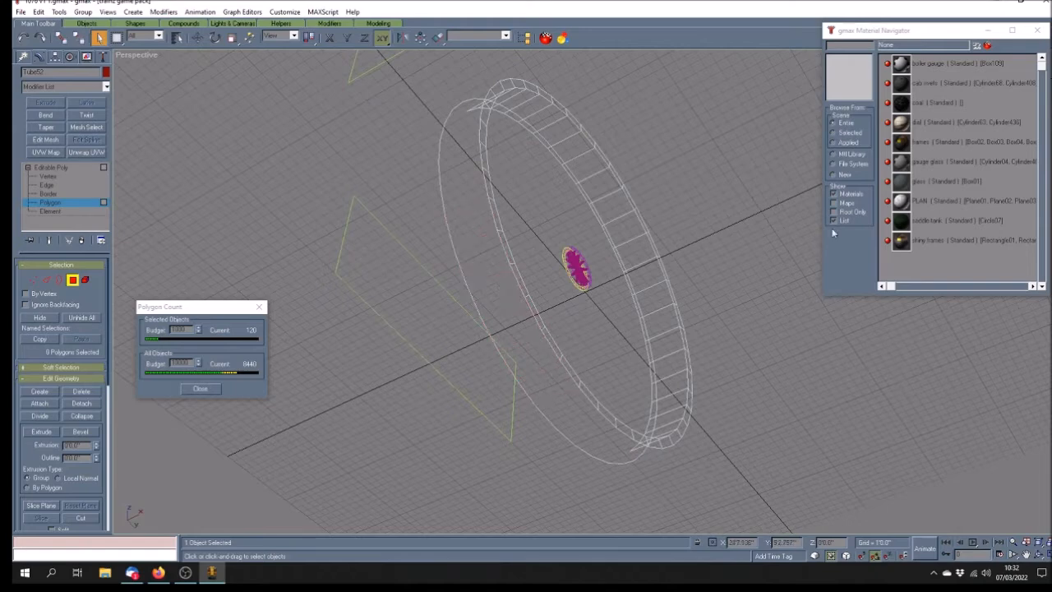
left_click(80, 167)
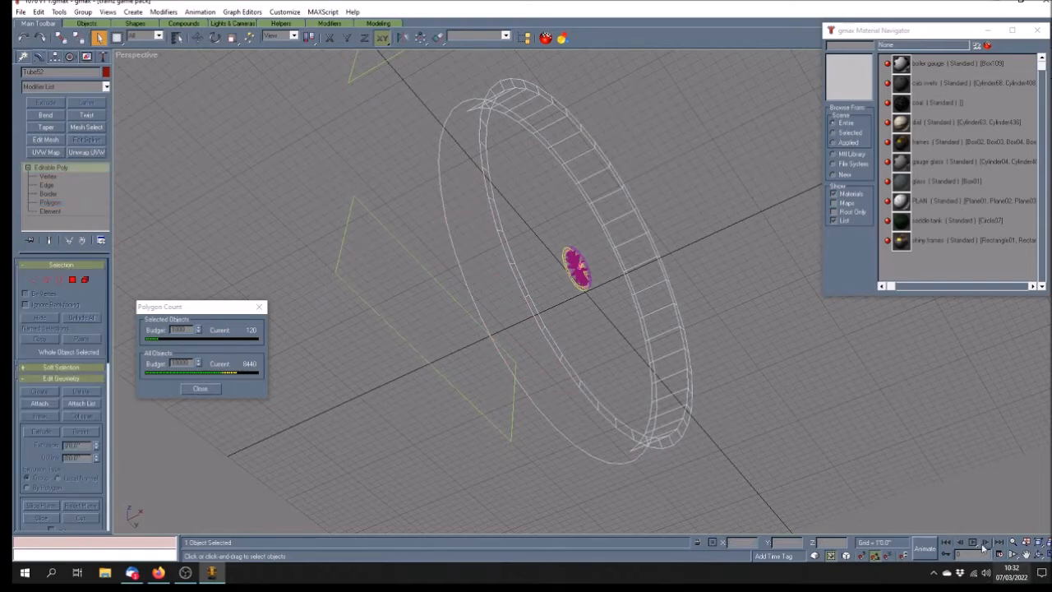
Orbit to face the wheel front-on and scale the ring back to 100 percent
left_click(1038, 556)
left_click_drag(543, 247, 516, 301)
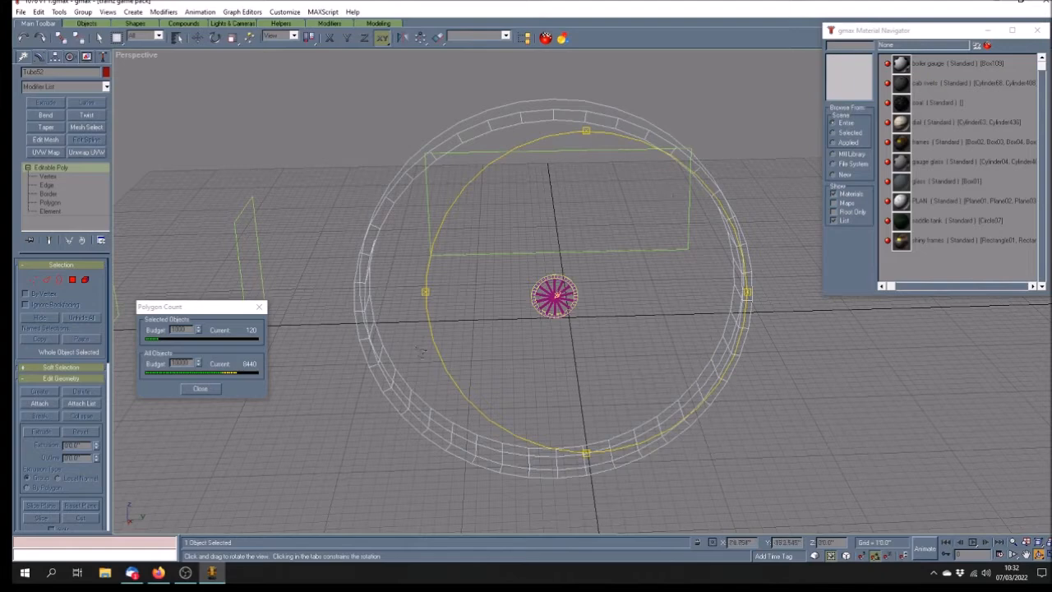
left_click_drag(530, 347, 469, 323)
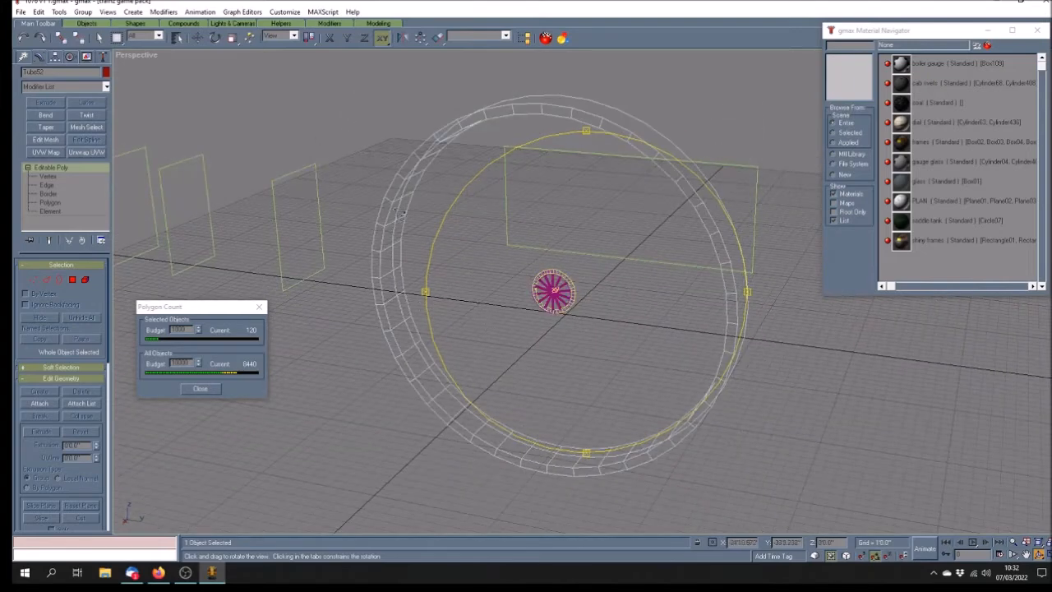
left_click(234, 41)
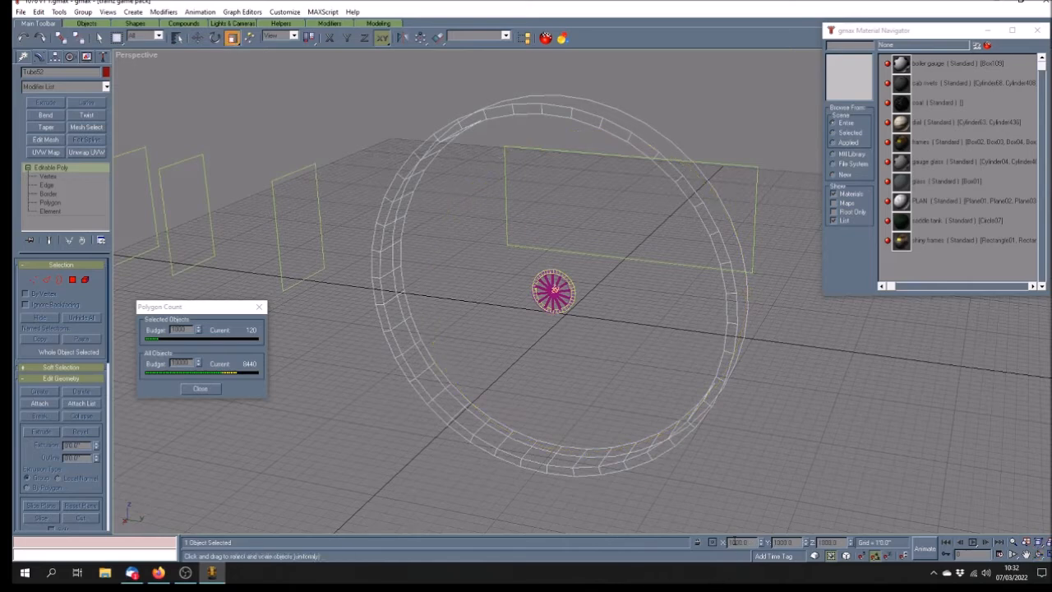
key("Return")
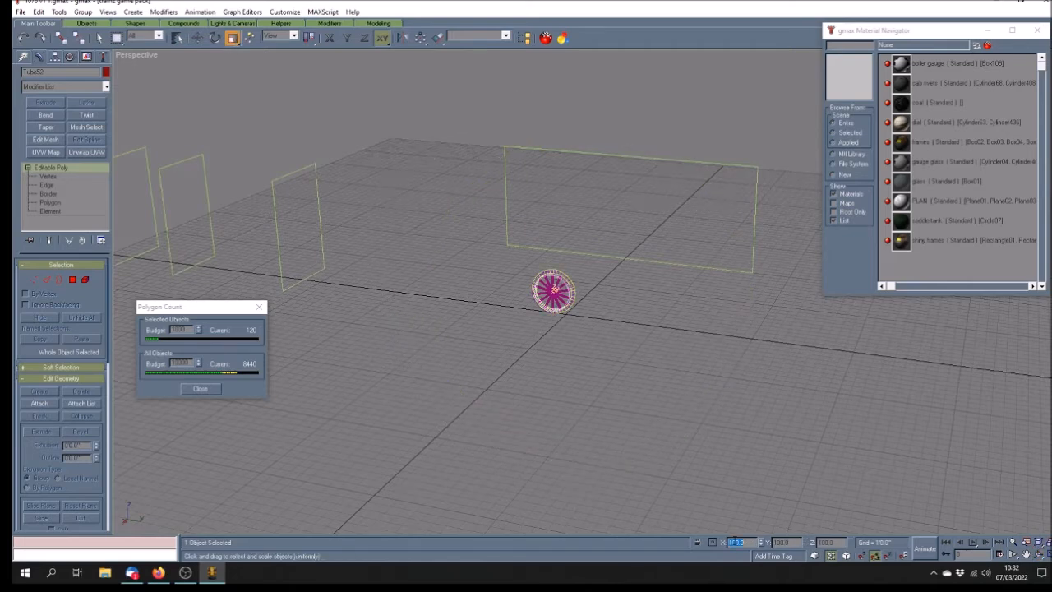
Frame the wheel and set the perspective view to Smooth + Highlights
left_click(1026, 555)
left_click_drag(577, 296, 563, 303)
scroll(539, 296, "up", 5)
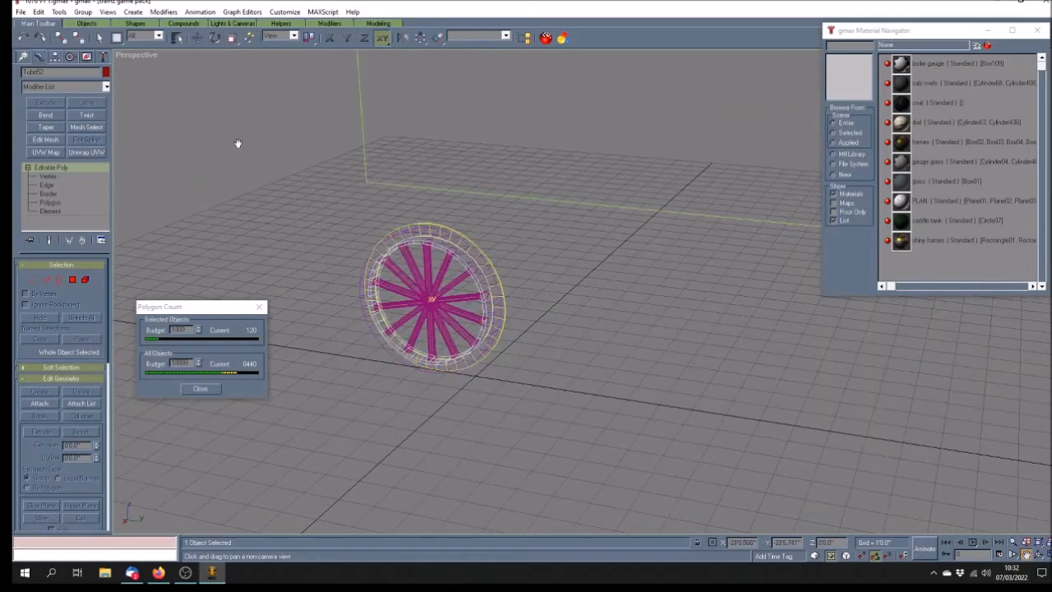
right_click(146, 54)
left_click(154, 65)
mouse_move(418, 285)
left_mouse_down()
mouse_move(465, 304)
mouse_move(468, 285)
left_mouse_up()
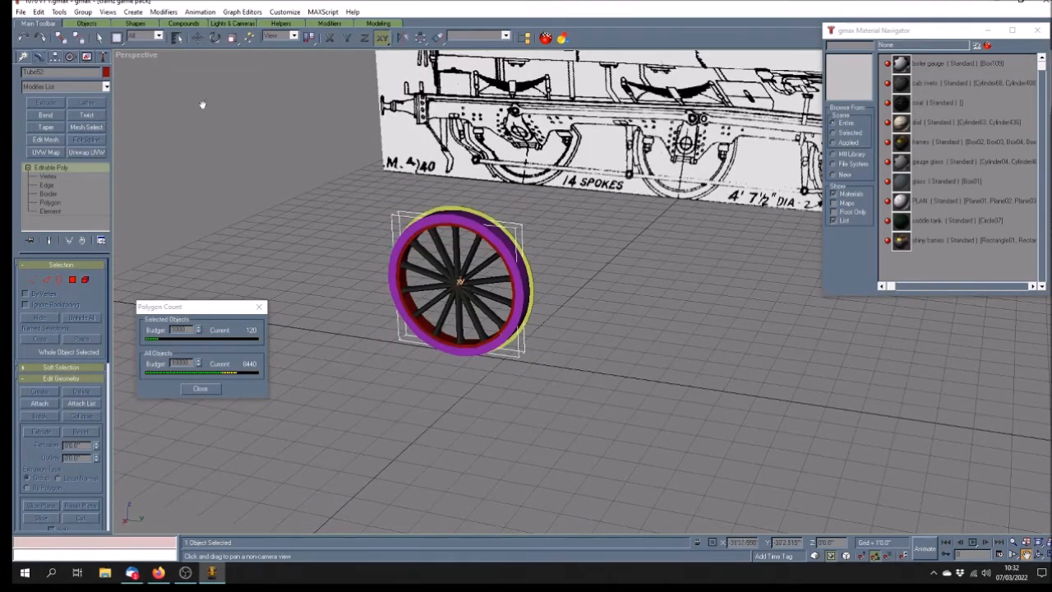
Assign the frames material to the wheel and add an Unwrap UVW modifier
left_click(98, 38)
left_click(942, 143)
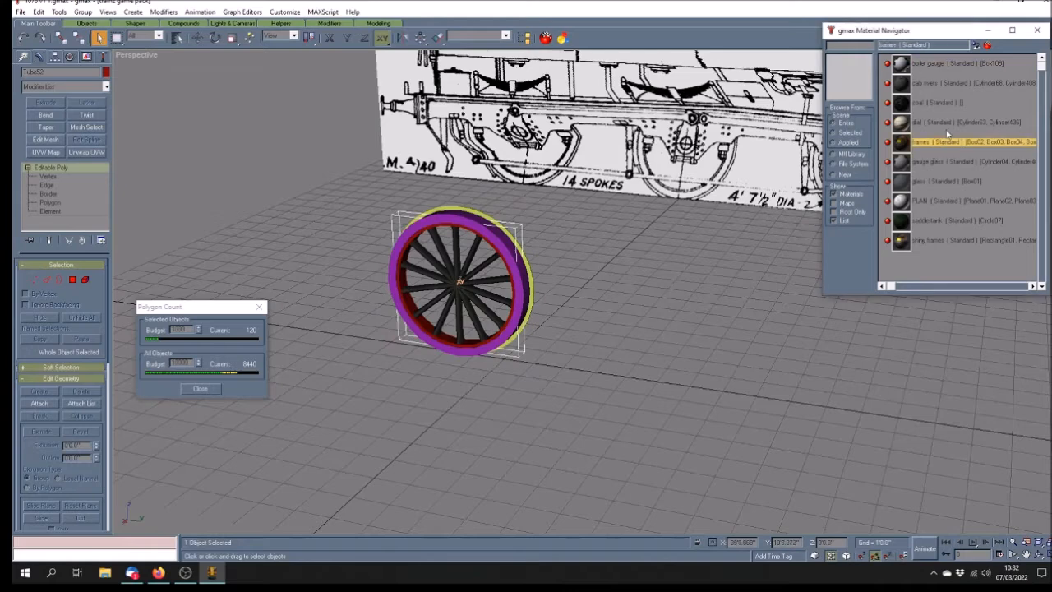
left_click(976, 47)
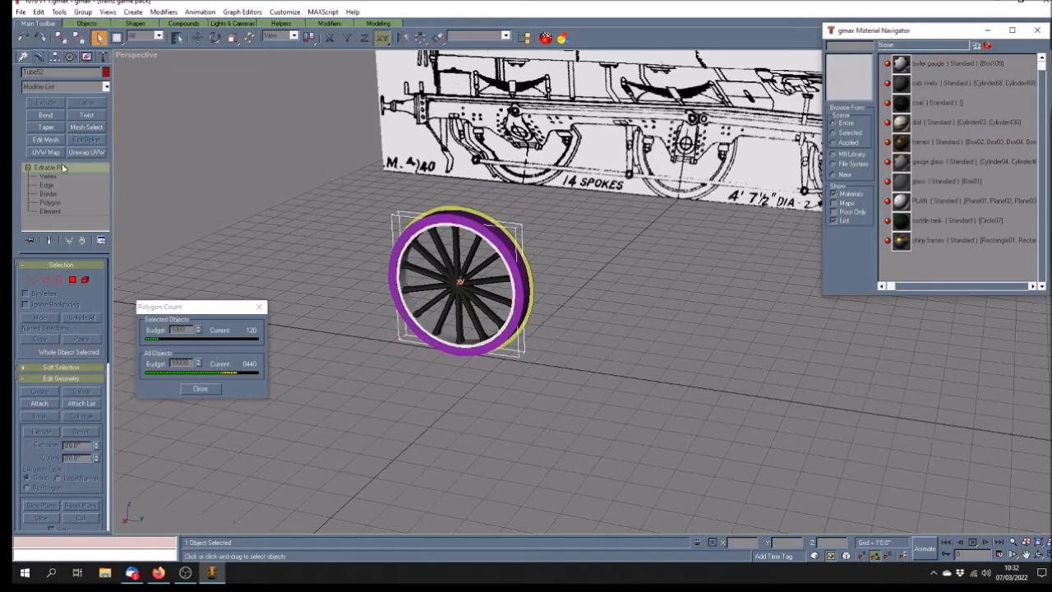
left_click(87, 152)
Open the UV editor with Map #1 as background and shrink all the wheel's UVs
left_click(56, 281)
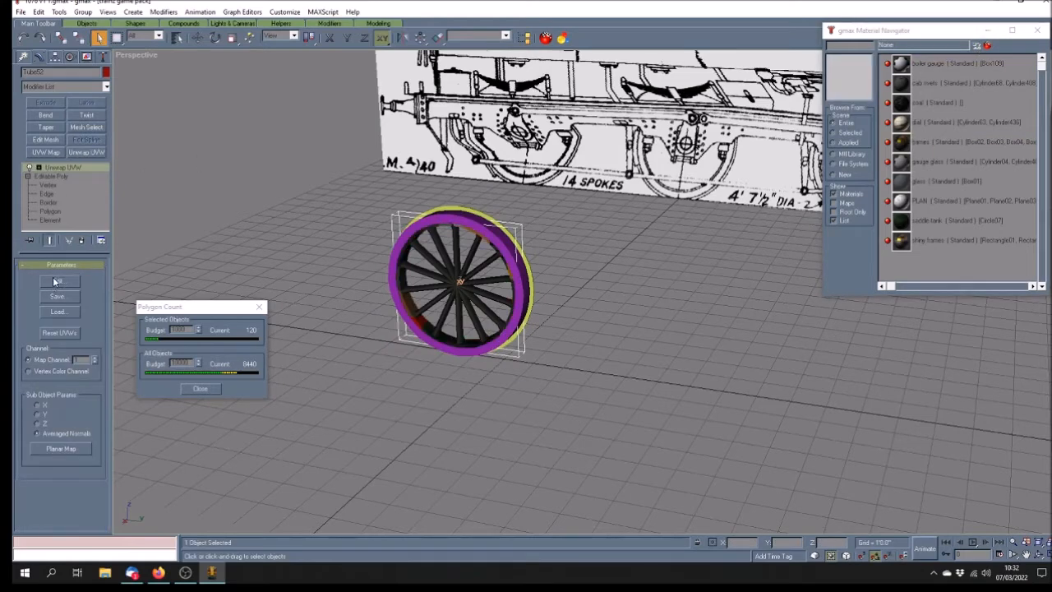
left_click(680, 151)
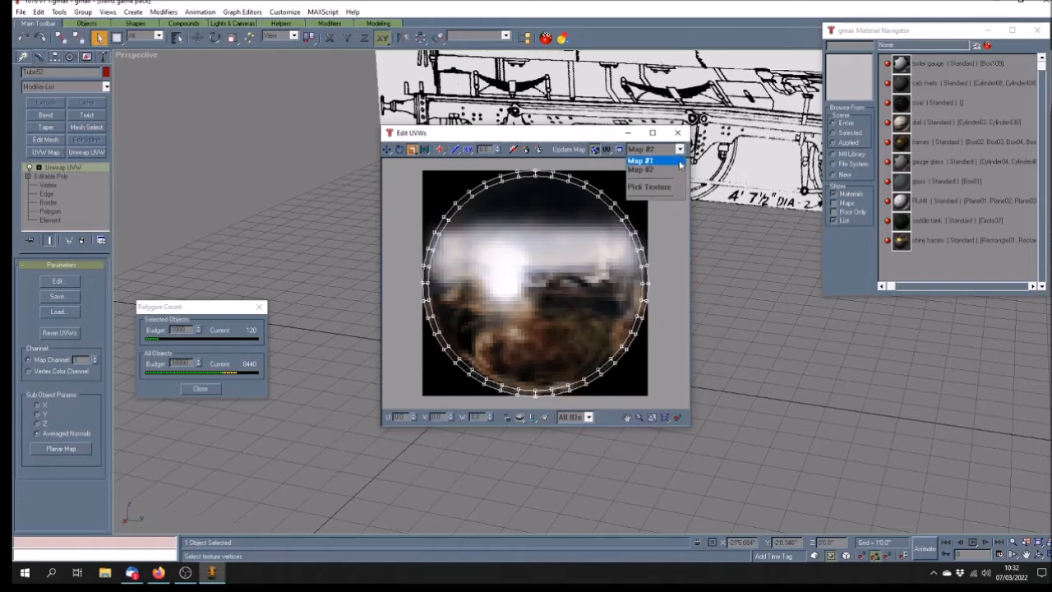
left_click(679, 162)
left_click_drag(416, 163, 687, 417)
left_click_drag(516, 174, 579, 335)
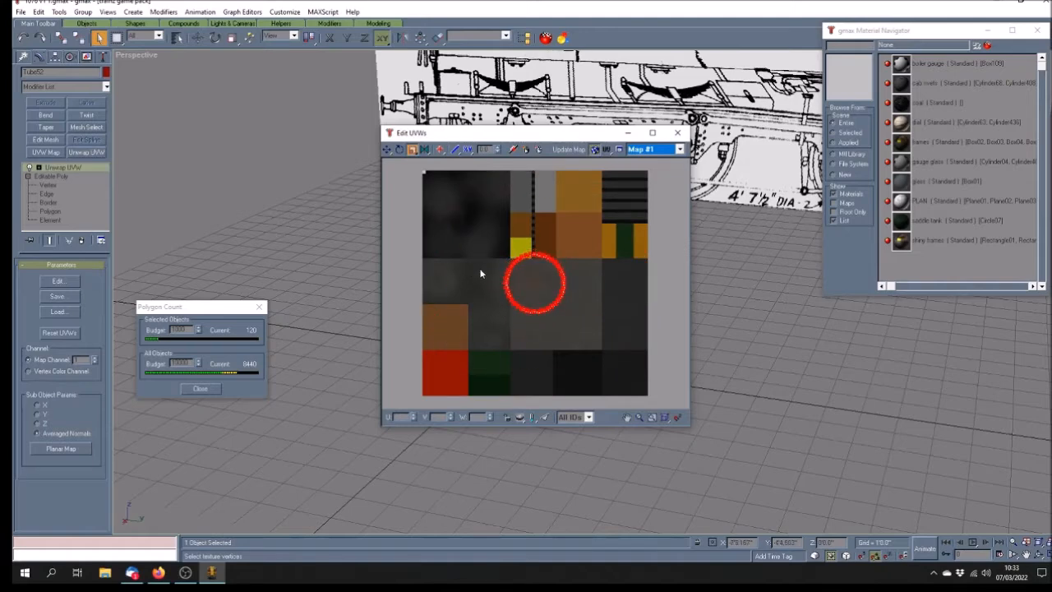
left_click_drag(533, 253, 617, 288)
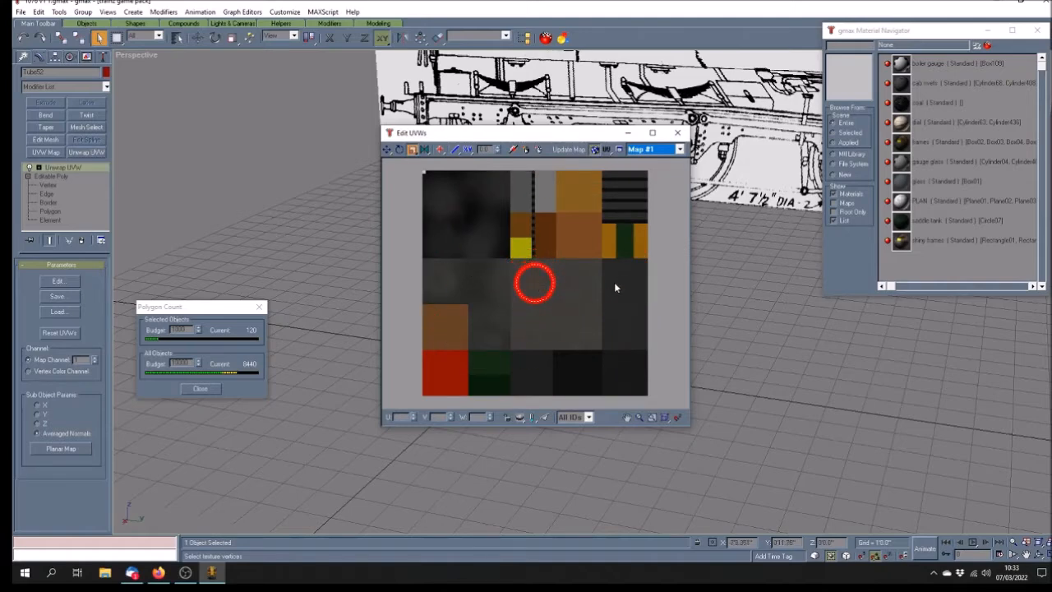
Move the UV ring onto the texture's dark patch and close the UV editor
left_click(388, 151)
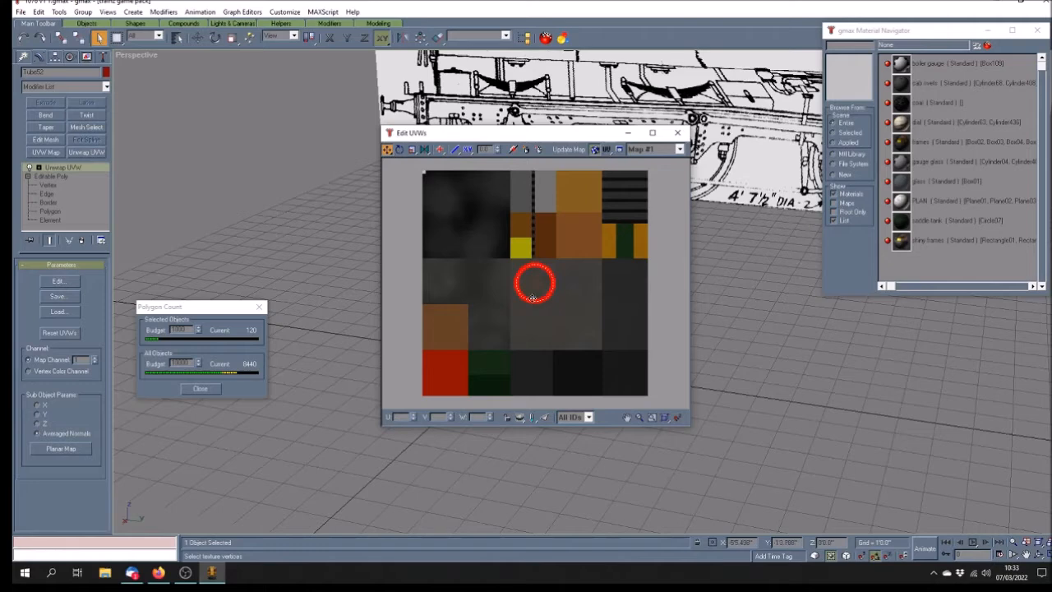
left_click_drag(533, 297, 623, 302)
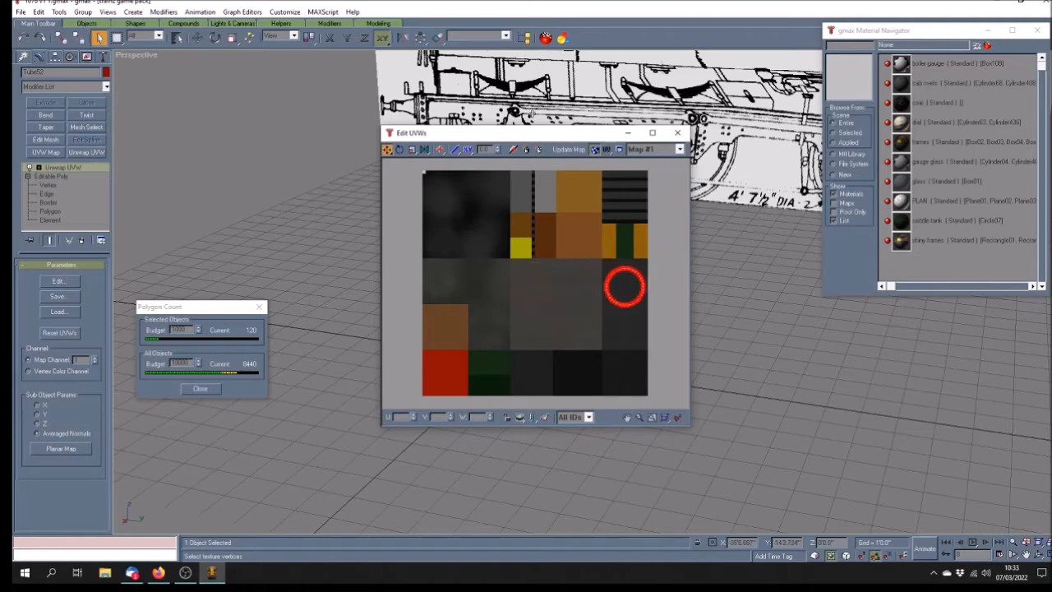
left_click_drag(520, 134, 726, 154)
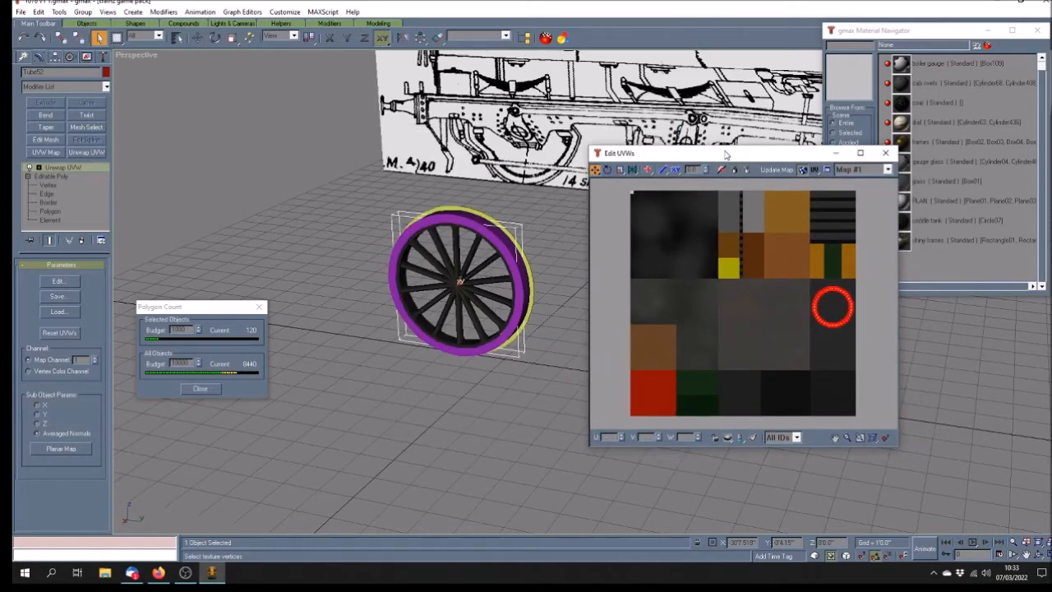
left_click(887, 170)
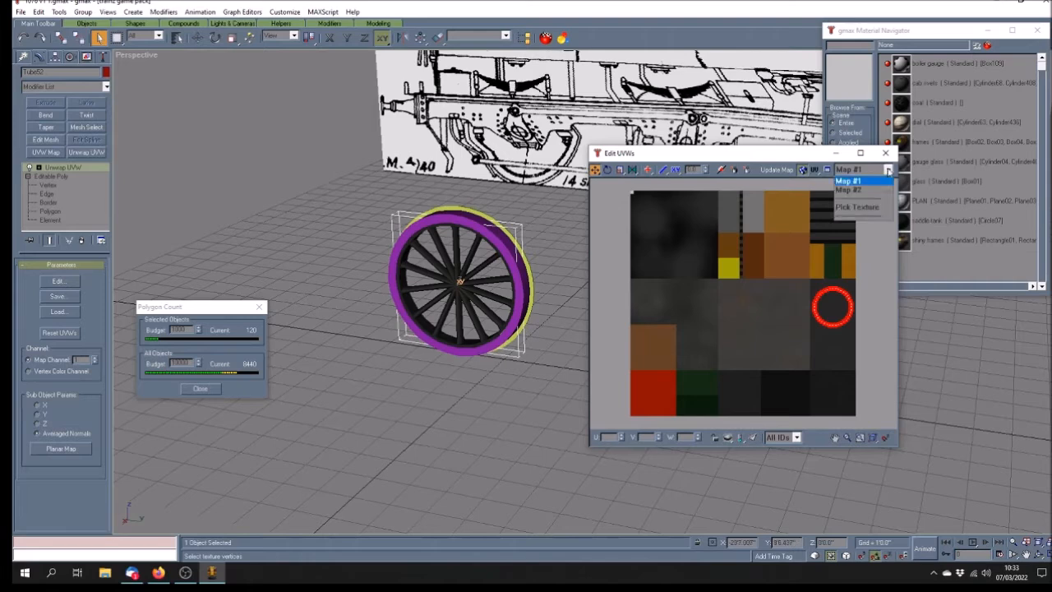
left_click(888, 170)
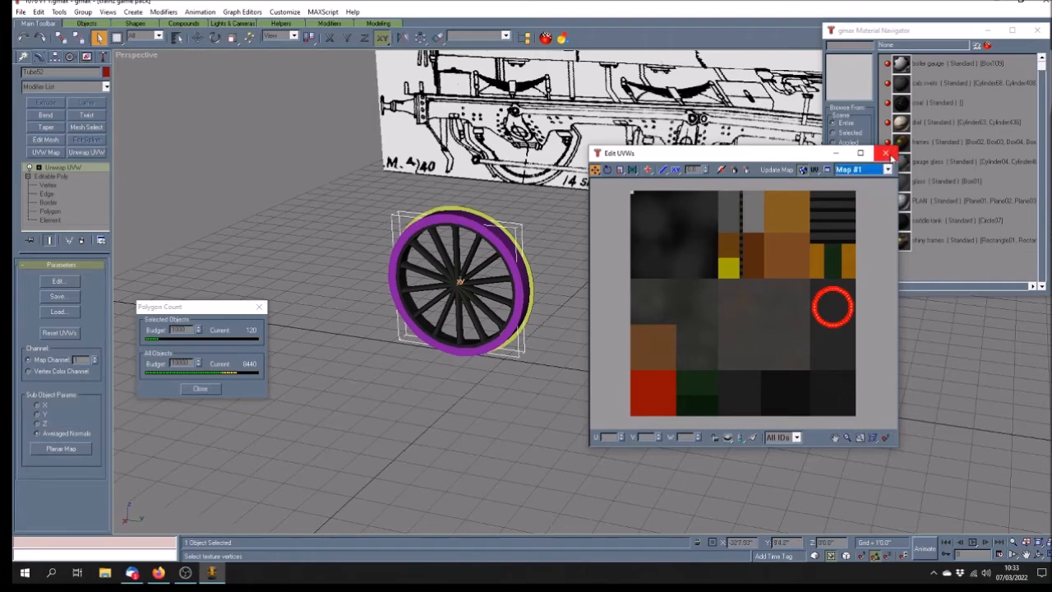
left_click(886, 153)
left_click(503, 398)
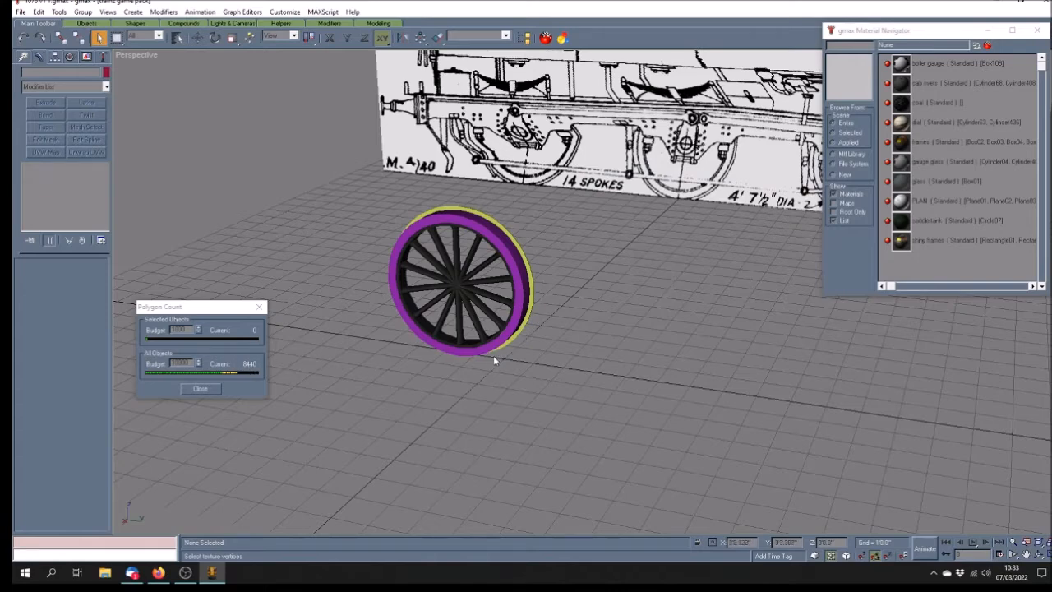
left_click(468, 350)
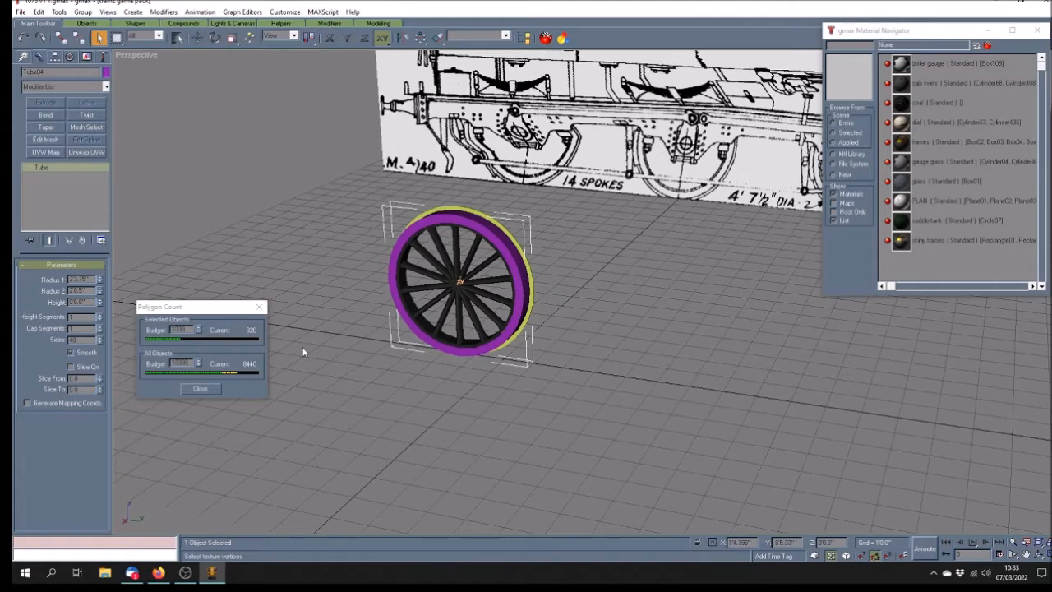
Shift-move a Copy of the tyre, Tube53, off to the right along Y, then restore four viewports
key("w")
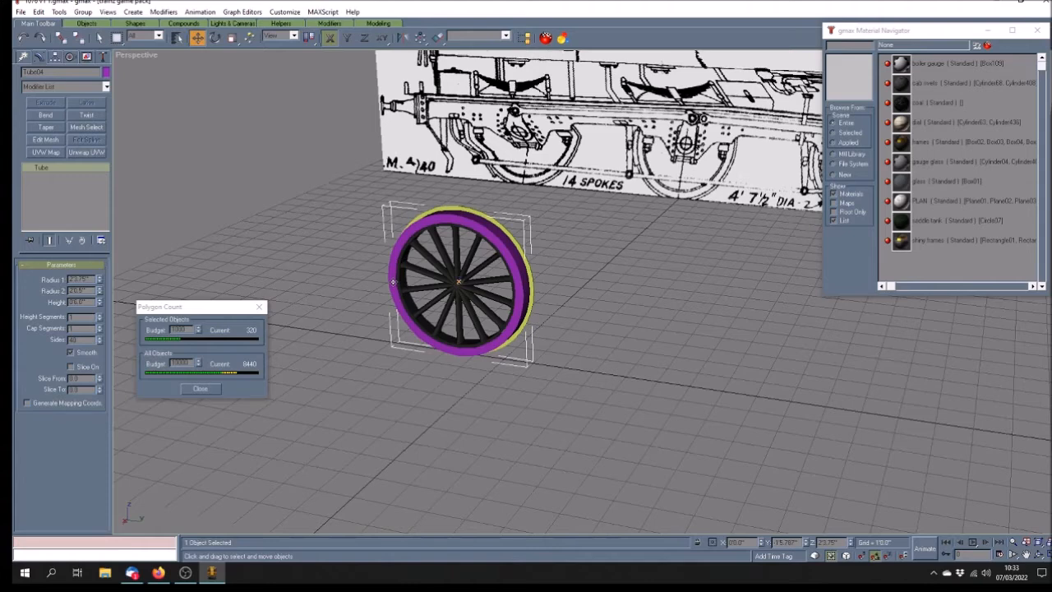
left_click_drag(390, 278, 457, 231, "shift")
left_click_drag(528, 232, 511, 241, "shift")
left_click(575, 329)
left_click(347, 37)
left_click_drag(393, 283, 613, 312, "shift")
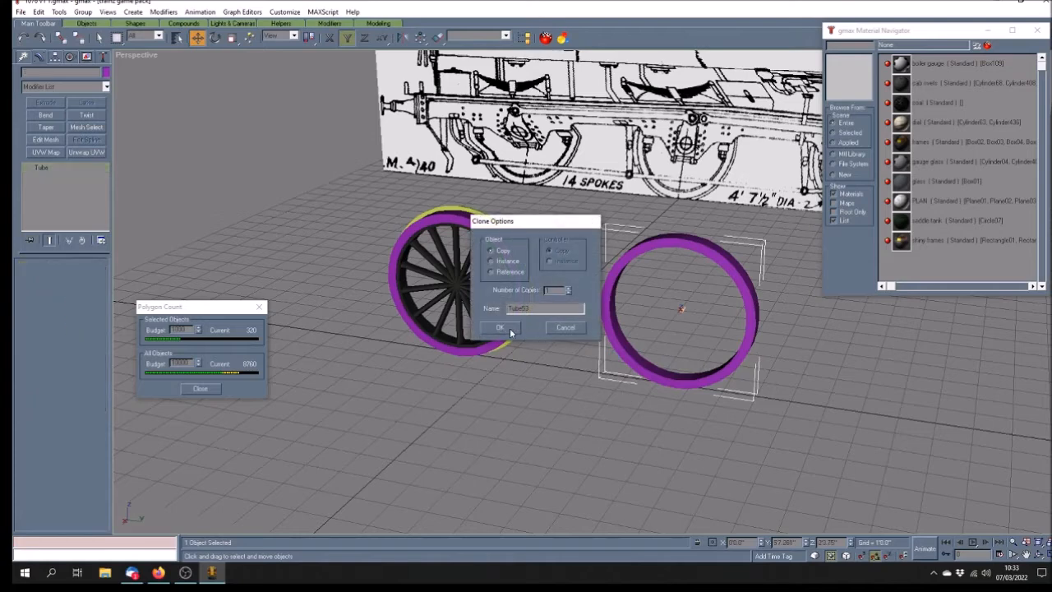
left_click(503, 328)
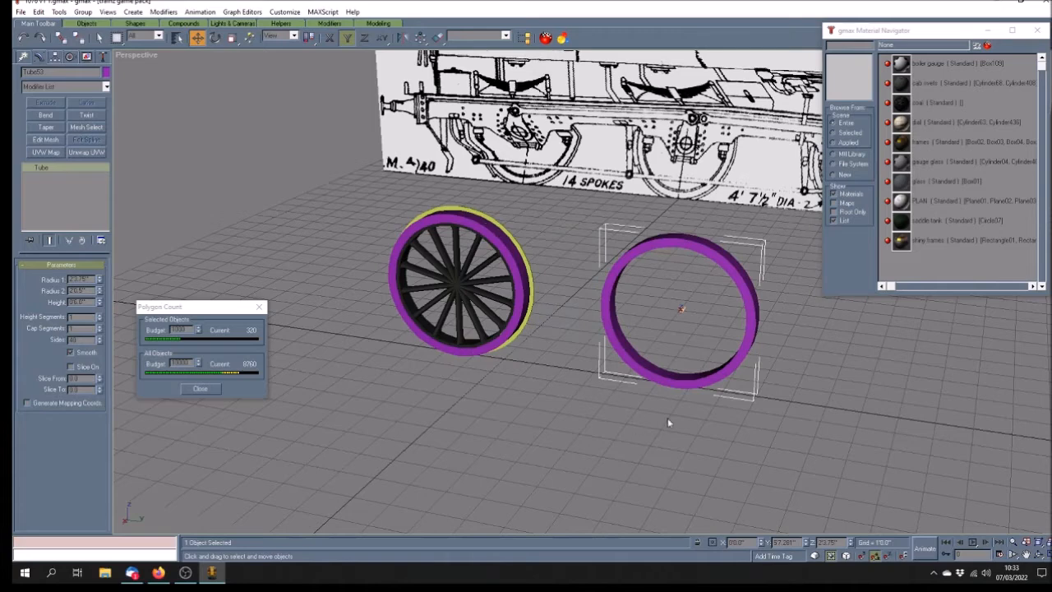
left_click(1039, 555)
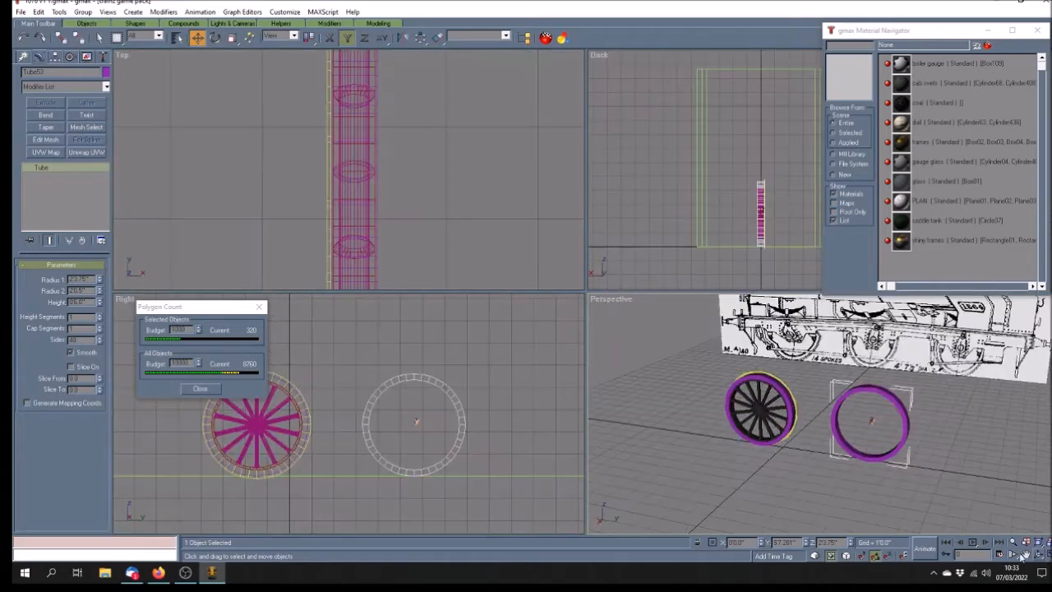
Frame both rings in the Right view and toggle Affect Pivot Only on and off
left_click(1025, 556)
left_click_drag(414, 429, 436, 409)
scroll(452, 383, "up", 2)
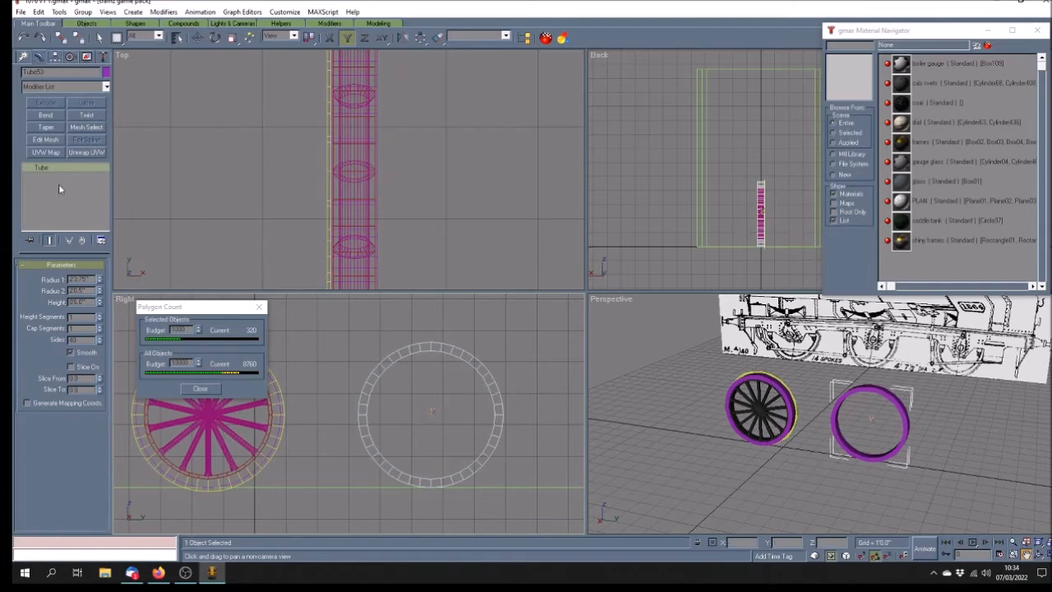
left_click(56, 57)
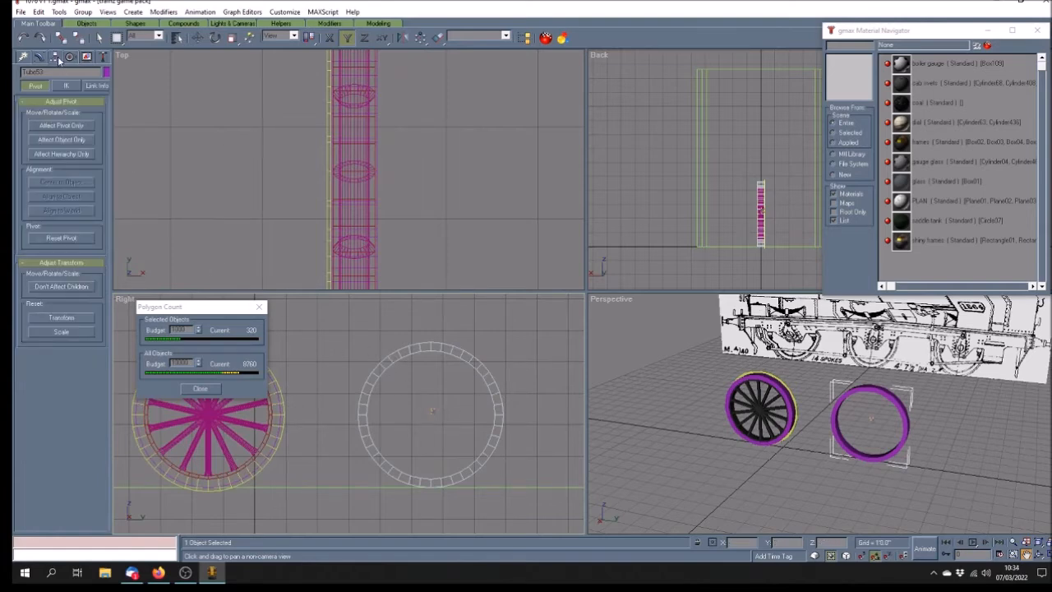
left_click(53, 127)
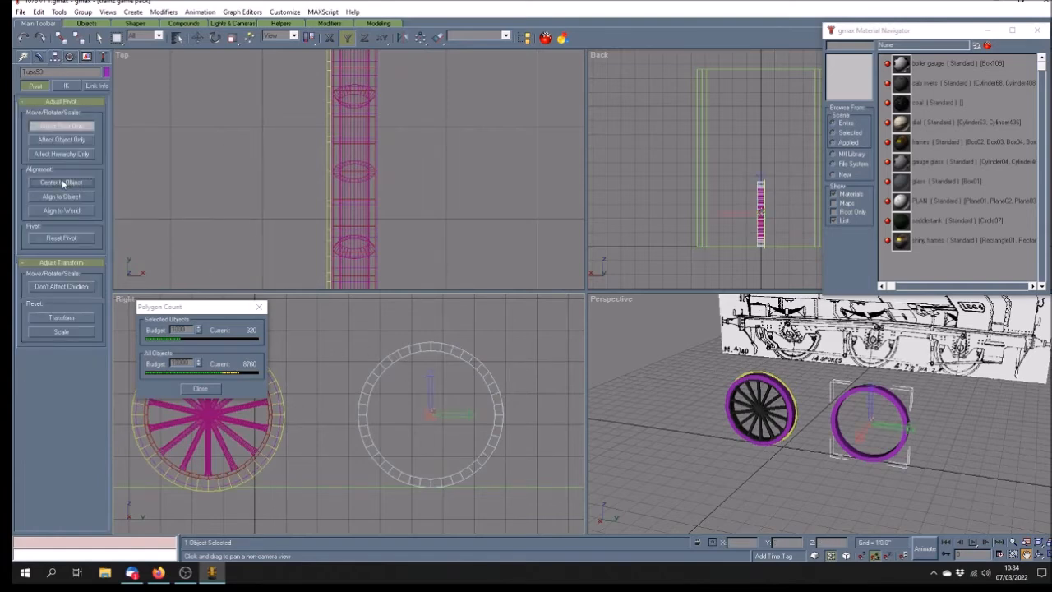
left_click(72, 129)
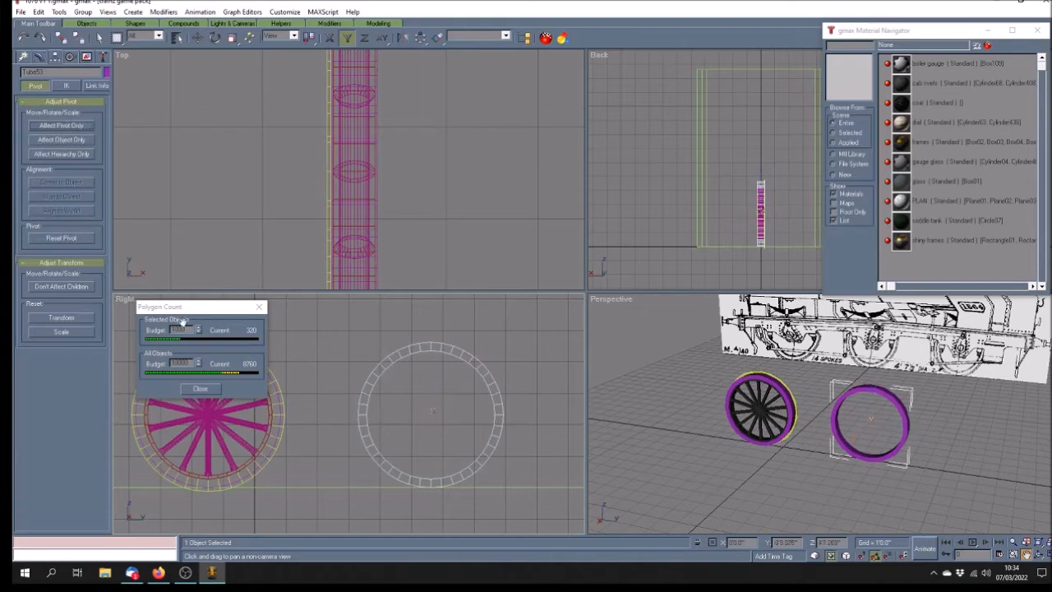
Add an Edit Mesh modifier to Tube53 and switch to its Vertex sub-level
left_click(38, 57)
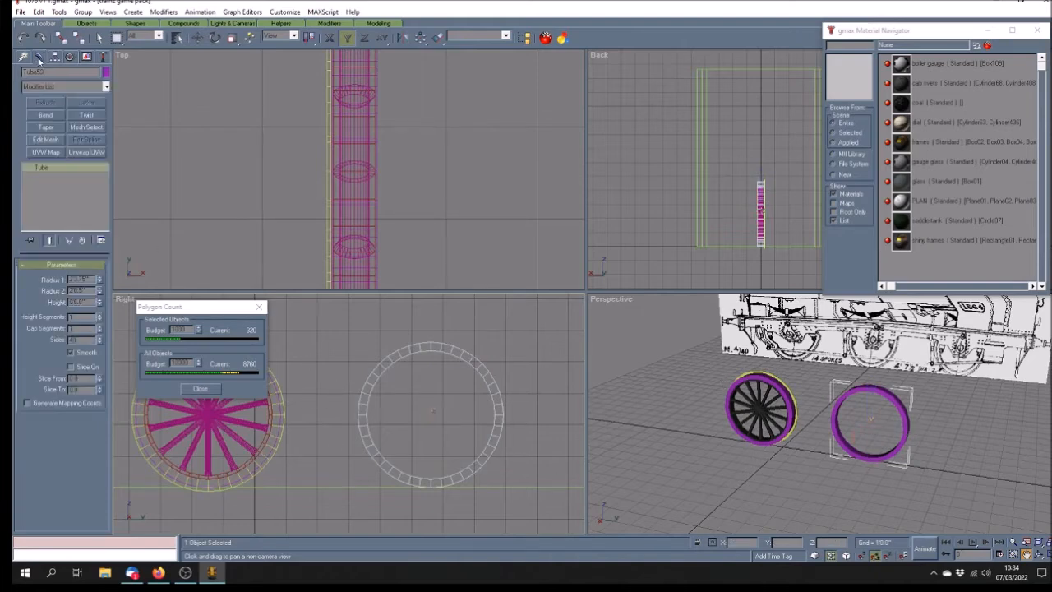
left_click(46, 140)
left_click(30, 167)
left_click(61, 176)
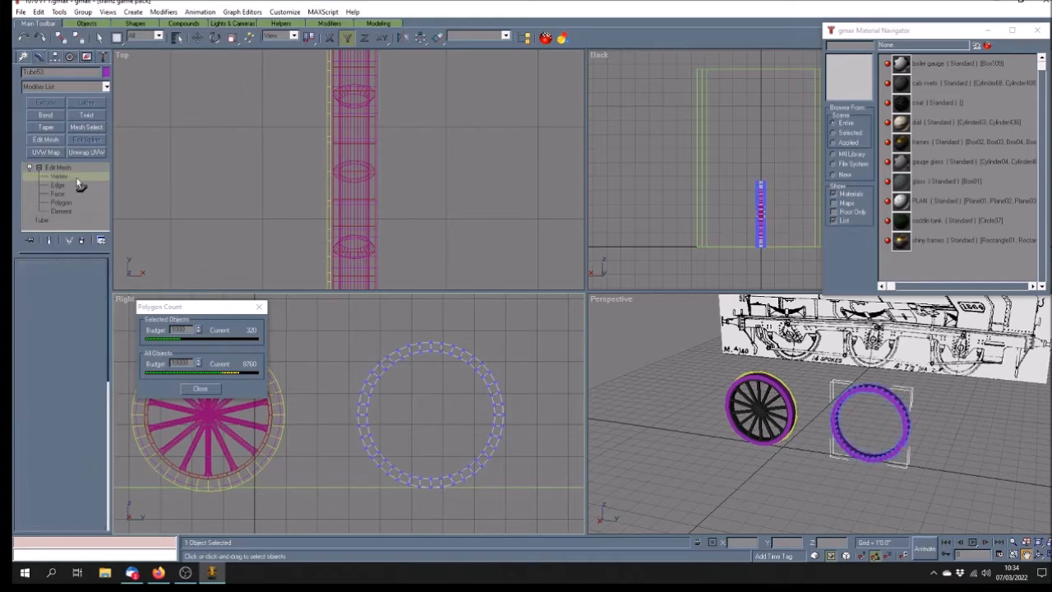
left_click(1028, 556)
left_click_drag(441, 396, 441, 381)
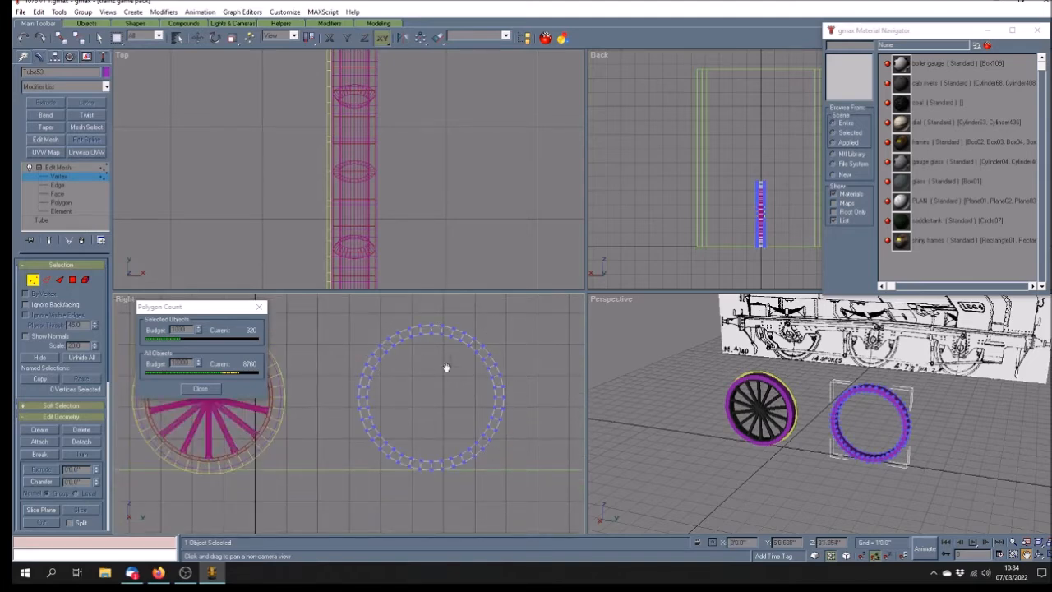
Maximize the Right view and marquee-select all of Tube53's inner-ring vertices
left_click(1042, 554)
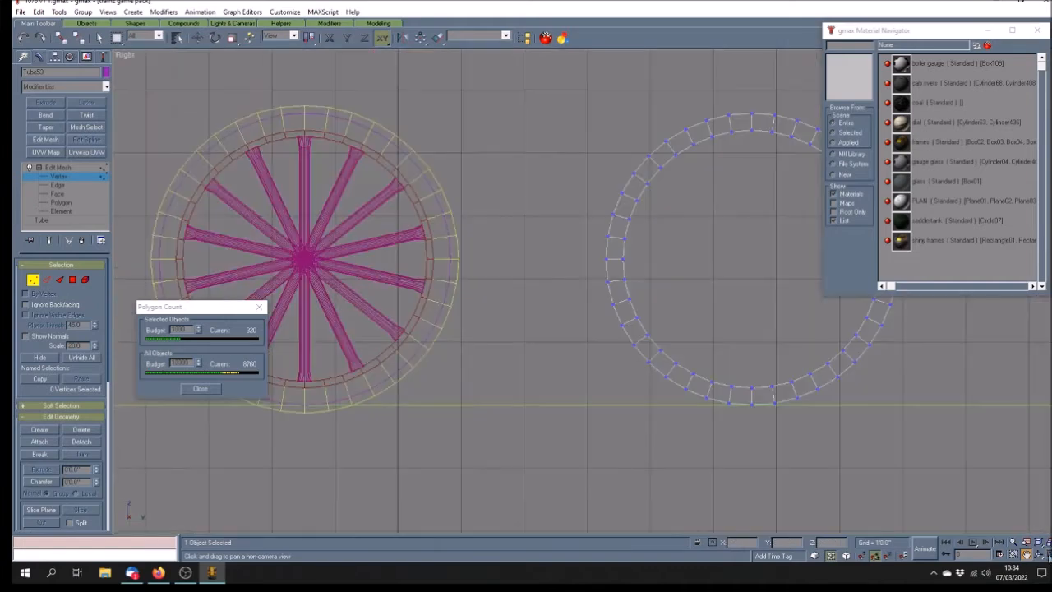
left_click_drag(813, 435, 652, 449)
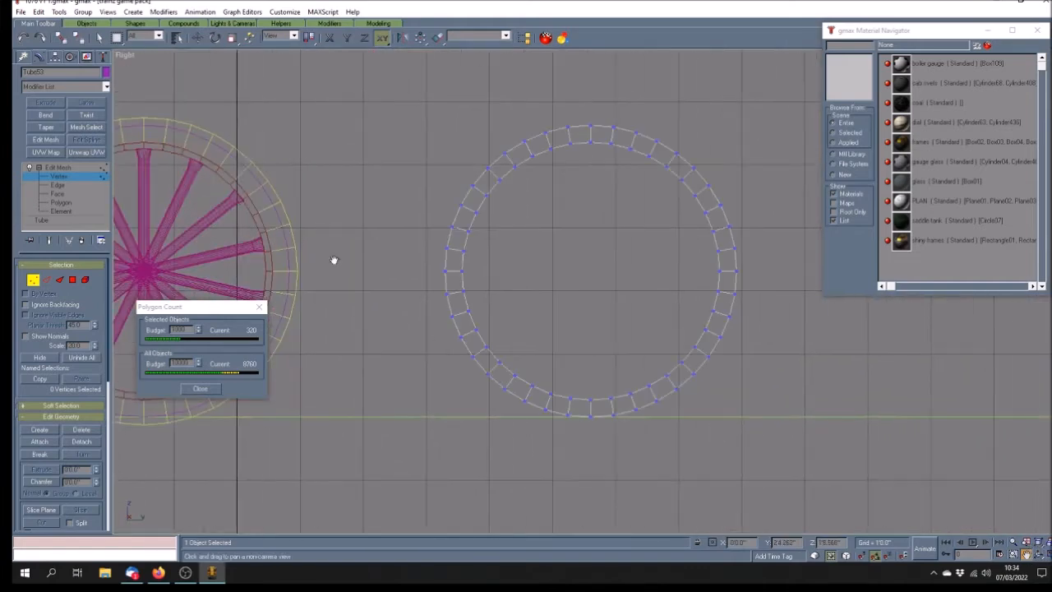
left_click(99, 38)
left_click_drag(544, 148, 625, 161)
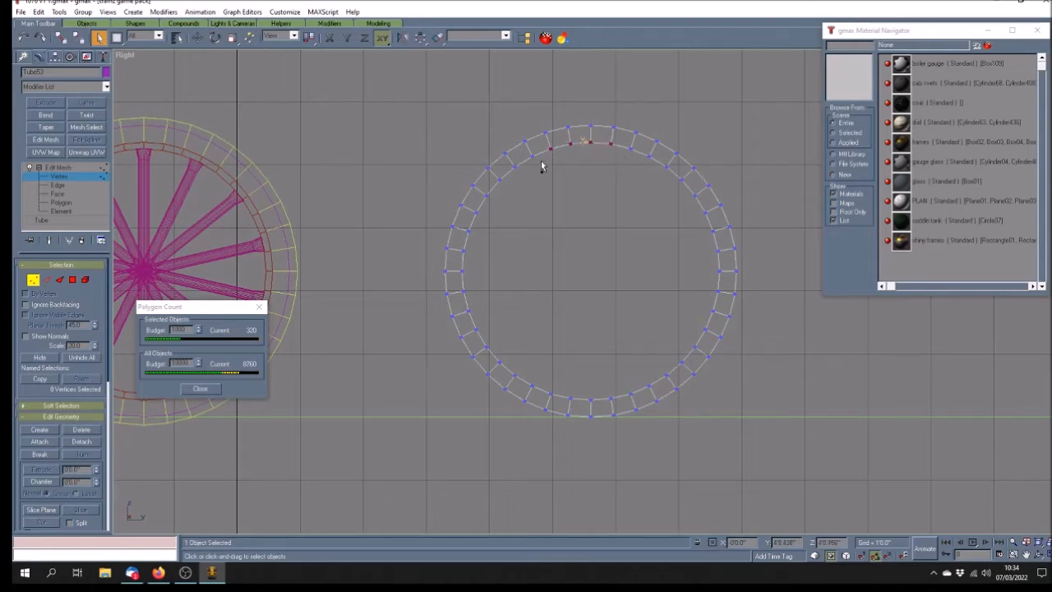
left_click_drag(541, 150, 567, 412)
left_click_drag(556, 364, 617, 409, "ctrl")
left_click_drag(609, 372, 655, 402, "ctrl")
left_click_drag(647, 343, 688, 382, "ctrl")
left_click_drag(676, 317, 709, 352, "ctrl")
left_click_drag(701, 285, 719, 317, "ctrl")
left_click_drag(704, 248, 729, 285, "ctrl")
left_click_drag(691, 237, 637, 148, "ctrl")
Delete the inner vertices and the stray leftover vertex, then restore four viewports
key("Delete")
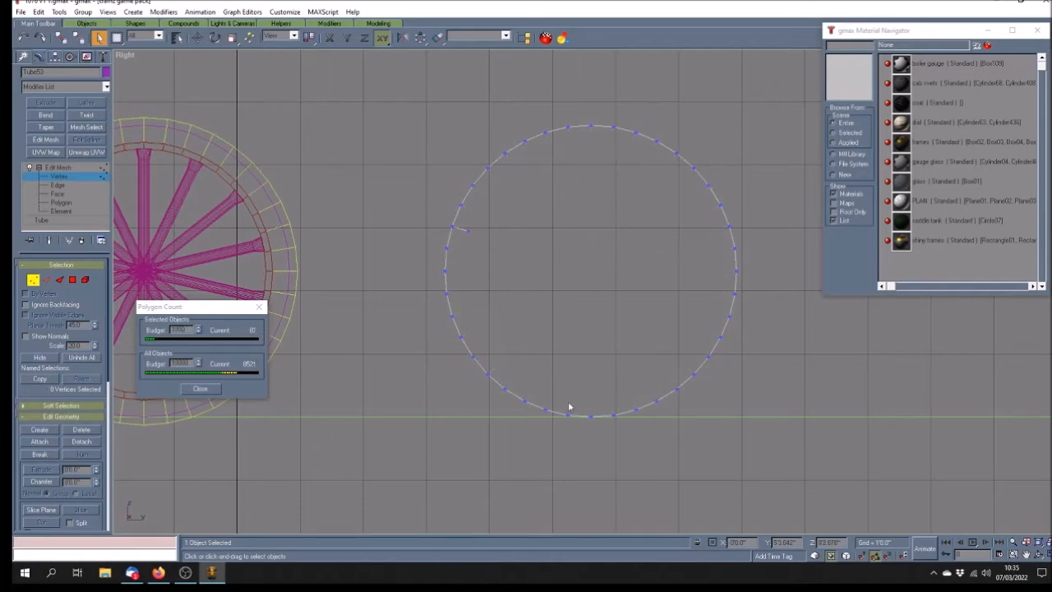
left_click(468, 230)
key("Delete")
left_click(1040, 555)
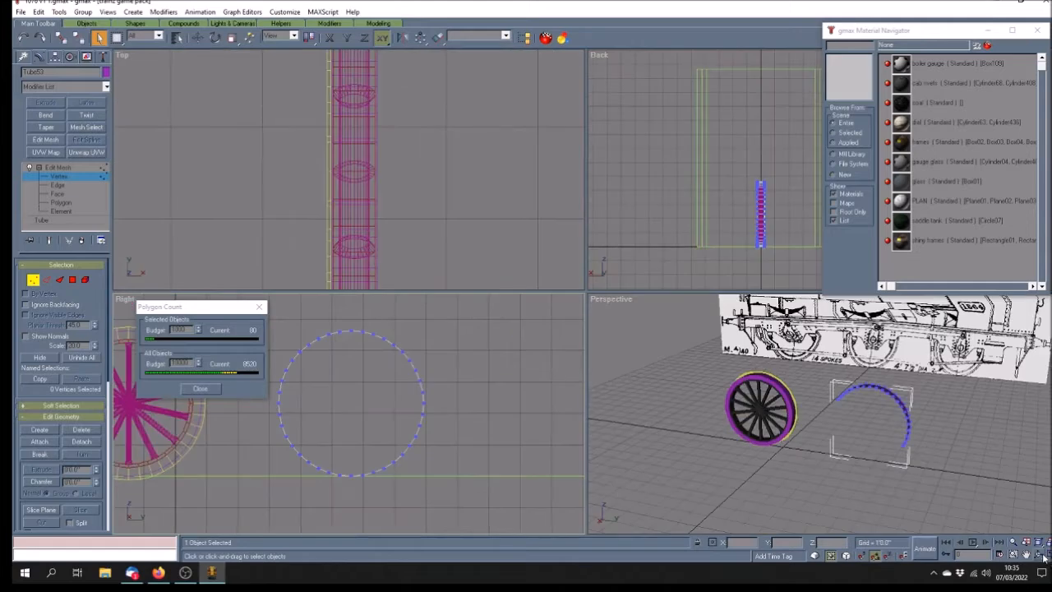
Collapse the tyre copy's modifier stack and convert the arc to an Editable Poly
left_click(1041, 555)
mouse_move(872, 449)
left_mouse_down()
mouse_move(825, 466)
mouse_move(860, 444)
left_mouse_up()
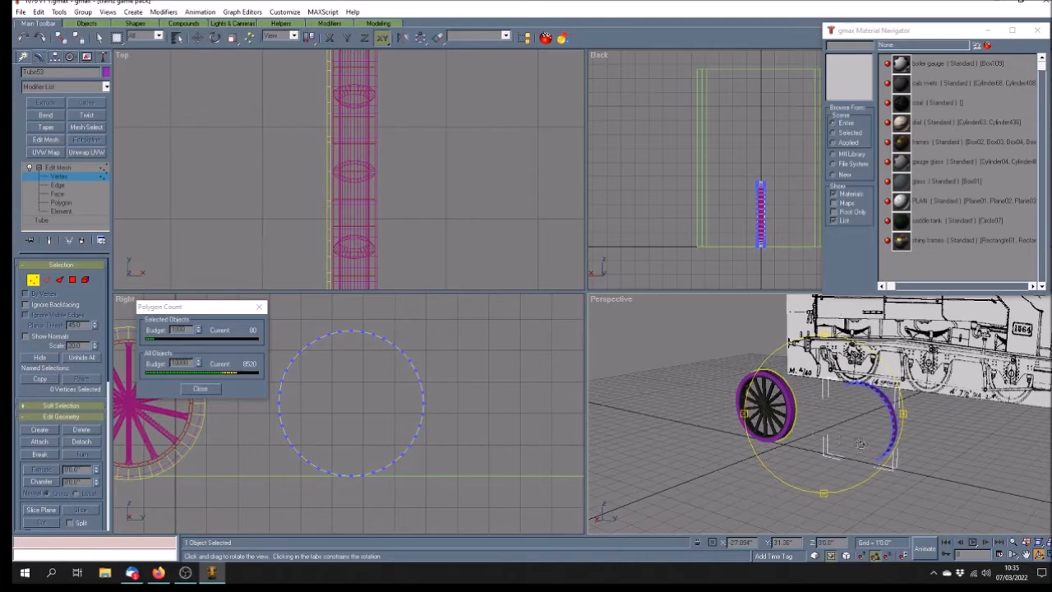
left_click(69, 167)
right_click(68, 164)
left_click(104, 275)
right_click(63, 168)
left_click(100, 251)
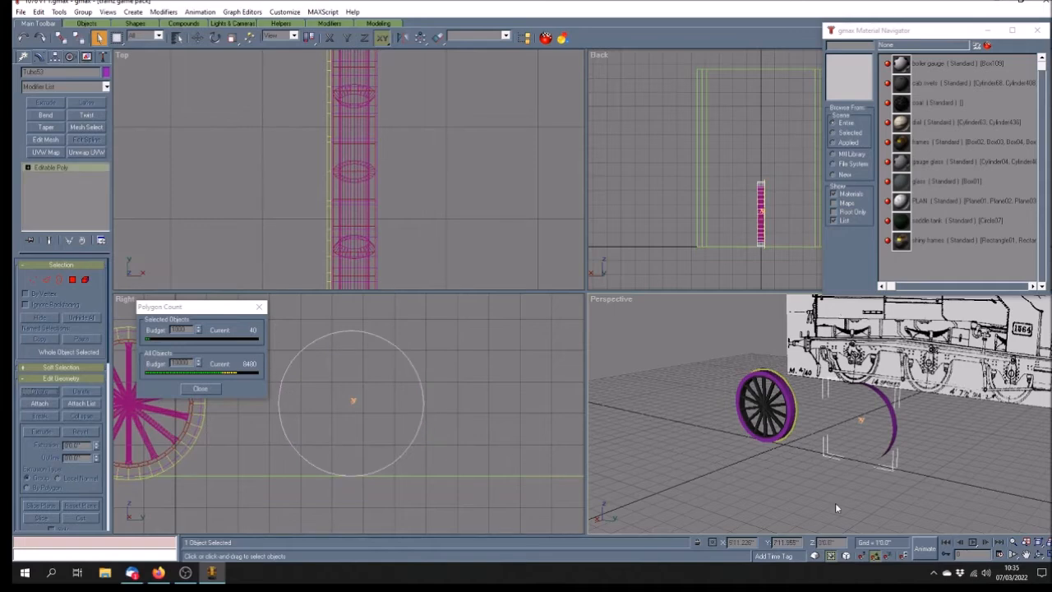
Assign the 'shiny frames' material to the arc
left_click(1039, 556)
left_click_drag(859, 438, 833, 458)
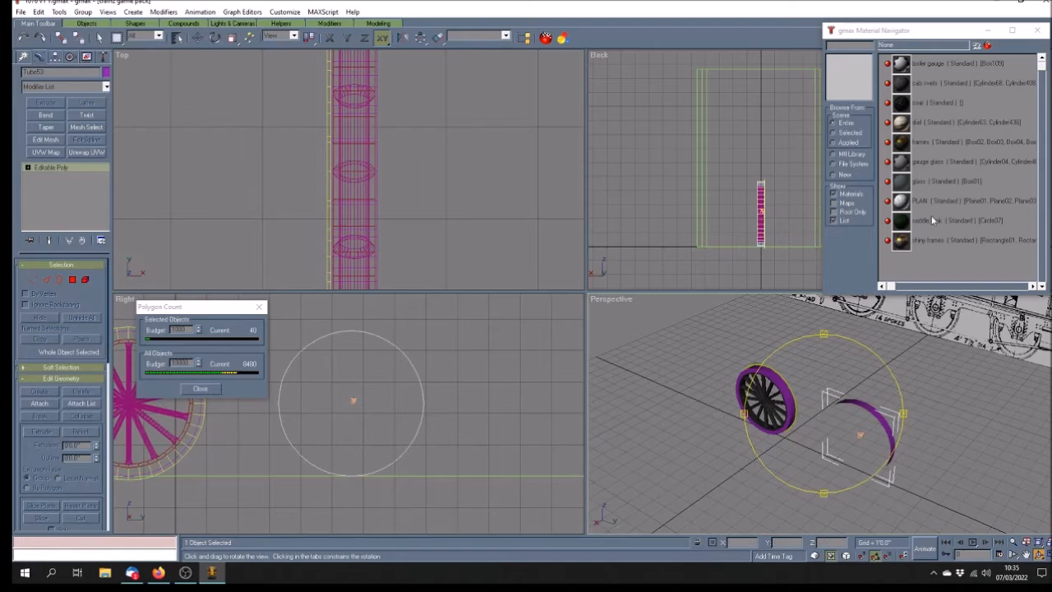
left_click(951, 242)
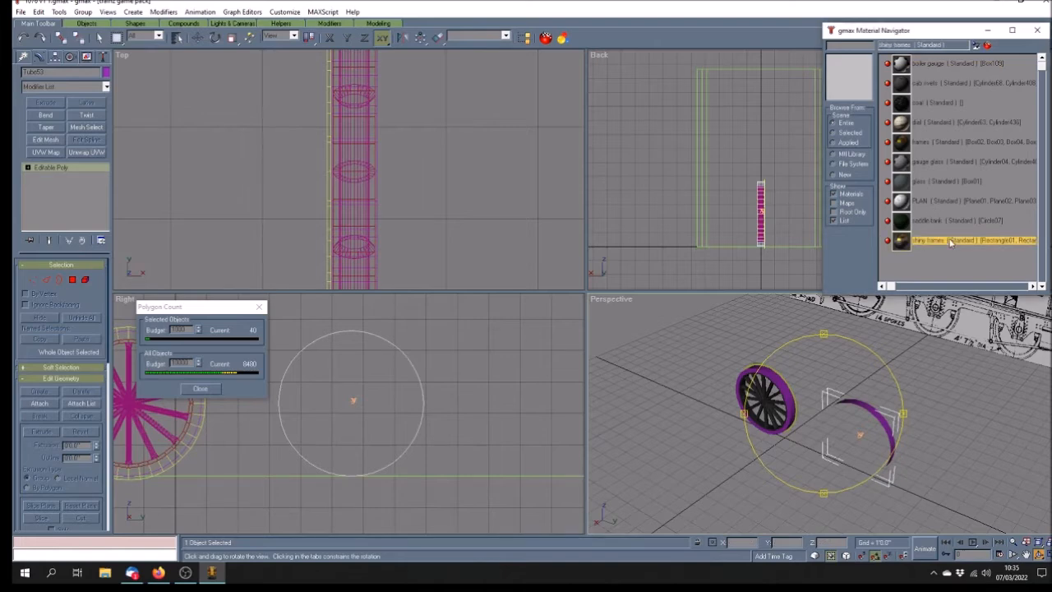
left_click(976, 46)
Add an Unwrap UVW modifier to the arc and show Map #2 behind its UVs
left_click(87, 152)
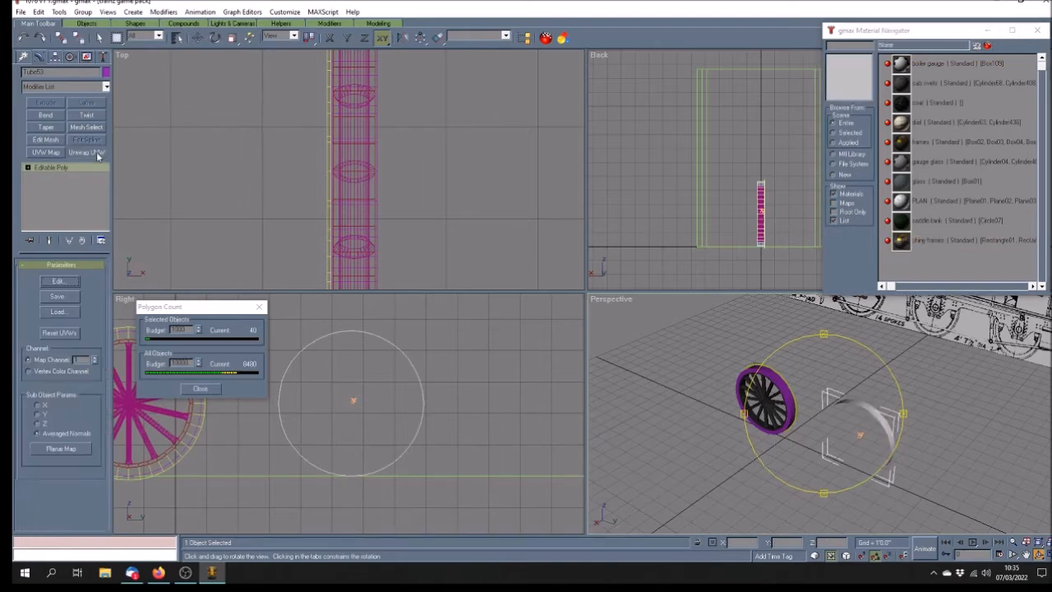
left_click(57, 281)
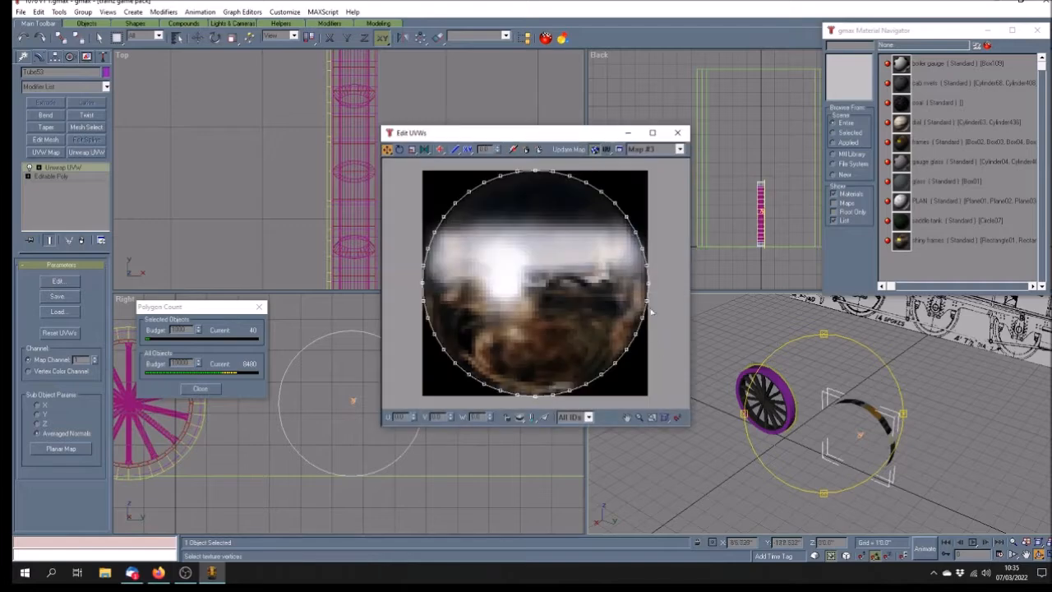
left_click(680, 149)
left_click(680, 163)
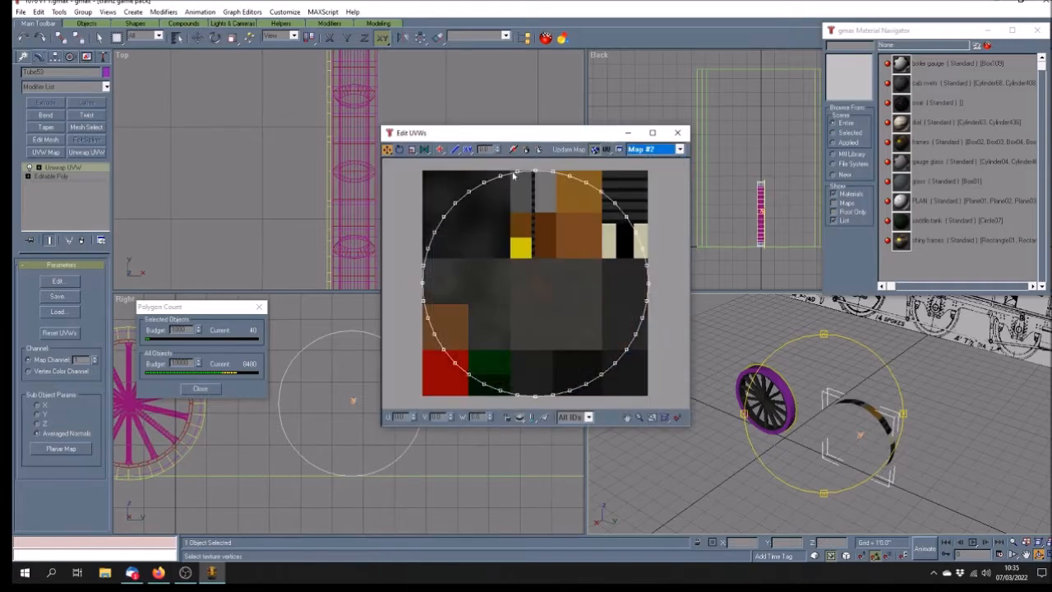
Shrink all the arc's UVs to a tiny ring, move it up the texture, then deselect
left_click(412, 149)
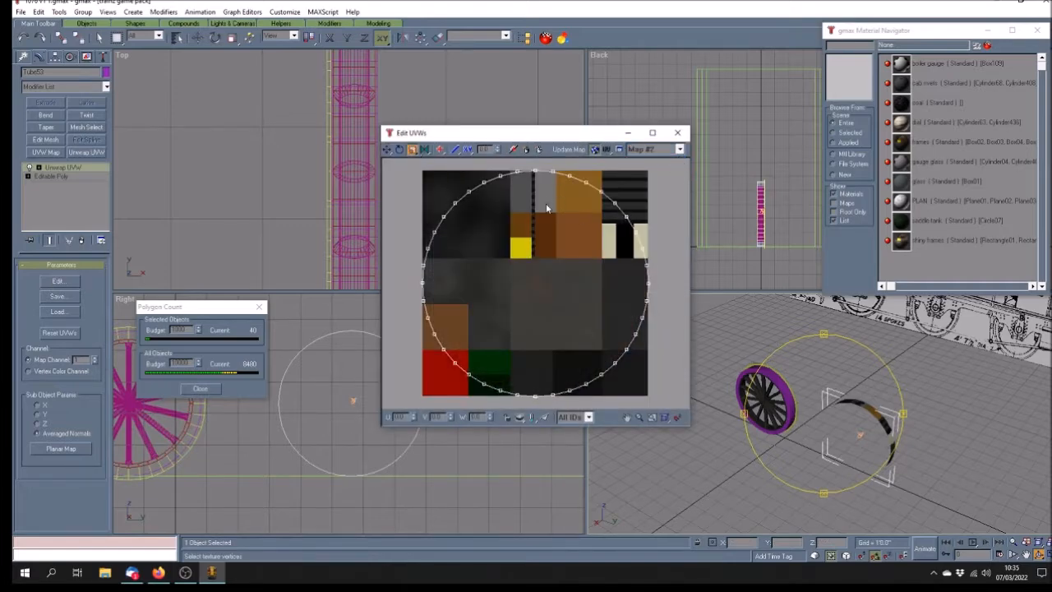
left_click_drag(397, 169, 678, 406)
left_click_drag(535, 169, 540, 350)
left_click(389, 151)
left_click_drag(535, 286, 547, 185)
left_click(679, 137)
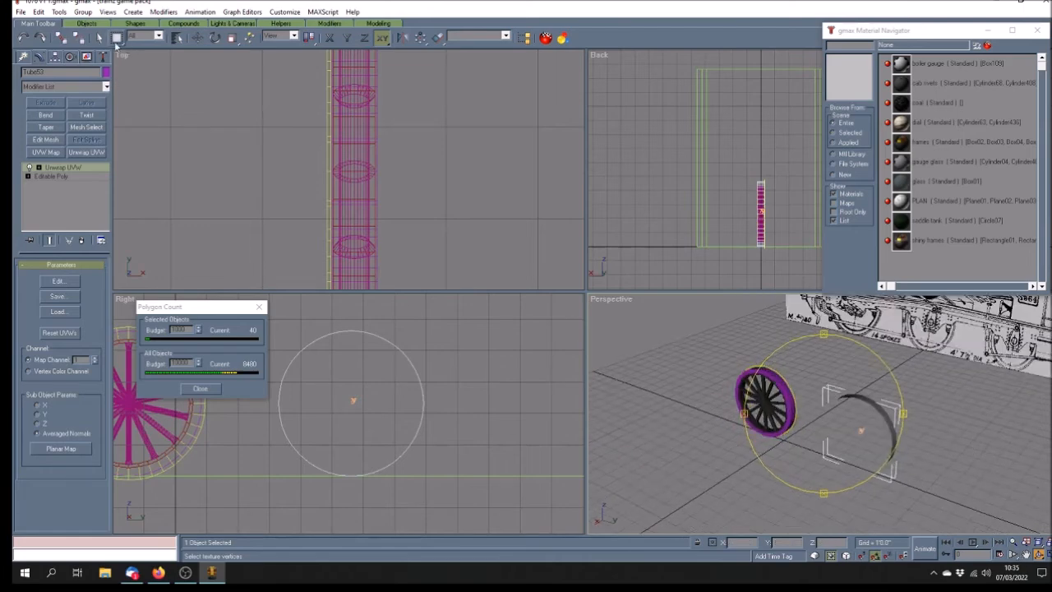
left_click(99, 38)
left_click(674, 427)
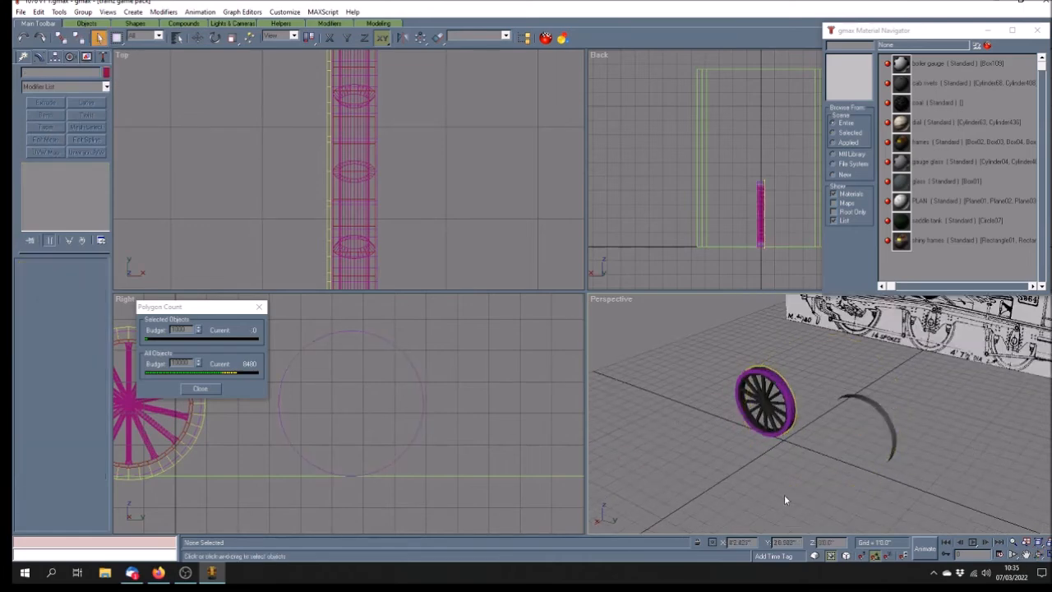
Uniformly scale the purple tyre Tube04 to 1000 percent in the maximized Perspective view
left_click(771, 375)
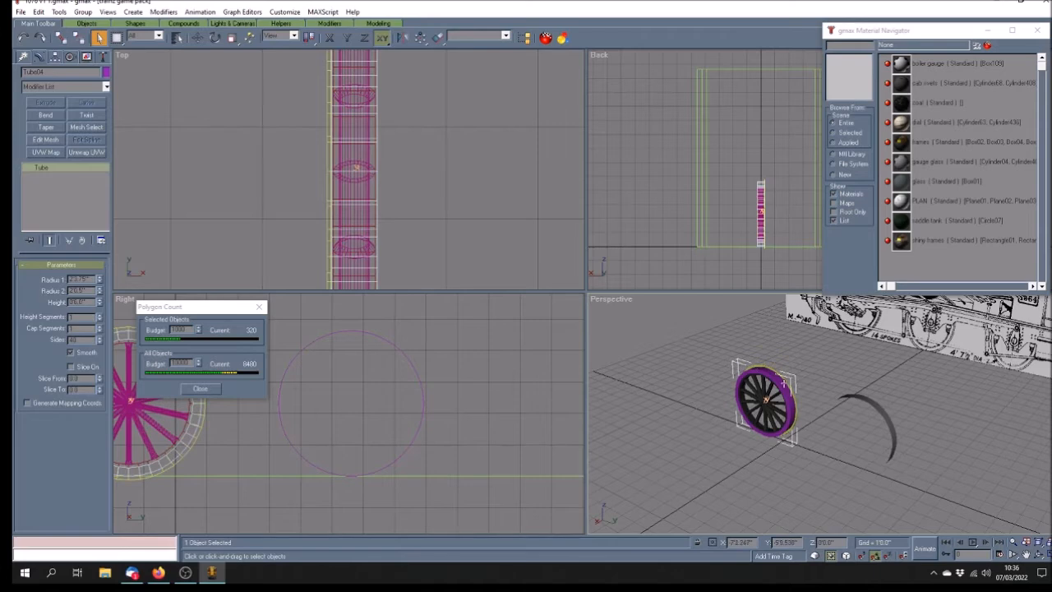
left_click(1045, 554)
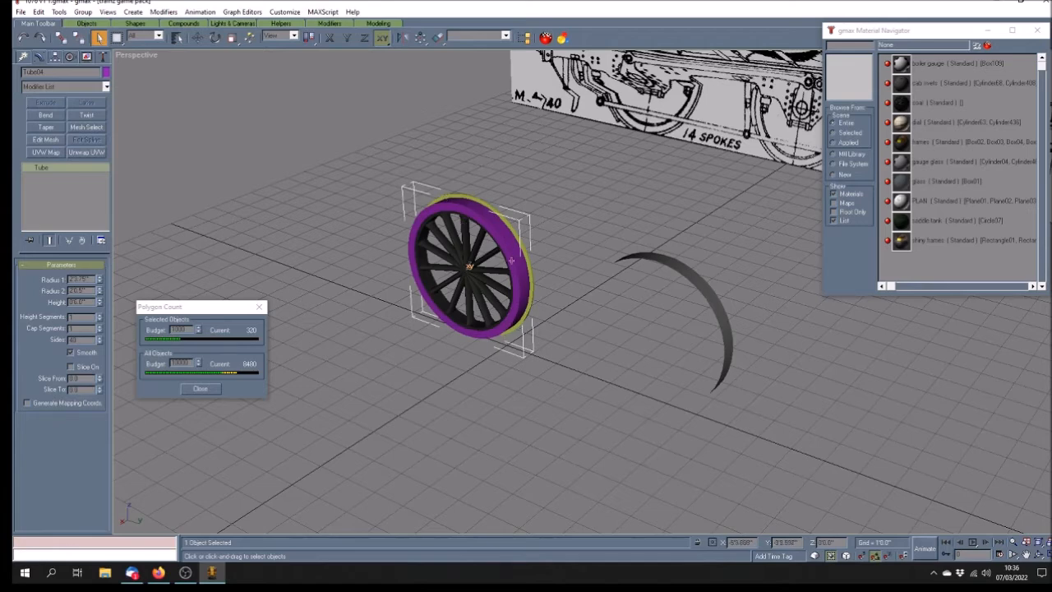
key("r")
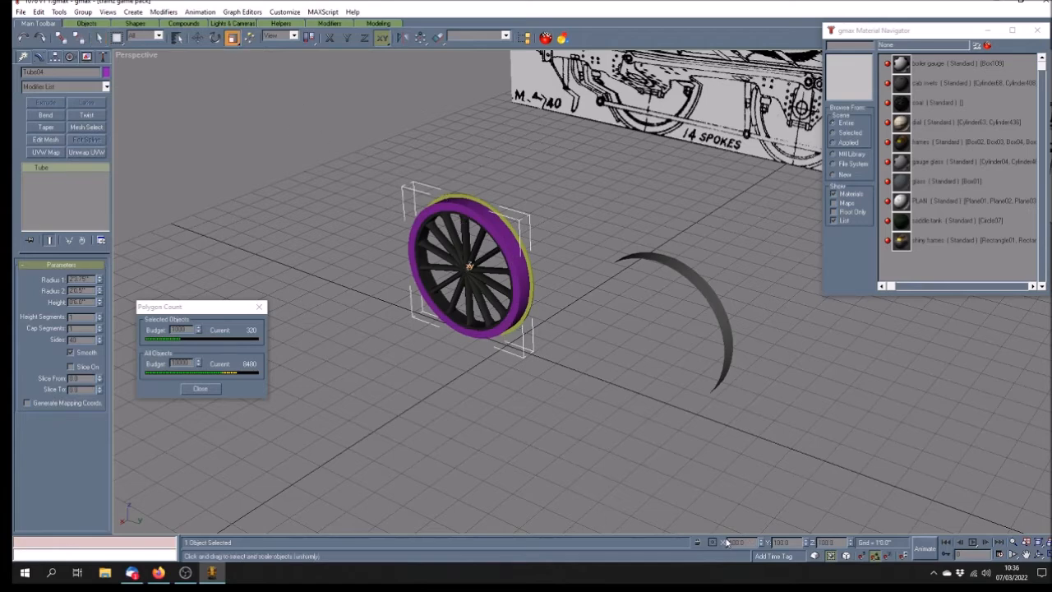
type("0")
key("Return")
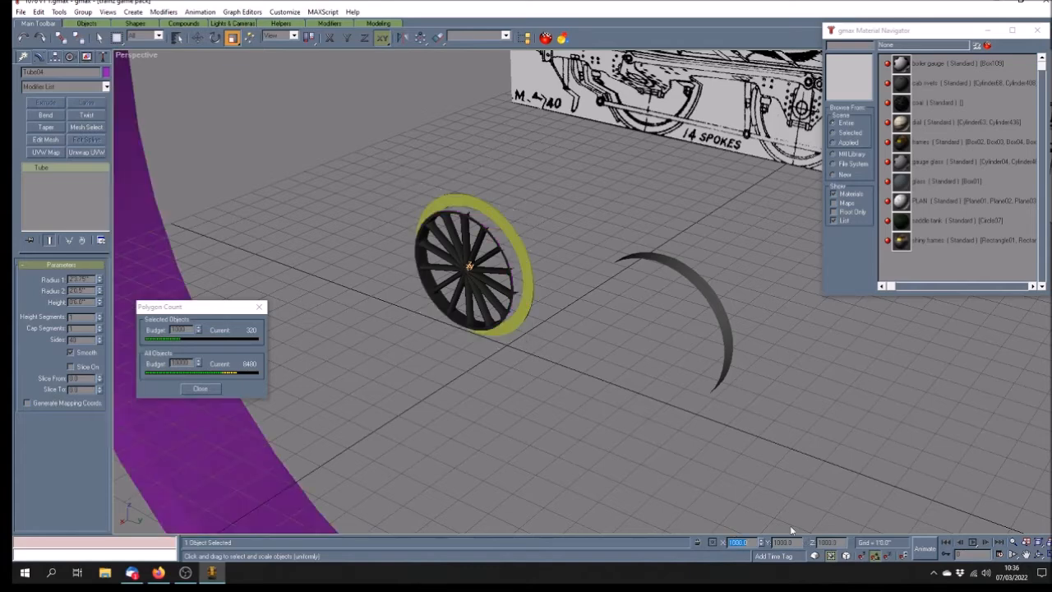
left_click(770, 435)
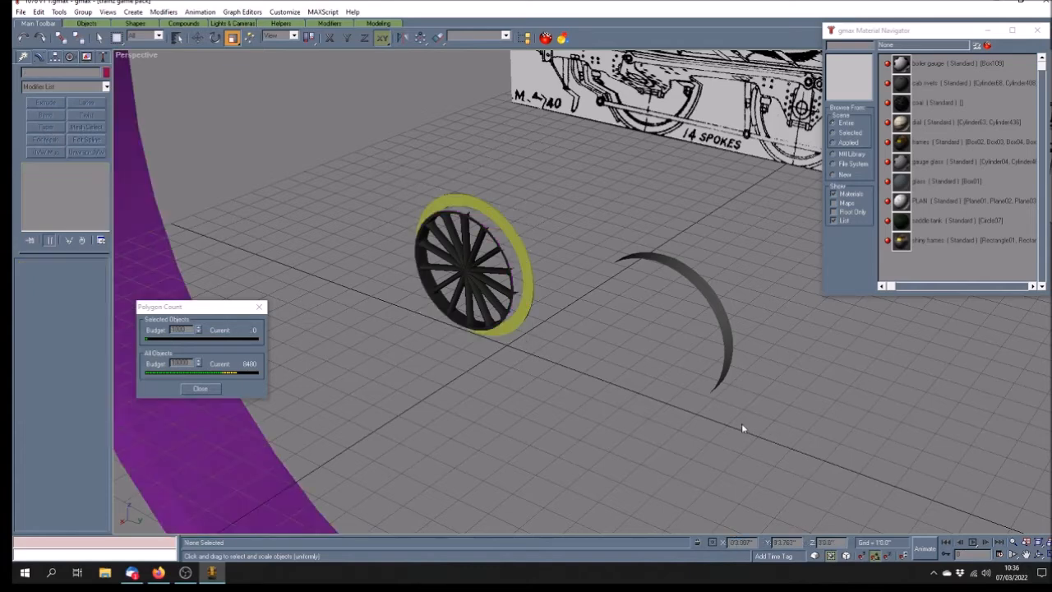
scroll(743, 425, "down", 3)
right_click(140, 55)
In wireframe, convert the huge tube to an Editable Poly and enter Polygon level
left_click(148, 74)
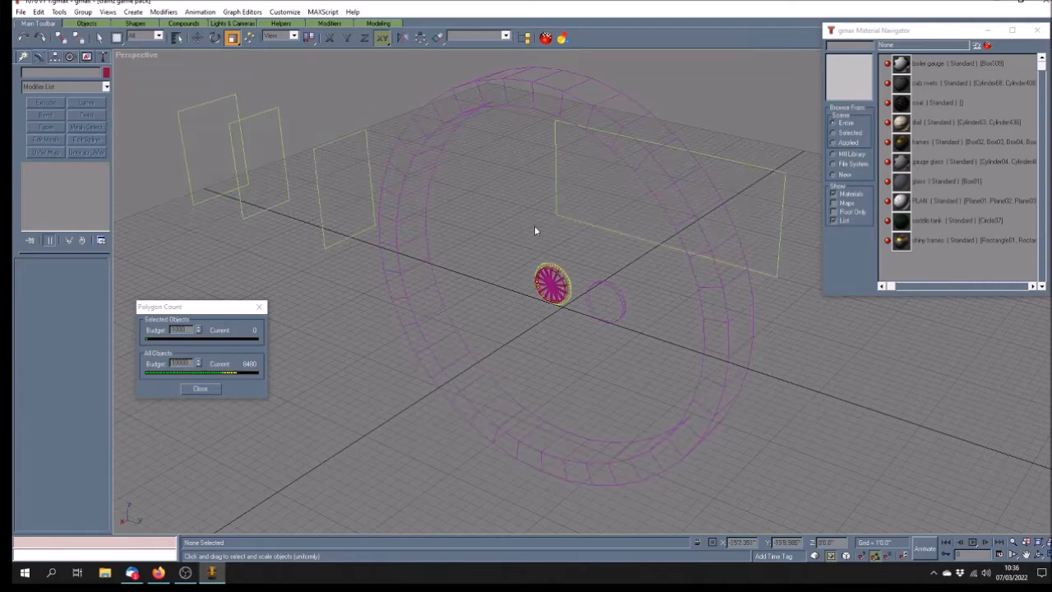
left_click(412, 266)
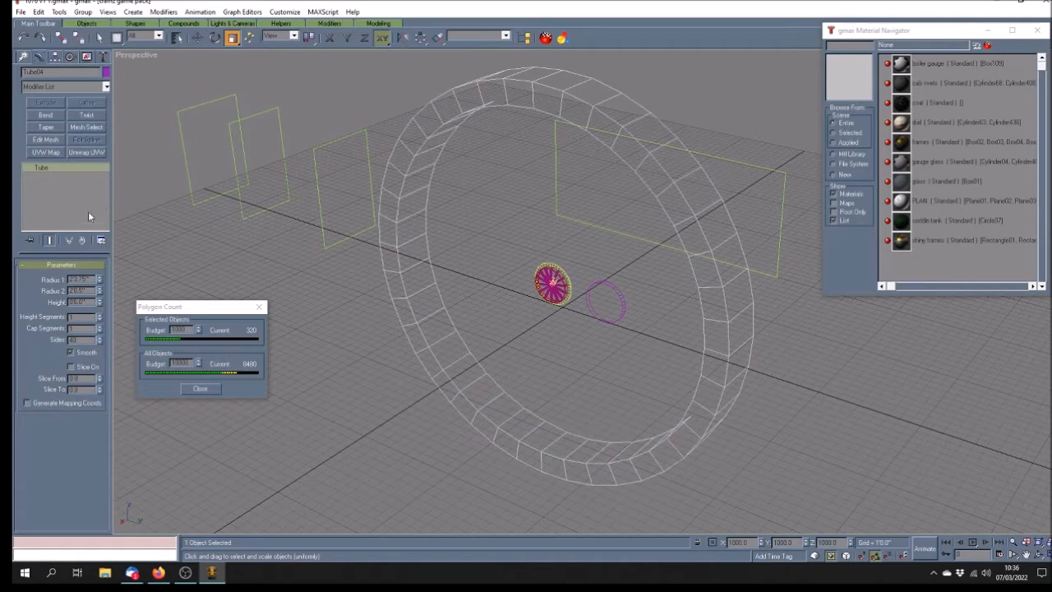
right_click(73, 173)
left_click(90, 250)
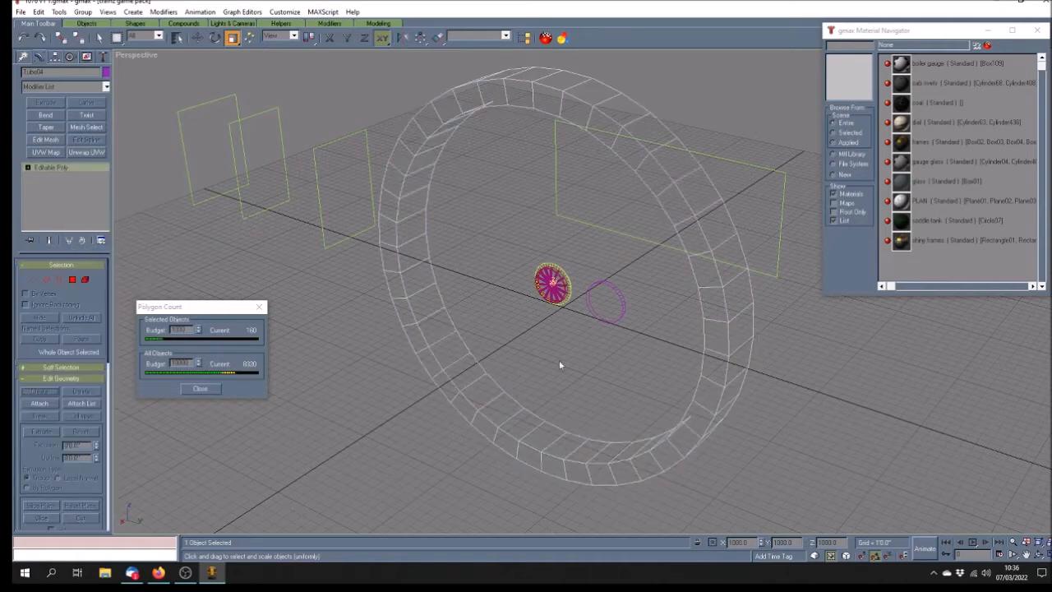
left_click(98, 38)
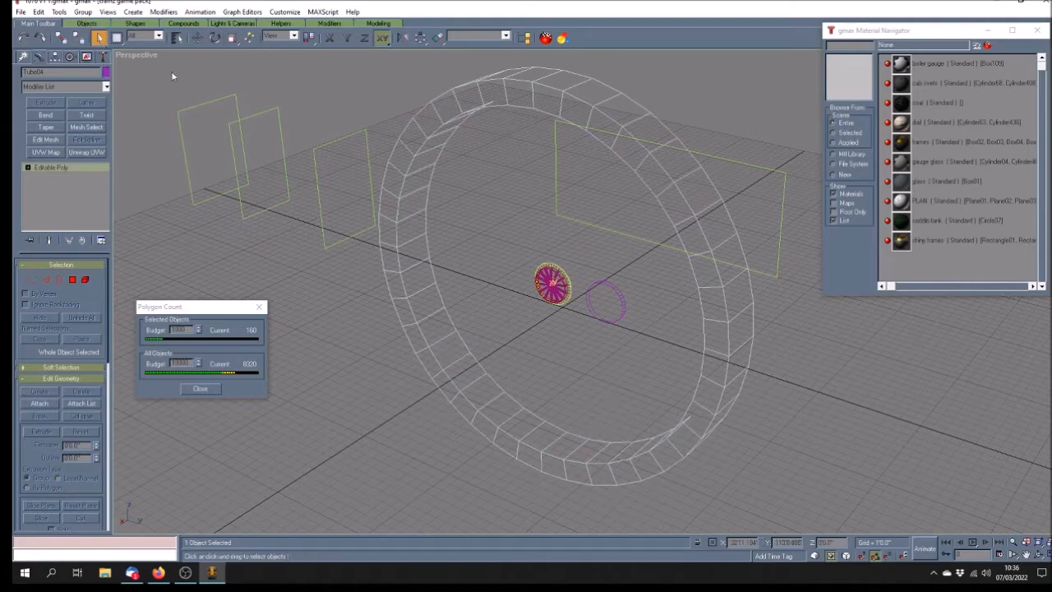
left_click(28, 168)
left_click(49, 202)
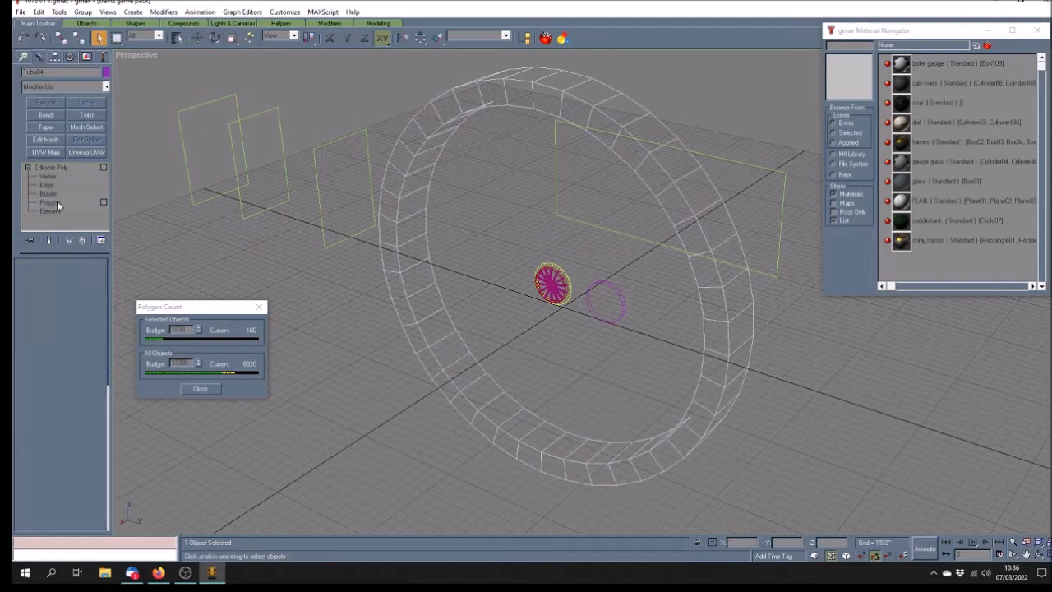
Select and delete twelve rim polygons along the tube's upper right
left_click(532, 75)
left_click(565, 80, "ctrl")
left_click(594, 93, "ctrl")
left_click(621, 110, "ctrl")
left_click(650, 132, "ctrl")
left_click(678, 162, "ctrl")
left_click(693, 197, "ctrl")
left_click(725, 231, "ctrl")
left_click(732, 274, "ctrl")
left_click(742, 296, "ctrl")
left_click(744, 327, "ctrl")
left_click(741, 360, "ctrl")
key("Delete")
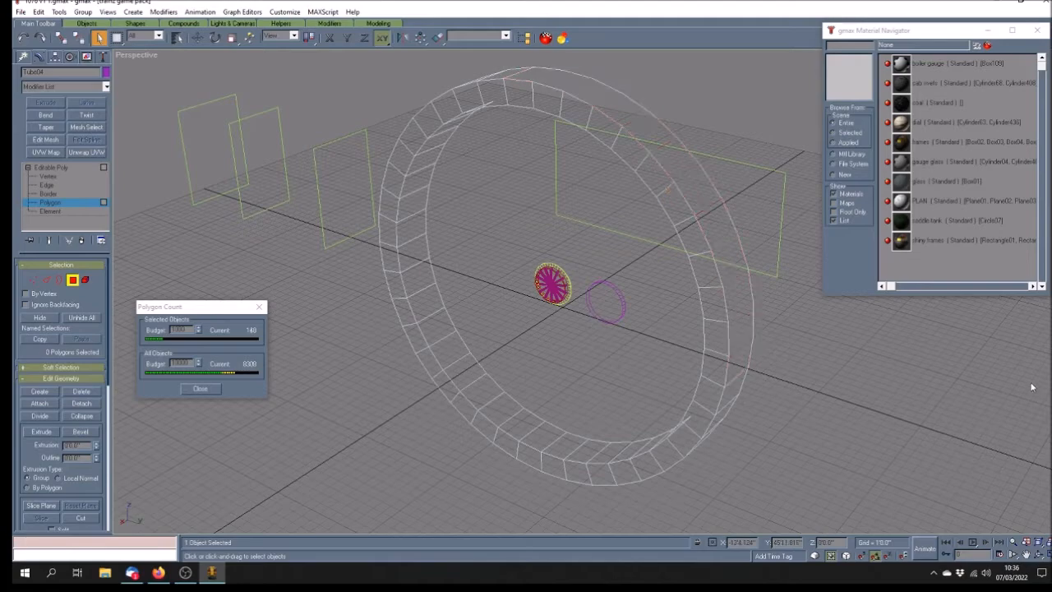
Delete ten more ring polygons down the right side, then save the scene
left_click(1039, 556)
left_click_drag(693, 388, 656, 301)
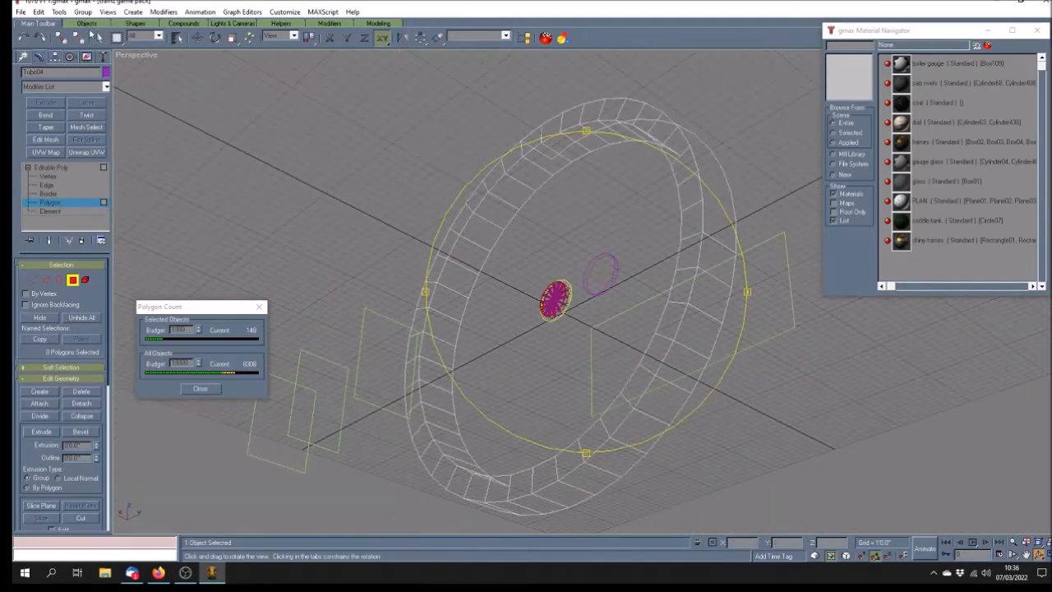
left_click(98, 39)
left_click(721, 268, "ctrl")
left_click(716, 294, "ctrl")
left_click(696, 328, "ctrl")
left_click(685, 361, "ctrl")
left_click(653, 401, "ctrl")
left_click(622, 437, "ctrl")
left_click(608, 463, "ctrl")
left_click(577, 483, "ctrl")
left_click(551, 497, "ctrl")
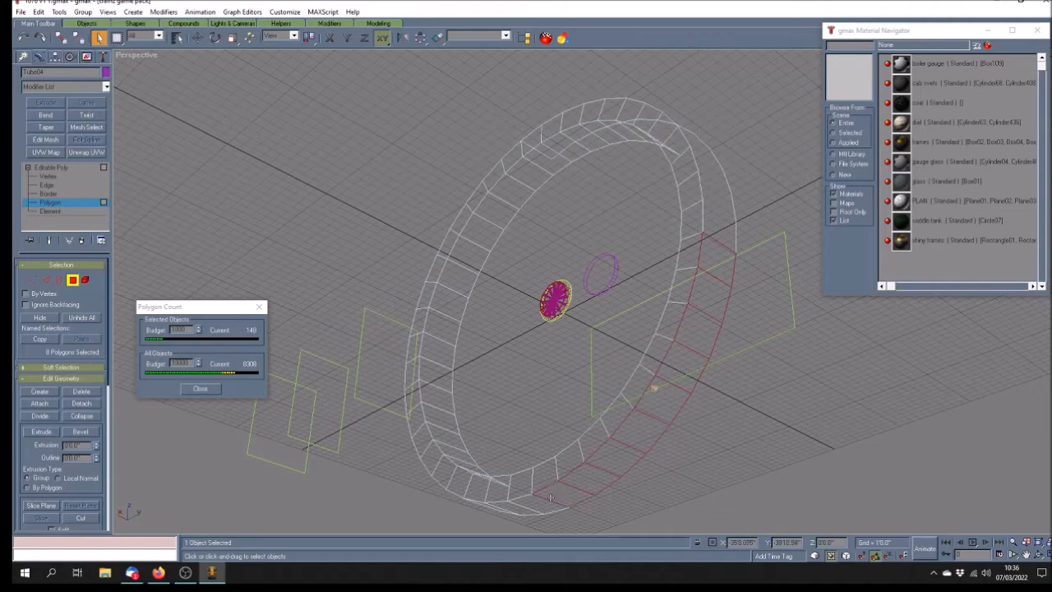
left_click(530, 504, "ctrl")
key("Delete")
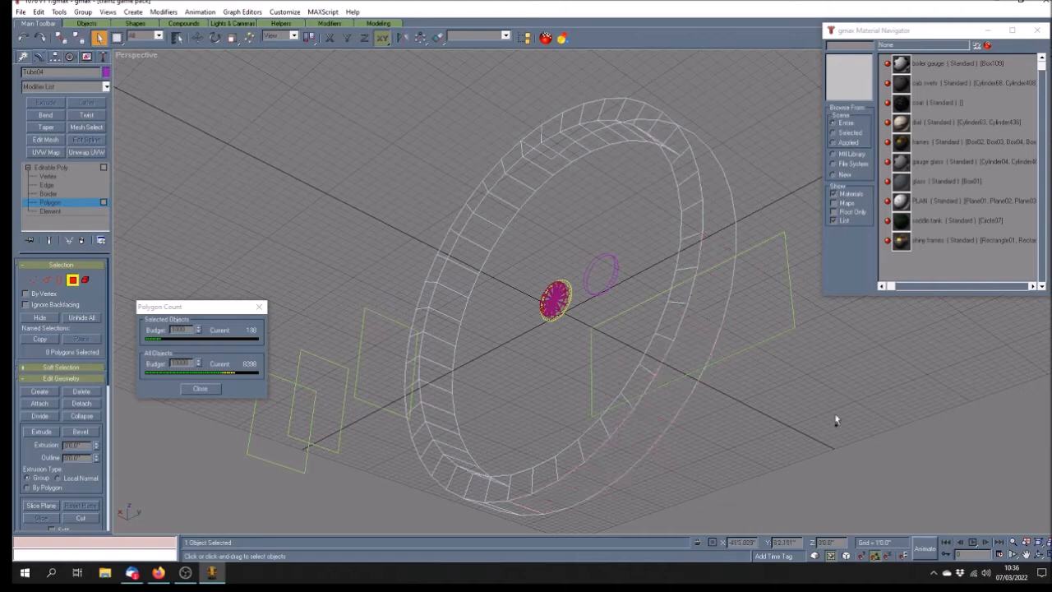
key("ctrl+s")
Delete eleven band polygons along the tube's left side
left_click(1038, 555)
left_click_drag(575, 291, 621, 318)
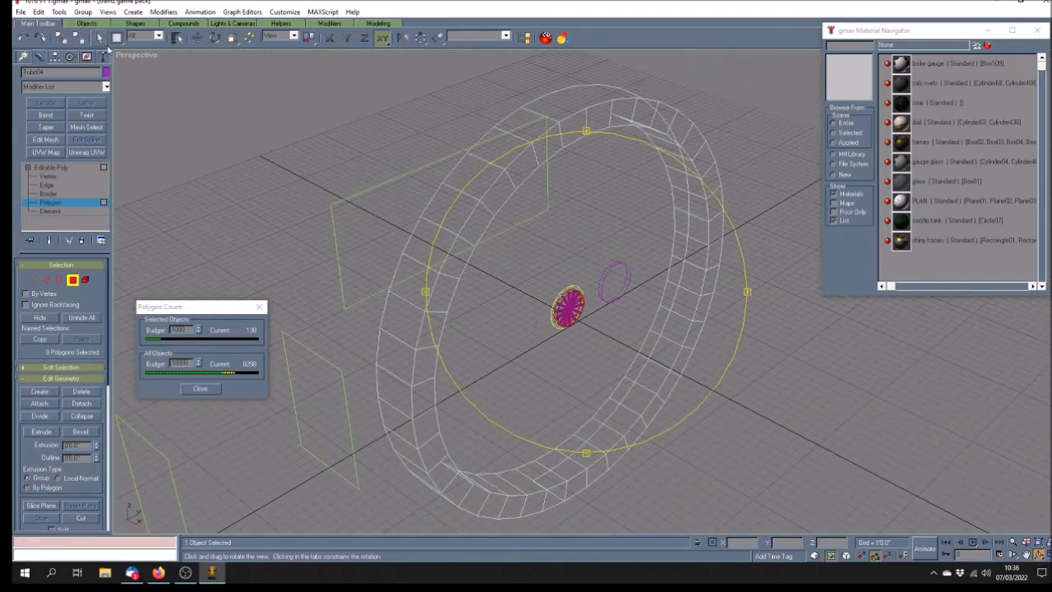
left_click(98, 38)
left_click(532, 129)
left_click(503, 147, "ctrl")
left_click(477, 176, "ctrl")
left_click(457, 205, "ctrl")
left_click(435, 251, "ctrl")
left_click(419, 281, "ctrl")
left_click(401, 316, "ctrl")
left_click(398, 362, "ctrl")
left_click(389, 411, "ctrl")
left_click(395, 426, "ctrl")
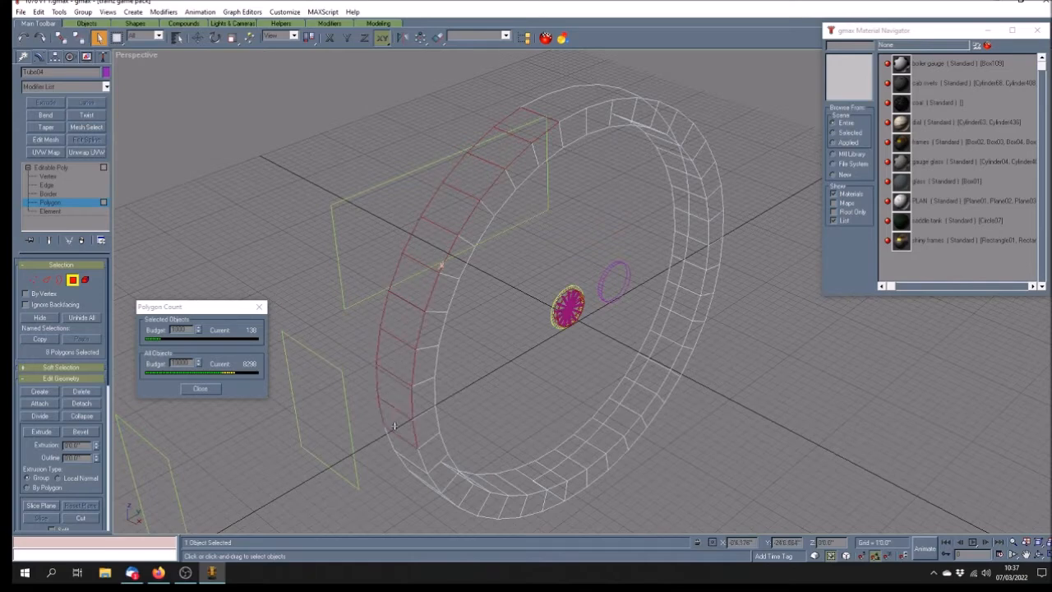
left_click(406, 454, "ctrl")
key("Delete")
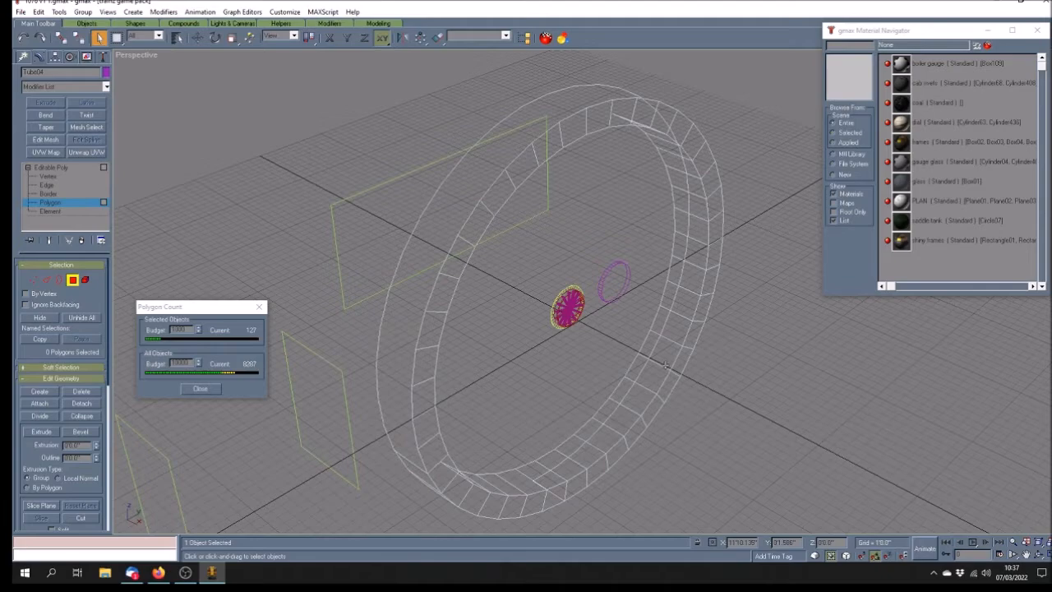
Delete six more left band polygons viewed from above
left_click(1039, 556)
left_click_drag(575, 372, 586, 288)
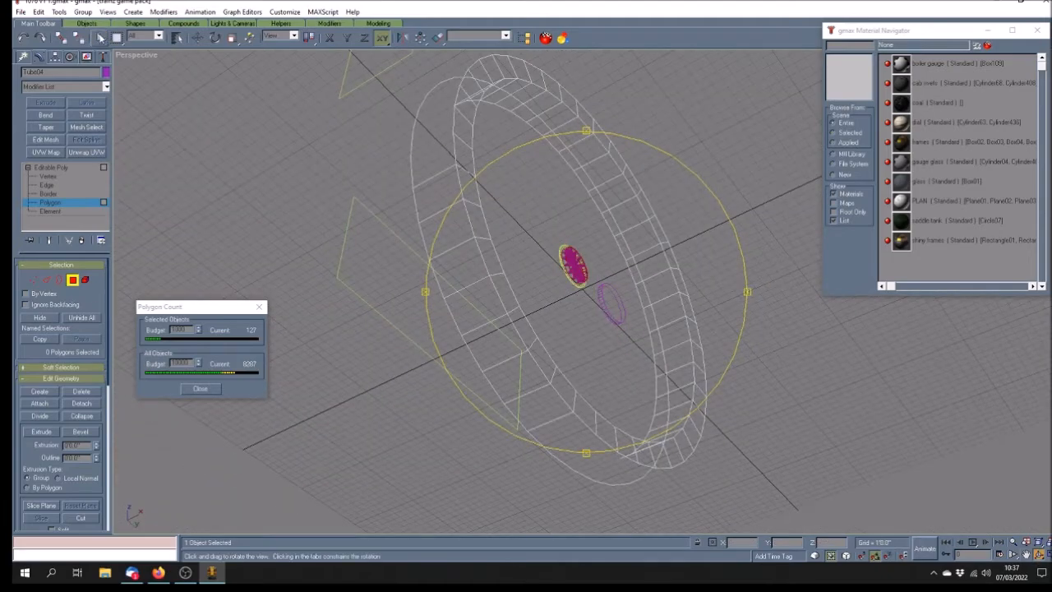
left_click(99, 38)
left_click(439, 196)
left_click(446, 231, "ctrl")
left_click(459, 268, "ctrl")
left_click(476, 306, "ctrl")
left_click(497, 344, "ctrl")
left_click(515, 376, "ctrl")
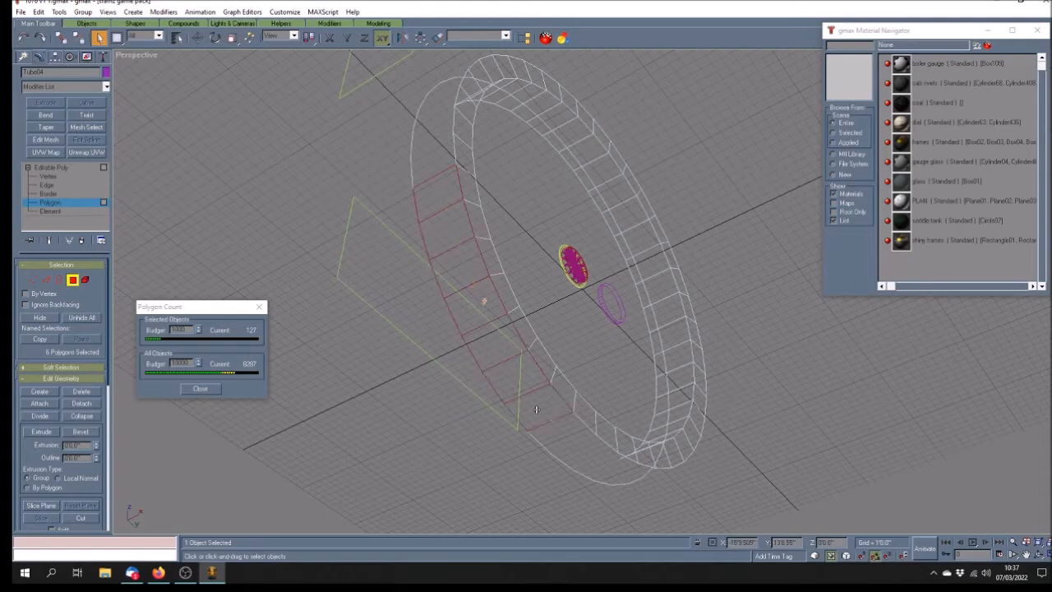
key("Delete")
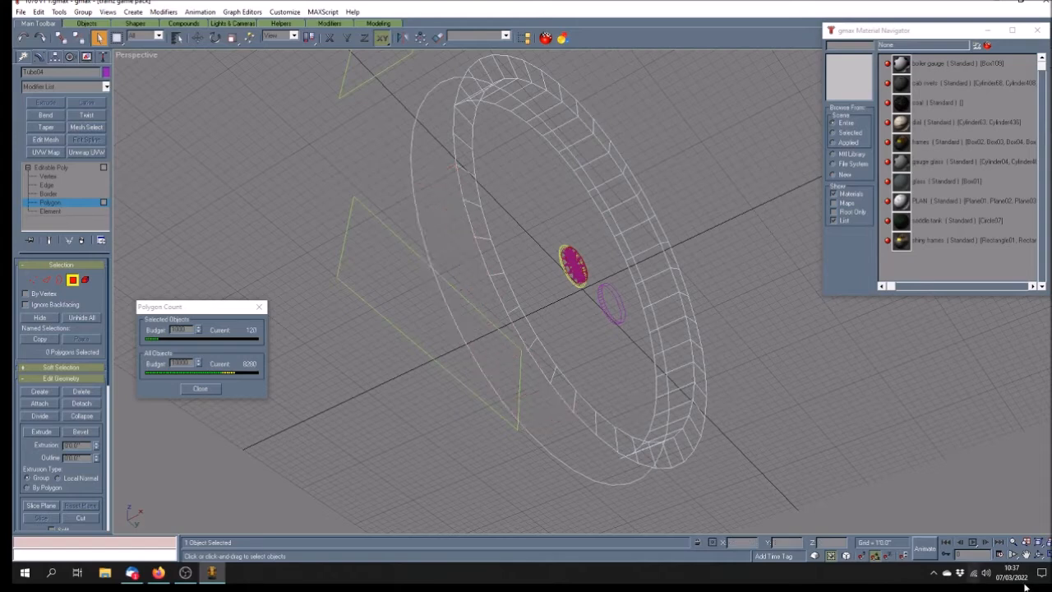
Scale the trimmed tube back to 100 percent and shade the viewport Smooth + Highlights
left_click(1039, 555)
left_click_drag(495, 139, 463, 273)
left_click(51, 167)
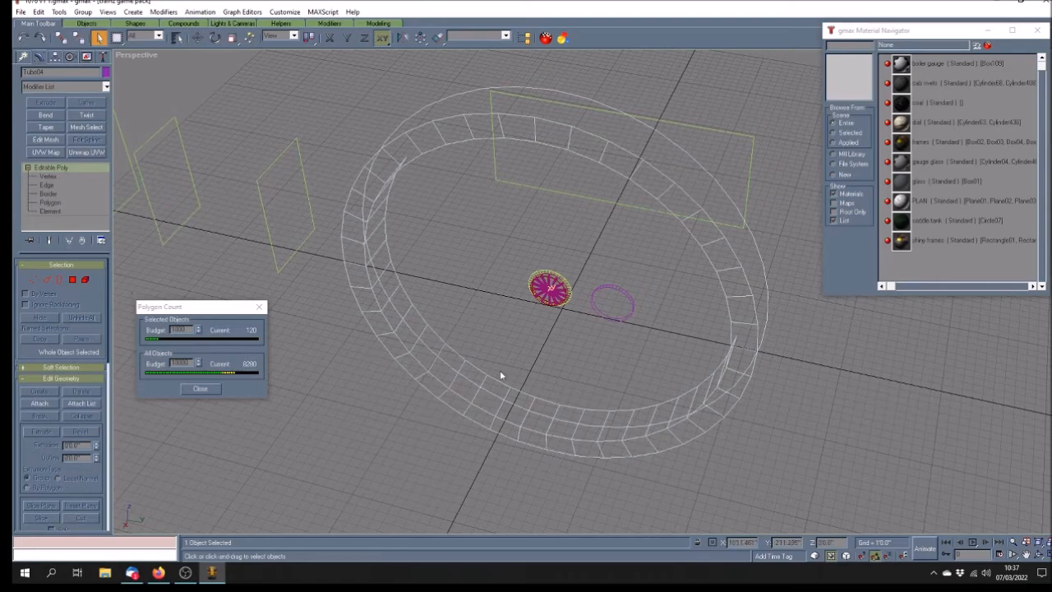
key("r")
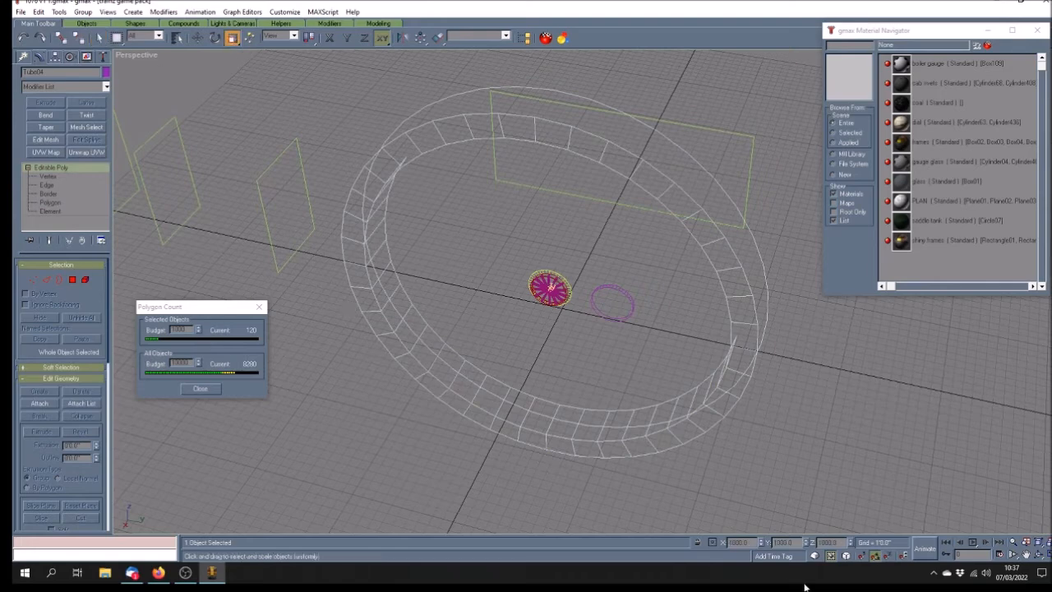
key("Return")
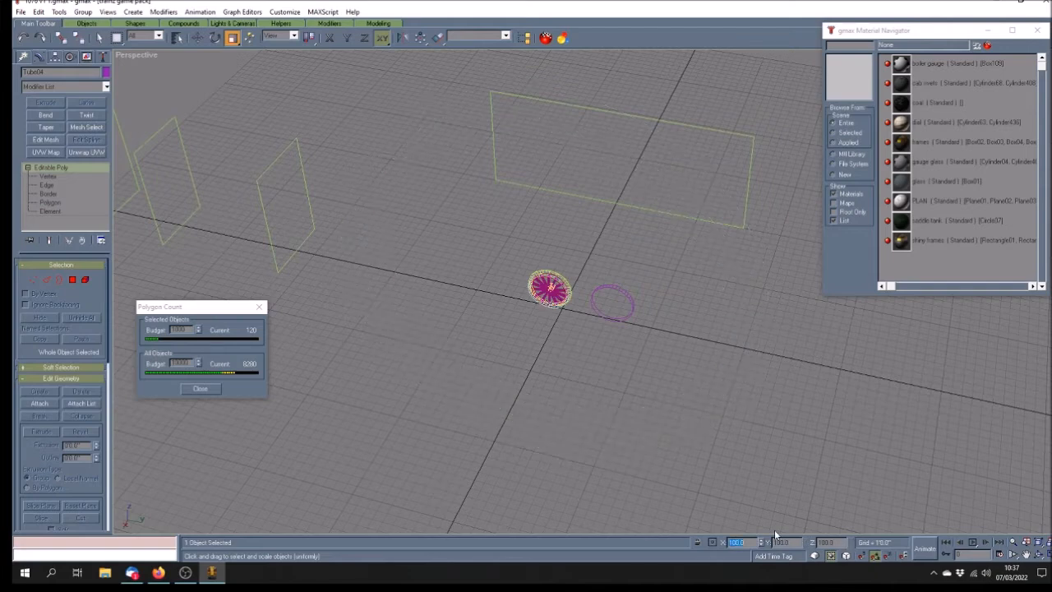
right_click(137, 74)
left_click(162, 61)
left_click(1026, 555)
left_click_drag(560, 289, 585, 271)
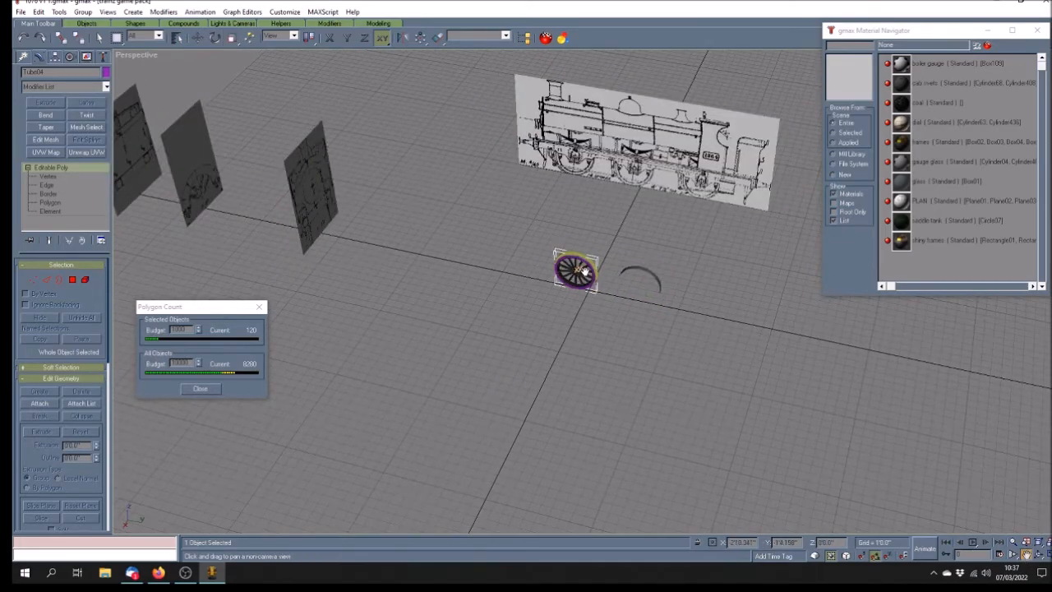
scroll(585, 271, "up", 5)
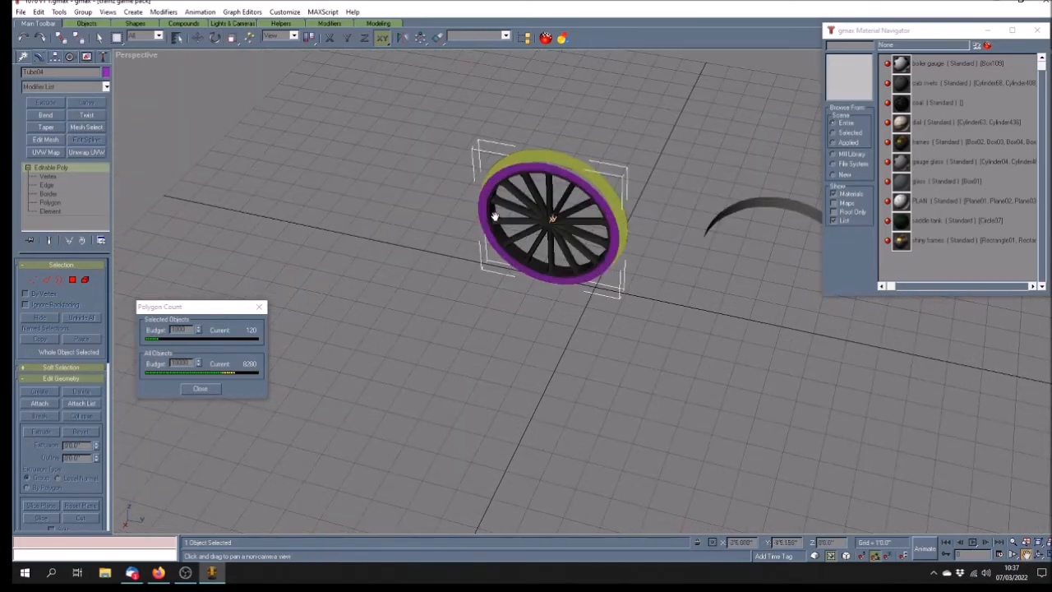
Select the outer ring Tube04 and assign it the 'frames' material
left_click(99, 38)
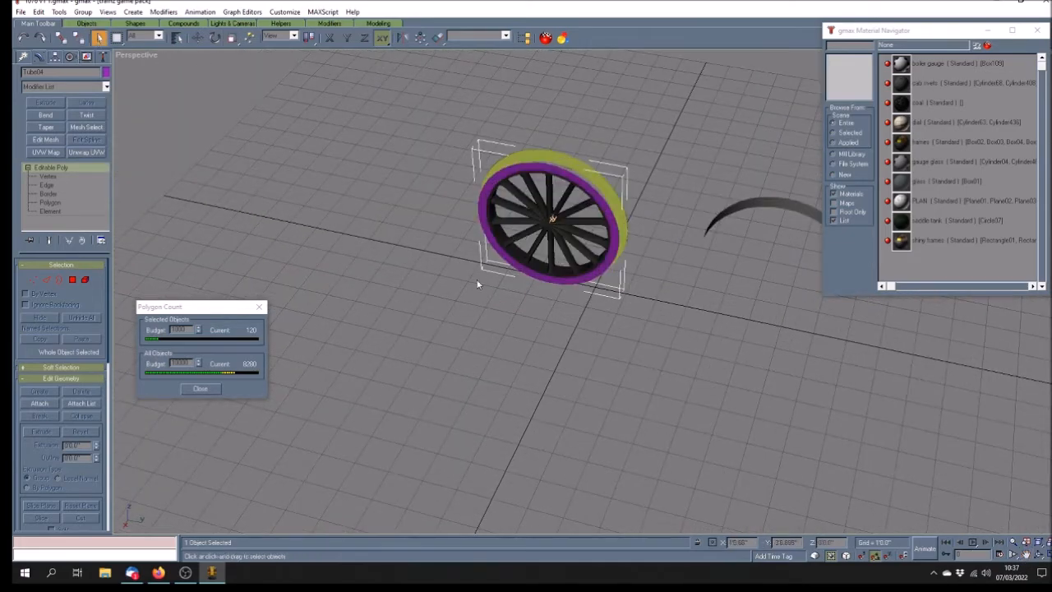
left_click(482, 206)
left_click(530, 355)
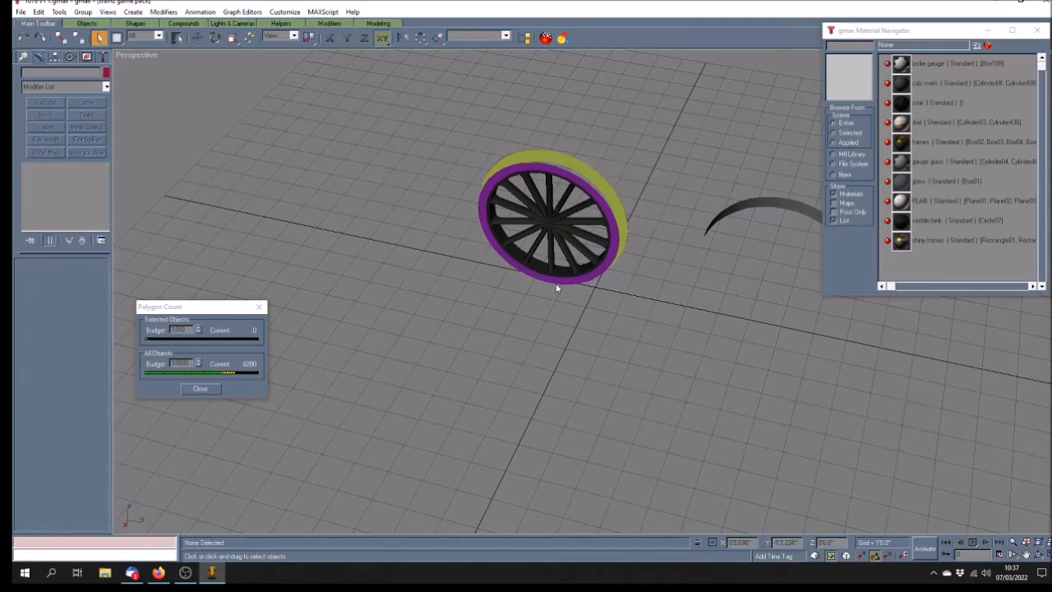
left_click(558, 284)
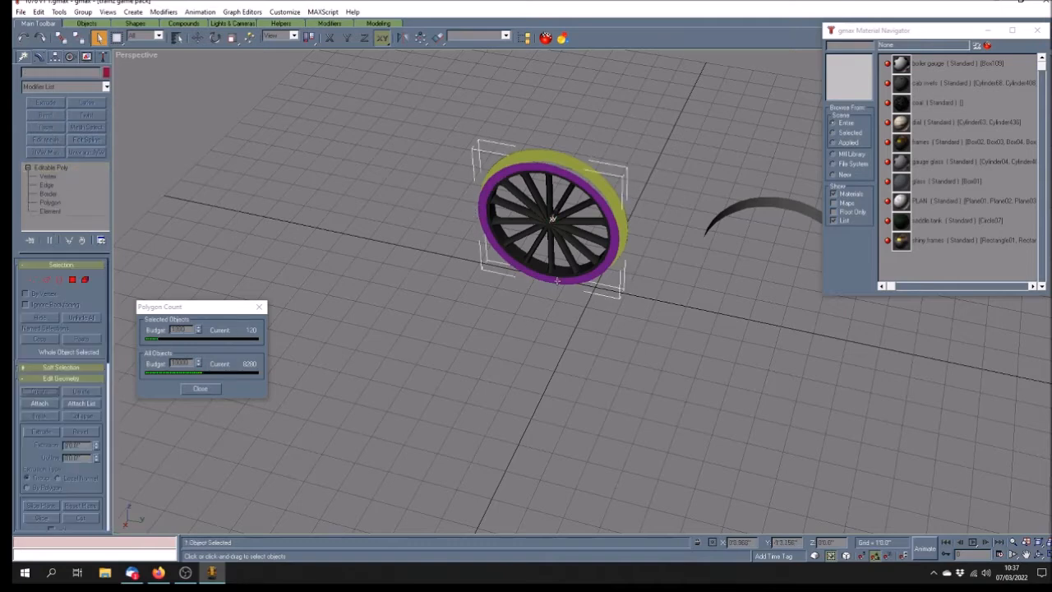
left_click(956, 144)
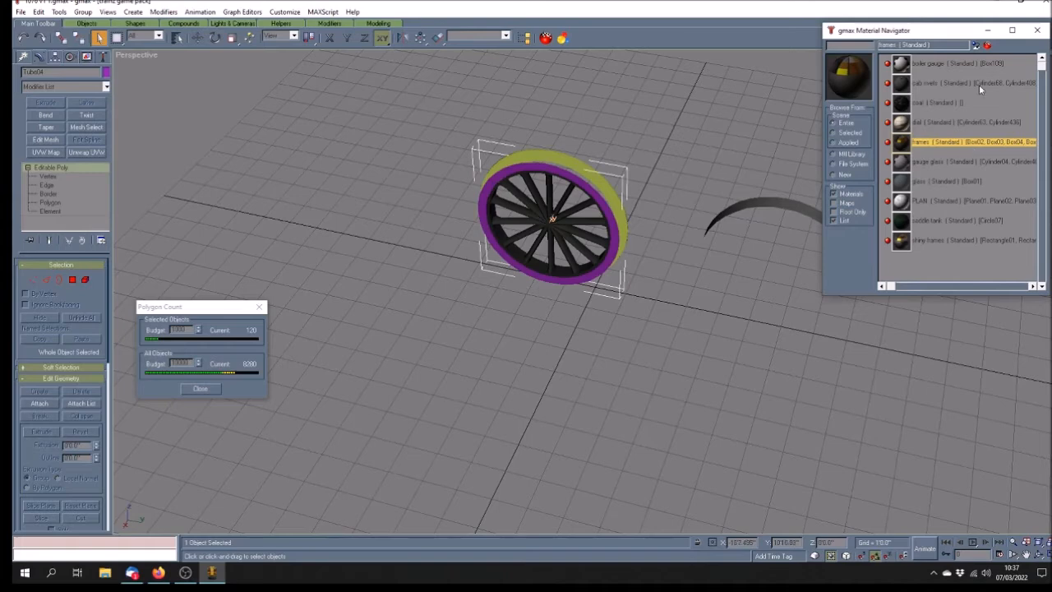
left_click(975, 45)
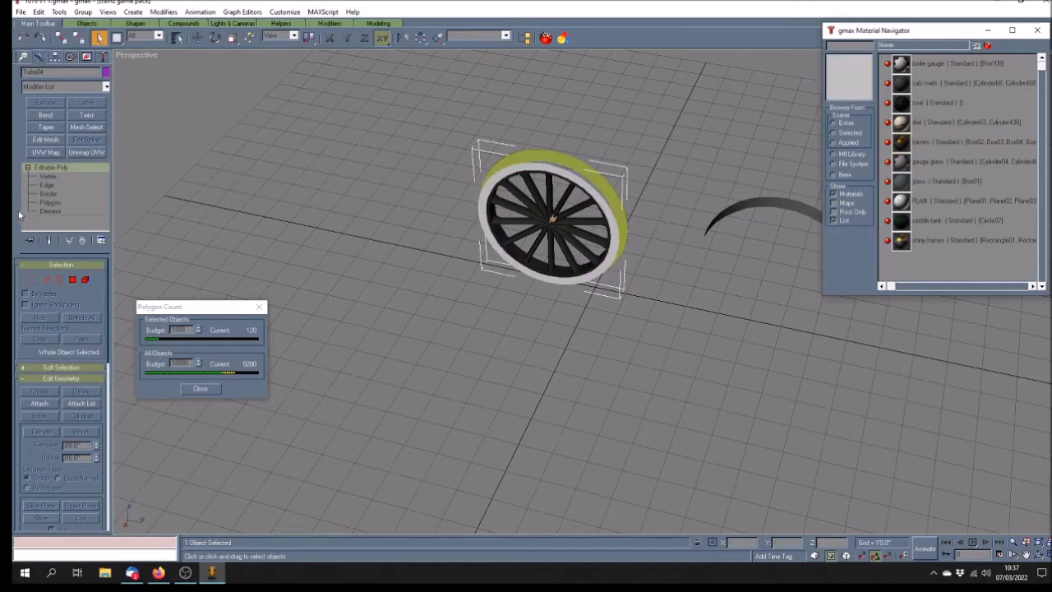
Add Unwrap UVW and shrink all the ring's UVs onto a small central circle of Map #1
left_click(86, 153)
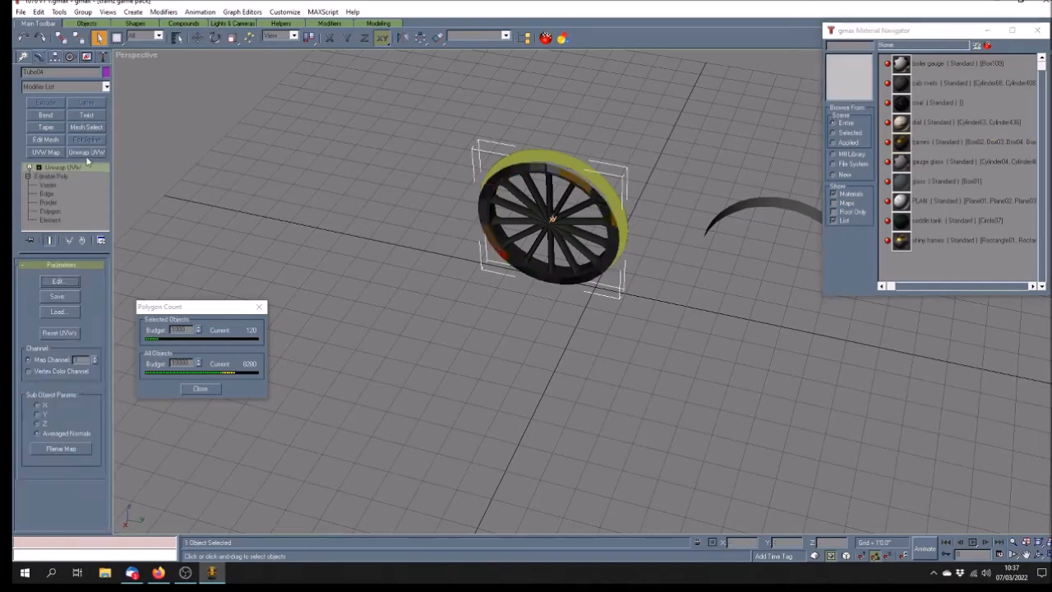
left_click(58, 281)
left_click(680, 148)
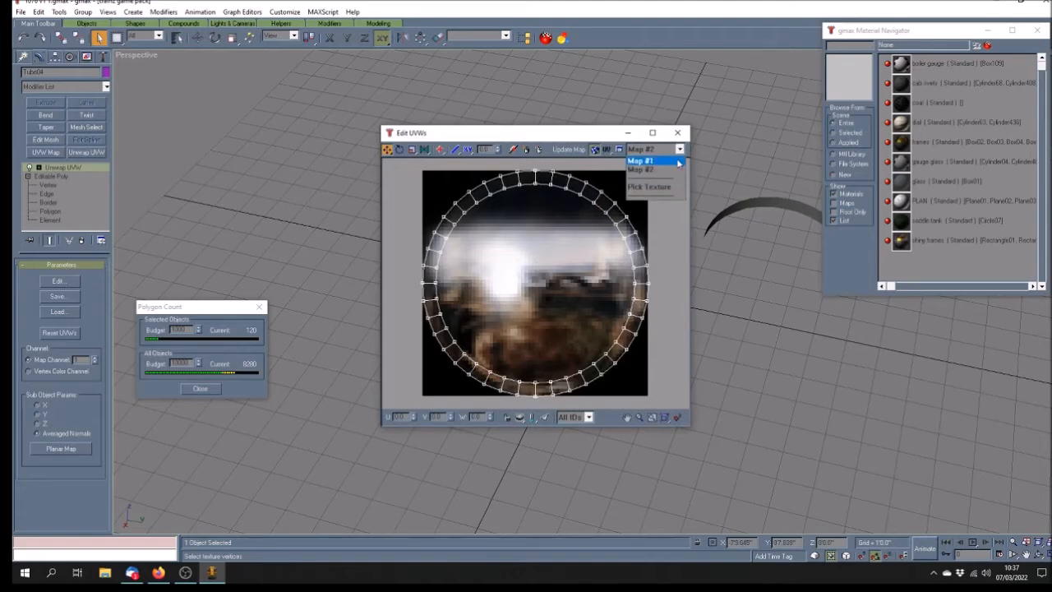
left_click(670, 162)
left_click(412, 148)
left_click_drag(409, 163, 690, 444)
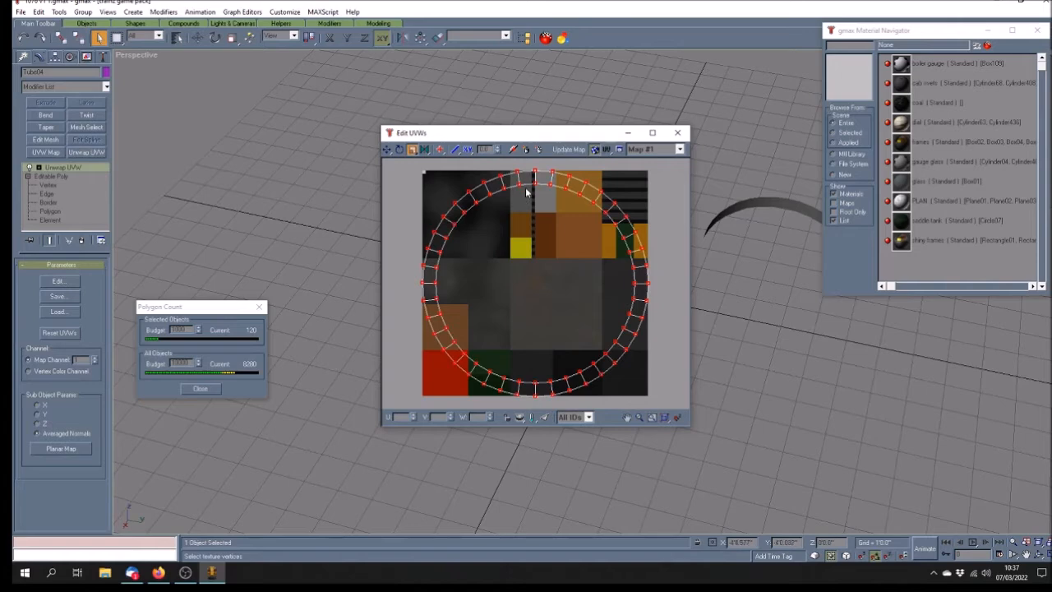
left_click_drag(524, 206, 581, 334)
left_click(387, 149)
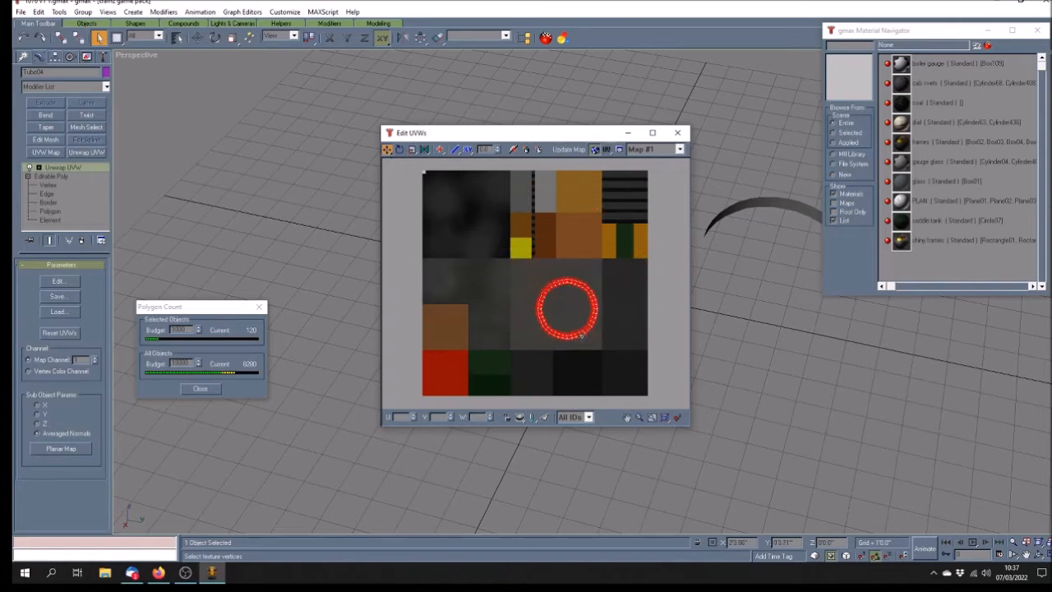
left_click(677, 132)
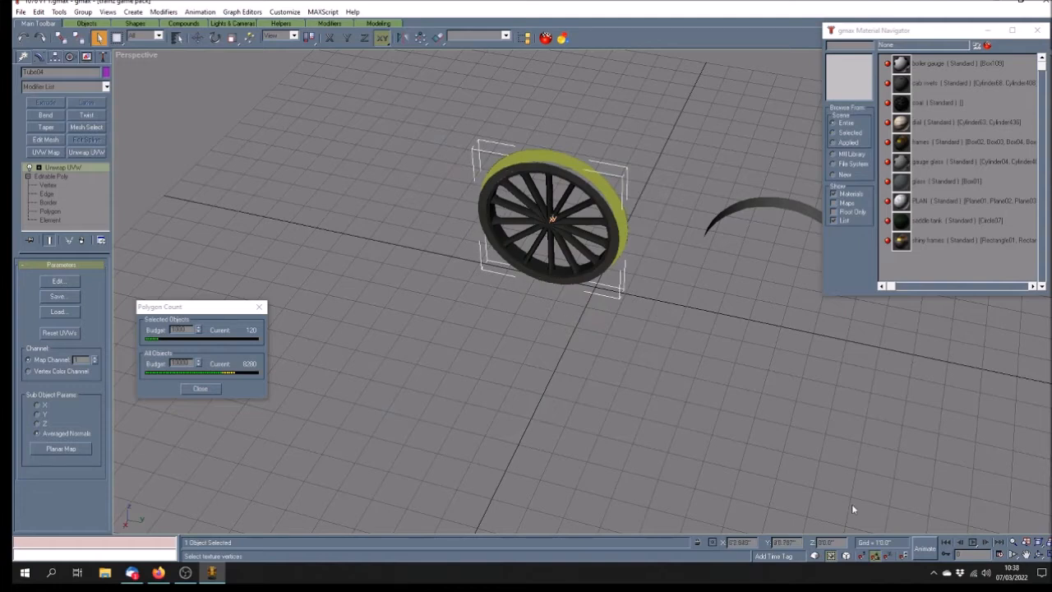
Align the Tube53 arc to the wheel on Y Position, centre to centre, then deselect
left_click(1039, 555)
mouse_move(681, 336)
left_mouse_down()
mouse_move(631, 306)
mouse_move(526, 325)
left_mouse_up()
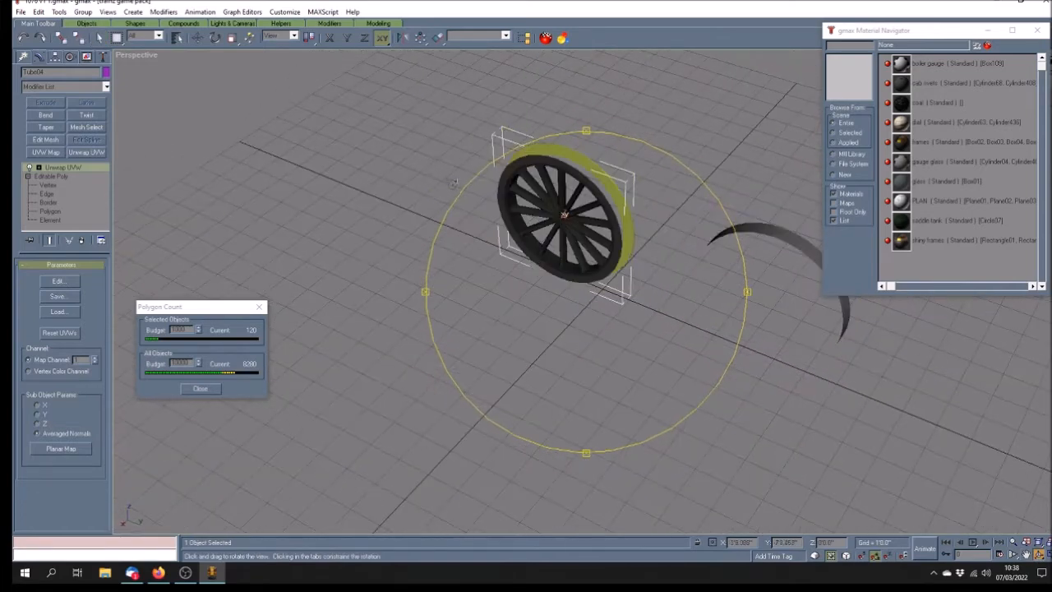
left_click(198, 38)
left_click(761, 340)
left_click(777, 235)
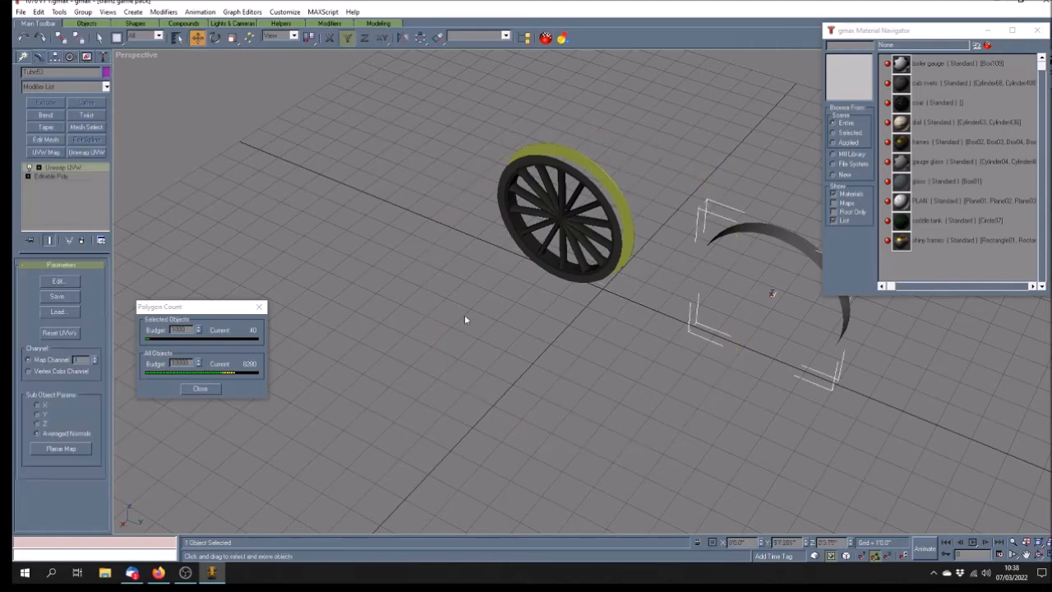
left_click(437, 38)
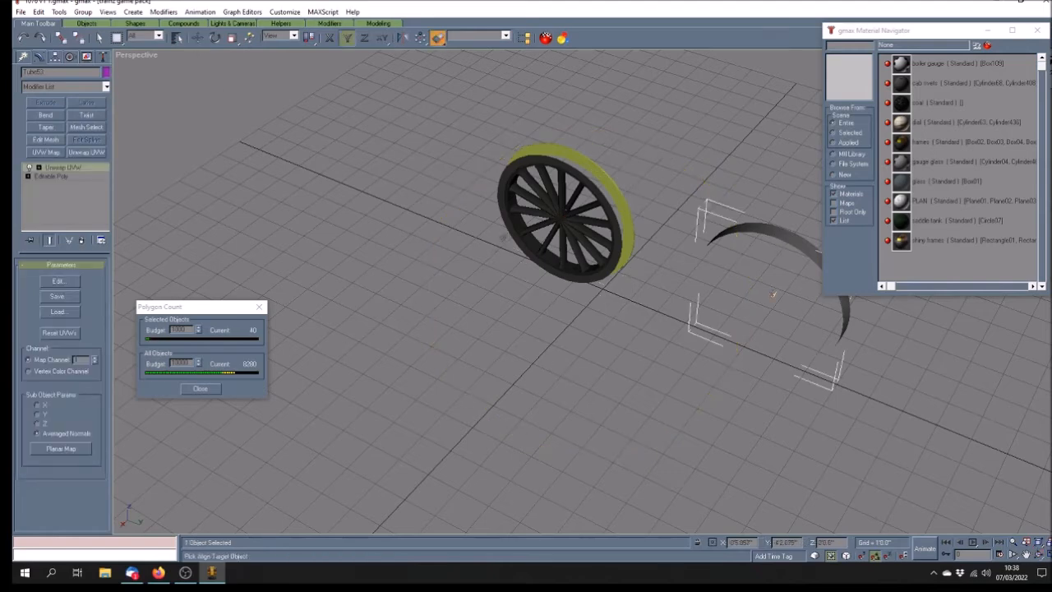
left_click(513, 234)
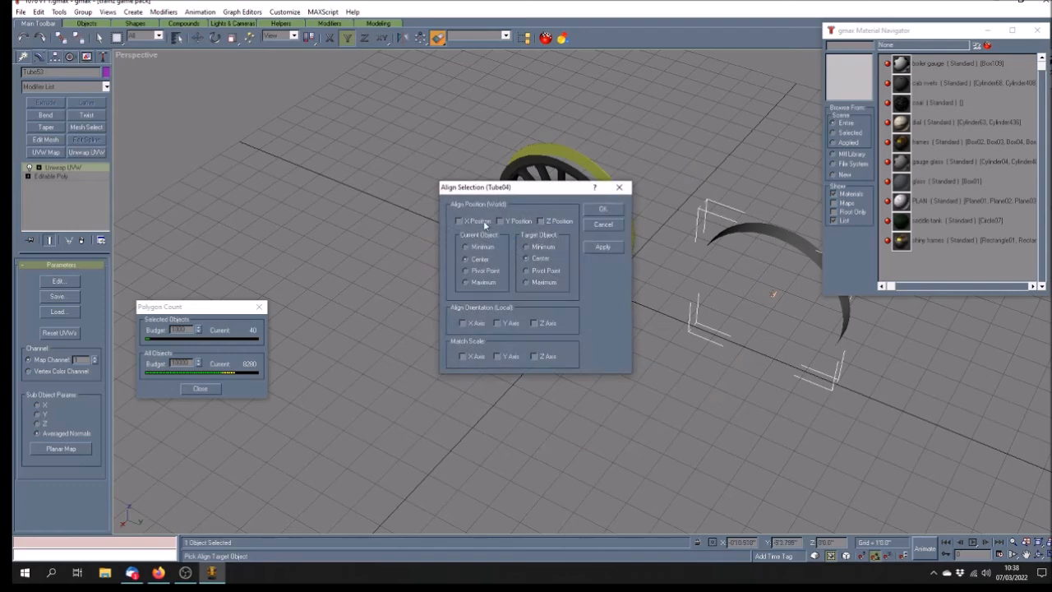
left_click(500, 221)
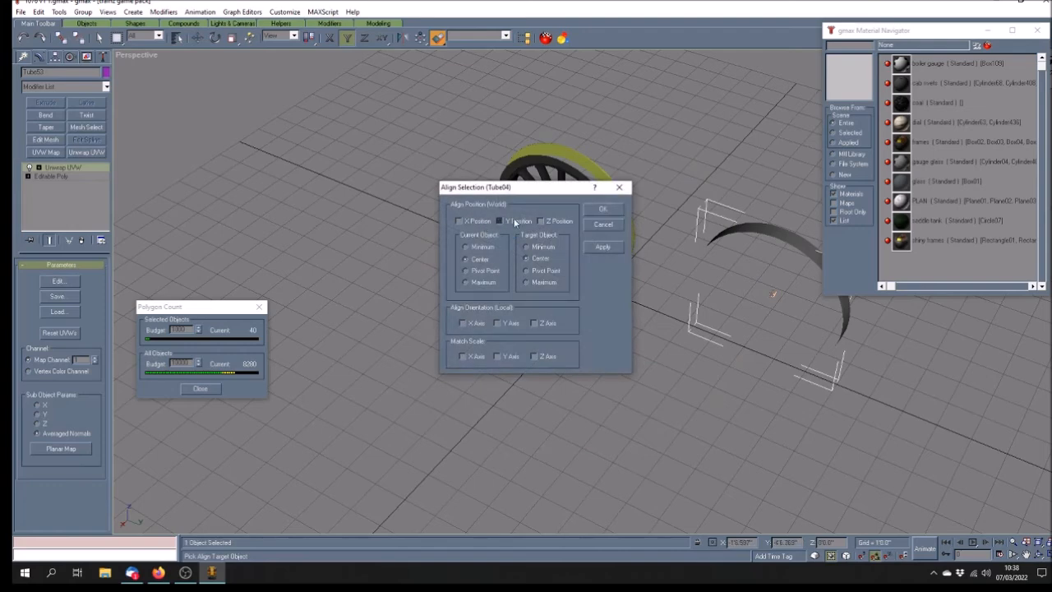
left_click(602, 209)
left_click(595, 333)
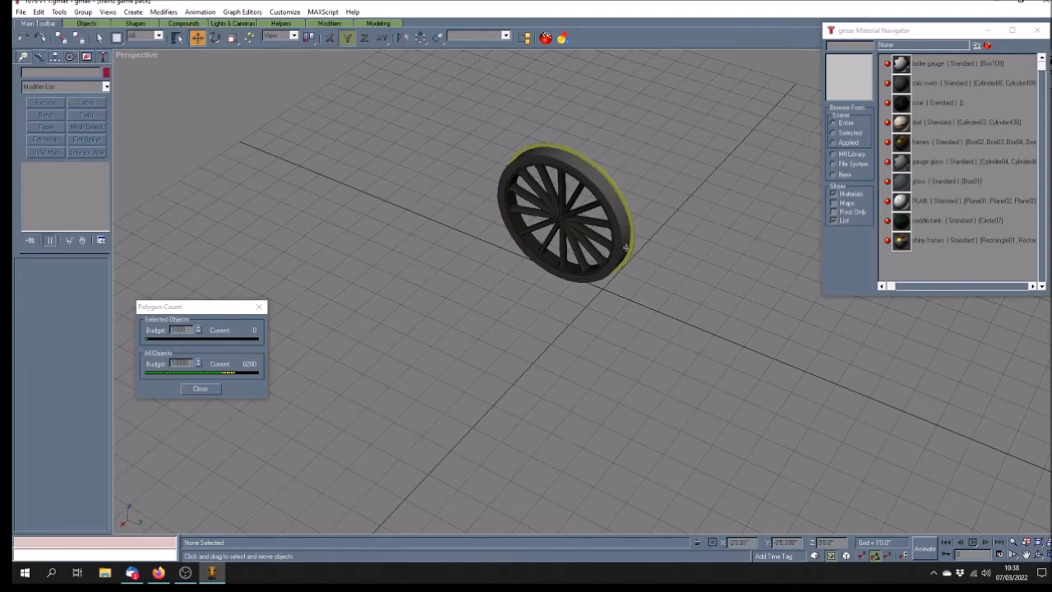
left_click(1039, 555)
mouse_move(602, 351)
left_mouse_down()
mouse_move(567, 336)
mouse_move(514, 338)
left_mouse_up()
mouse_move(634, 368)
left_mouse_down()
mouse_move(587, 359)
mouse_move(634, 381)
mouse_move(650, 336)
mouse_move(658, 348)
mouse_move(744, 359)
mouse_move(644, 338)
mouse_move(642, 322)
mouse_move(667, 323)
mouse_move(643, 306)
mouse_move(690, 327)
left_mouse_up()
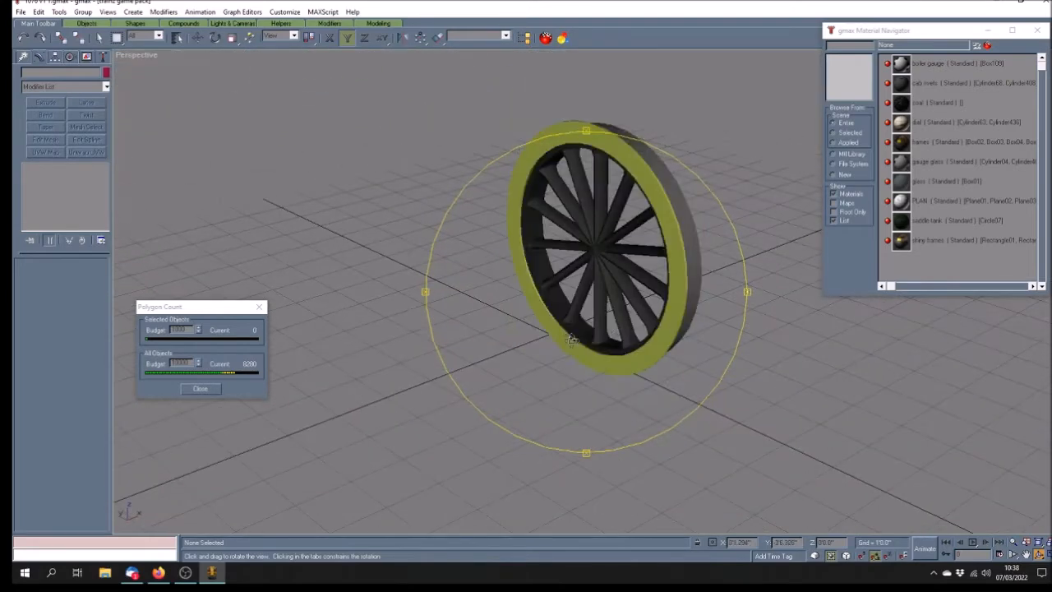
mouse_move(573, 338)
left_mouse_down()
mouse_move(507, 340)
mouse_move(514, 350)
left_mouse_up()
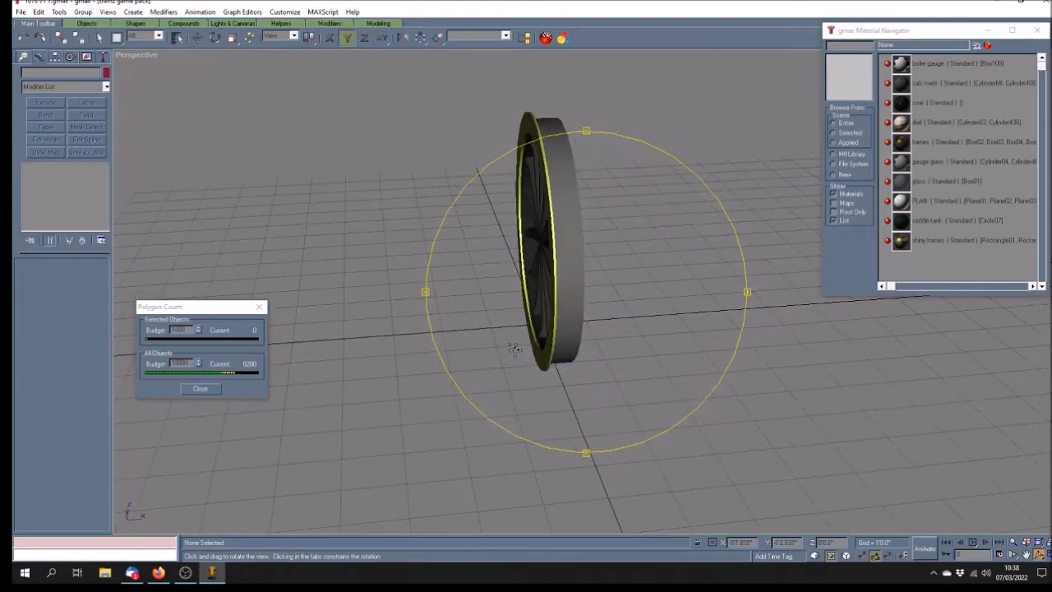
mouse_move(514, 349)
left_mouse_down()
mouse_move(563, 363)
mouse_move(548, 374)
left_mouse_up()
left_click(98, 37)
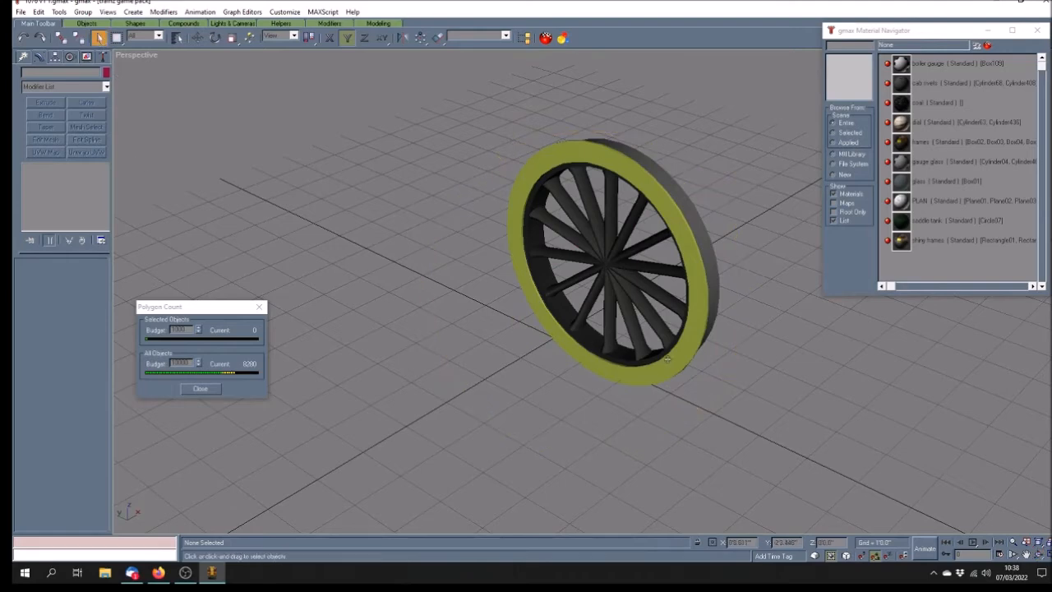
left_click(1040, 555)
left_click_drag(576, 362, 481, 365)
left_click(98, 37)
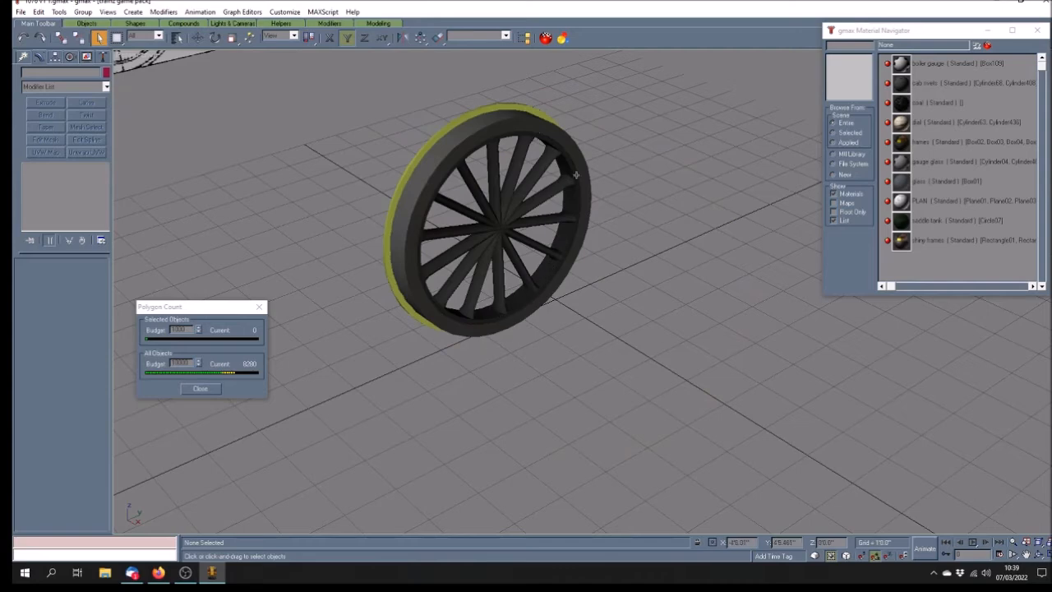
left_click(1040, 556)
mouse_move(577, 367)
left_mouse_down()
mouse_move(666, 365)
mouse_move(643, 345)
mouse_move(686, 331)
mouse_move(586, 252)
mouse_move(560, 255)
left_mouse_up()
left_click_drag(607, 282, 670, 285)
left_click(98, 37)
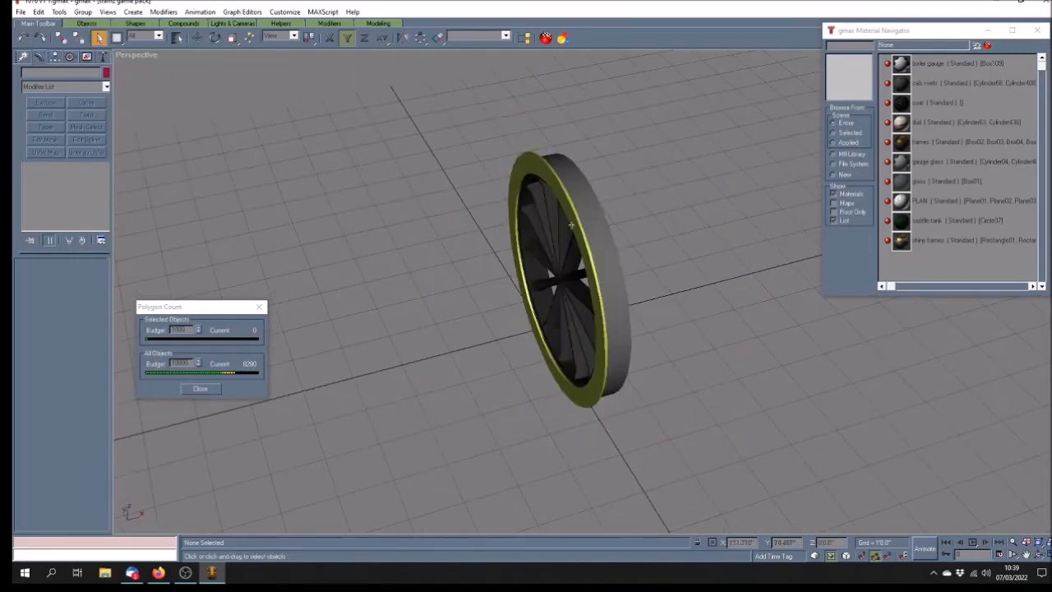
left_click(516, 202)
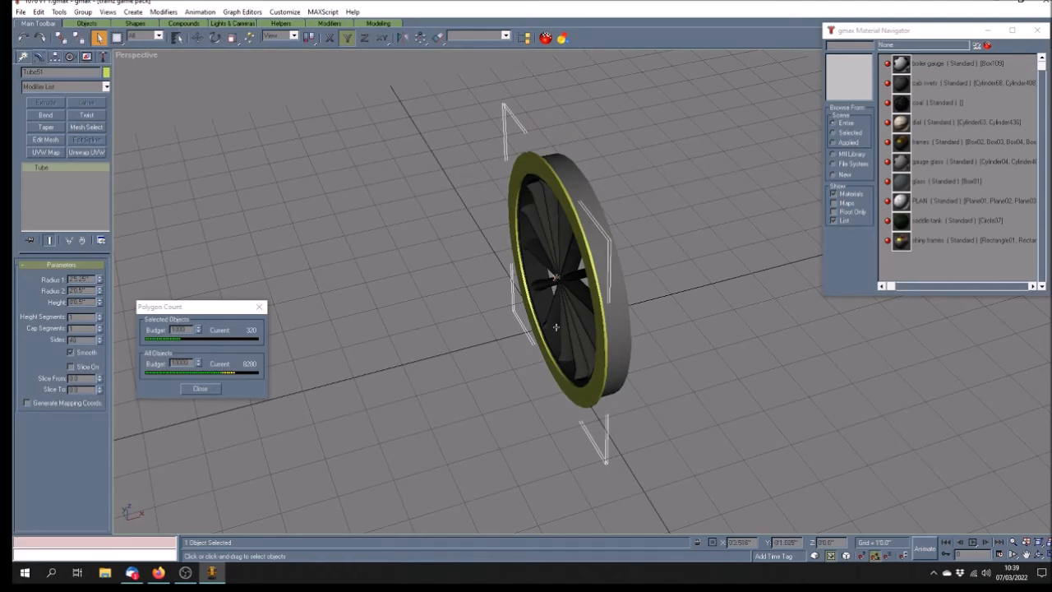
left_click(1040, 555)
left_click_drag(554, 313, 525, 293)
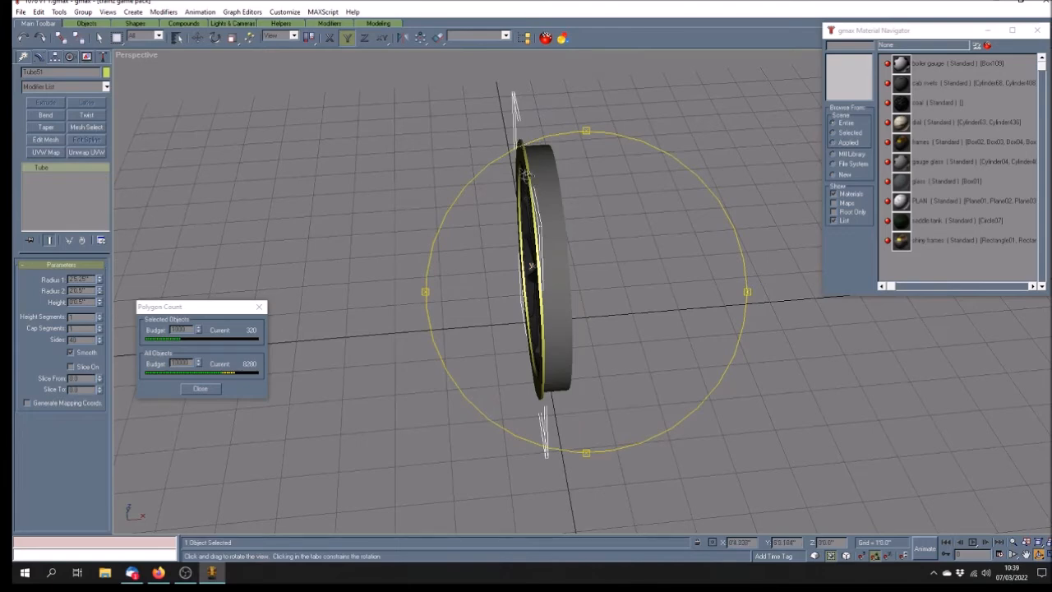
left_click_drag(554, 335, 662, 351)
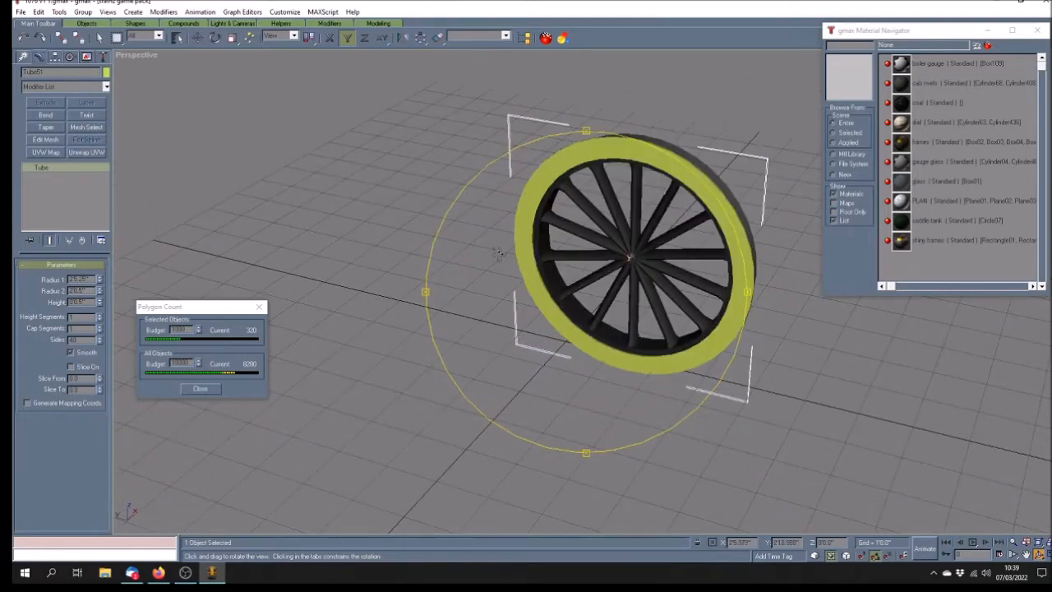
left_click_drag(720, 284, 528, 293)
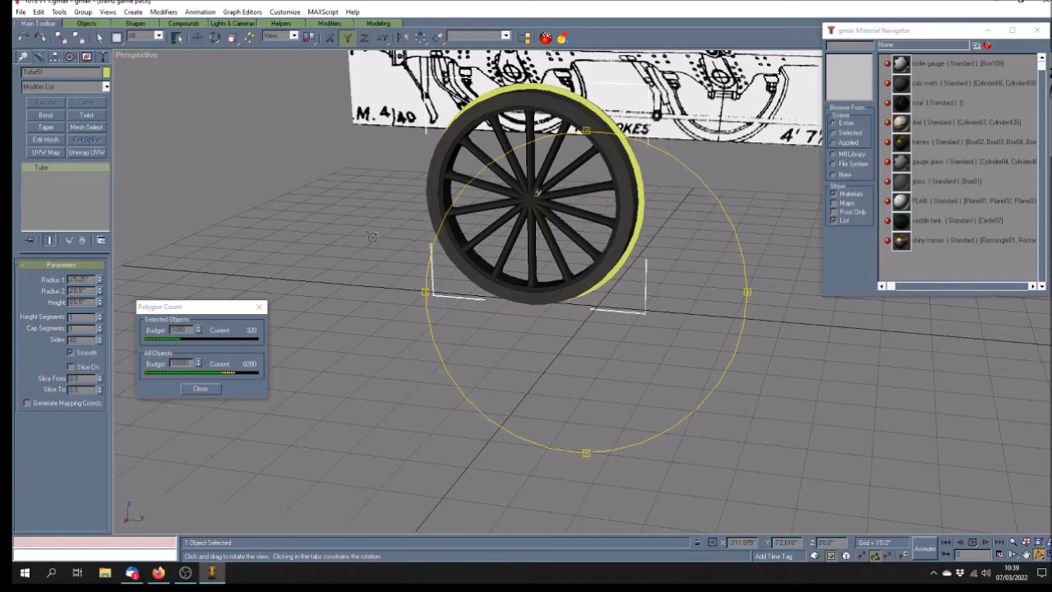
left_click(1026, 554)
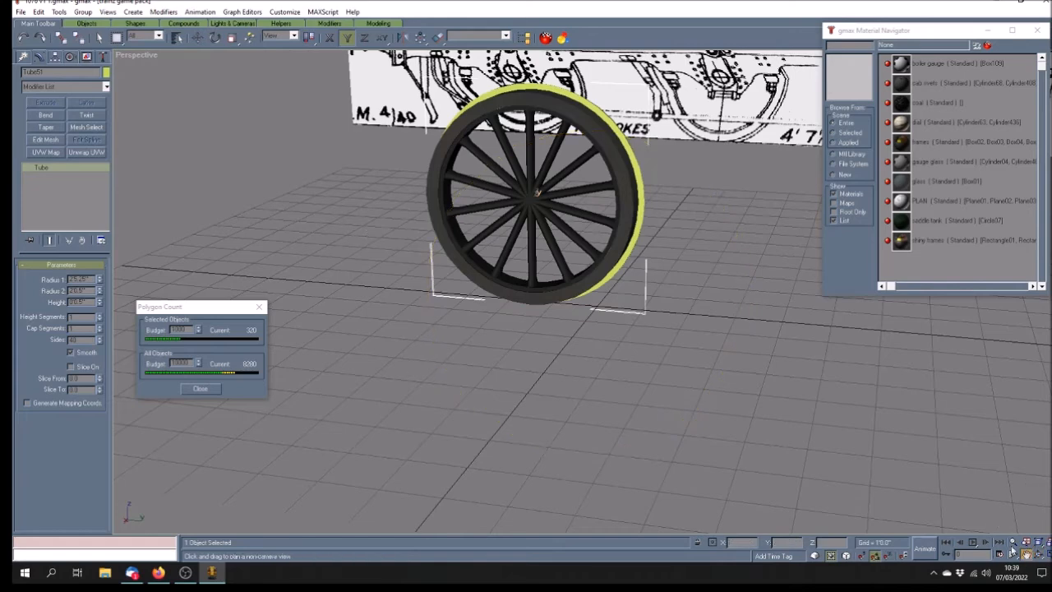
mouse_move(538, 242)
left_mouse_down()
mouse_move(463, 303)
mouse_move(460, 293)
left_mouse_up()
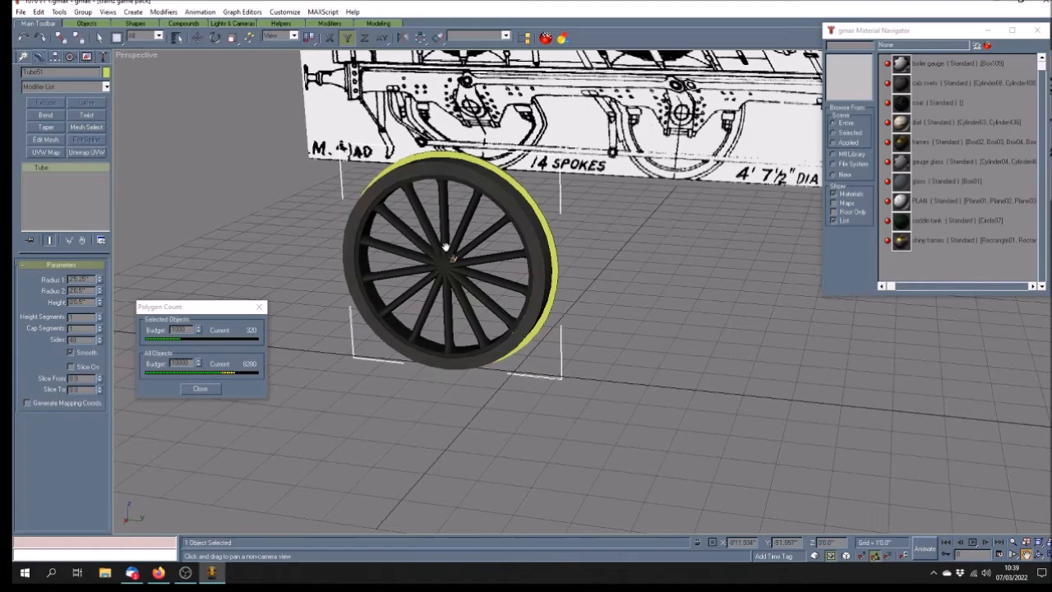
left_click(1038, 555)
mouse_move(543, 393)
left_mouse_down()
mouse_move(494, 345)
mouse_move(608, 357)
mouse_move(589, 355)
left_mouse_up()
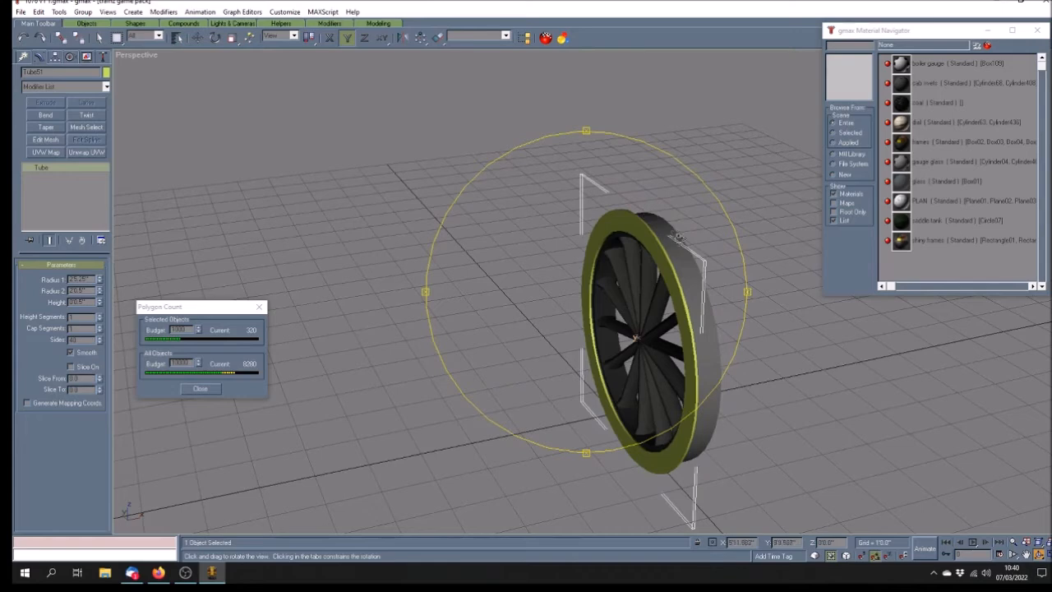
left_click_drag(610, 336, 618, 331)
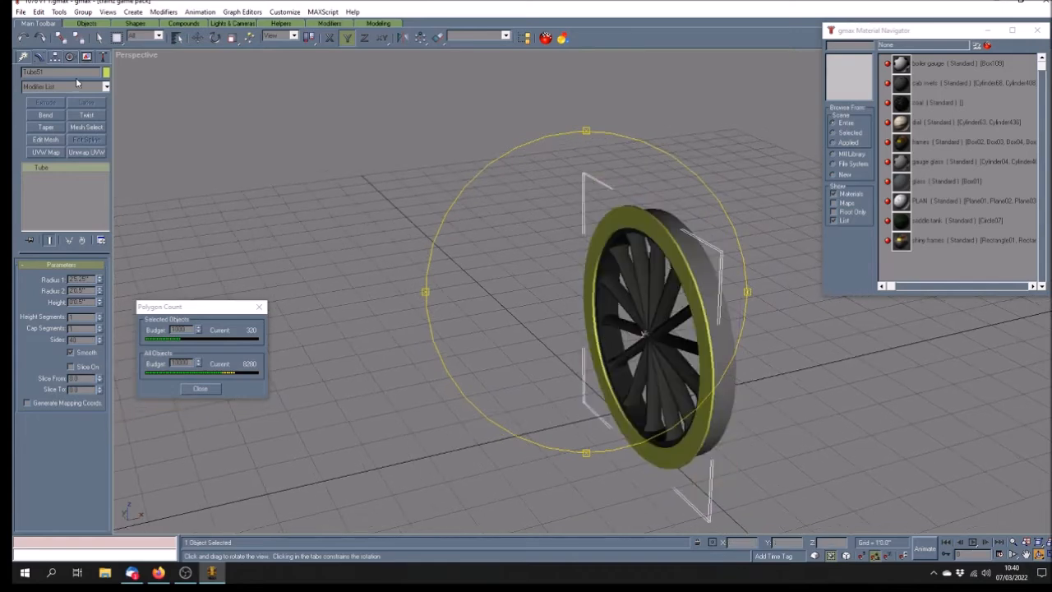
left_click(100, 38)
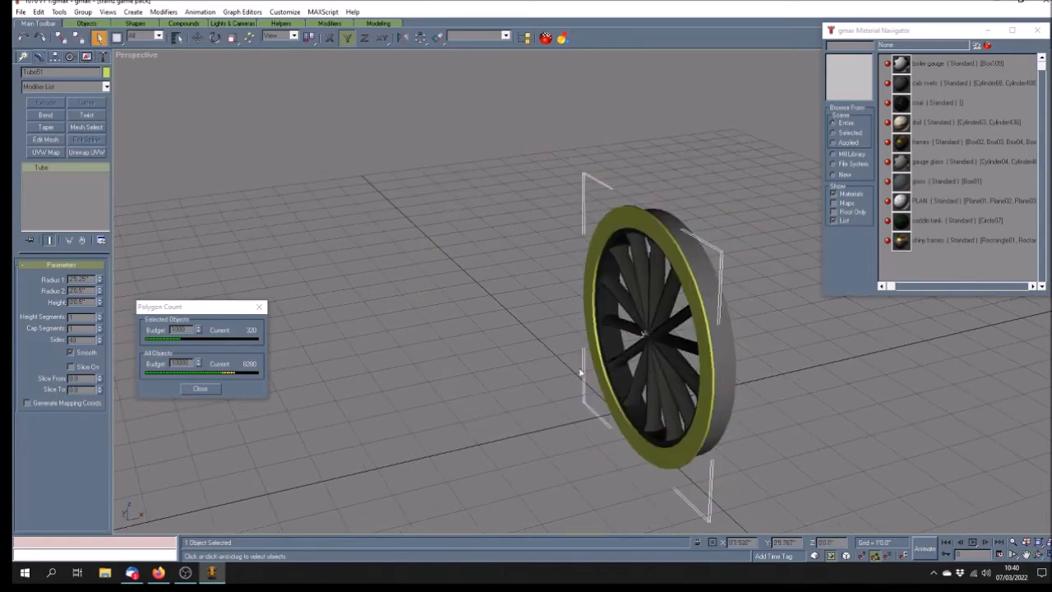
left_click(1039, 555)
left_click_drag(645, 374, 502, 374)
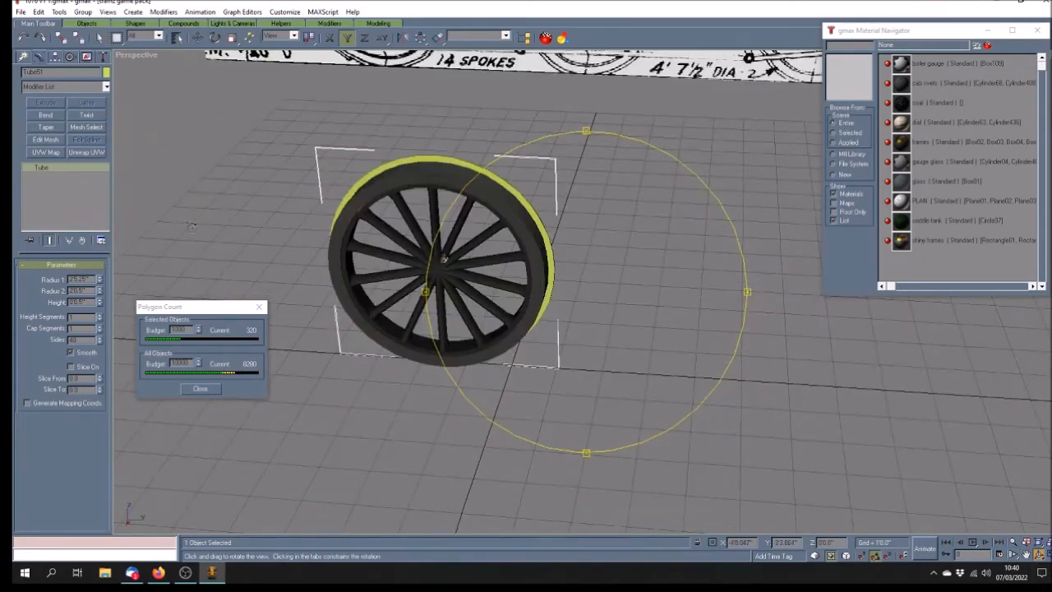
left_click(197, 38)
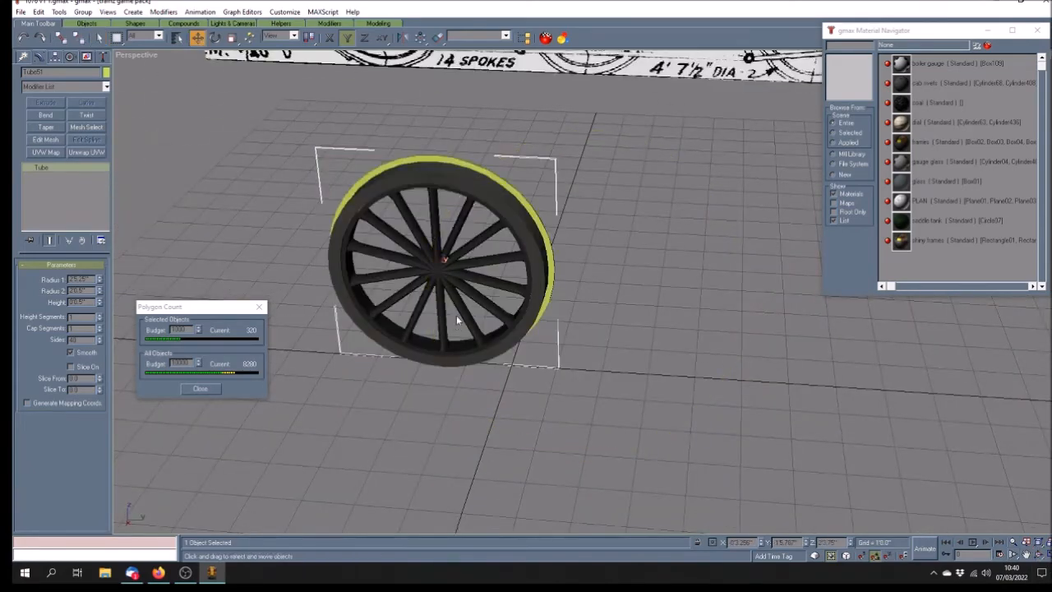
Shift-drag a copy of the yellow tyre to the right as Tube54, then deselect
left_click_drag(382, 168, 697, 184, "shift")
left_click(500, 328)
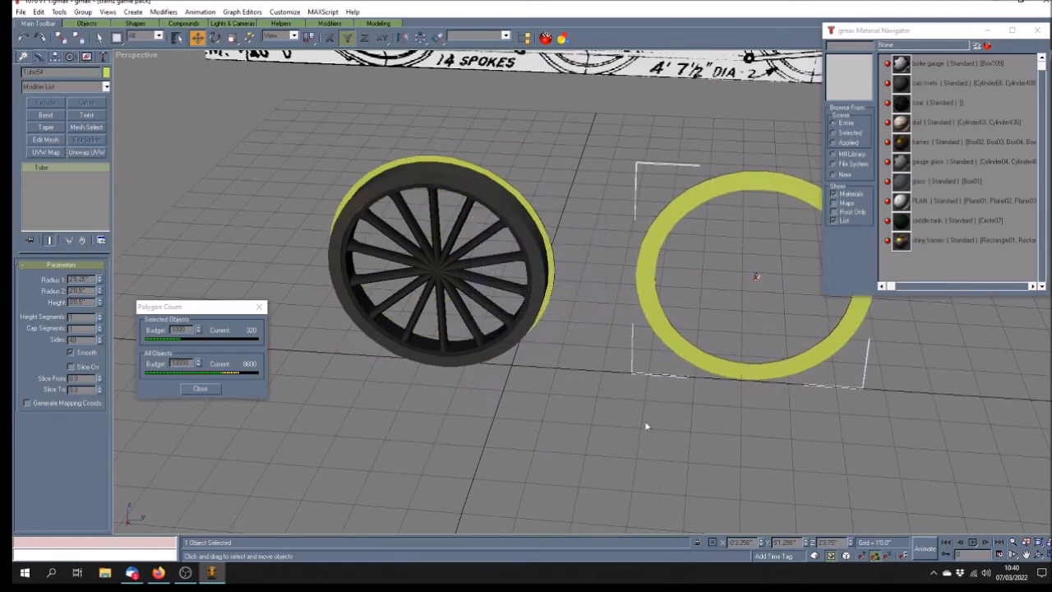
left_click(724, 432)
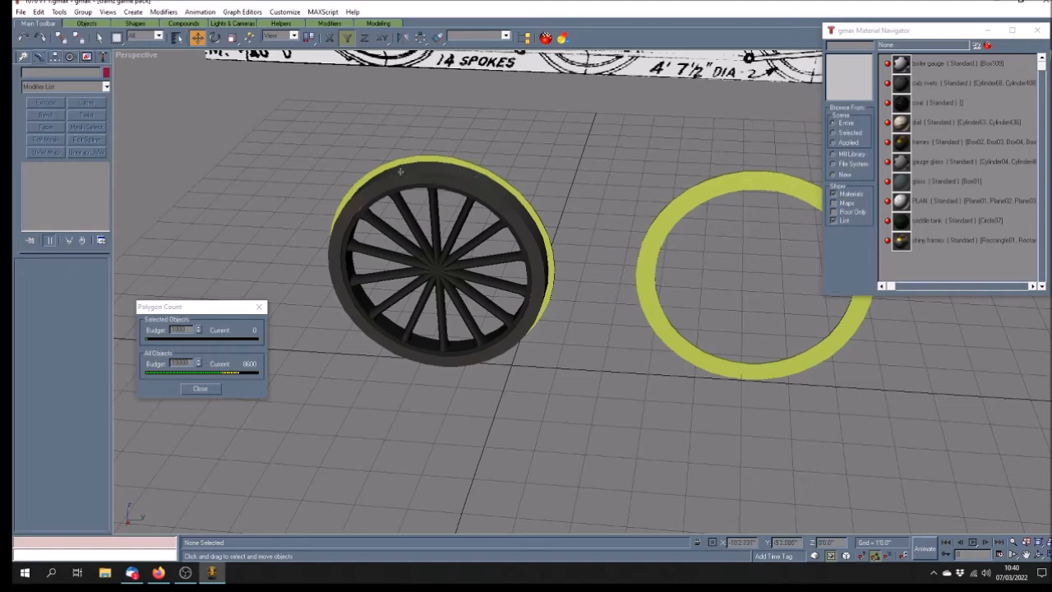
left_click(1026, 556)
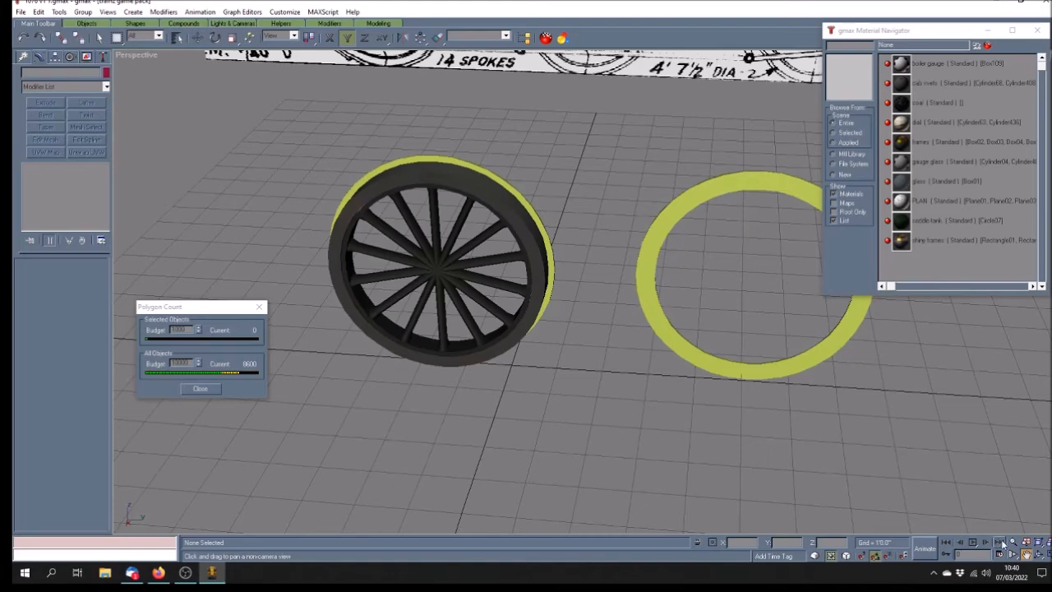
Switch to the four-viewport layout and pan the top view over the tyres
left_click(1040, 555)
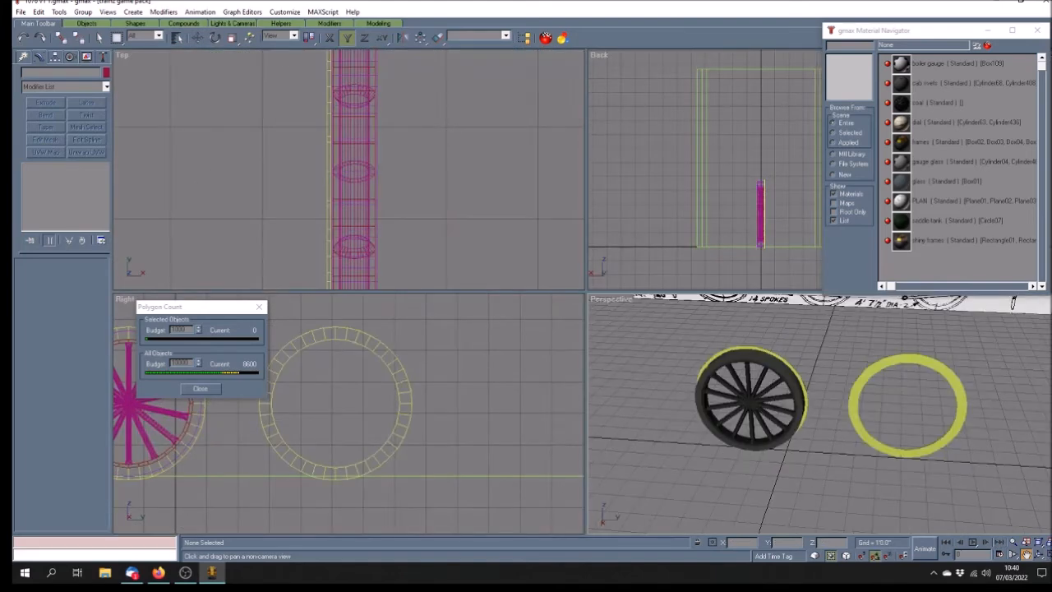
scroll(360, 178, "down", 10)
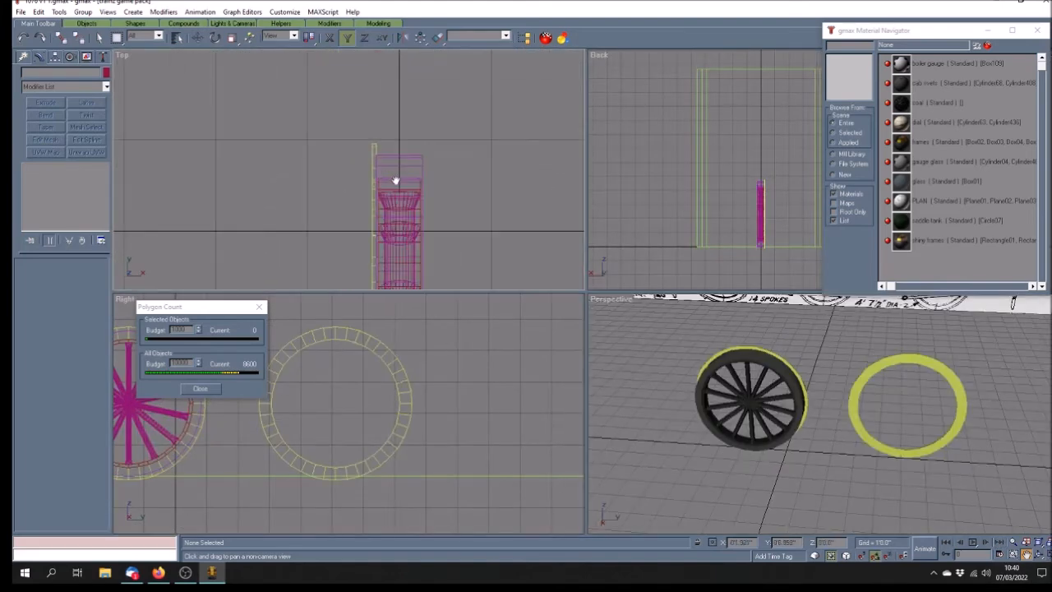
left_click_drag(391, 121, 404, 132)
scroll(425, 189, "up", 5)
left_click(99, 38)
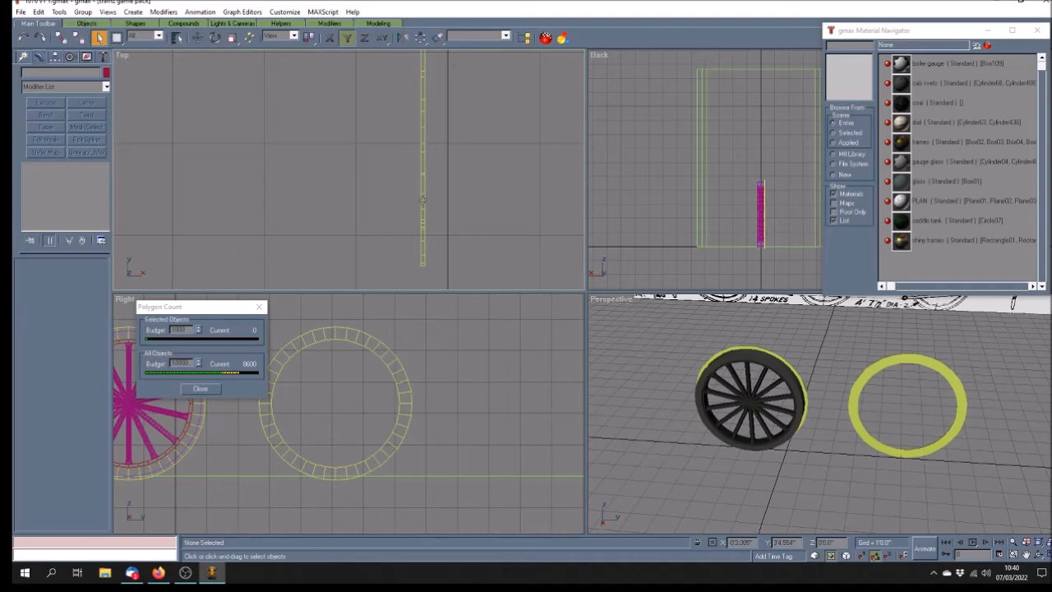
Give the cloned tyre Tube54 an Edit Mesh modifier and select its bottom vertices for moving
left_click(421, 207)
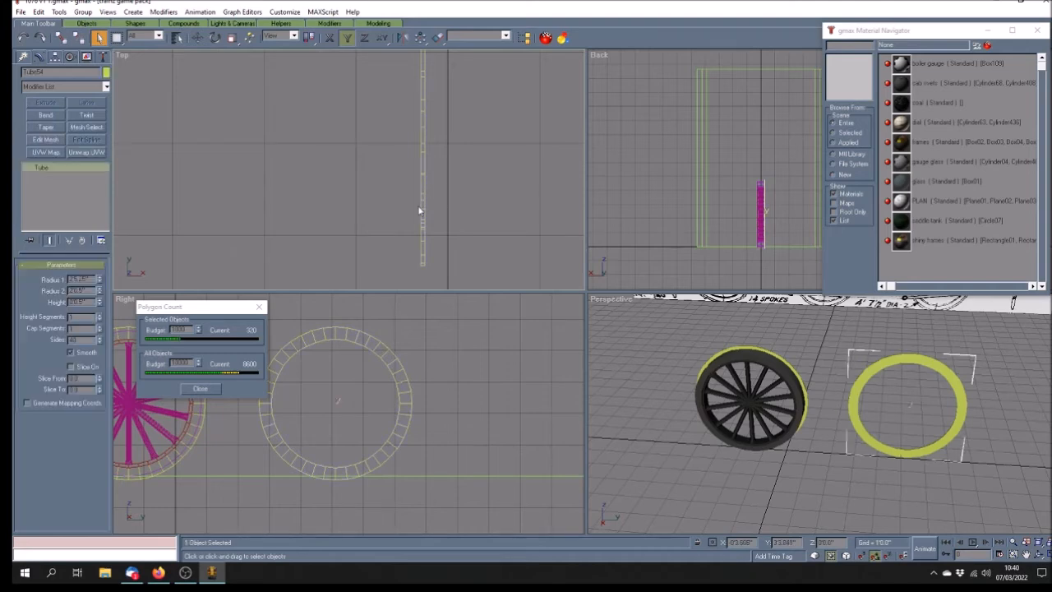
left_click(48, 140)
left_click(29, 168)
left_click(60, 176)
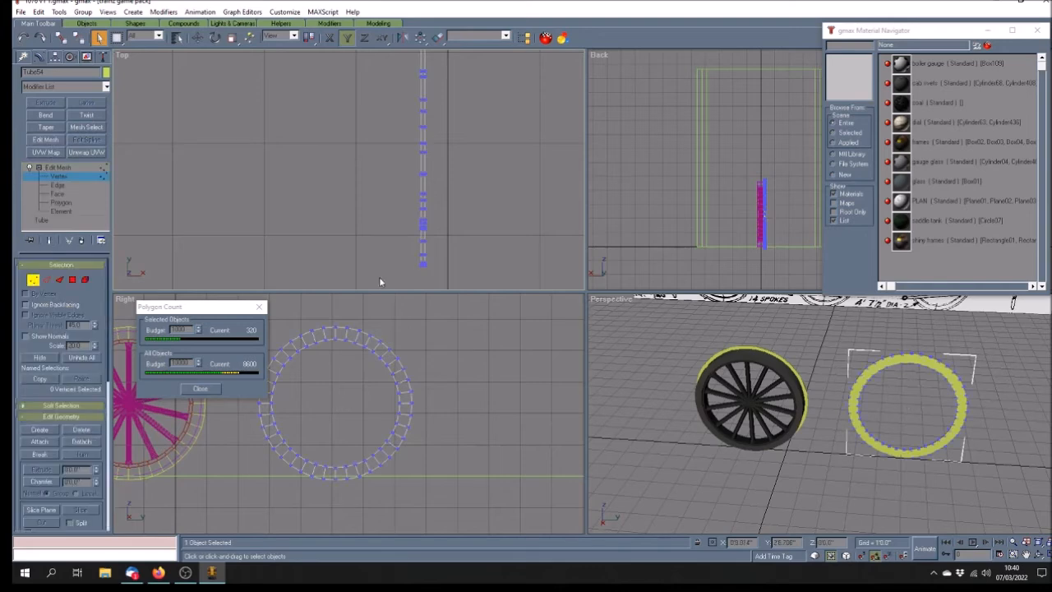
left_click(422, 259)
key("w")
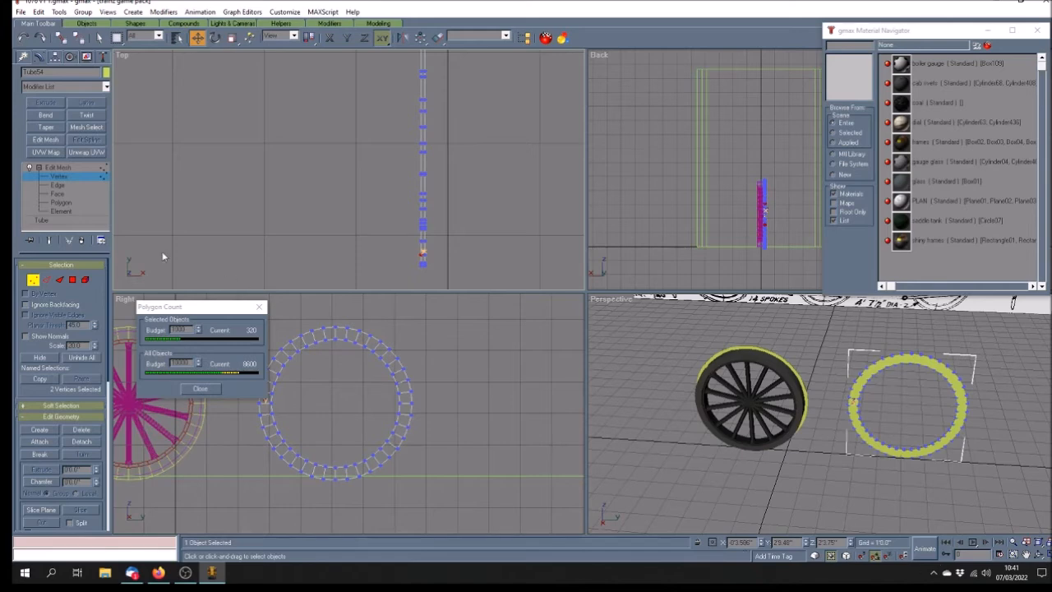
Leave vertex editing, deselect the ring, and frame it in a maximized Top view
left_click(73, 168)
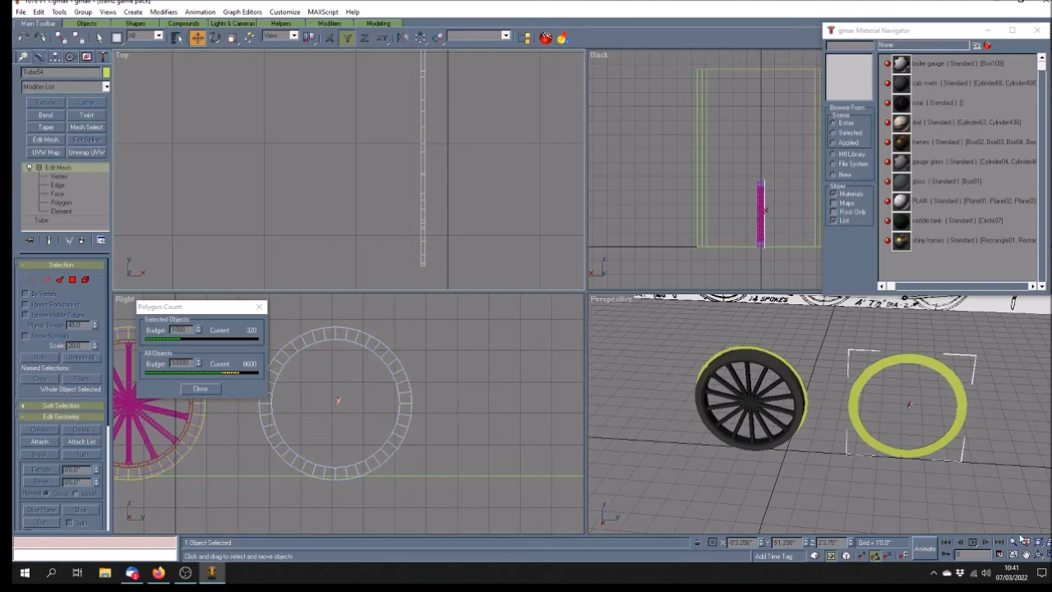
left_click(457, 246)
left_click(1027, 554)
left_click_drag(471, 195, 442, 202)
scroll(443, 202, "down", 2)
scroll(442, 202, "down", 2)
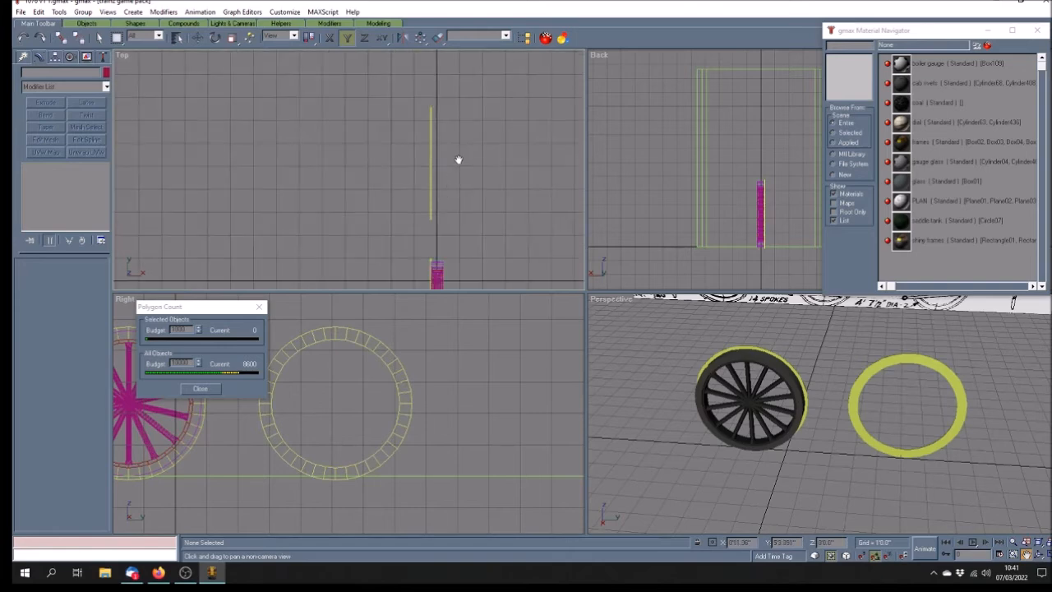
scroll(458, 160, "up", 1)
left_click(1040, 554)
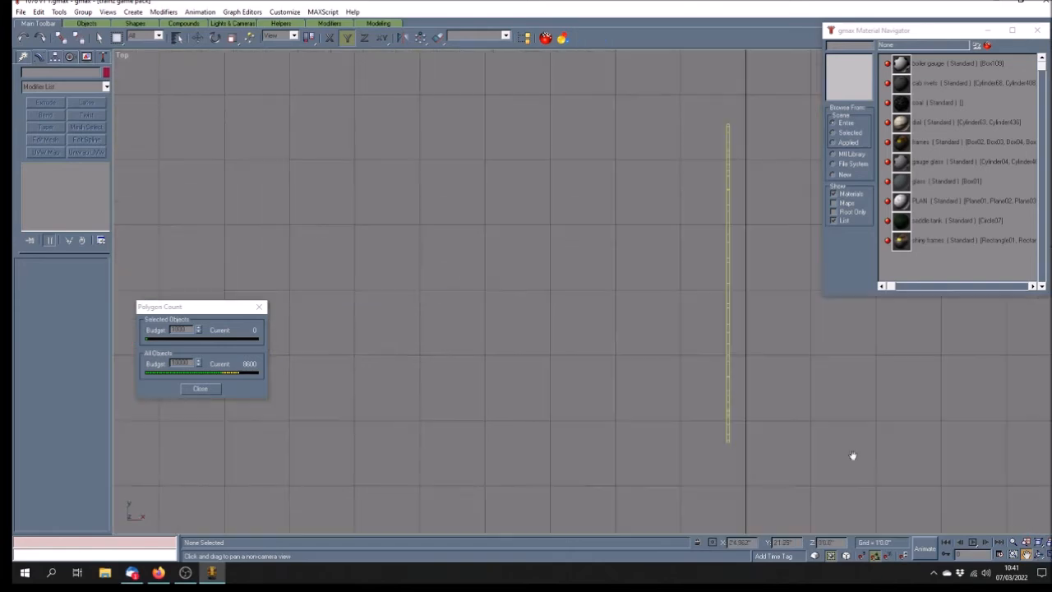
left_click_drag(650, 282, 385, 304)
Marquee-select and delete 80 of Tube54's vertices, cutting it to 80 polygons
left_click(99, 38)
left_click(458, 235)
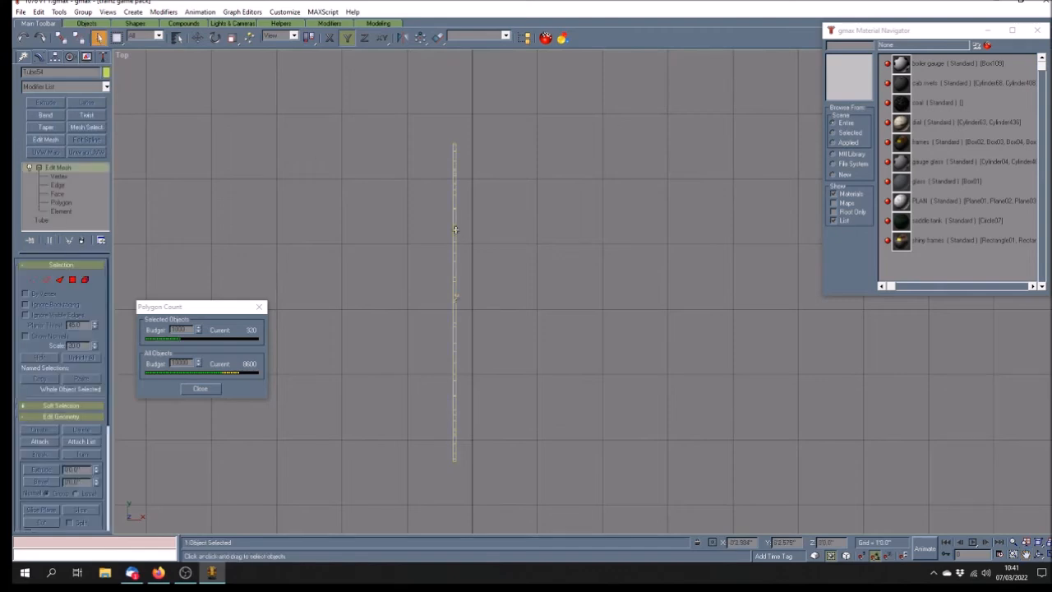
left_click(77, 176)
left_click_drag(380, 92, 454, 498)
key("Delete")
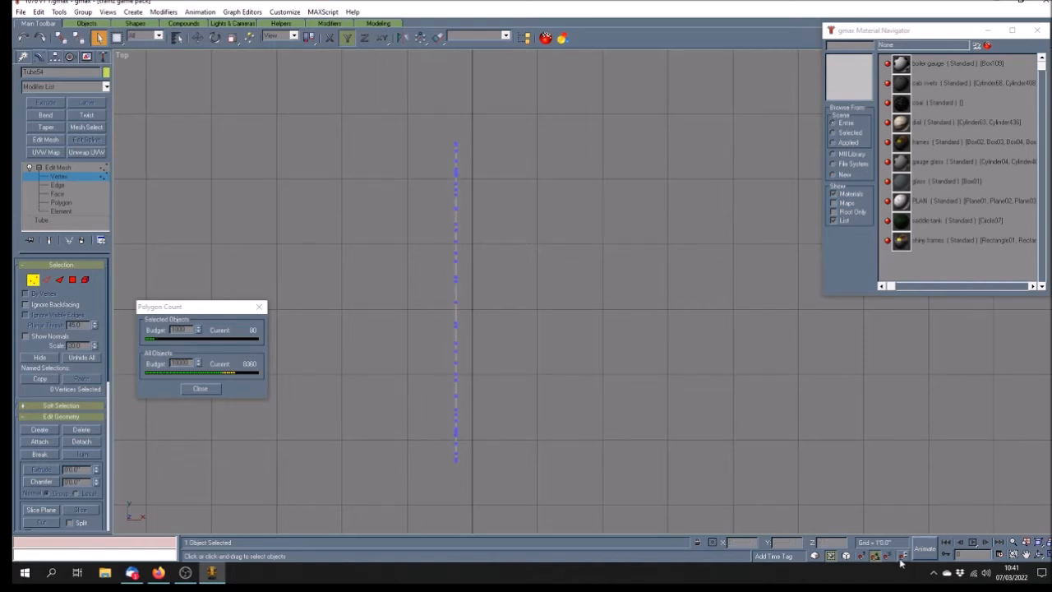
left_click(1050, 555)
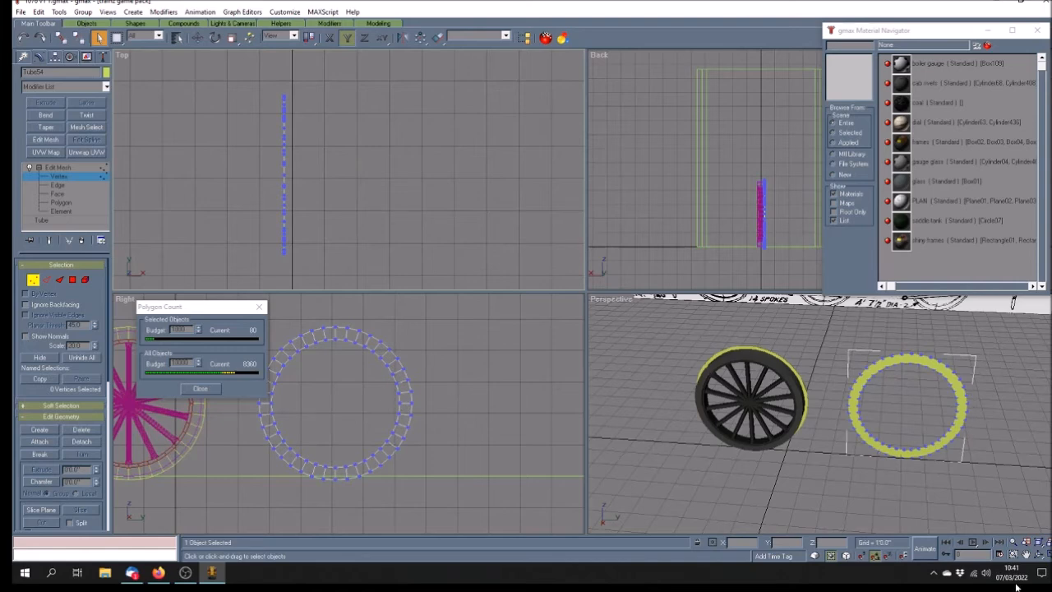
left_click(1026, 555)
left_click_drag(370, 371, 474, 372)
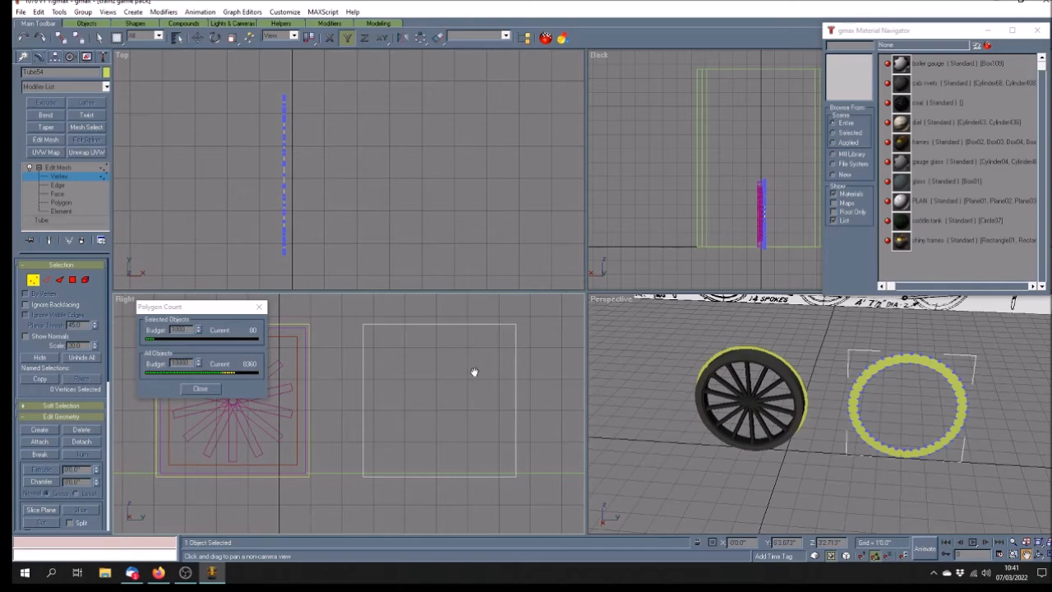
Marquee-select Tube54's outer edge vertices in the maximized Right view until all 40 are selected
left_click(1049, 555)
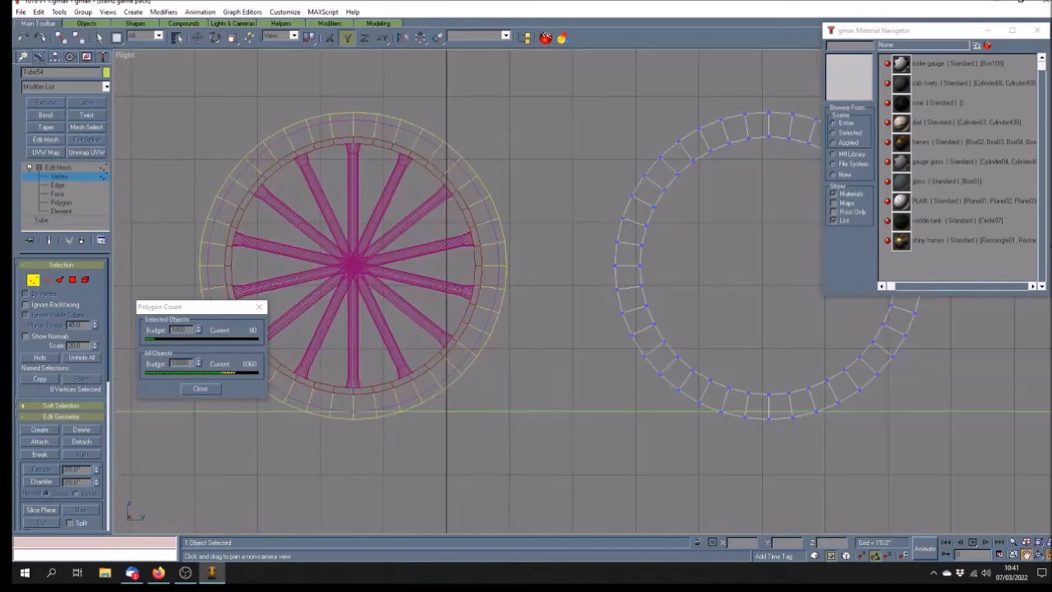
left_click_drag(769, 313, 561, 326)
left_click(99, 38)
left_click_drag(466, 95, 622, 423)
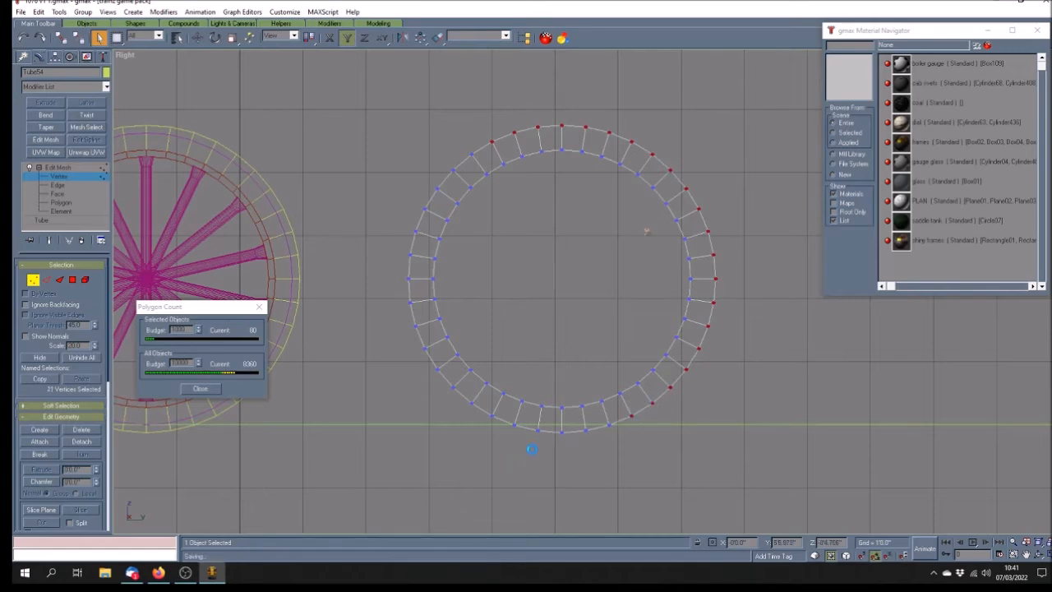
left_click_drag(623, 424, 526, 419, "ctrl")
left_click_drag(444, 401, 481, 394, "ctrl")
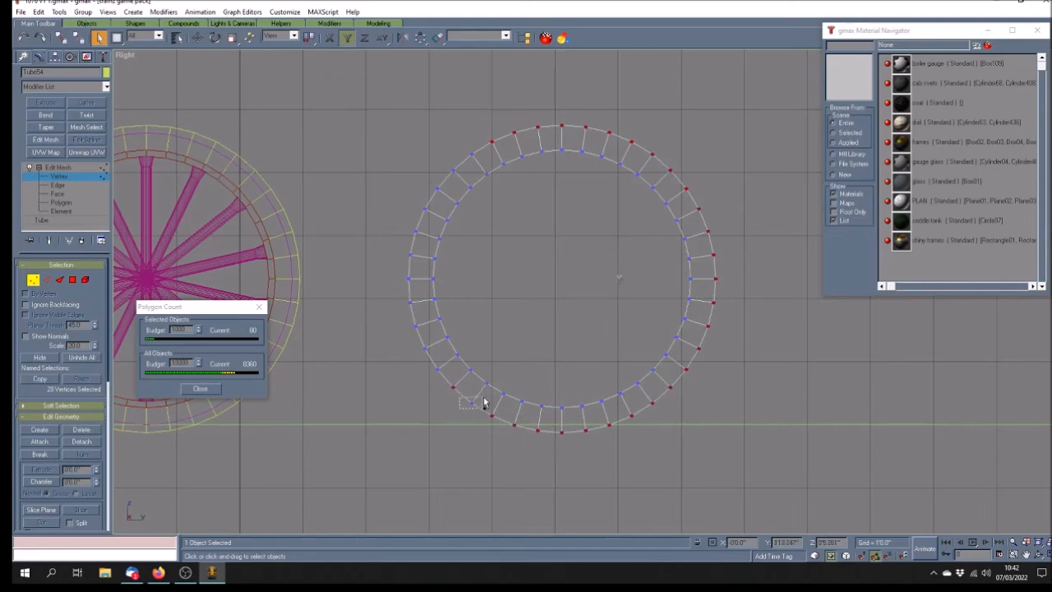
left_click_drag(423, 374, 439, 382, "ctrl")
left_click_drag(400, 232, 423, 320, "ctrl")
left_click_drag(409, 176, 441, 220, "ctrl")
left_click_drag(441, 136, 480, 180, "ctrl")
left_click(198, 37)
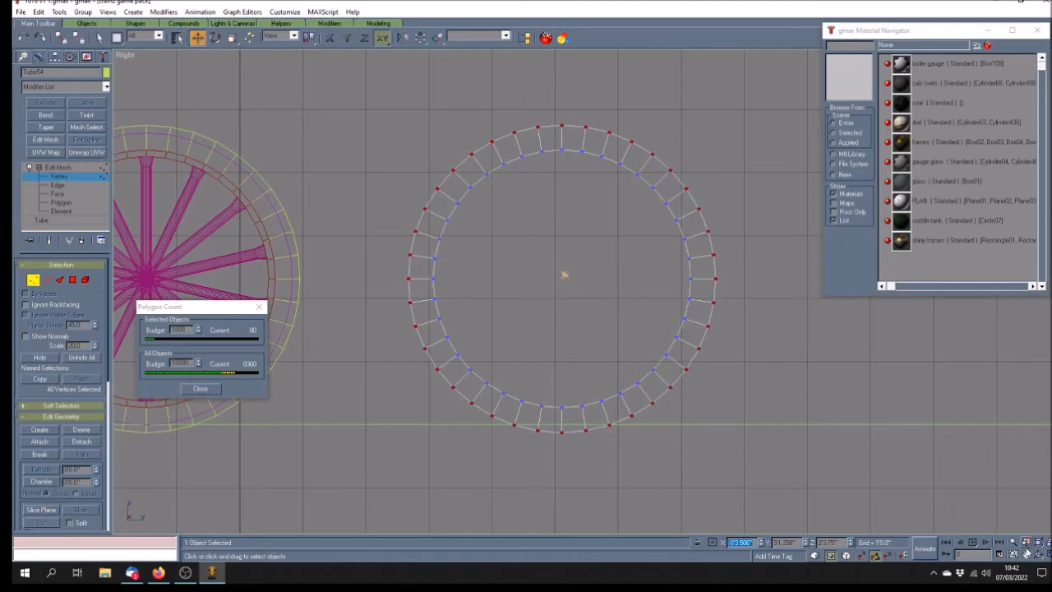
Orbit the Perspective view edge-on to the ring and collapse Tube54's modifier stack
left_click(1048, 553)
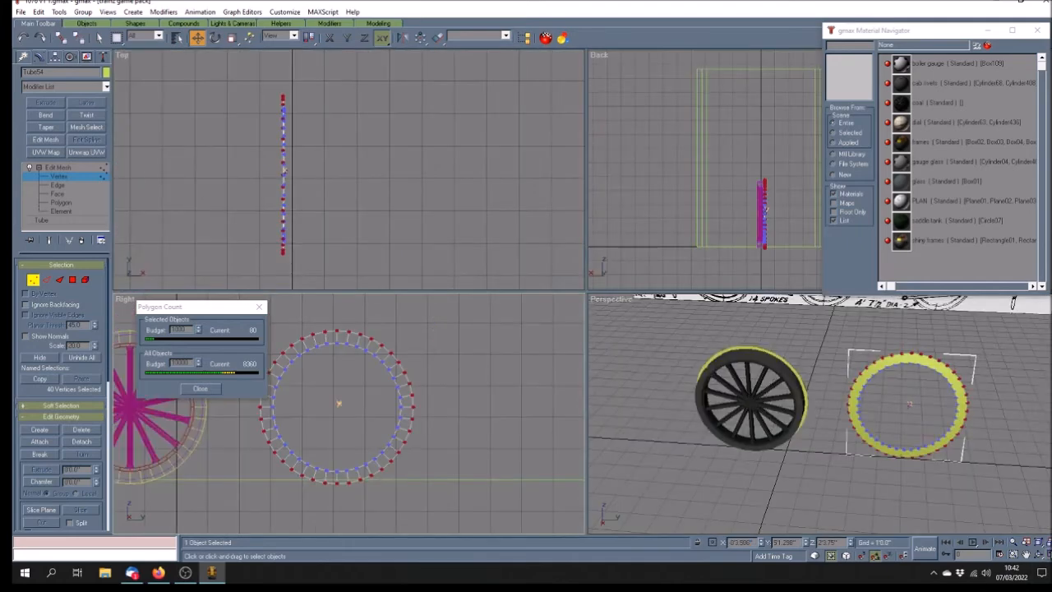
left_click(1028, 554)
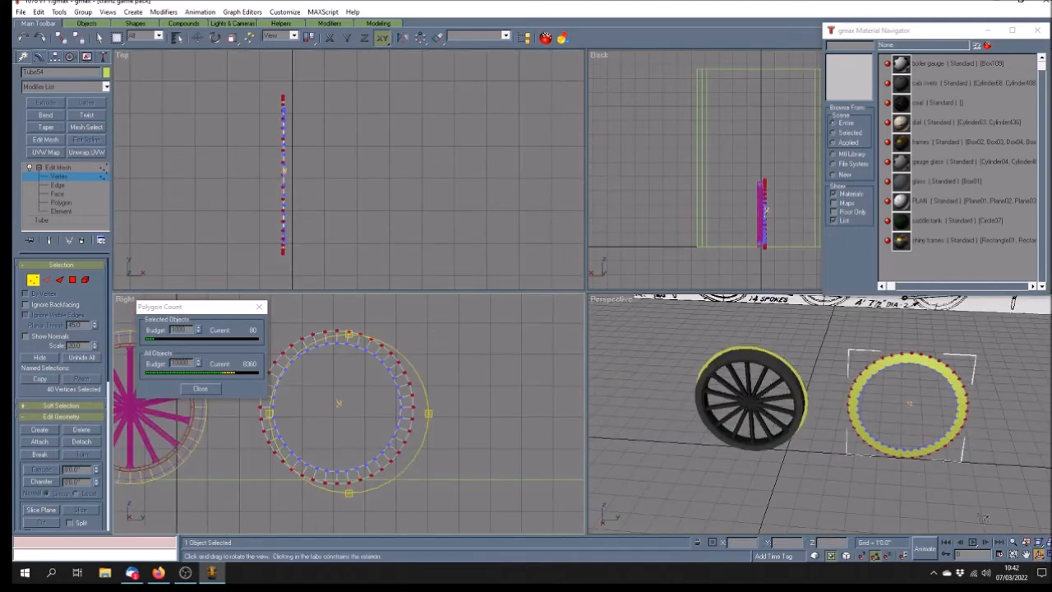
left_click_drag(920, 422, 827, 425)
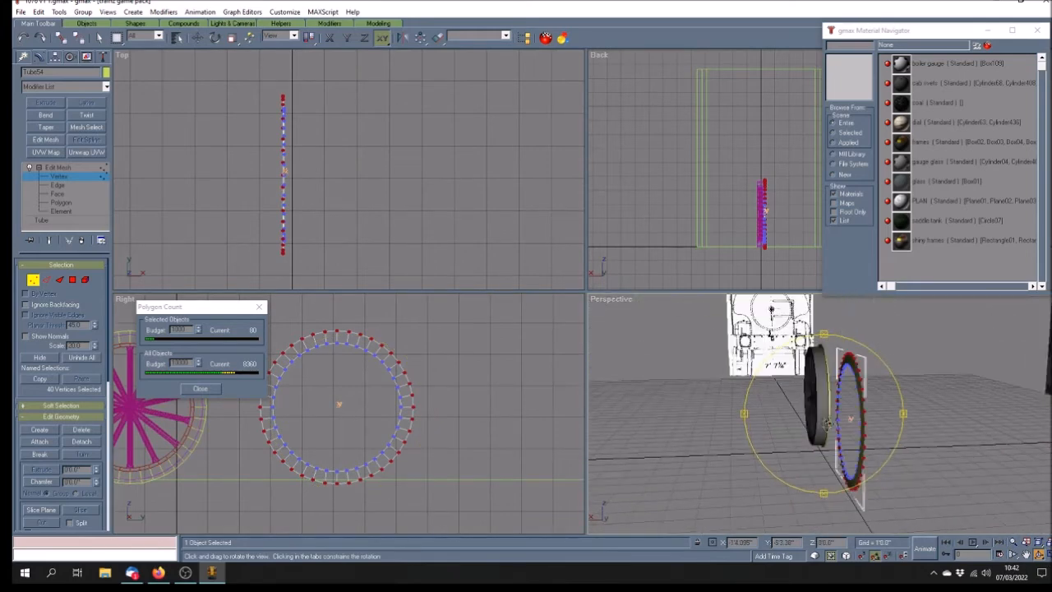
left_click(1039, 555)
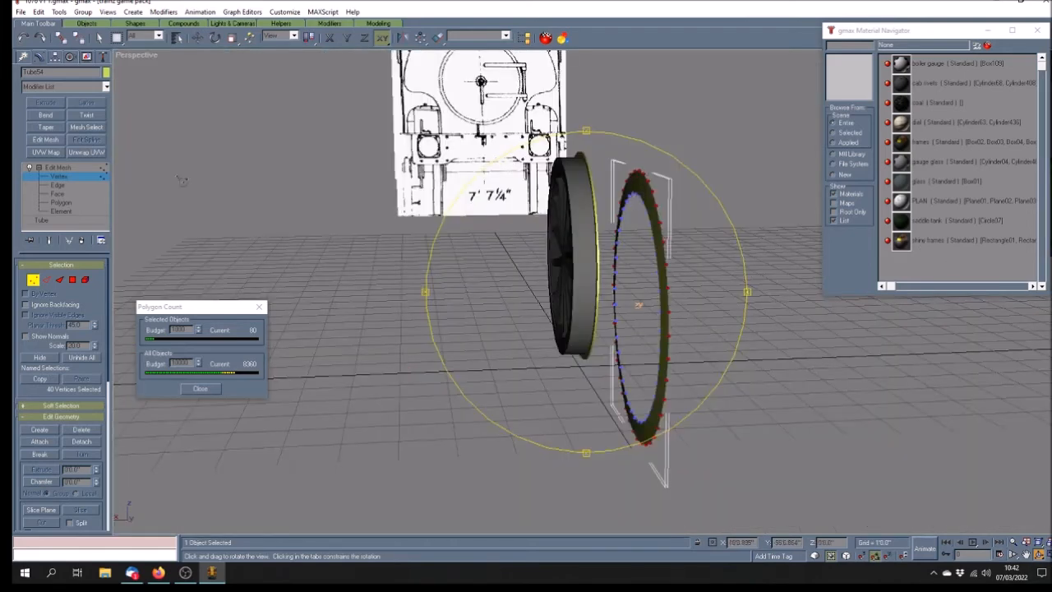
left_click(56, 167)
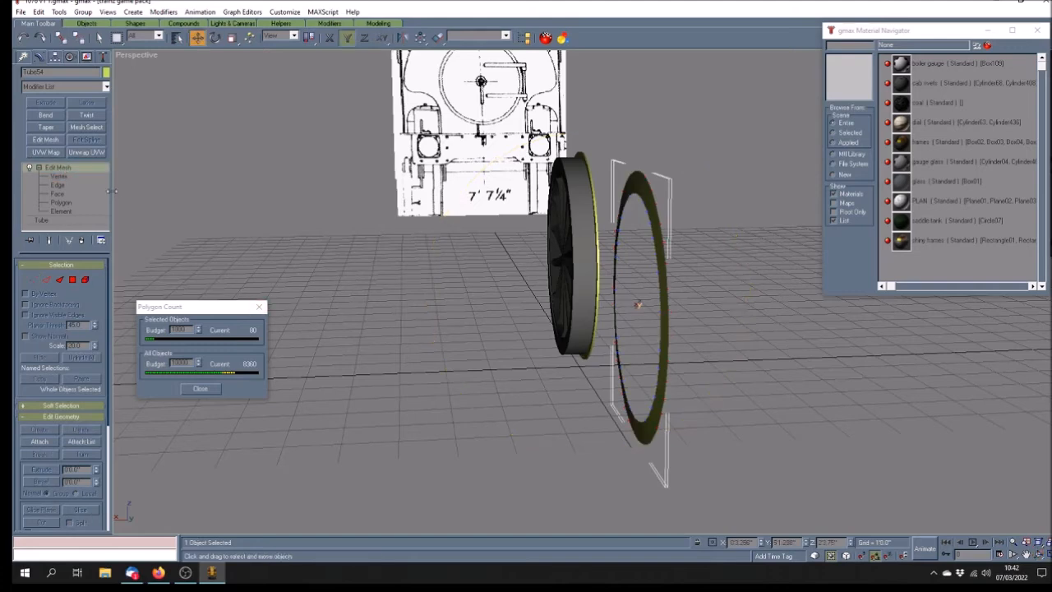
right_click(88, 171)
left_click(115, 273)
Convert Tube54 to an editable poly and apply the shiny frames material
right_click(79, 170)
left_click(120, 250)
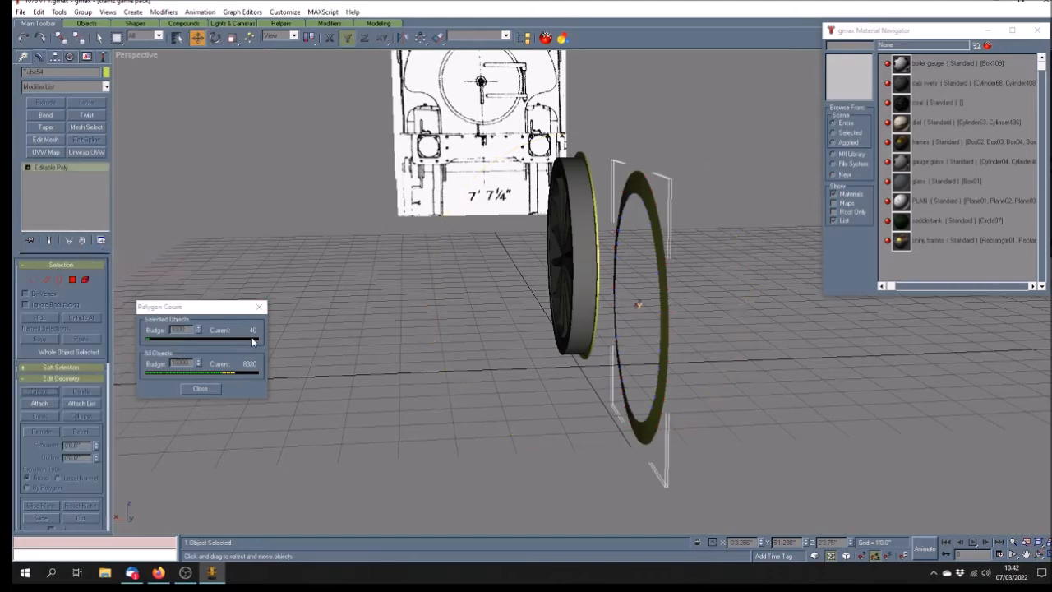
left_click(945, 240)
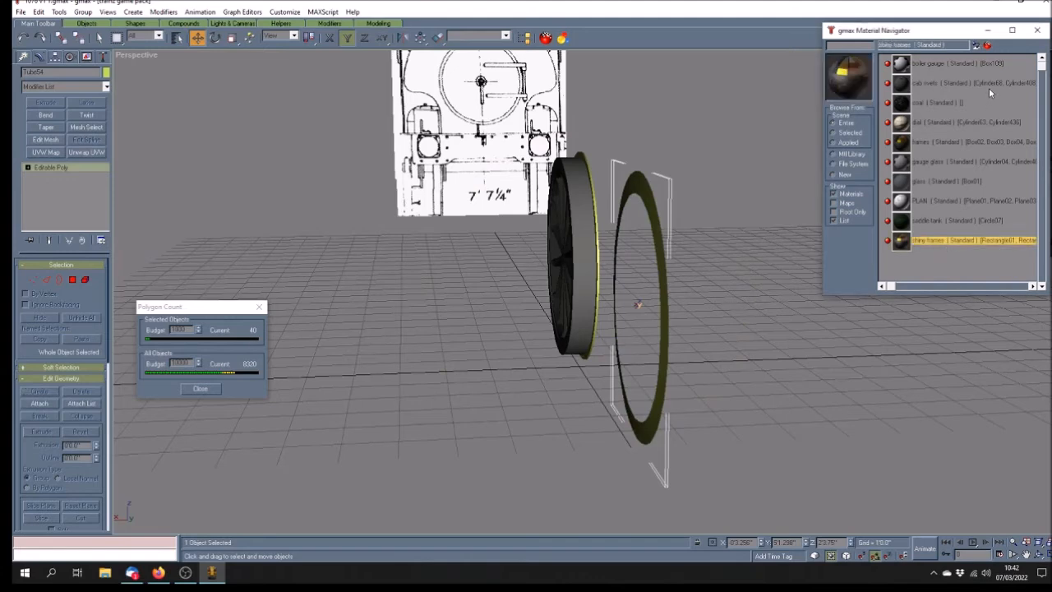
left_click(977, 47)
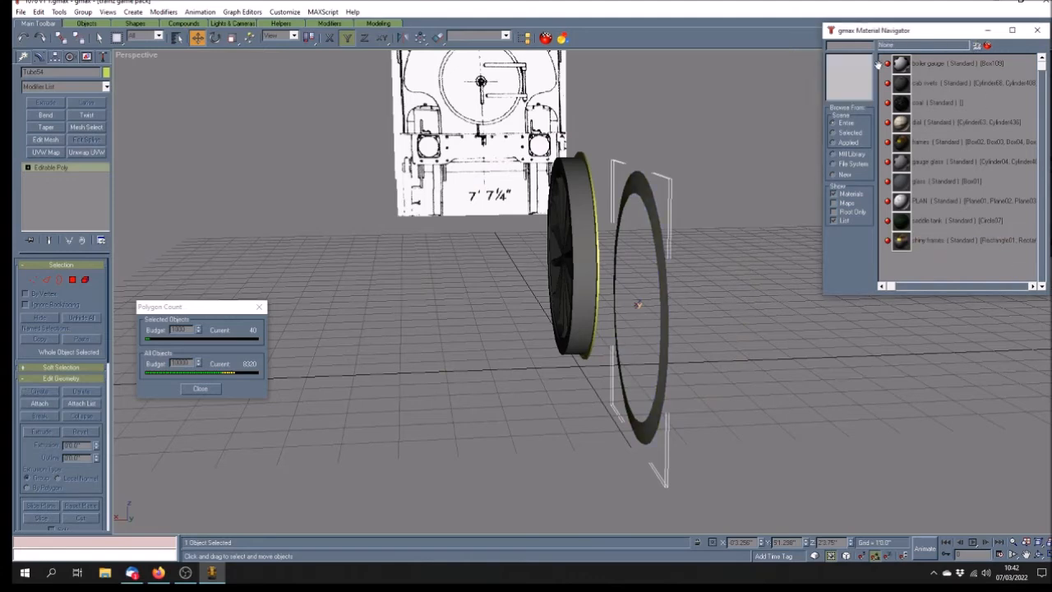
Add Unwrap UVW, show Map #2, and scale all UVs to one point on the upper grey strip
left_click(87, 152)
left_click(57, 281)
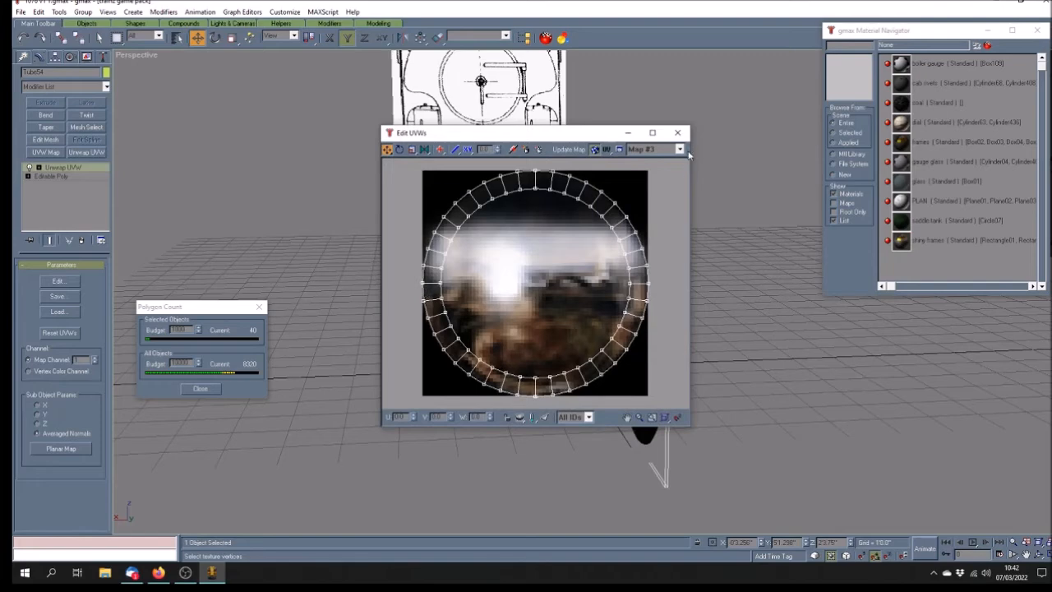
left_click(680, 149)
left_click(645, 171)
left_click(412, 150)
left_click_drag(411, 163, 698, 421)
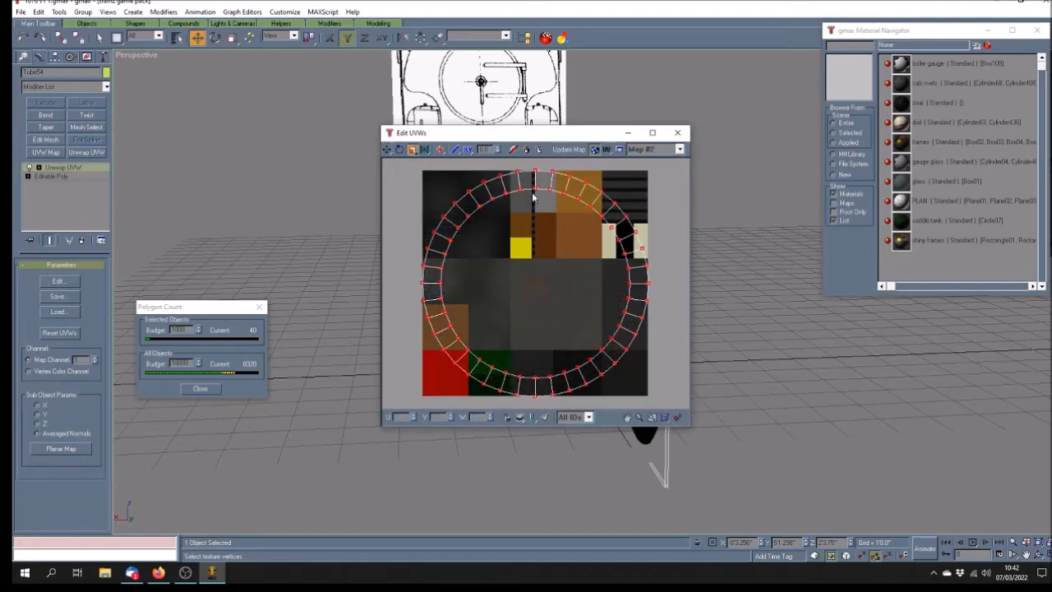
left_click_drag(536, 187, 570, 570)
left_click_drag(539, 273, 545, 312)
left_click(386, 150)
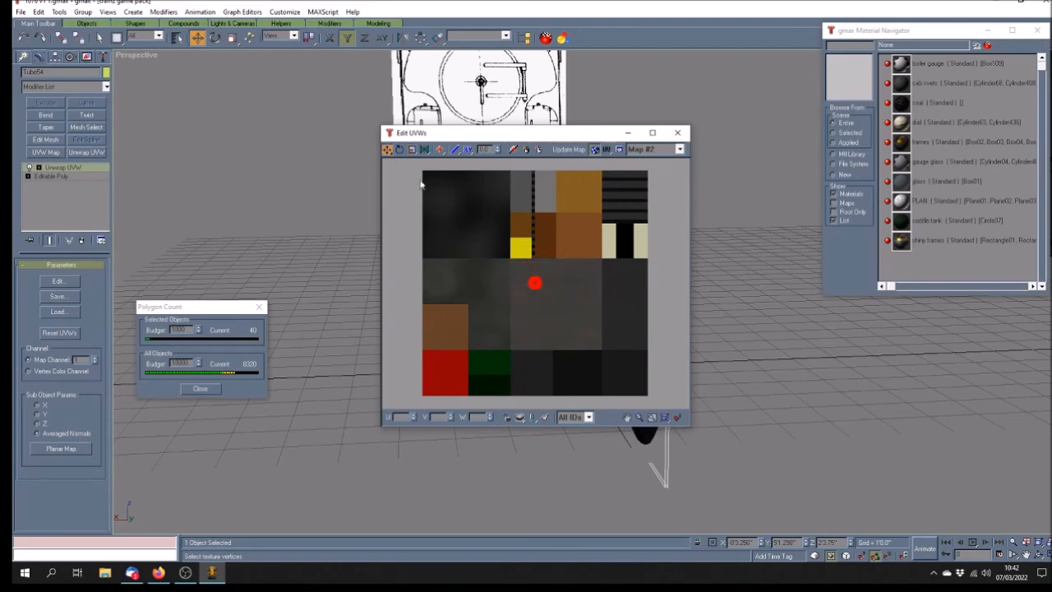
left_click_drag(531, 287, 541, 195)
left_click(668, 135)
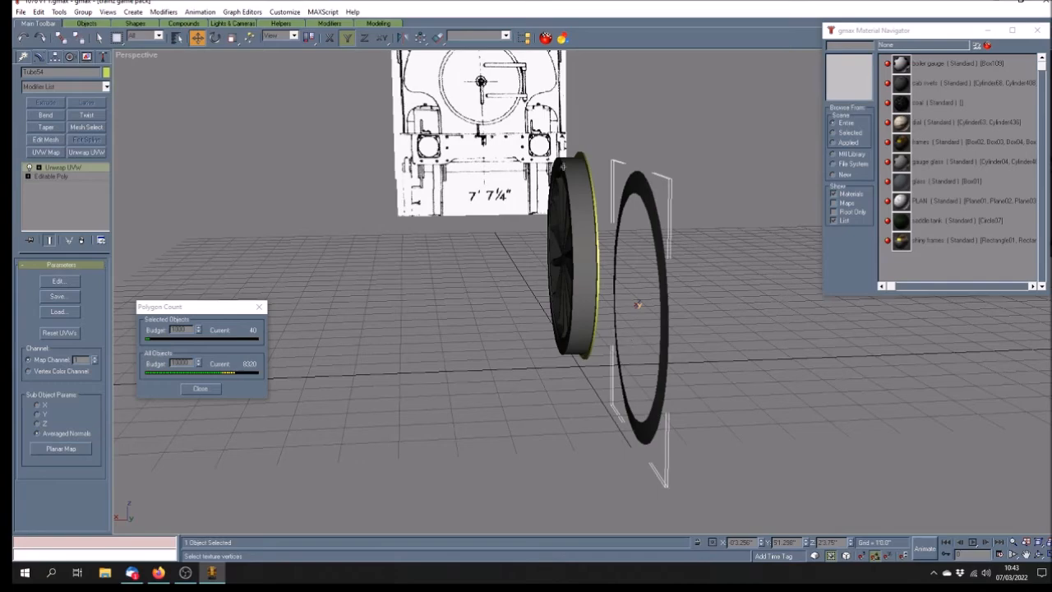
Align Tube54's Y position to the centre of the spoked wheel Tube04
left_click(1039, 555)
mouse_move(602, 385)
left_mouse_down()
mouse_move(527, 363)
mouse_move(585, 375)
left_mouse_up()
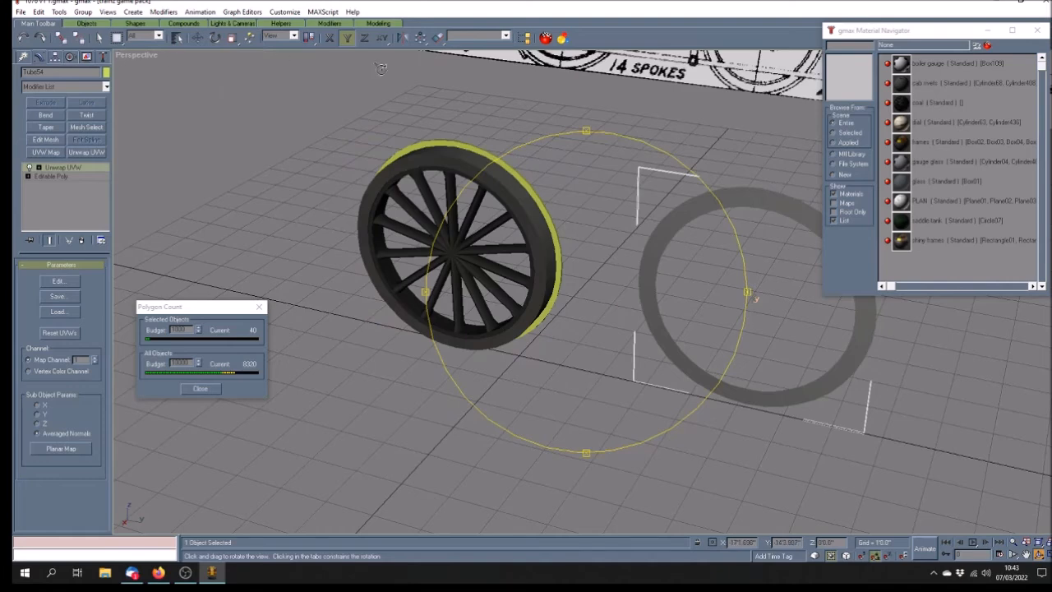
left_click(438, 38)
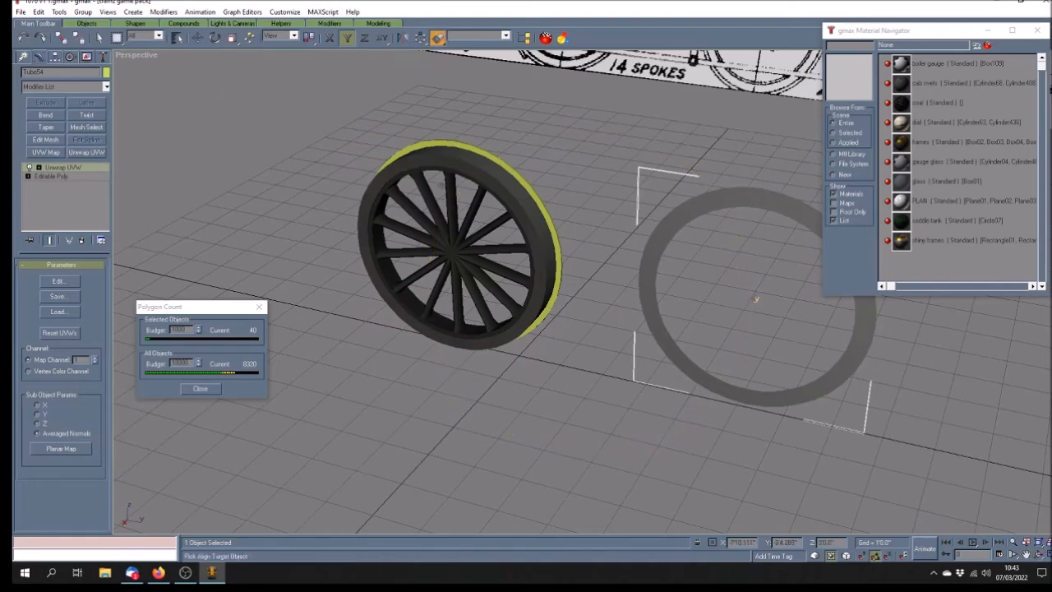
left_click(442, 164)
left_click(513, 221)
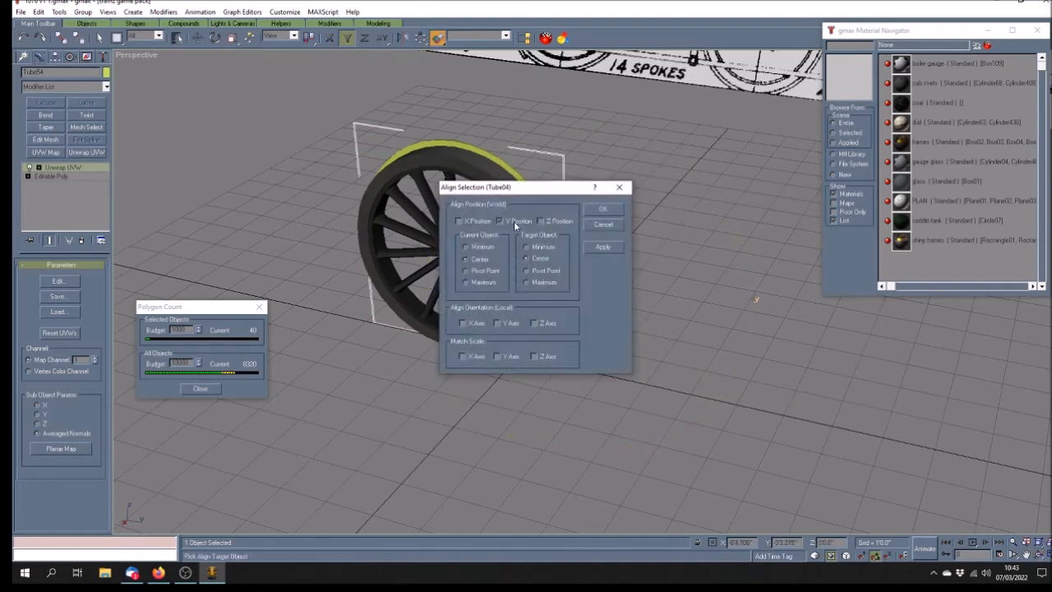
left_click(589, 210)
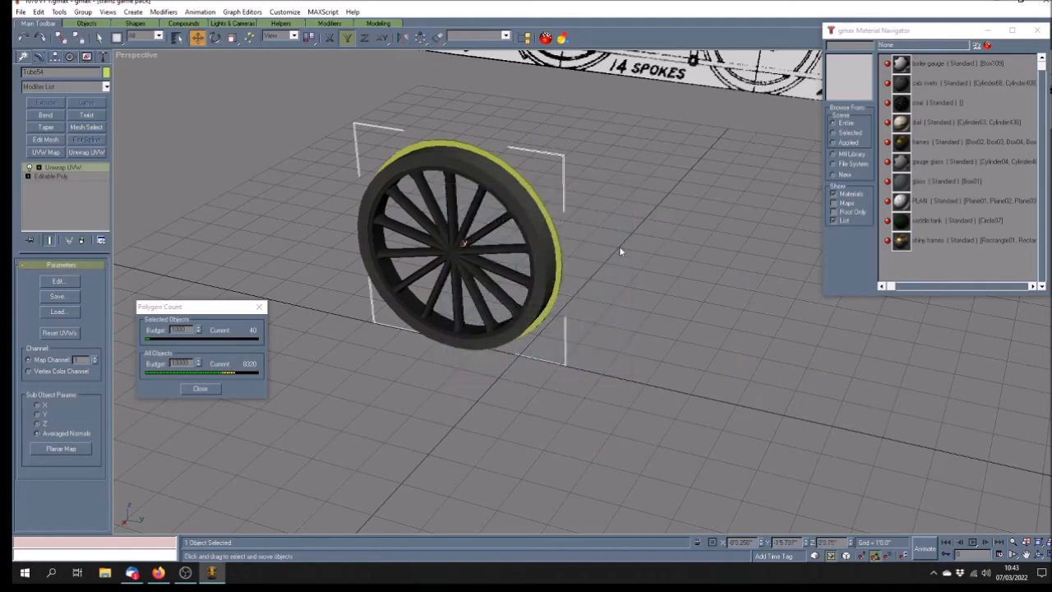
left_click(98, 38)
left_click(314, 154)
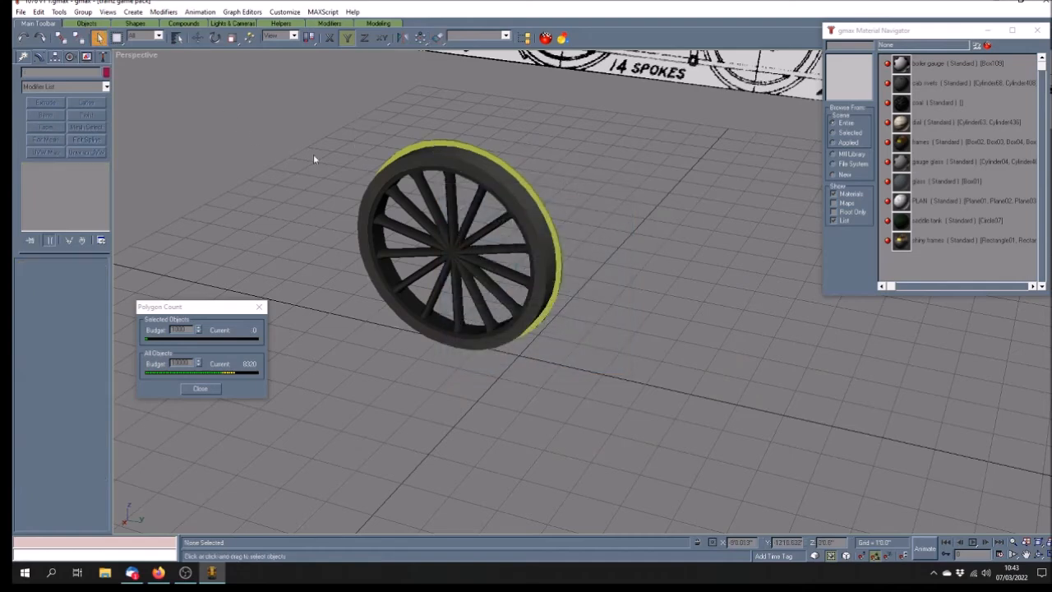
left_click(444, 143)
Move the yellow tyre ring Tube51 to the wheel's right and orbit to inspect both
left_click(197, 38)
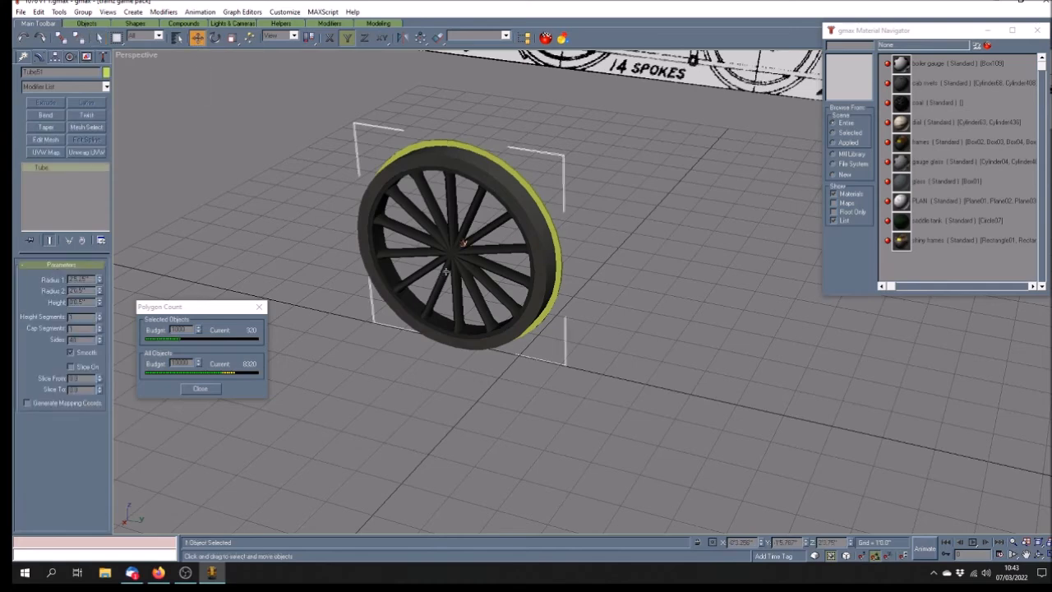
key("F3")
key("F3")
left_click_drag(477, 150, 714, 263)
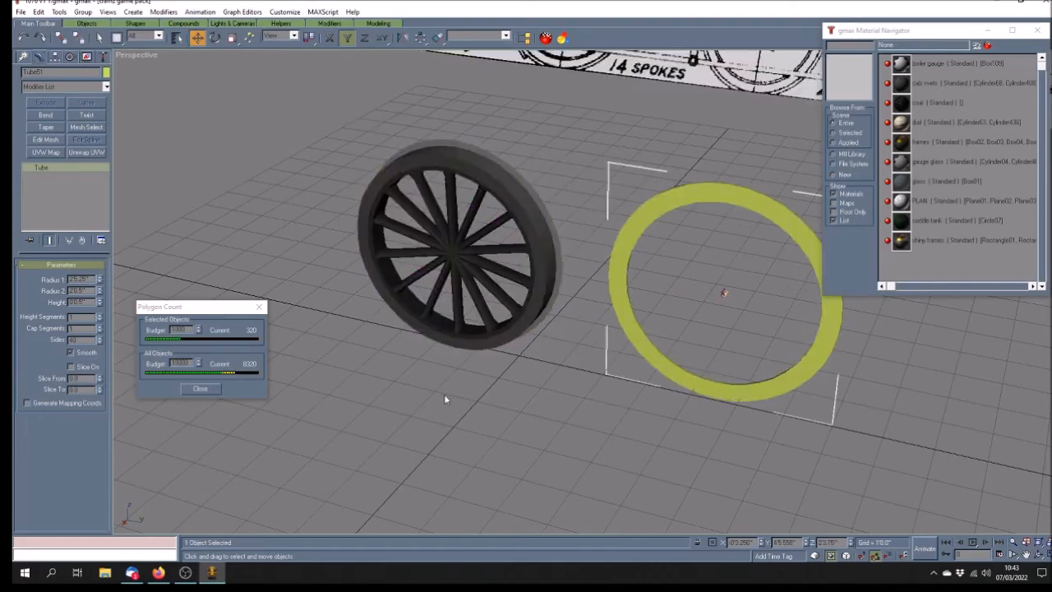
left_click(1038, 555)
left_click_drag(607, 354, 480, 276)
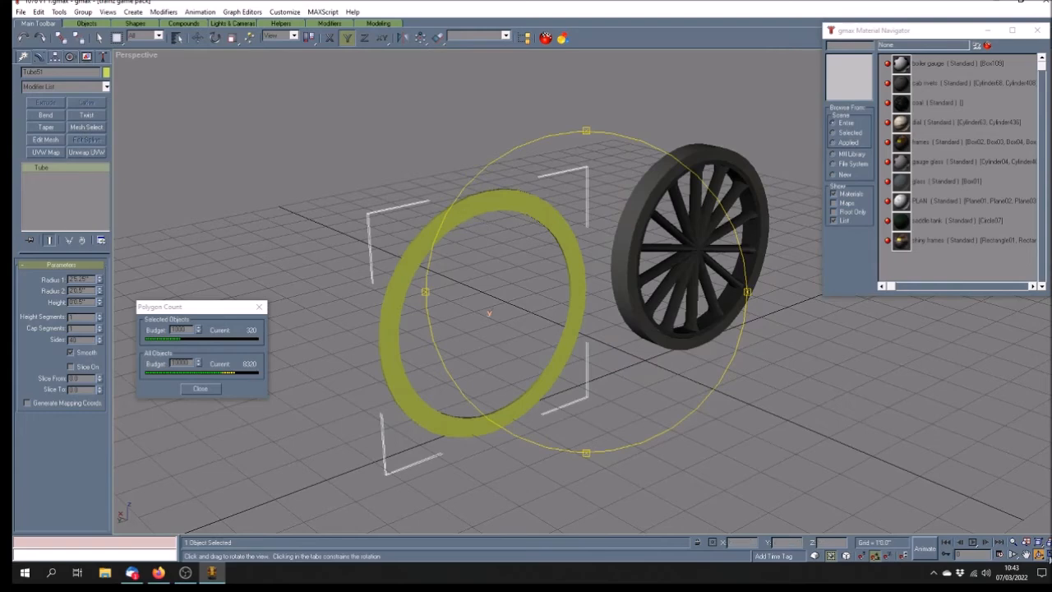
left_click(1047, 556)
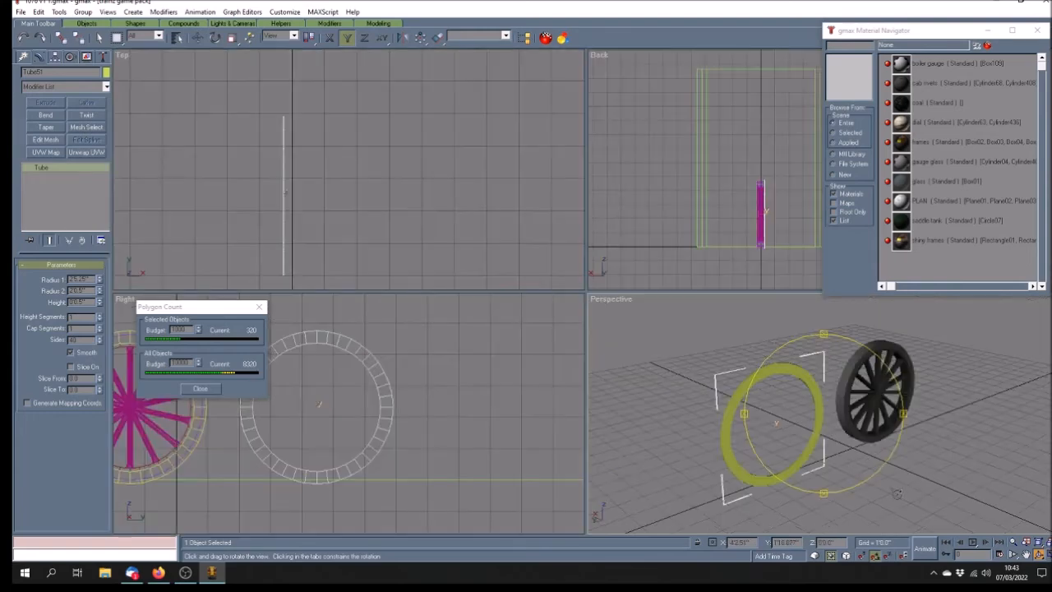
Add an Edit Mesh modifier to Tube51 and enter Vertex level
left_click(1026, 556)
left_click_drag(290, 226, 386, 193)
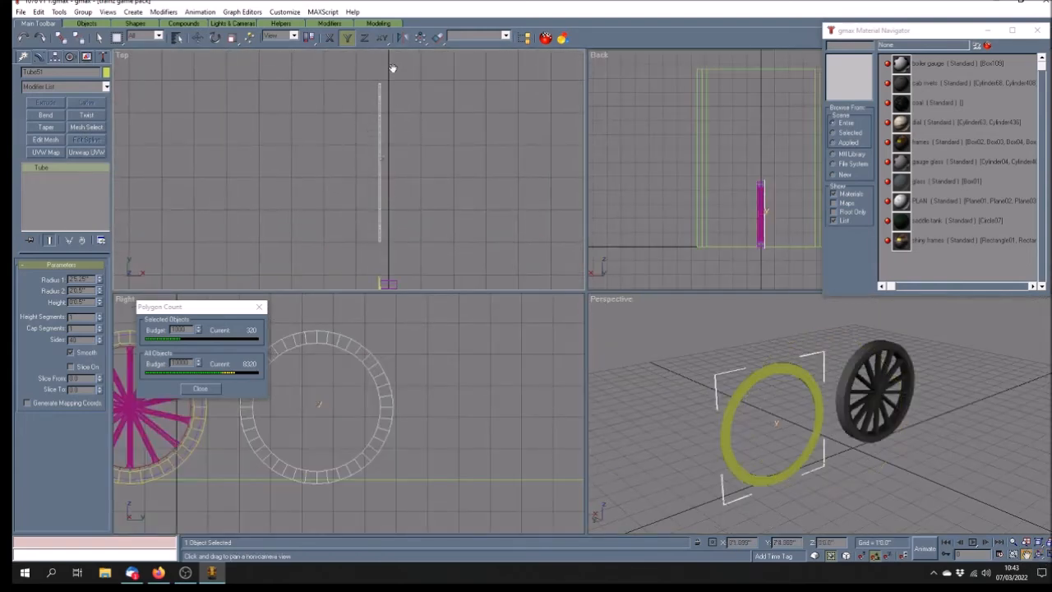
left_click(46, 140)
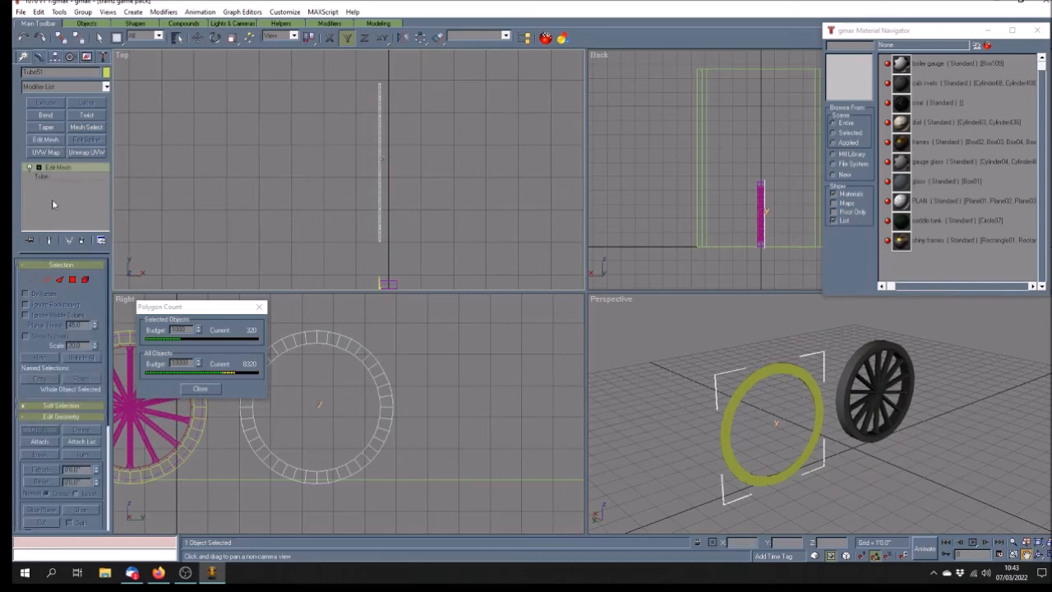
left_click(38, 168)
left_click(59, 177)
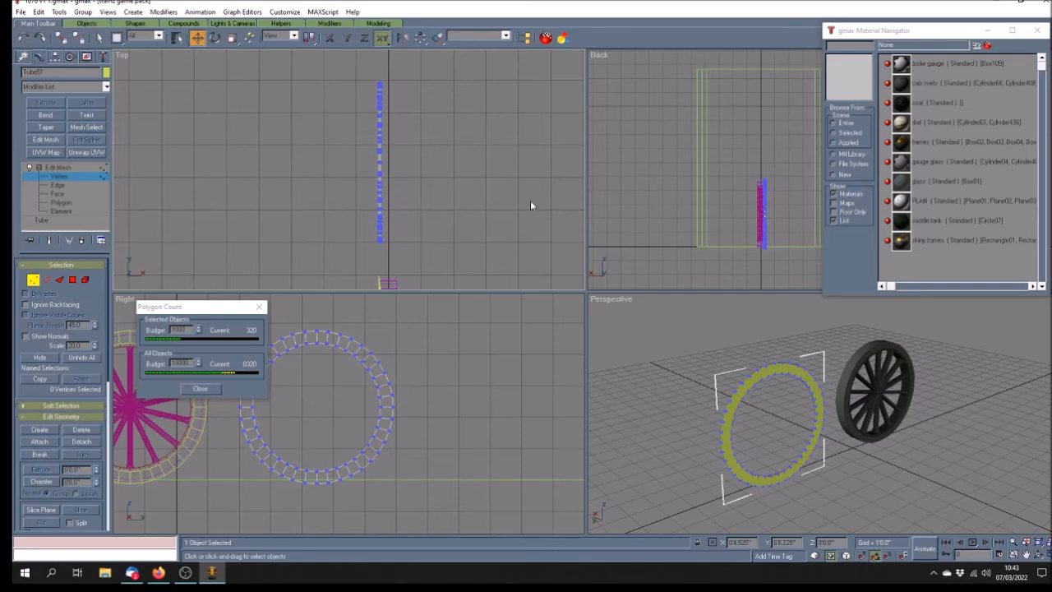
Delete one side's vertex column in the maximized Top view, cutting Tube51 to 80 polygons
key("w")
left_click_drag(726, 69, 652, 461)
key("Delete")
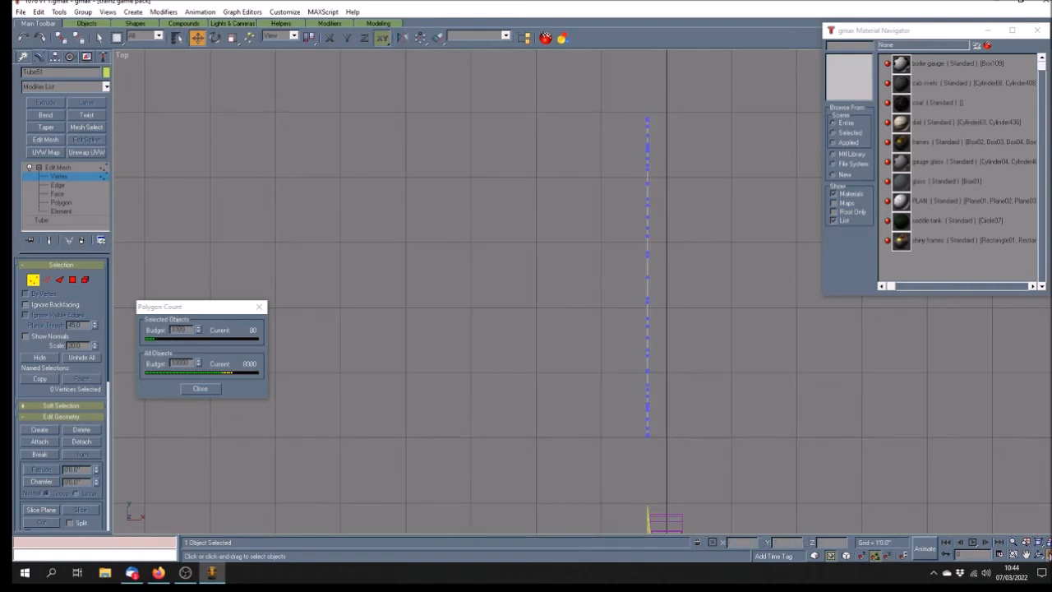
left_click(1046, 556)
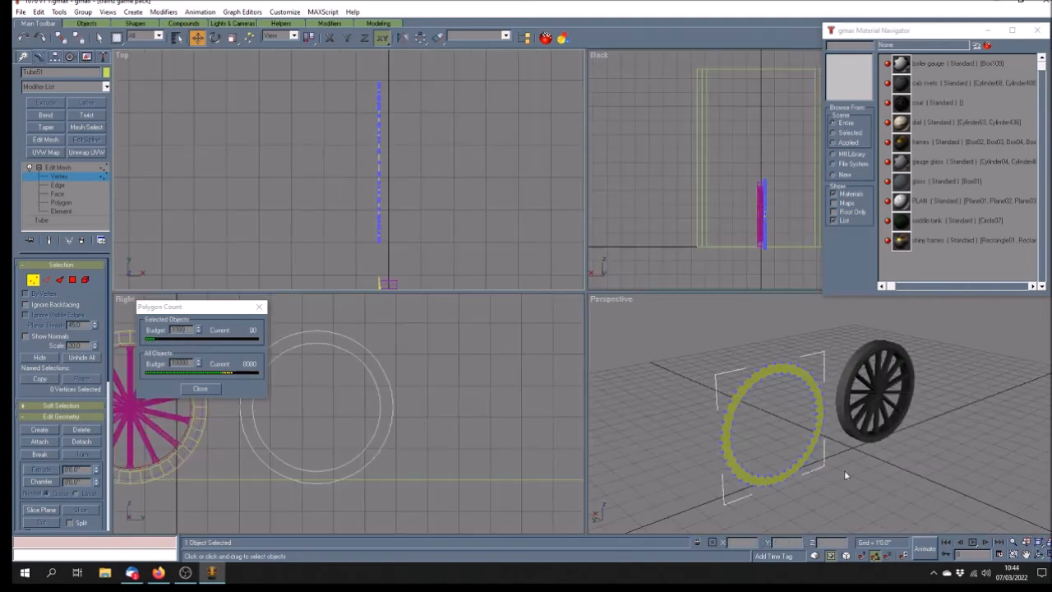
left_click(1038, 555)
left_click_drag(776, 427, 846, 466)
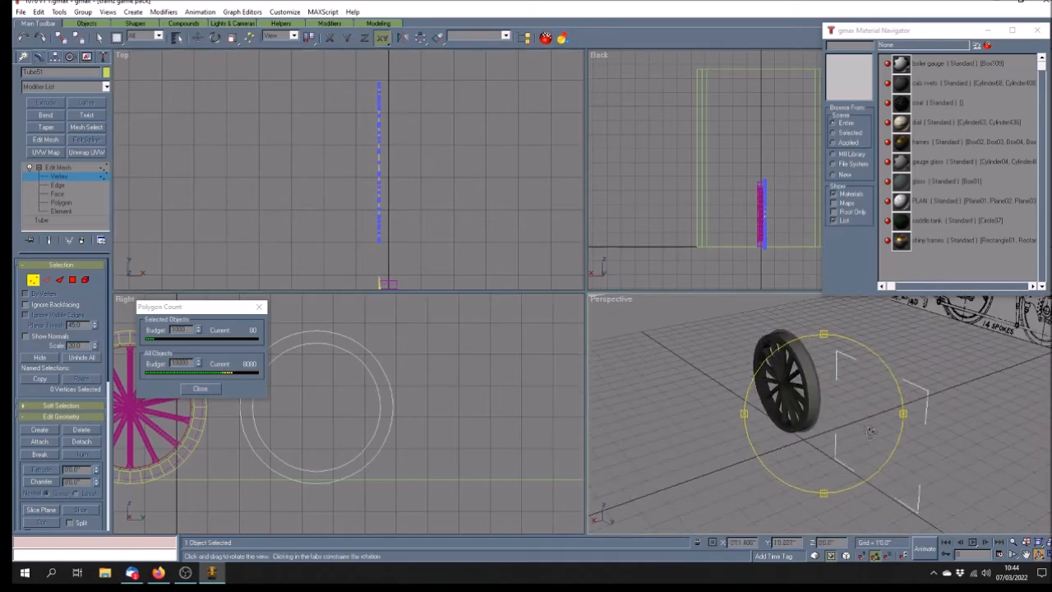
left_click_drag(823, 431, 759, 438)
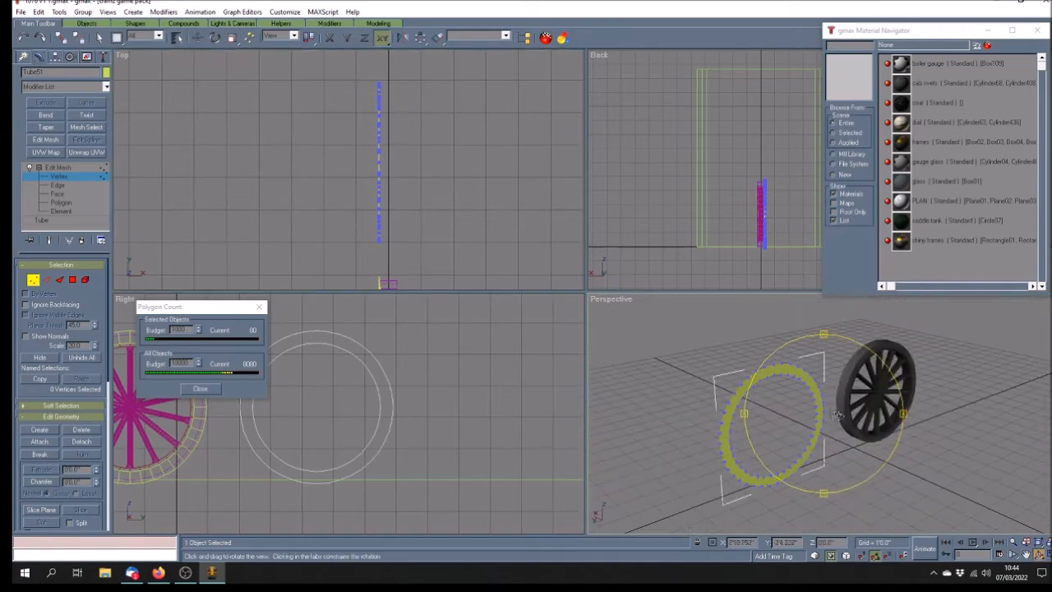
right_click(797, 424)
Collapse Tube51's stack, convert it to an editable poly, and apply the frames material
left_click(58, 167)
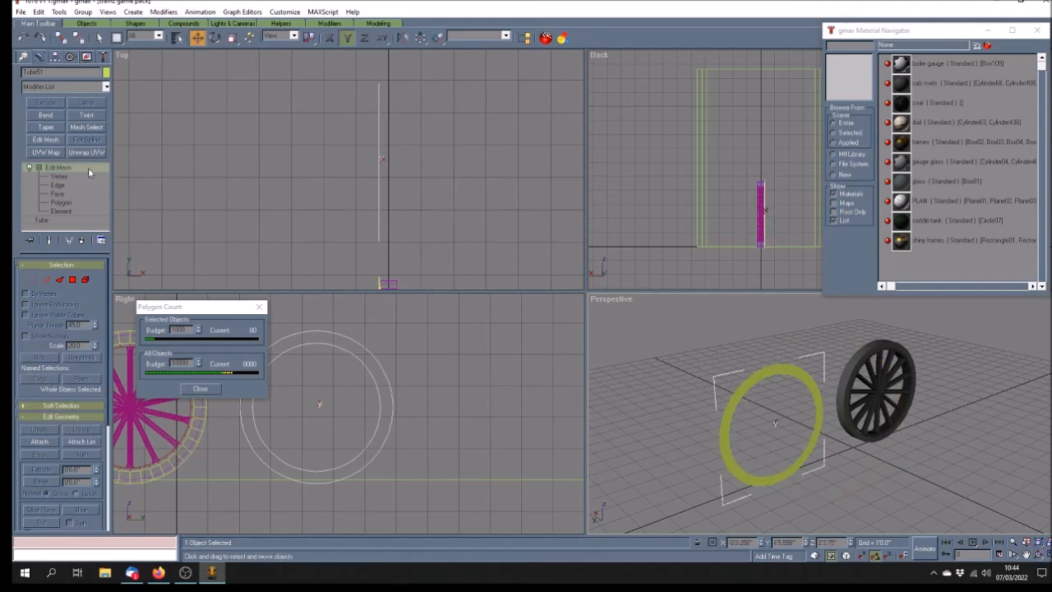
right_click(89, 171)
left_click(115, 275)
right_click(82, 172)
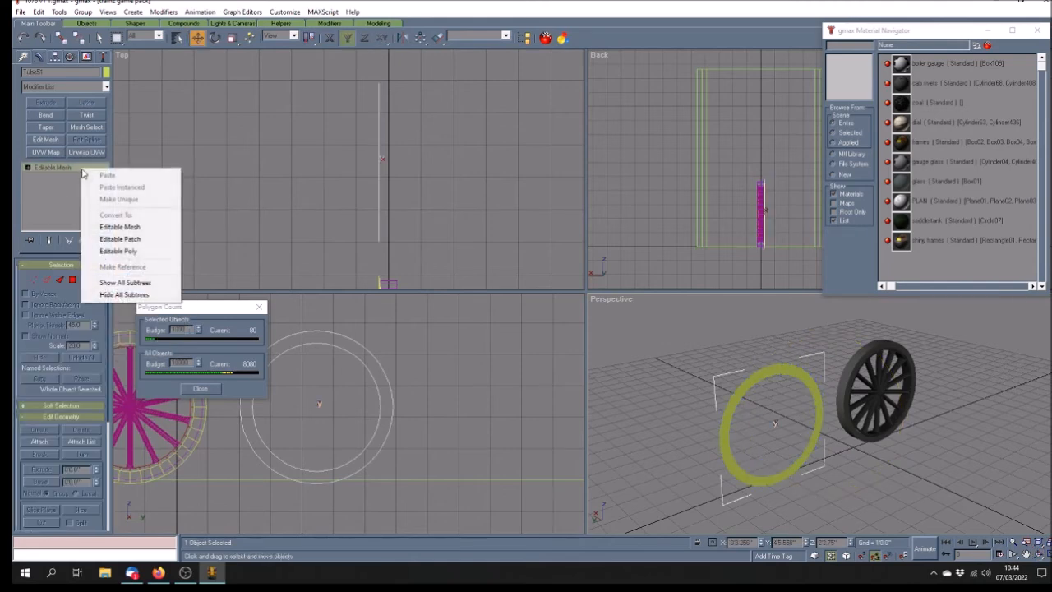
left_click(115, 251)
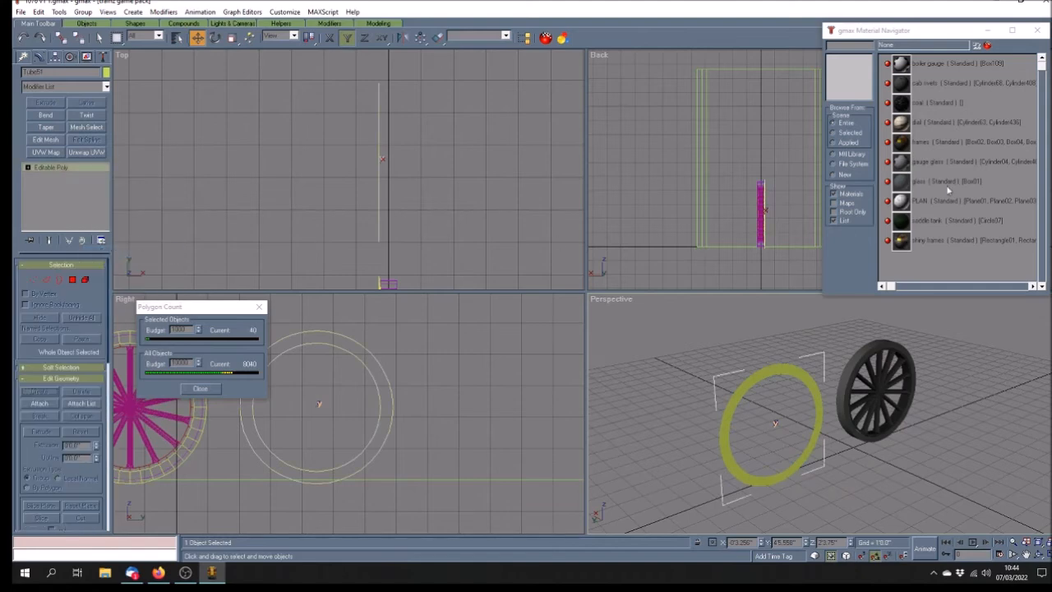
left_click(949, 145)
left_click(977, 47)
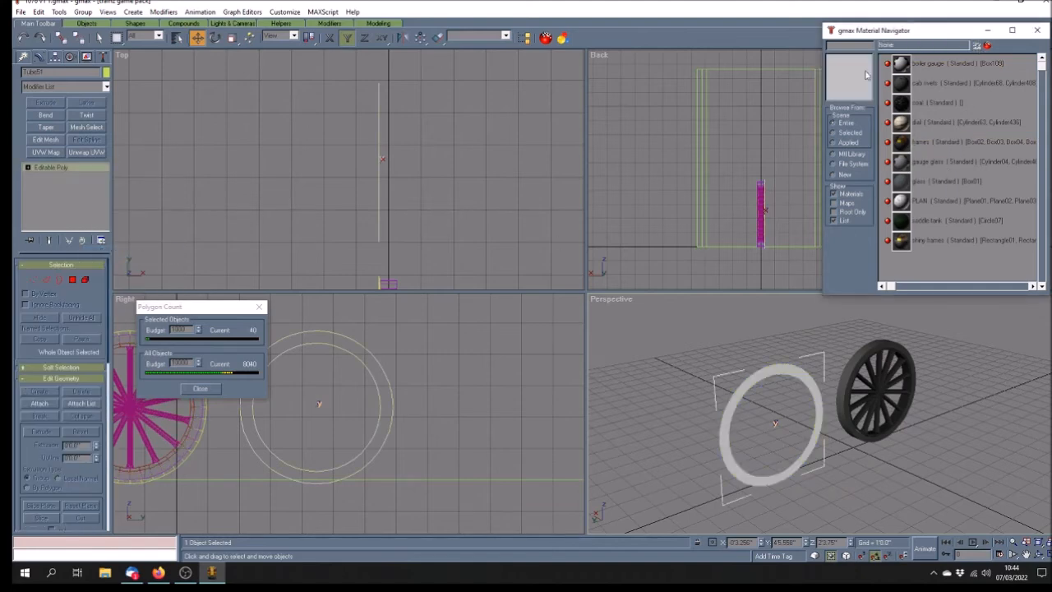
Add Unwrap UVW, show Map #1, and shrink the UVs onto the bottom-right dark tile
left_click(95, 153)
left_click(59, 281)
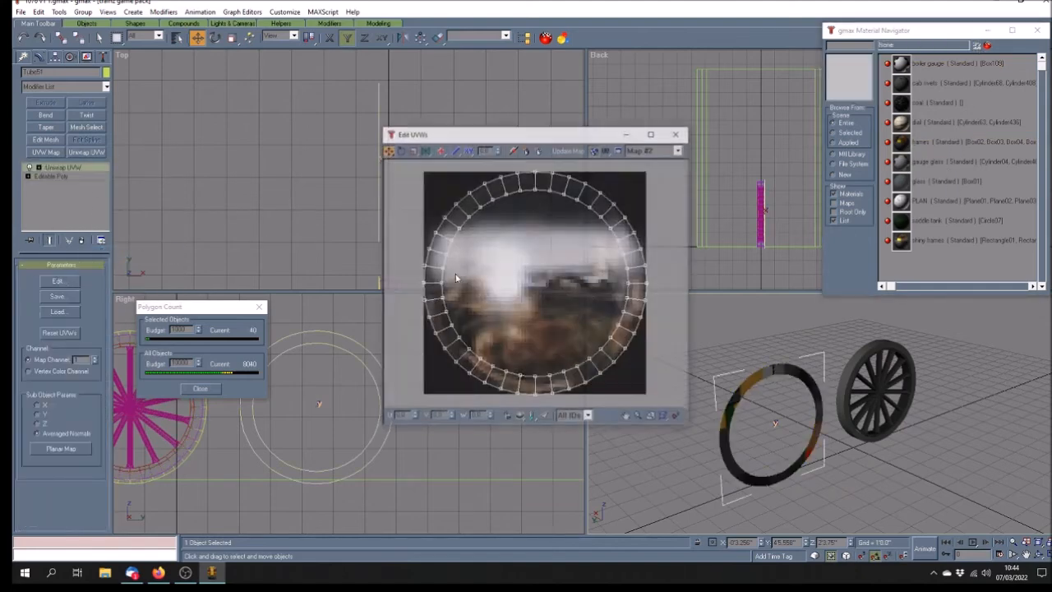
left_click(679, 149)
left_click(676, 169)
left_click(412, 149)
left_click_drag(412, 165, 687, 407)
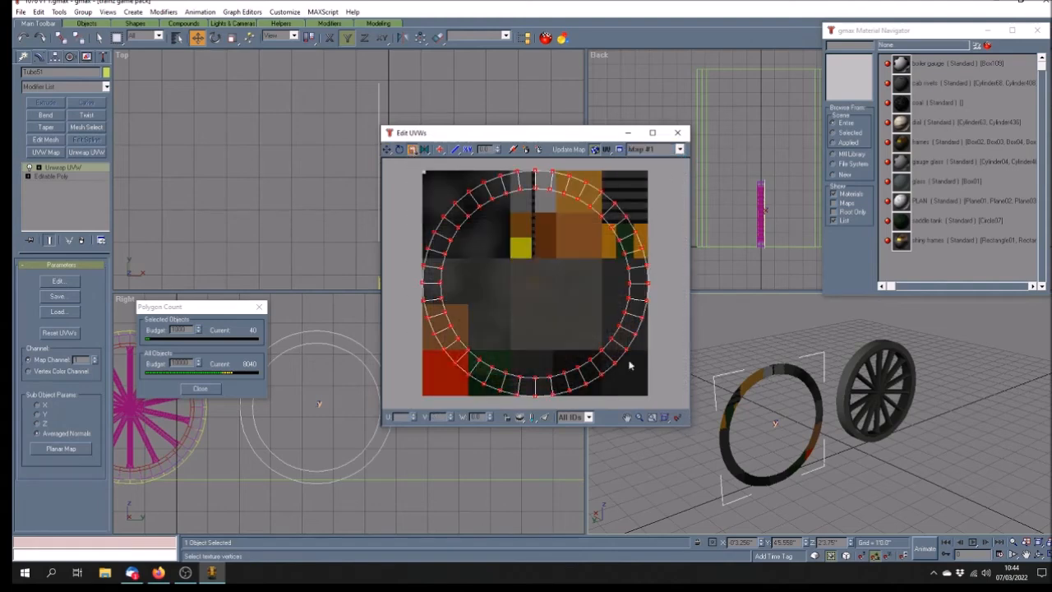
left_click_drag(534, 189, 595, 539)
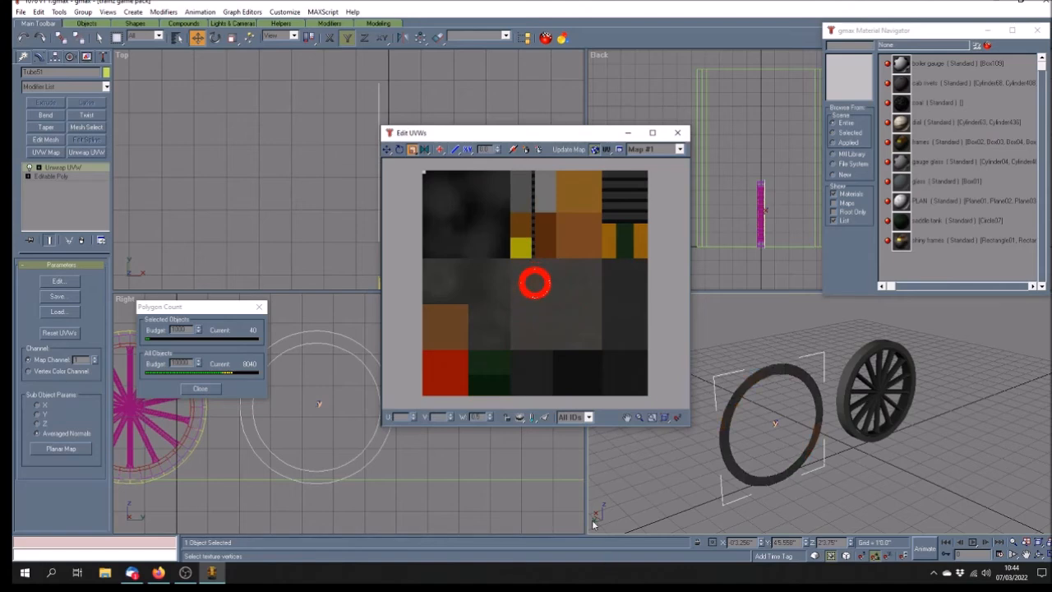
left_click(389, 152)
left_click_drag(538, 294, 629, 383)
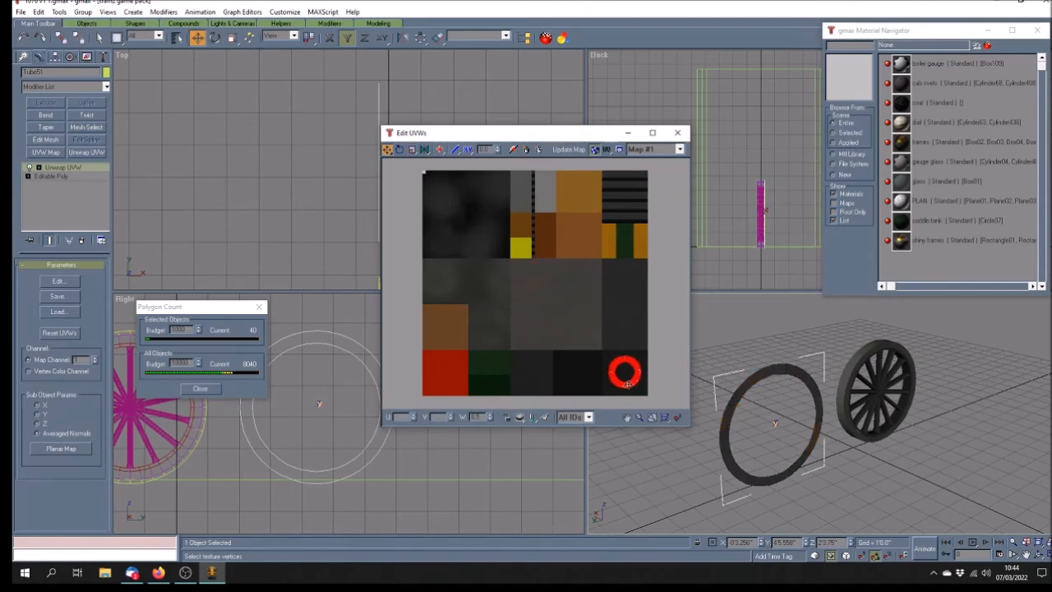
left_click(678, 133)
left_click(1026, 555)
left_click_drag(940, 490, 907, 486)
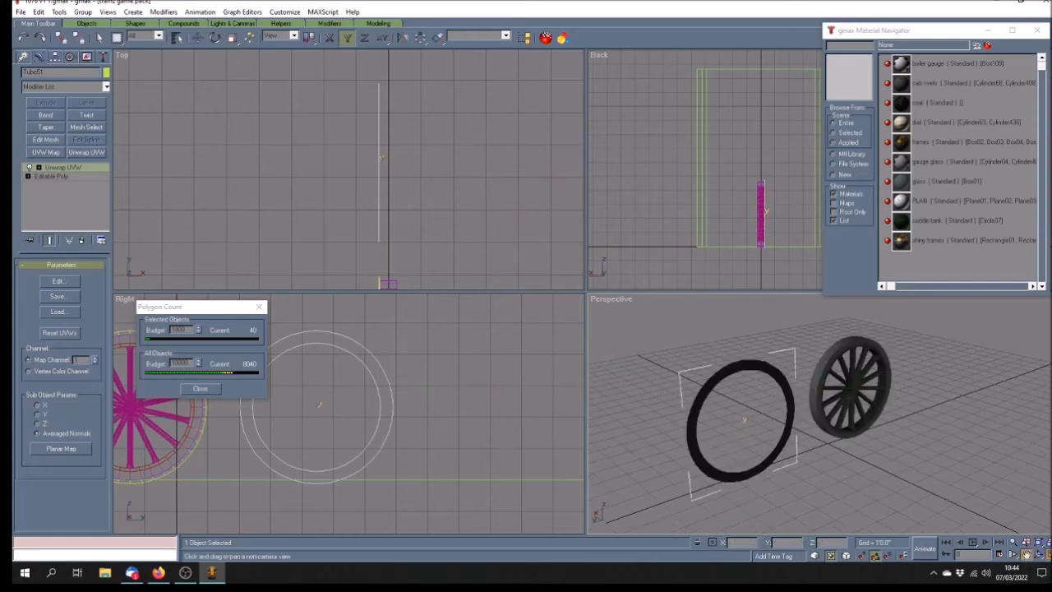
Align Tube51's Y position to the spoked wheel in the maximized Perspective view
key("w")
left_click(437, 38)
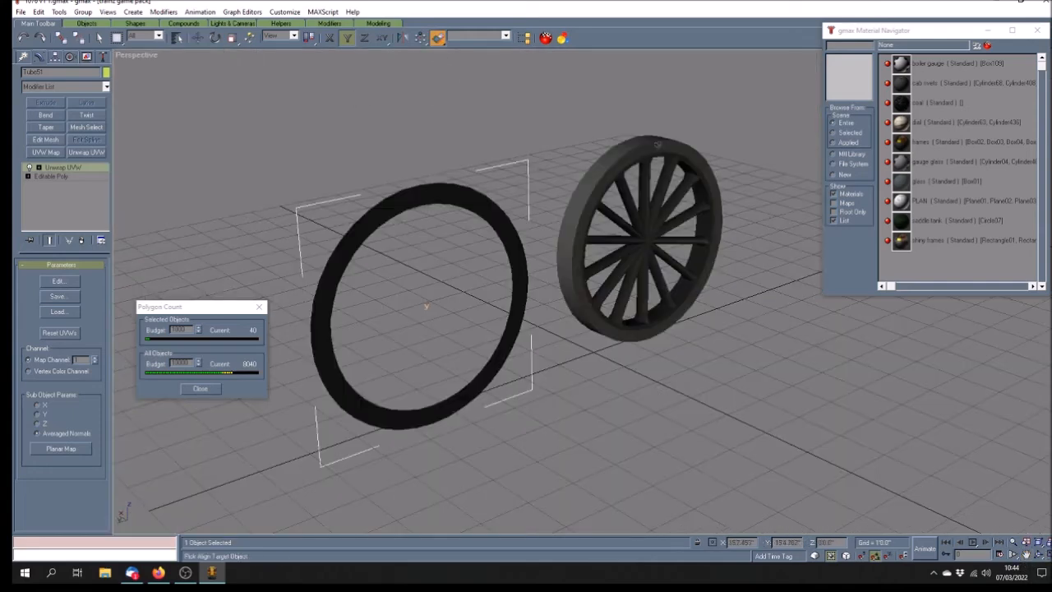
left_click(658, 155)
left_click(516, 221)
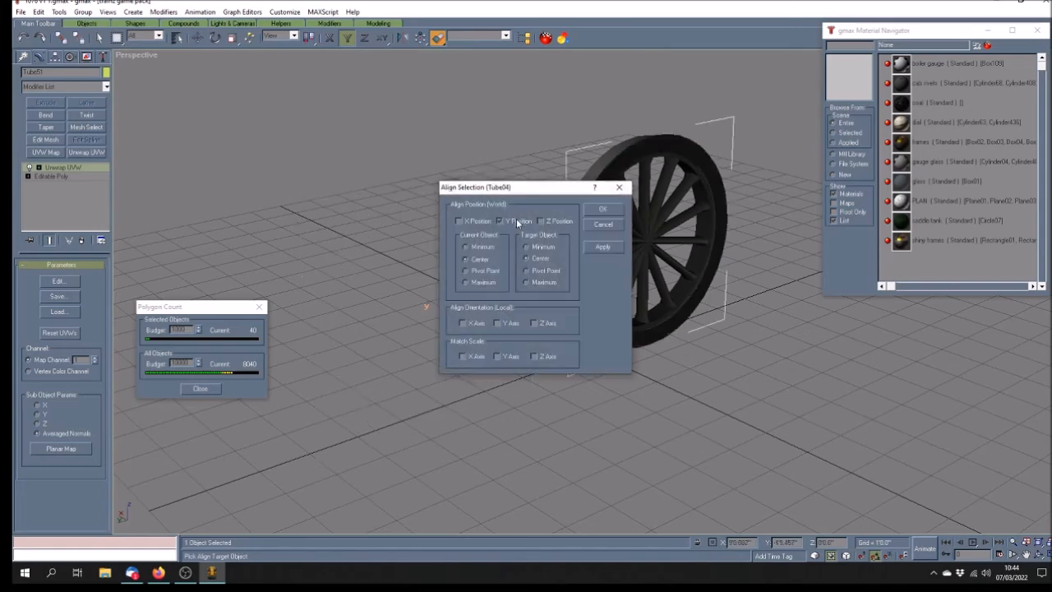
left_click(603, 210)
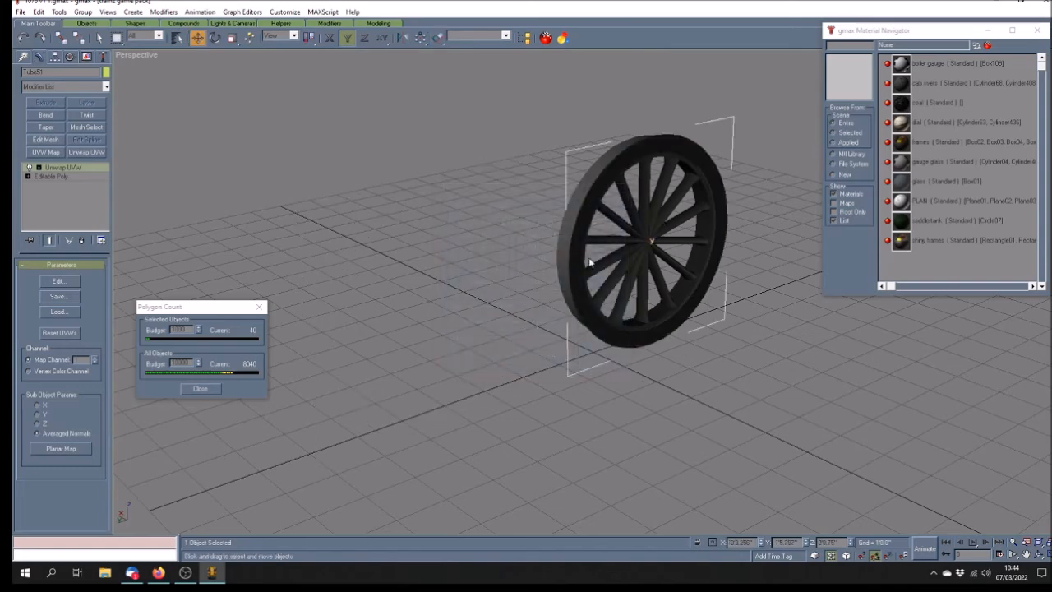
Inspect the wheel in wireframe and shaded, then box-select all 12 wheel parts
left_click(1039, 555)
mouse_move(512, 317)
left_mouse_down()
mouse_move(610, 332)
mouse_move(493, 364)
mouse_move(537, 385)
left_mouse_up()
key("F3")
key("F3")
key("F3")
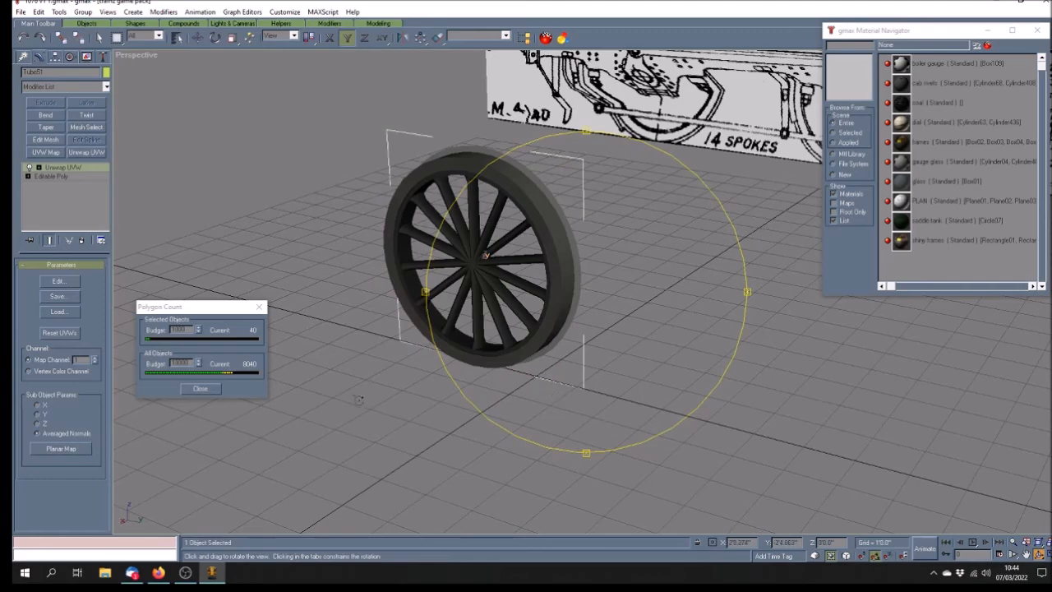
left_click_drag(535, 410, 530, 410)
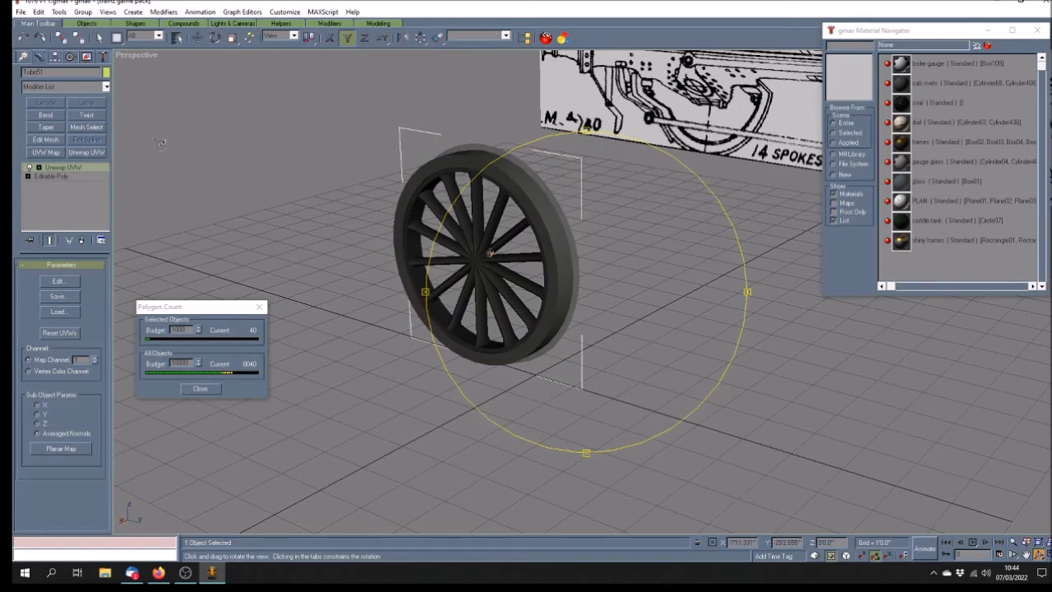
left_click(99, 38)
left_click(506, 412)
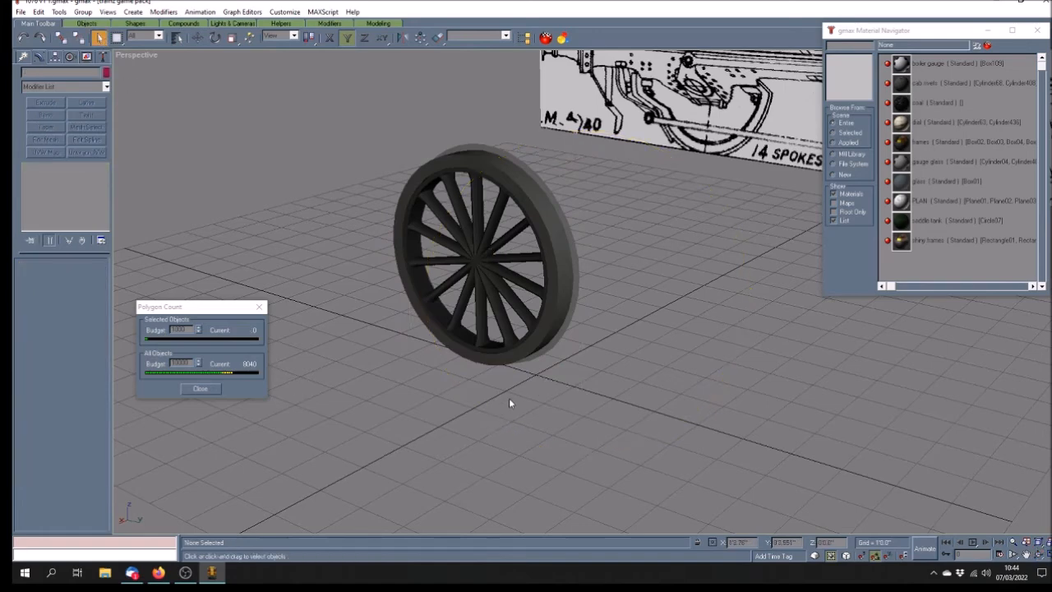
scroll(509, 399, "down", 2)
left_click_drag(407, 175, 605, 362)
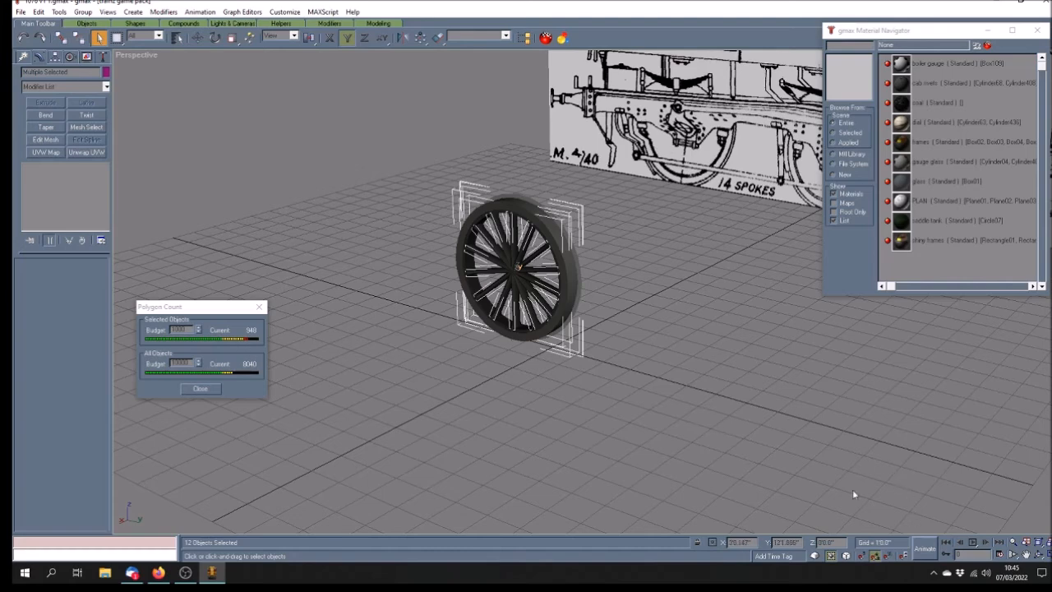
Select only the spoked wheel Tube04 and orbit around it
left_click(614, 337)
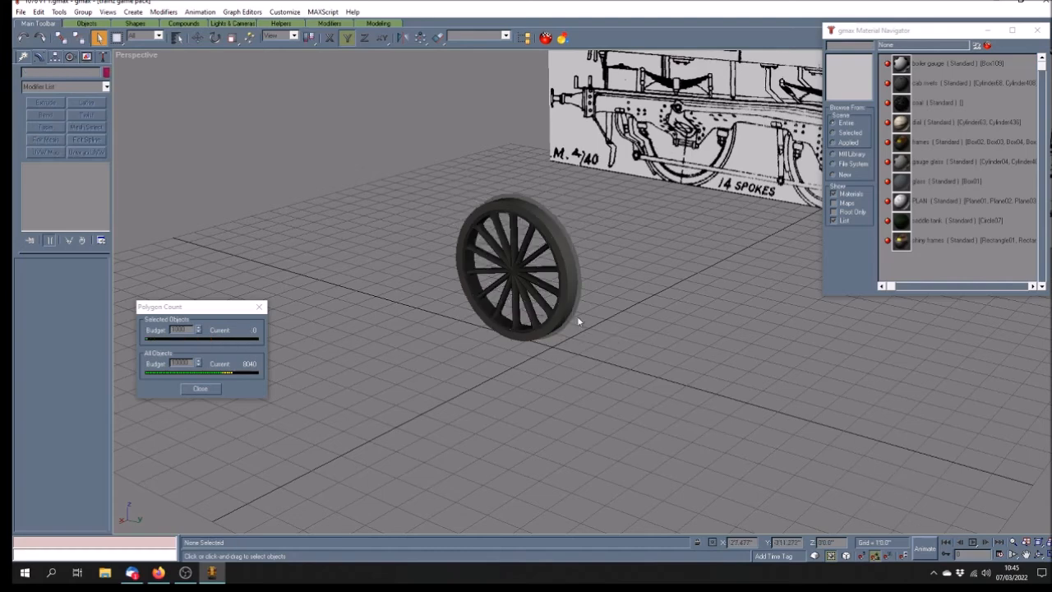
left_click(491, 207)
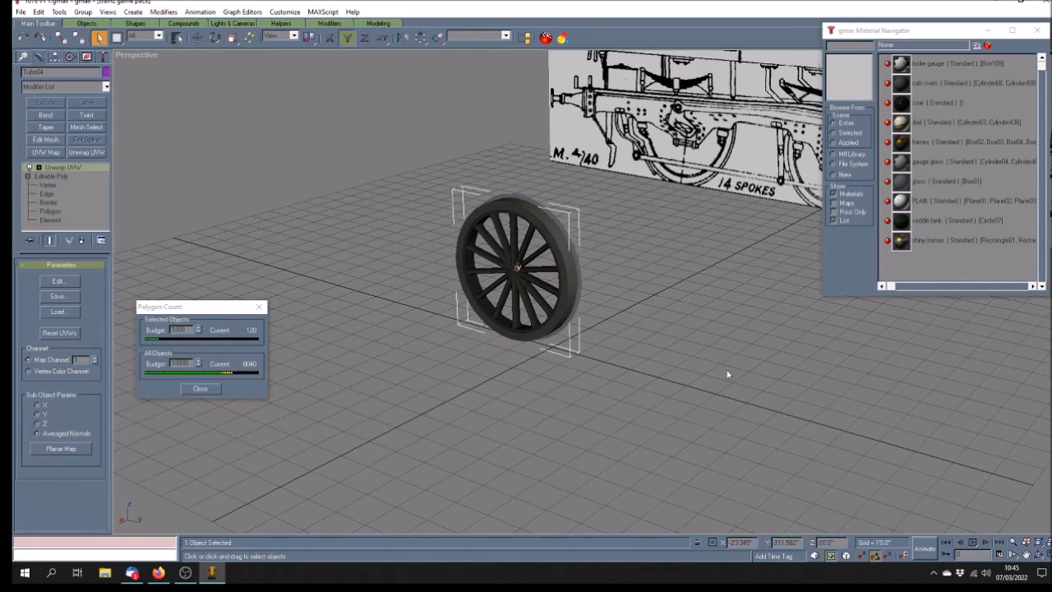
left_click(1039, 554)
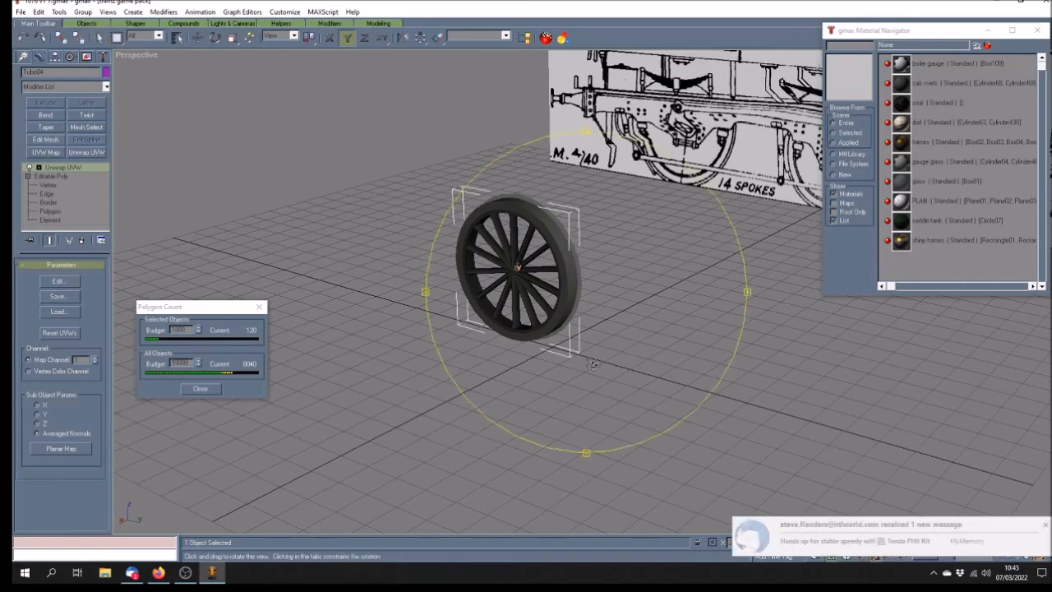
left_click_drag(623, 358, 614, 362)
left_click_drag(608, 307, 604, 305)
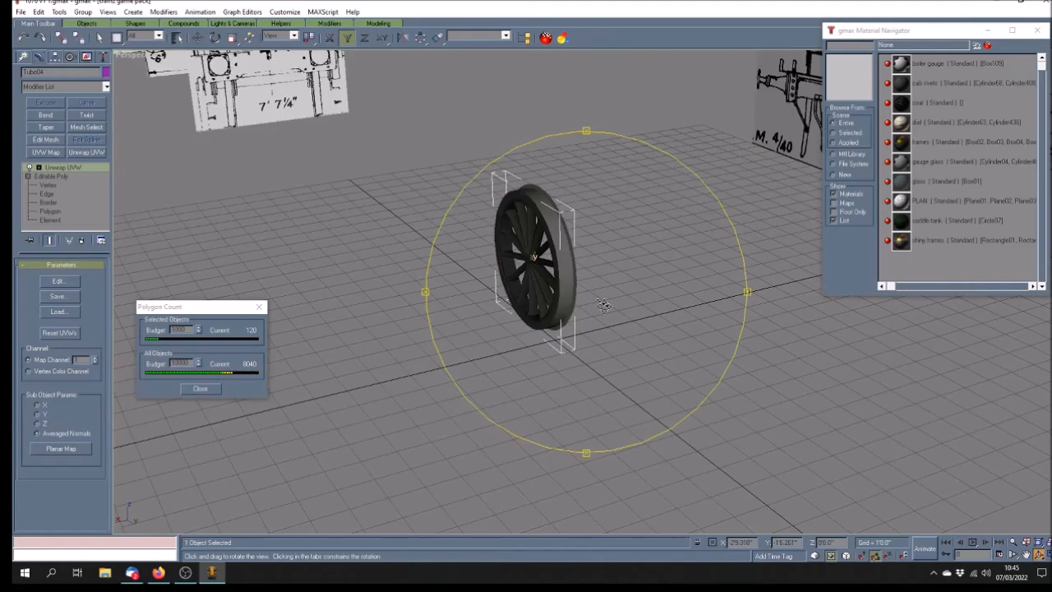
Zoom the Back view onto the upright magenta tube, maximize it, and pan upward
left_click(1047, 555)
left_click(1026, 554)
left_click_drag(766, 221, 742, 176)
scroll(742, 175, "up", 4)
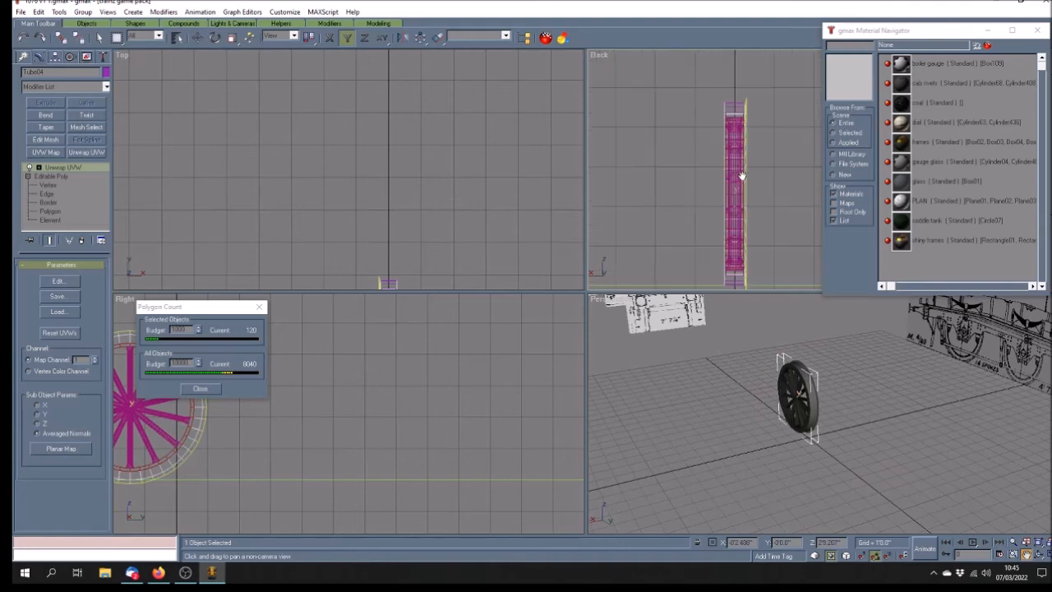
scroll(741, 176, "down", 3)
scroll(742, 194, "up", 2)
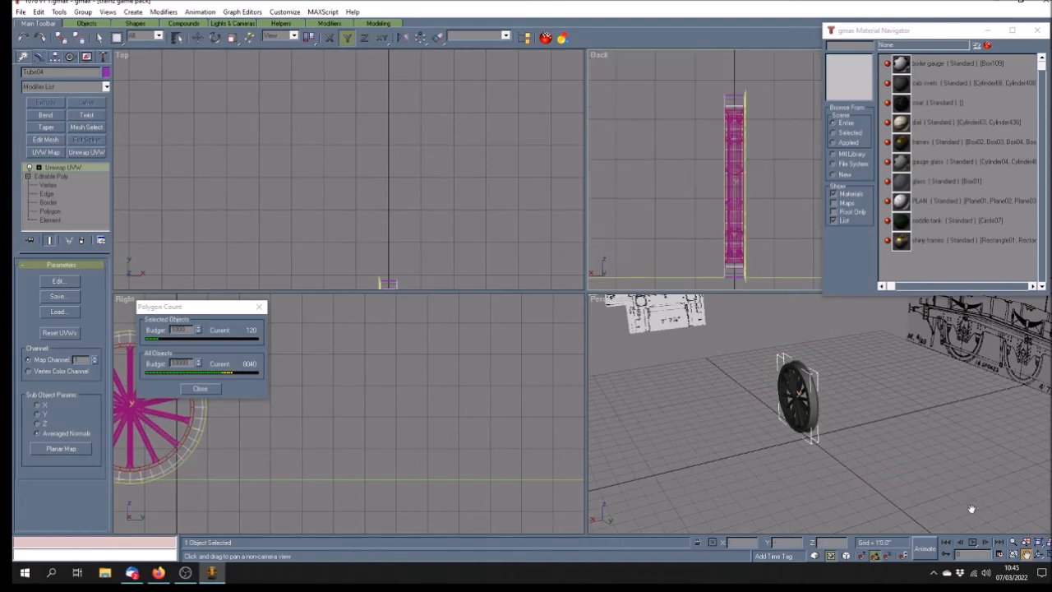
left_click(1048, 555)
scroll(404, 277, "down", 1)
left_click_drag(404, 277, 416, 213)
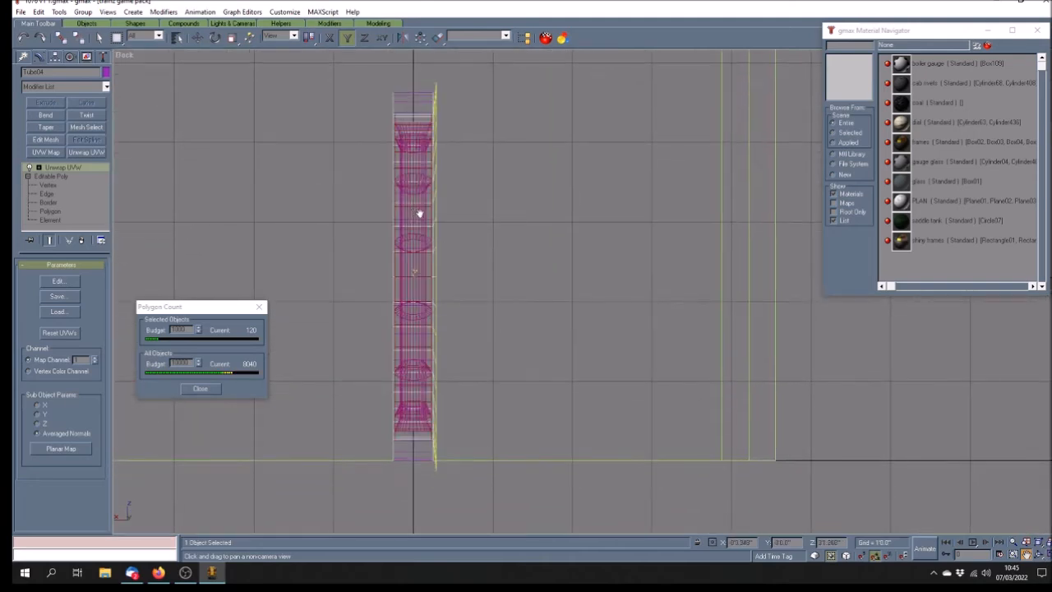
Collapse Tube04's Unwrap UVW stack to an editable poly and box-select one side's vertices
right_click(62, 171)
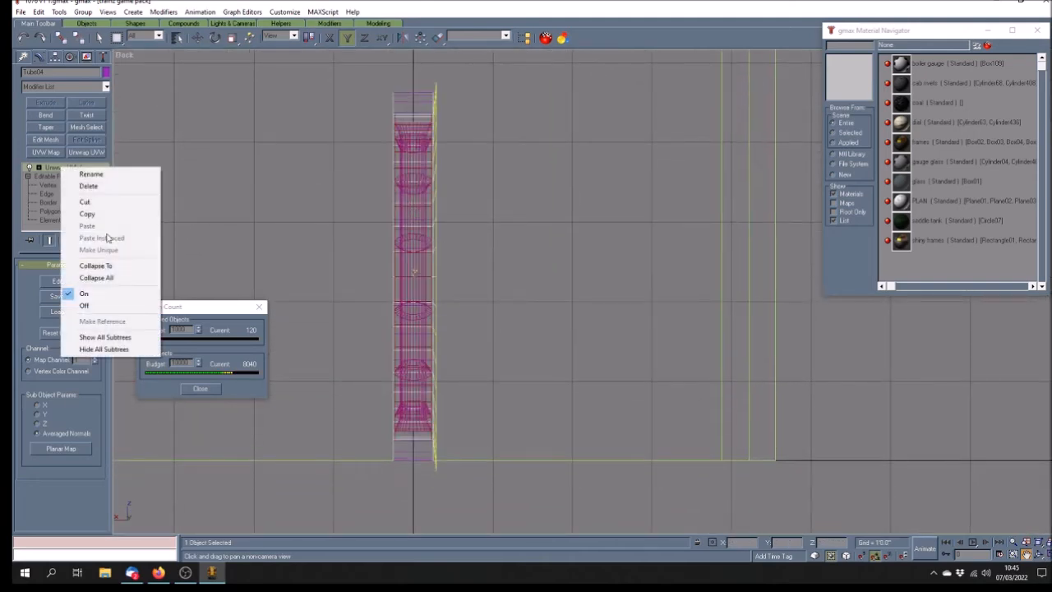
left_click(83, 277)
left_click(48, 176)
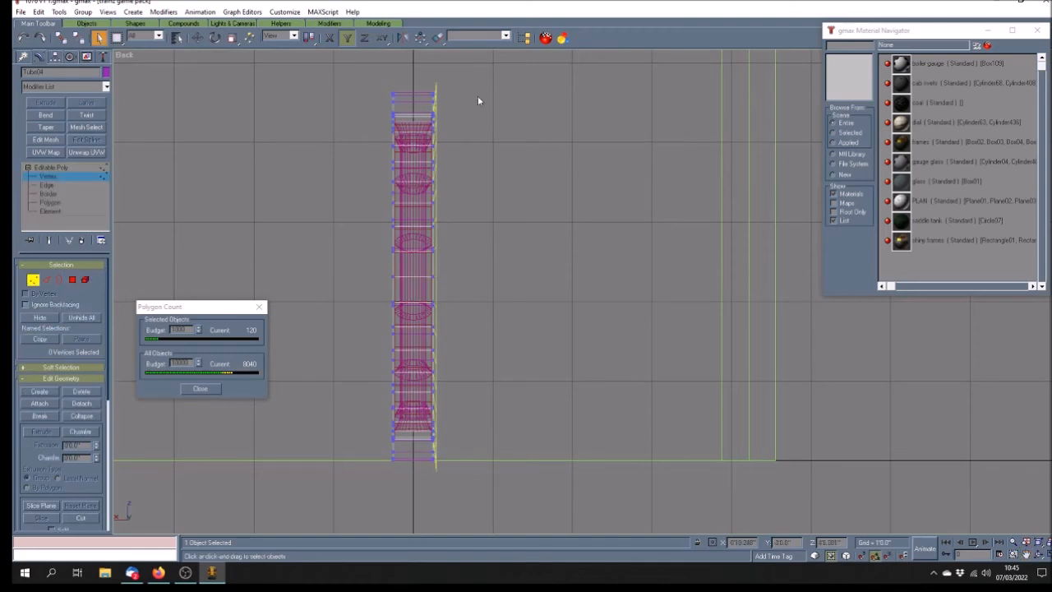
left_click_drag(452, 72, 427, 463)
scroll(431, 470, "up", 6)
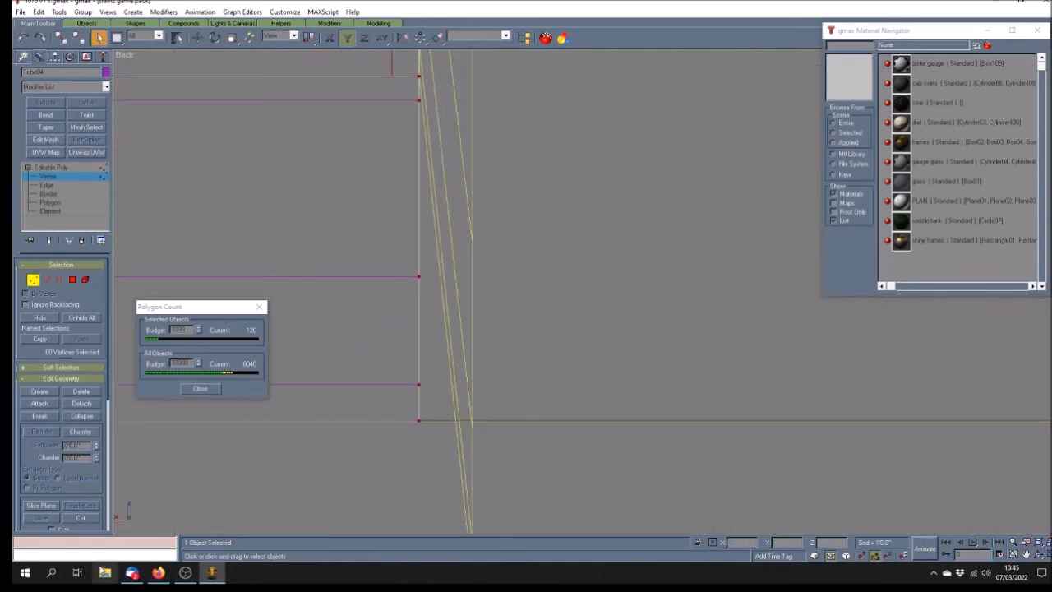
Move the selected vertices right along X to align with the yellow frame lines
key("w")
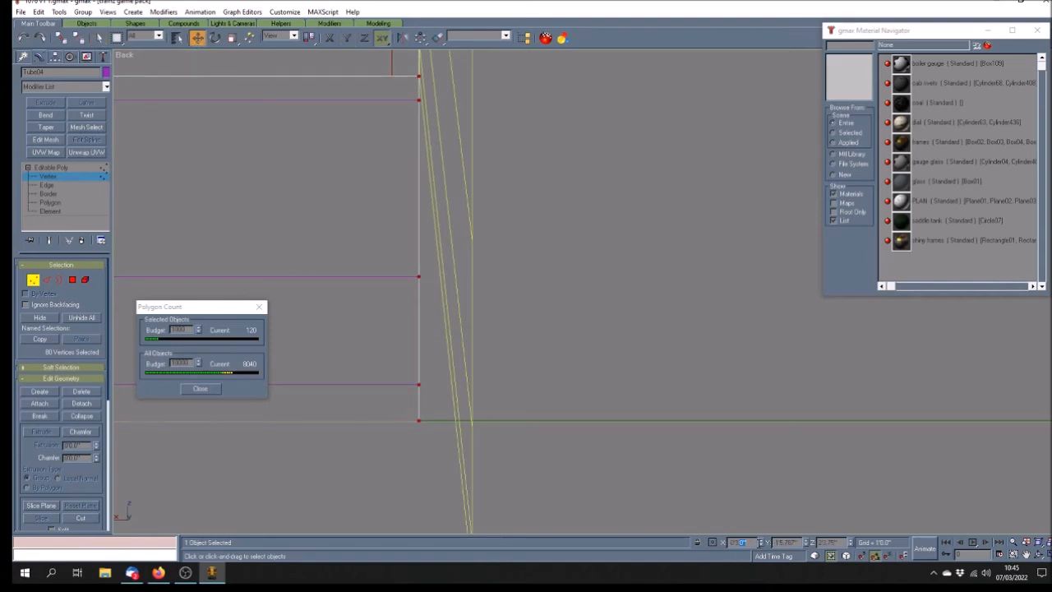
key("Return")
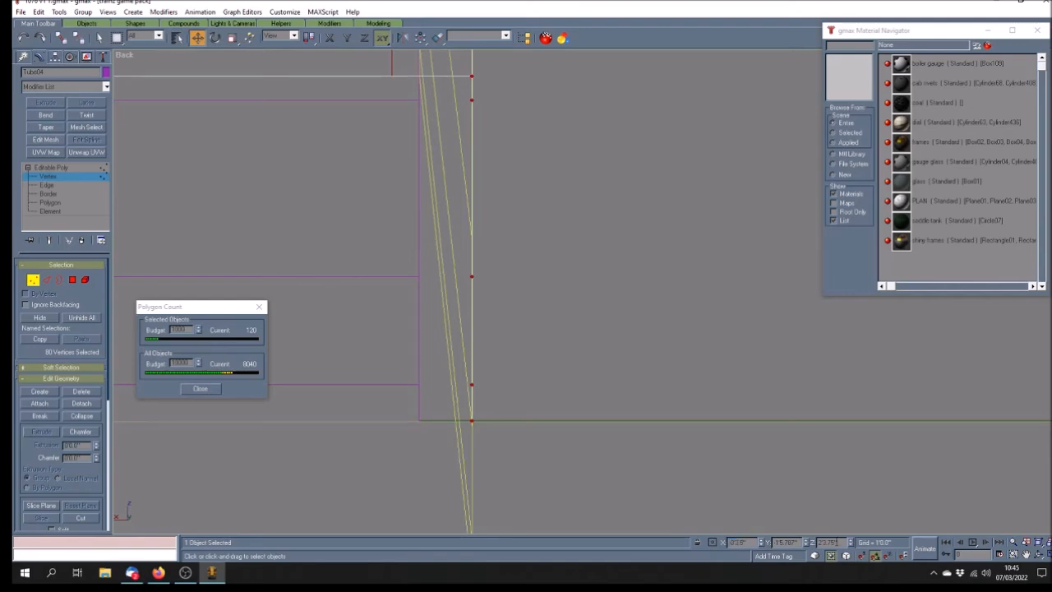
key("Return")
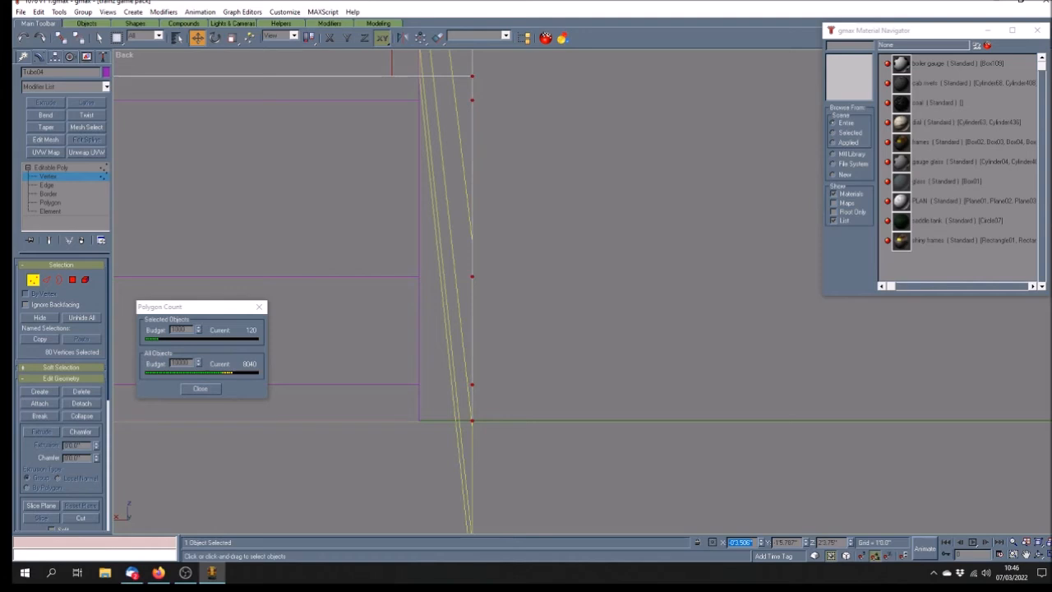
left_click(1049, 554)
left_click(1039, 555)
mouse_move(766, 429)
left_mouse_down()
mouse_move(785, 439)
mouse_move(758, 443)
left_mouse_up()
left_click(60, 168)
right_click(782, 466)
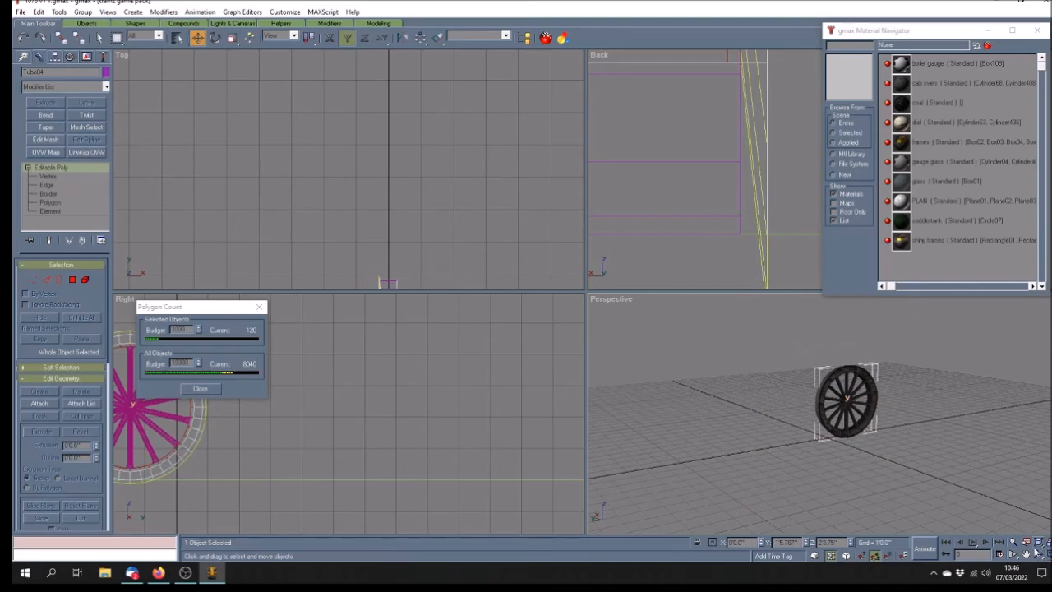
Uniformly scale Tube04 to 1000% in the maximized Perspective view
left_click(1026, 555)
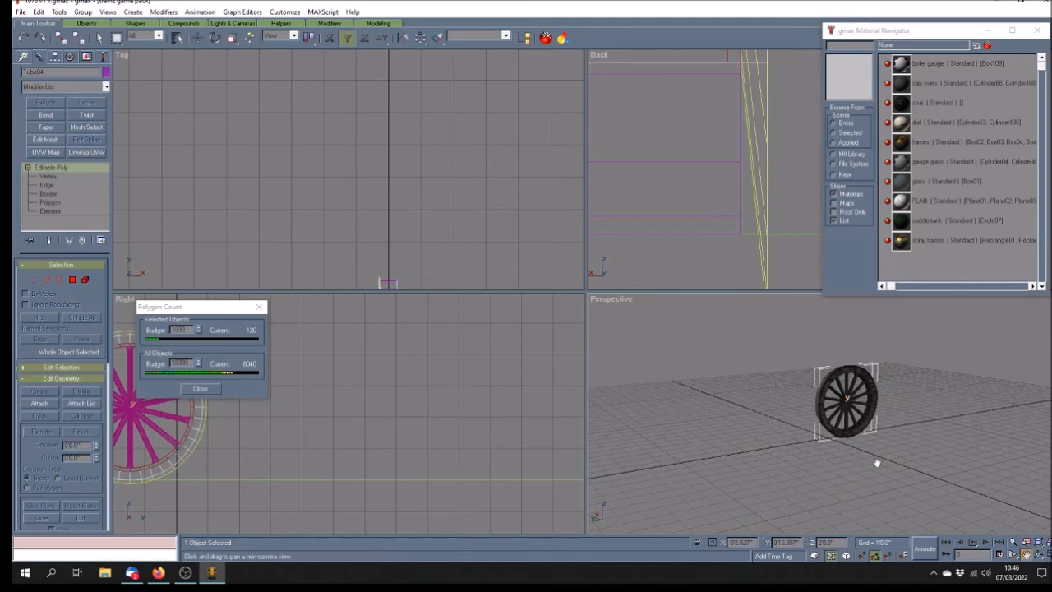
left_click_drag(876, 463, 806, 447)
left_click(1040, 555)
left_click_drag(557, 329, 534, 369)
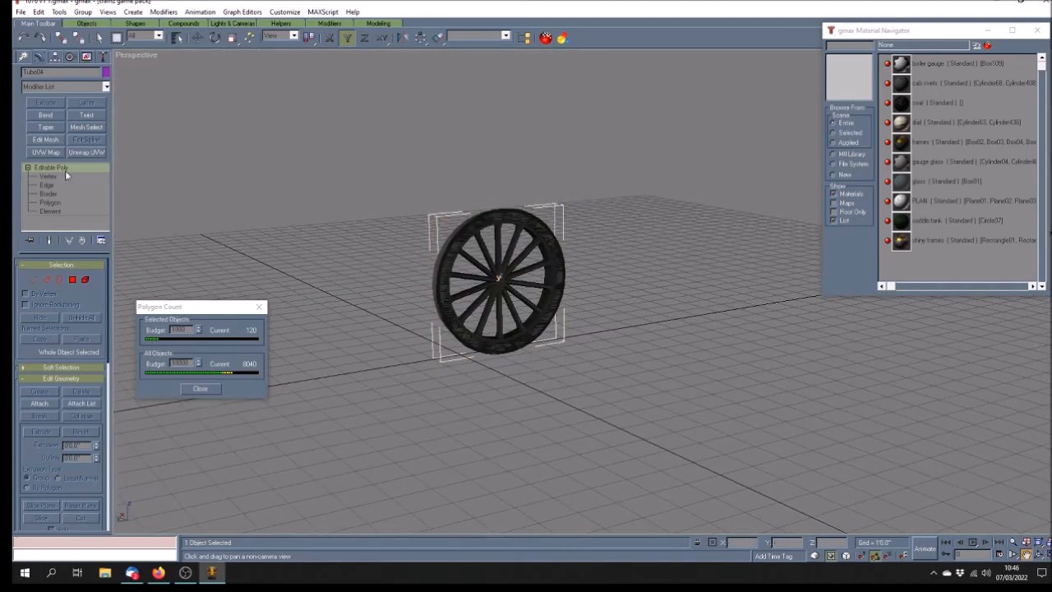
left_click(232, 38)
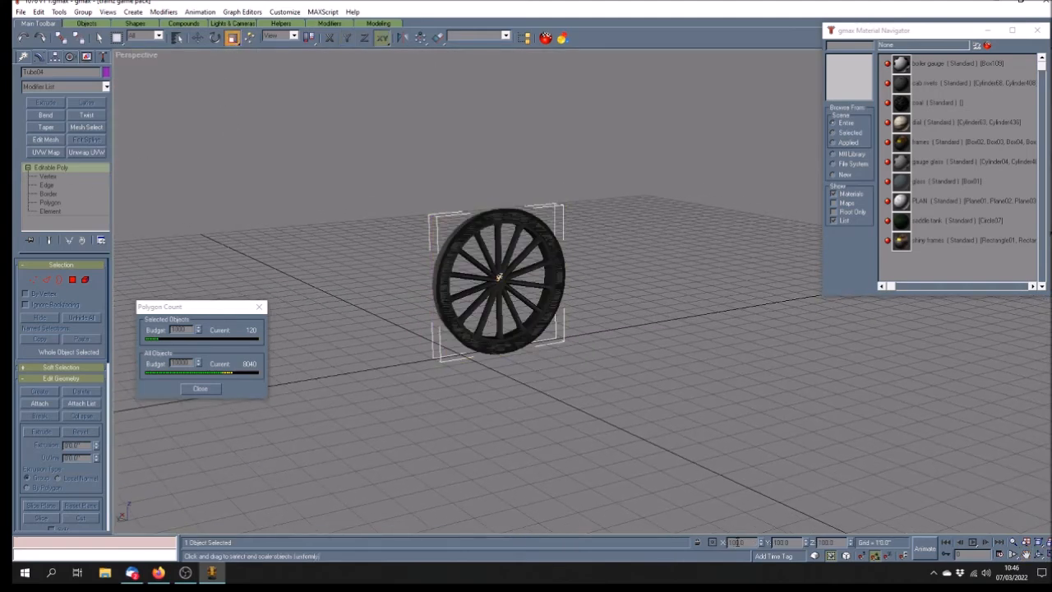
key("Return")
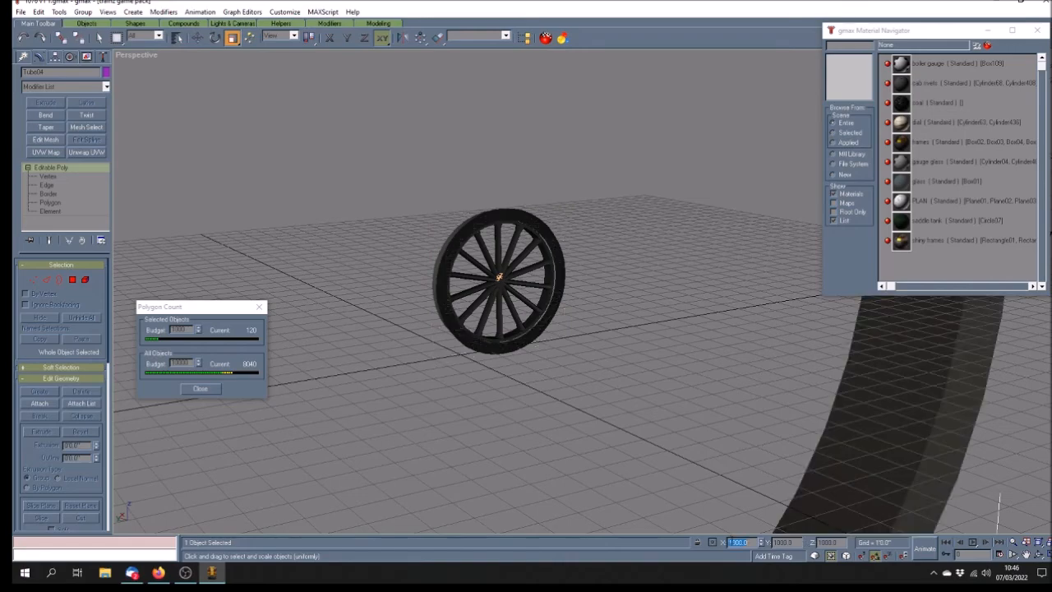
Reselect the enlarged tube and orbit to inspect the huge ring from the side and front
left_click(530, 387)
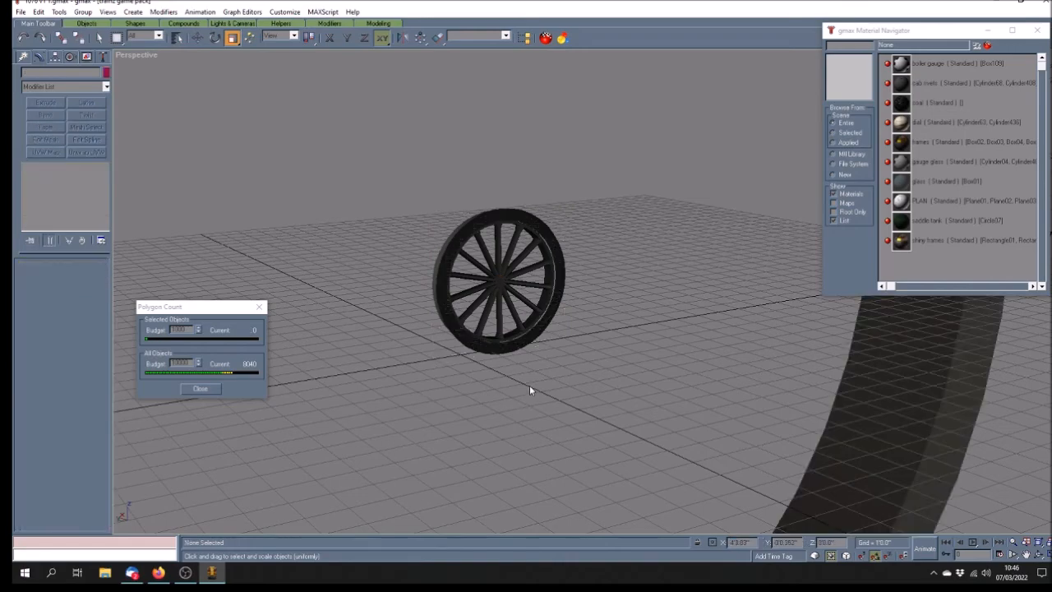
scroll(527, 384, "down", 5)
left_click(397, 329)
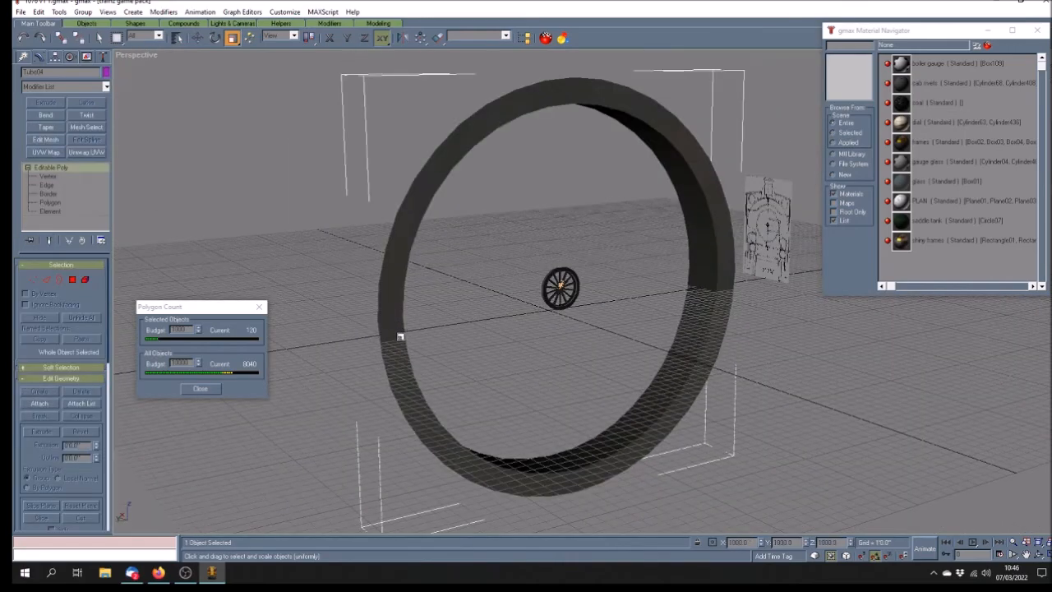
left_click(1039, 556)
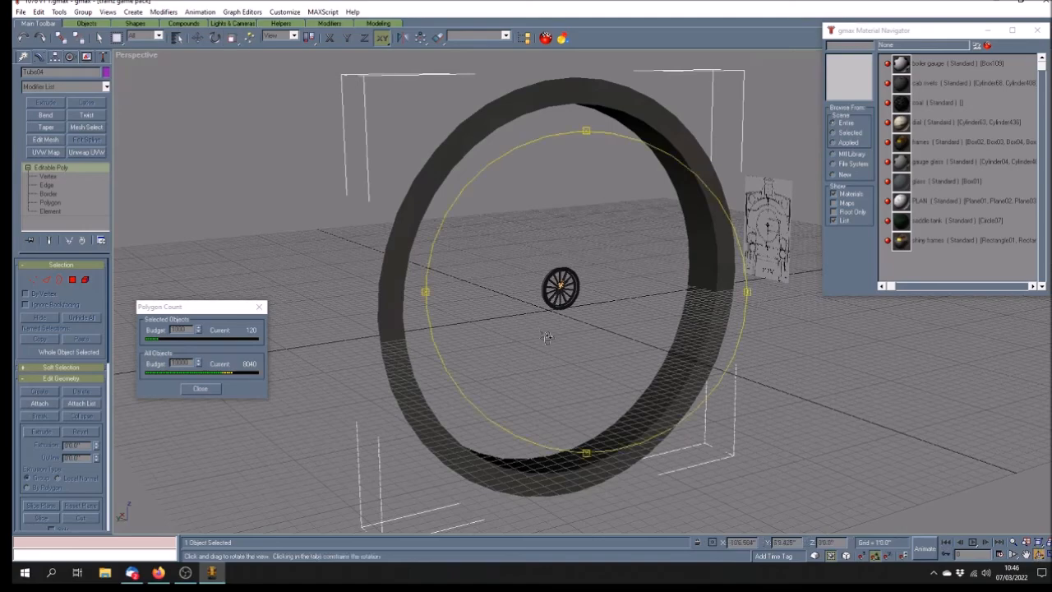
left_click_drag(548, 336, 580, 343)
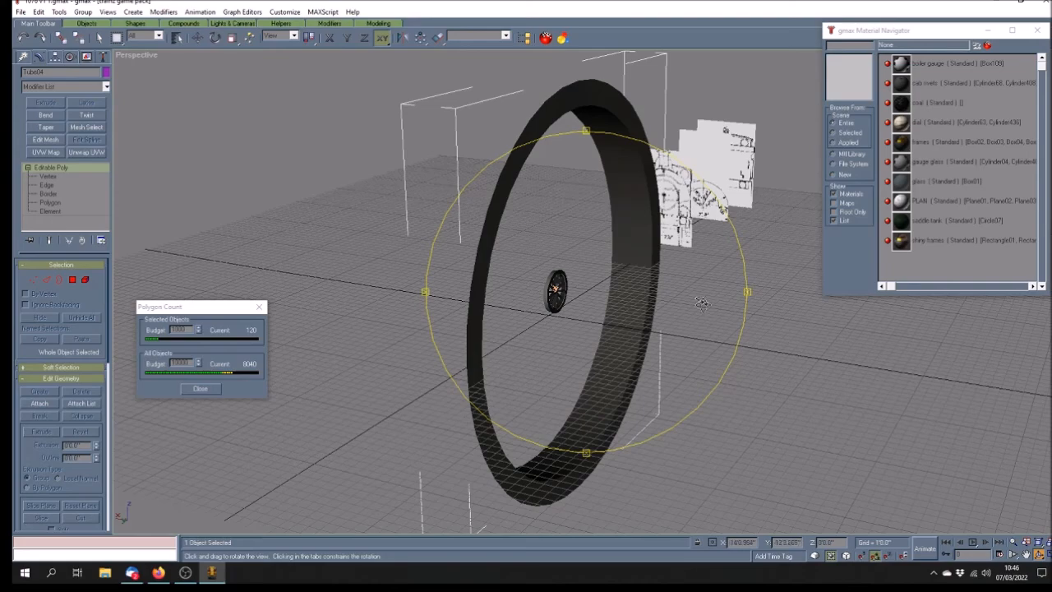
left_click_drag(571, 375, 639, 383)
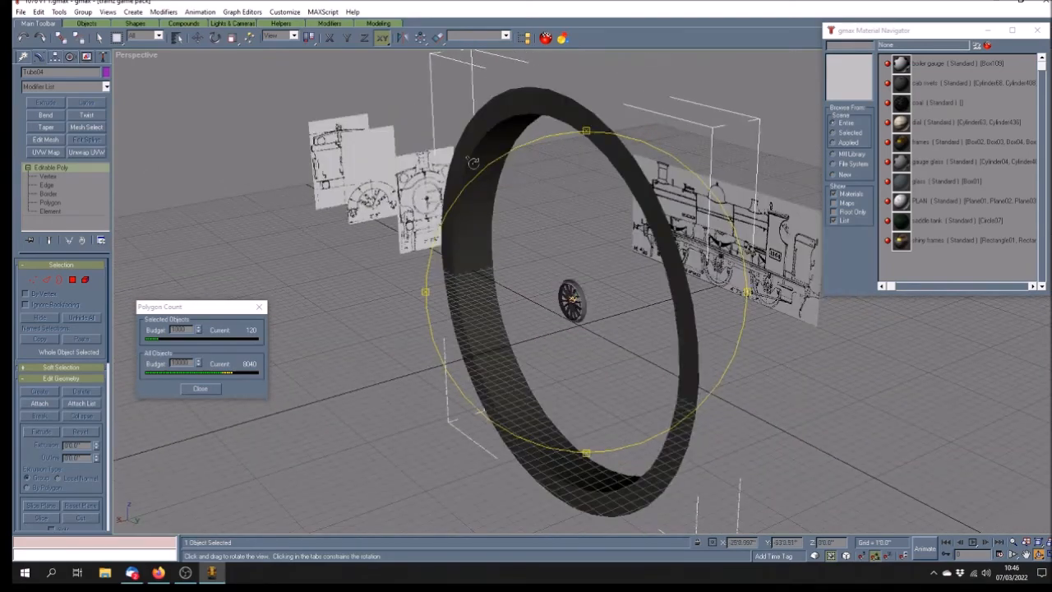
left_click_drag(630, 384, 526, 380)
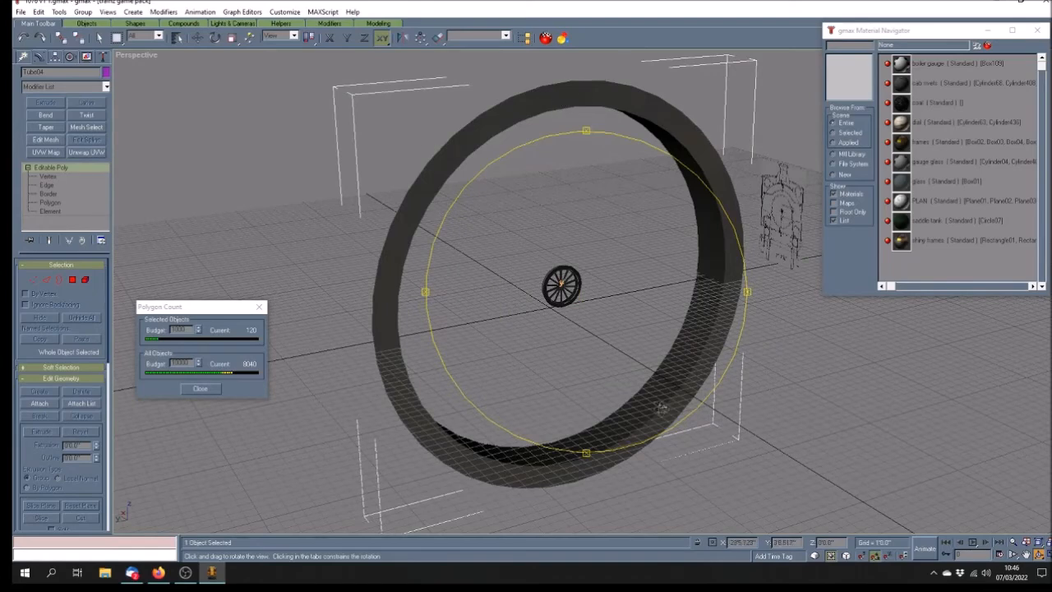
Show the Perspective view as wireframe and enter Polygon sub-object mode on the ring
right_click(144, 54)
left_click(177, 76)
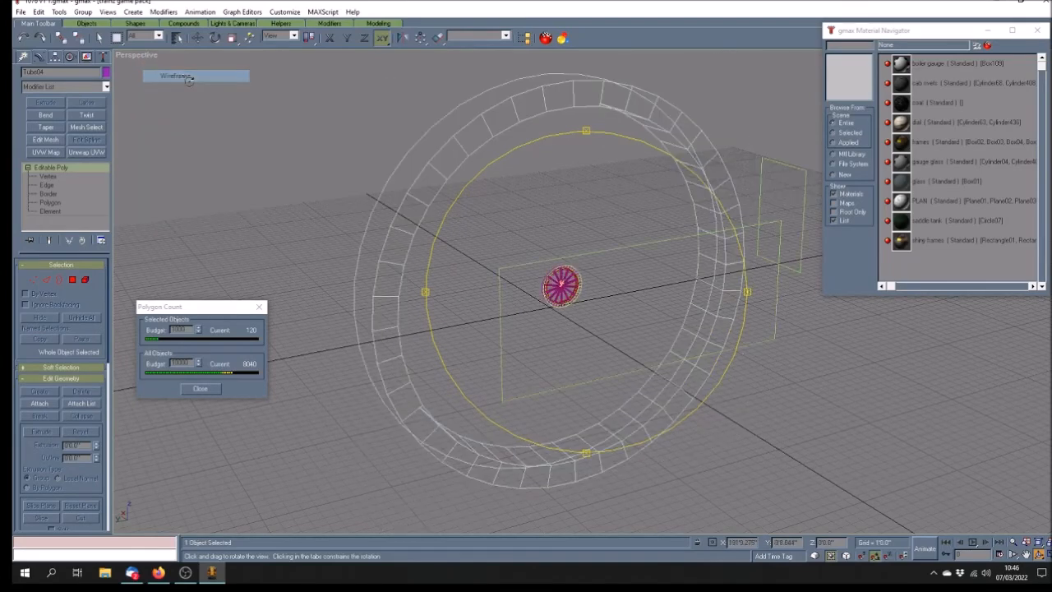
left_click(99, 38)
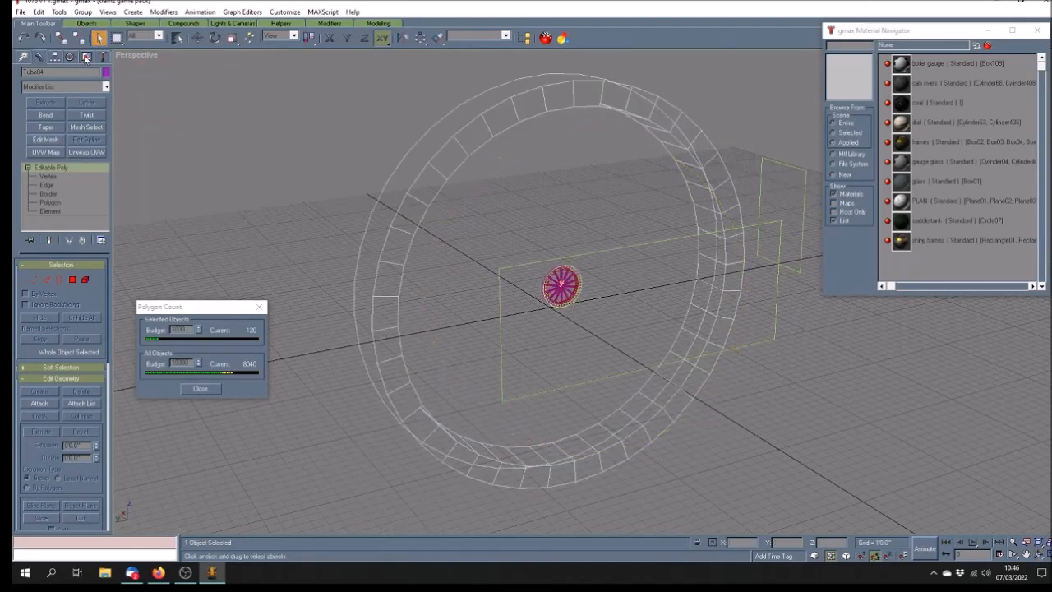
left_click(51, 202)
Select faces across the ring's top and down its right side
left_click(585, 93)
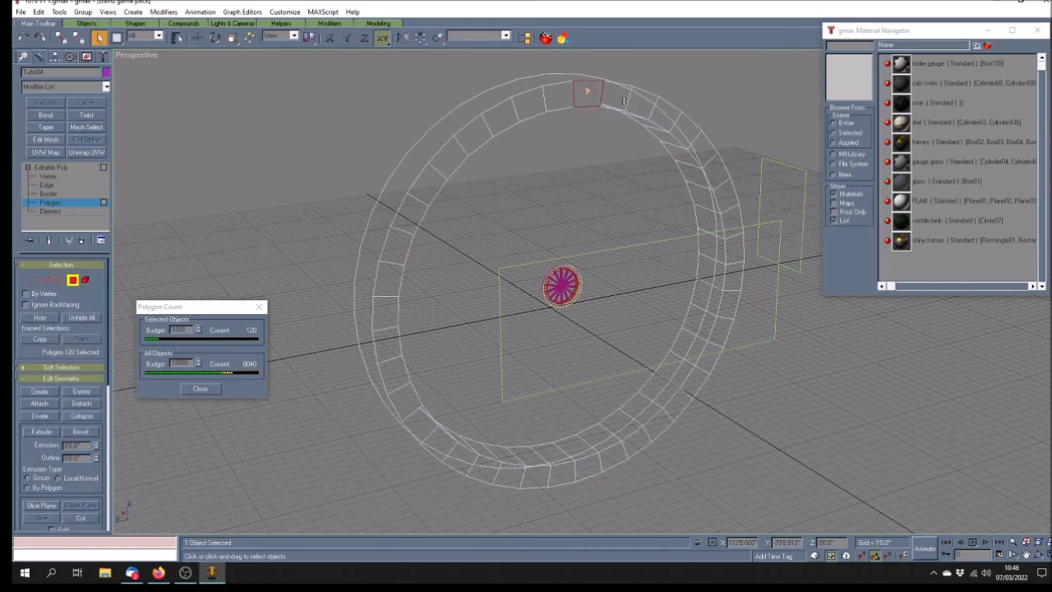
left_click(613, 95, "ctrl")
left_click(641, 103, "ctrl")
left_click(667, 115, "ctrl")
left_click(689, 128, "ctrl")
left_click(699, 149, "ctrl")
left_click(709, 161, "ctrl")
left_click(717, 177, "ctrl")
left_click(726, 197, "ctrl")
left_click(732, 224, "ctrl")
left_click(736, 250, "ctrl")
left_click(730, 281, "ctrl")
left_click(728, 308, "ctrl")
left_click(720, 335, "ctrl")
left_click(708, 358, "ctrl")
left_click(691, 380, "ctrl")
left_click(672, 412, "ctrl")
left_click(642, 436, "ctrl")
left_click(615, 457, "ctrl")
Add the bottom and left-side faces to complete the 40-face loop, then delete them
left_click(589, 466, "ctrl")
left_click(565, 474, "ctrl")
left_click(535, 475, "ctrl")
left_click(510, 474, "ctrl")
left_click(484, 464, "ctrl")
left_click(458, 458, "ctrl")
left_click(434, 440, "ctrl")
left_click(417, 420, "ctrl")
left_click(405, 403, "ctrl")
left_click(400, 369, "ctrl")
left_click(389, 343, "ctrl")
left_click(388, 313, "ctrl")
left_click(387, 286, "ctrl")
left_click(397, 246, "ctrl")
left_click(413, 218, "ctrl")
left_click(427, 185, "ctrl")
left_click(450, 156, "ctrl")
left_click(475, 134, "ctrl")
left_click(504, 114, "ctrl")
left_click(529, 103, "ctrl")
left_click(566, 101, "ctrl")
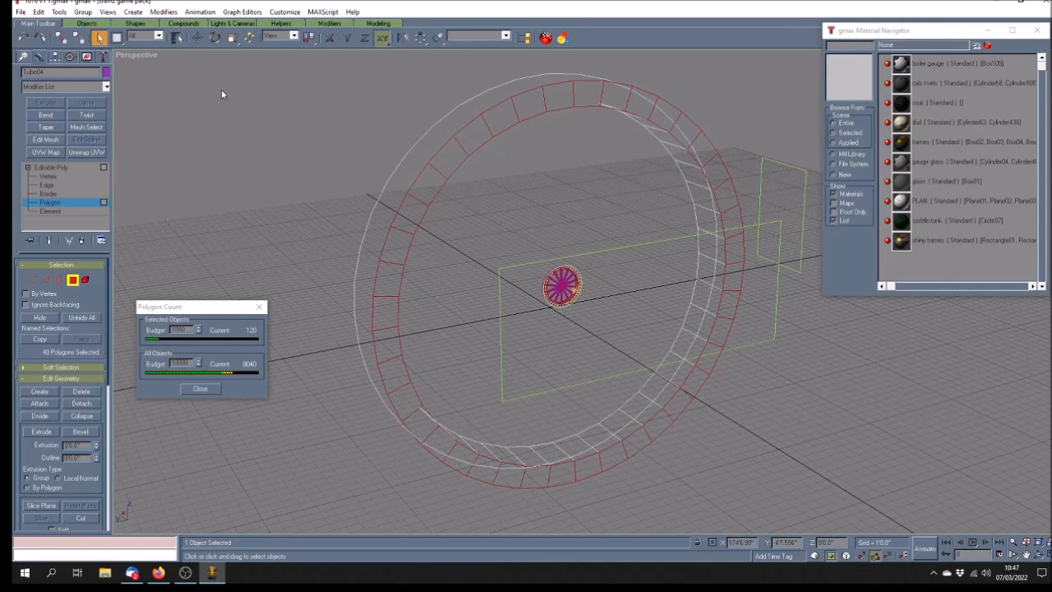
key("Delete")
key("Return")
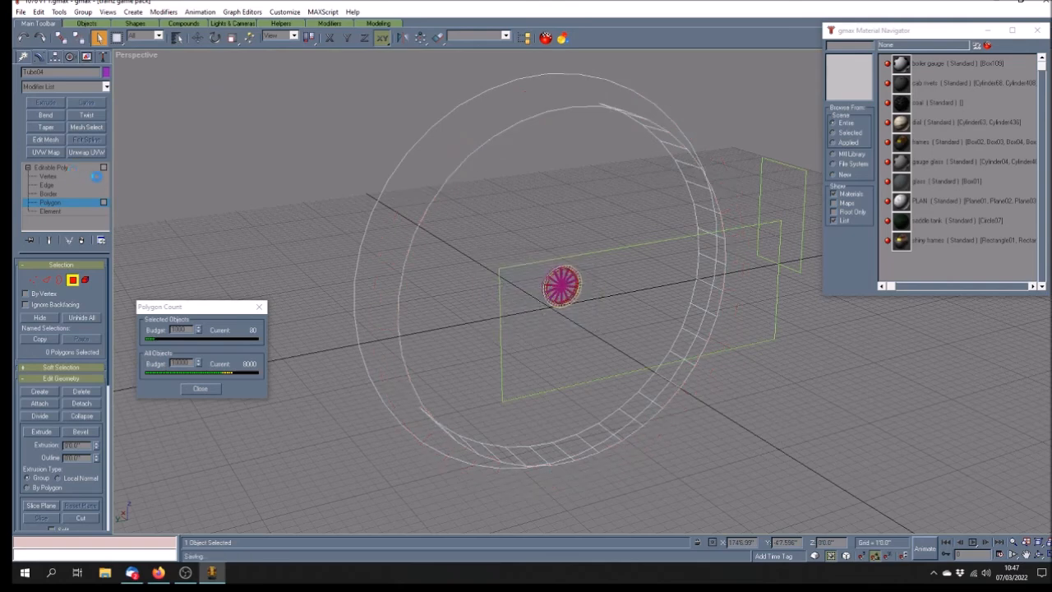
Scale the trimmed tube back to 100% at object level
left_click(65, 167)
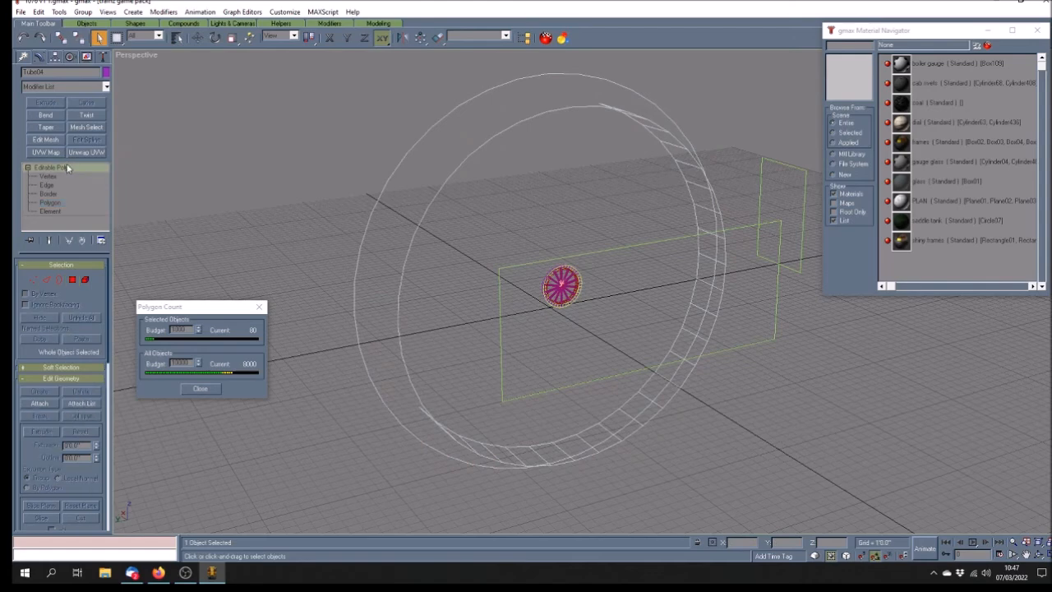
key("r")
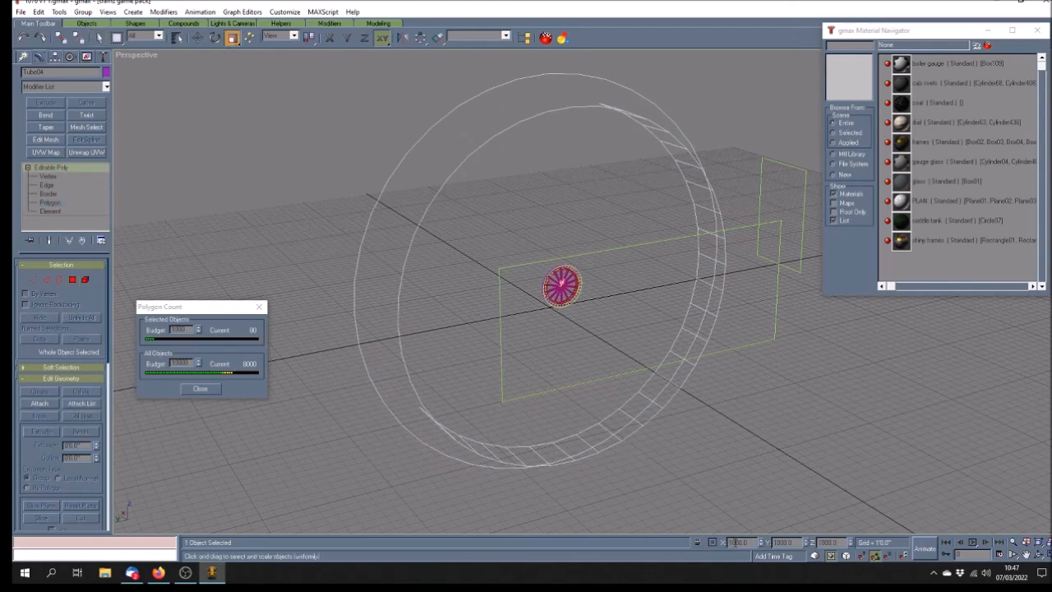
key("Return")
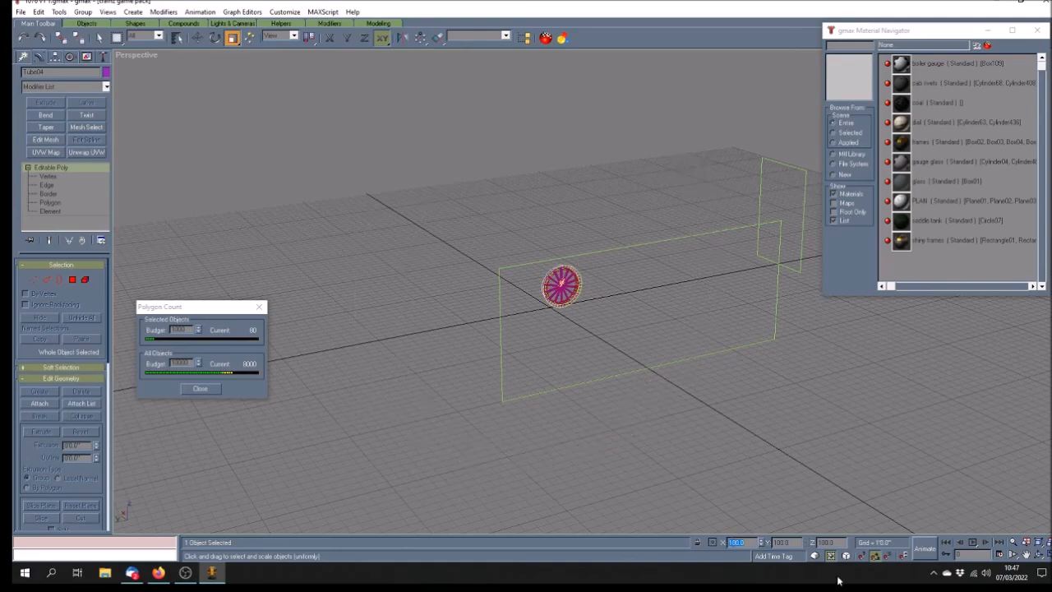
Set the Perspective view to Smooth + Highlights and orbit to inspect the shaded wheel
left_click(1039, 555)
left_click_drag(532, 305, 674, 324)
scroll(662, 326, "up", 5)
right_click(123, 55)
left_click(165, 64)
mouse_move(505, 398)
left_mouse_down()
mouse_move(490, 392)
mouse_move(514, 413)
mouse_move(508, 423)
mouse_move(537, 423)
left_mouse_up()
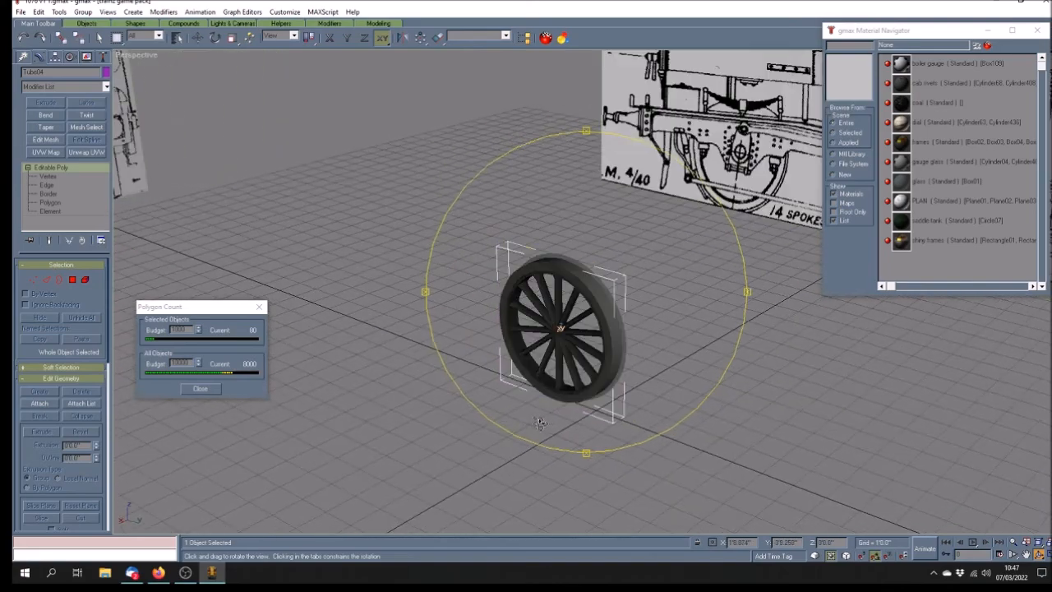
left_click(98, 38)
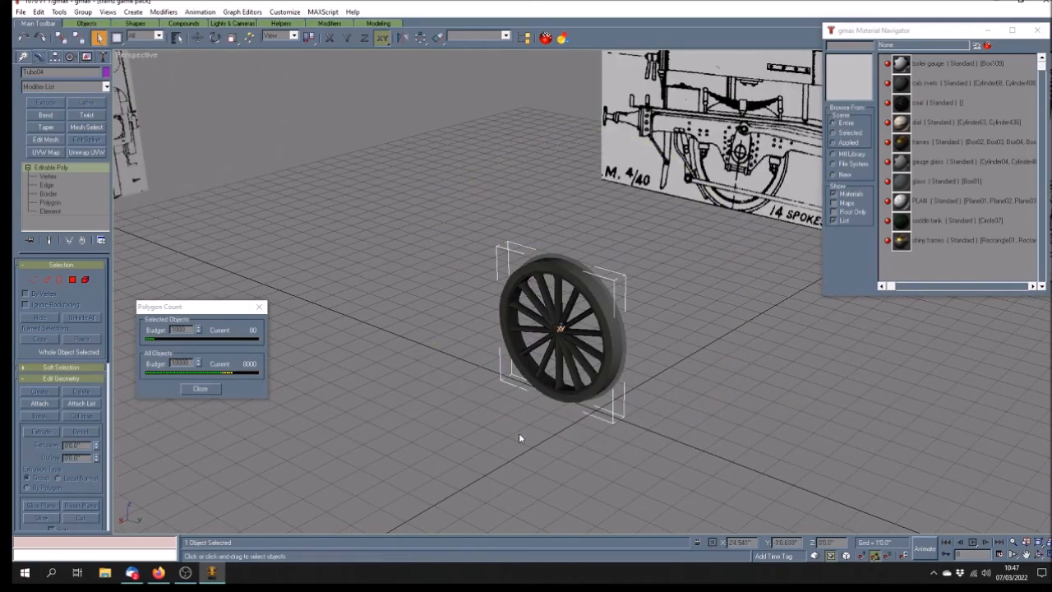
Select all twelve wheel and tyre parts with a box drag in the Top view
left_click(1040, 557)
left_click(374, 227)
scroll(514, 211, "down", 5)
scroll(499, 260, "up", 3)
left_click_drag(414, 112, 508, 251)
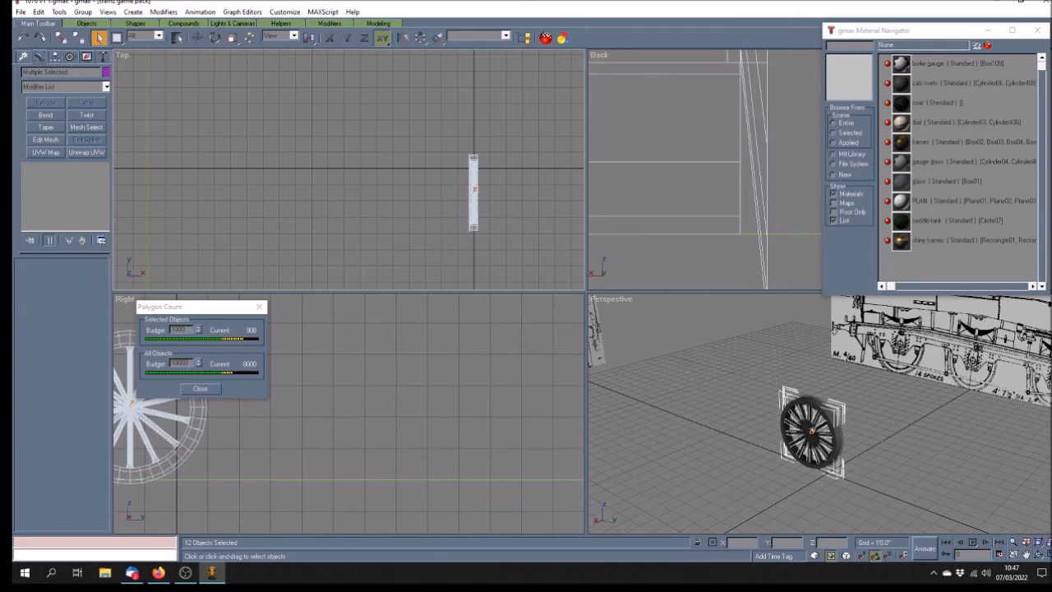
Group the selected pieces as Group02, with the Perspective view smooth-shaded
left_click(1026, 555)
left_click_drag(812, 448, 754, 441)
key("F3")
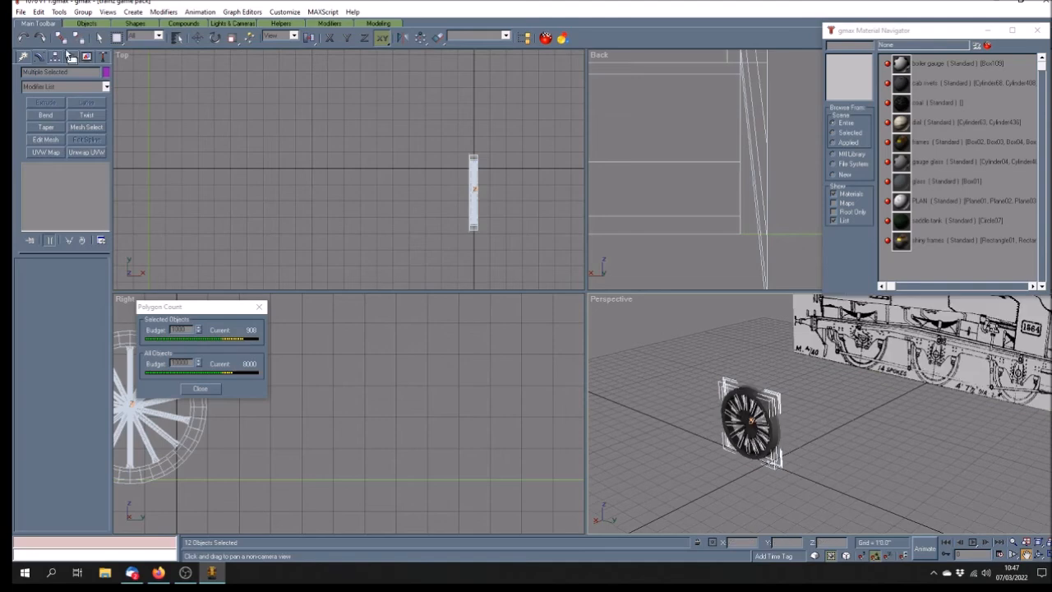
left_click(82, 11)
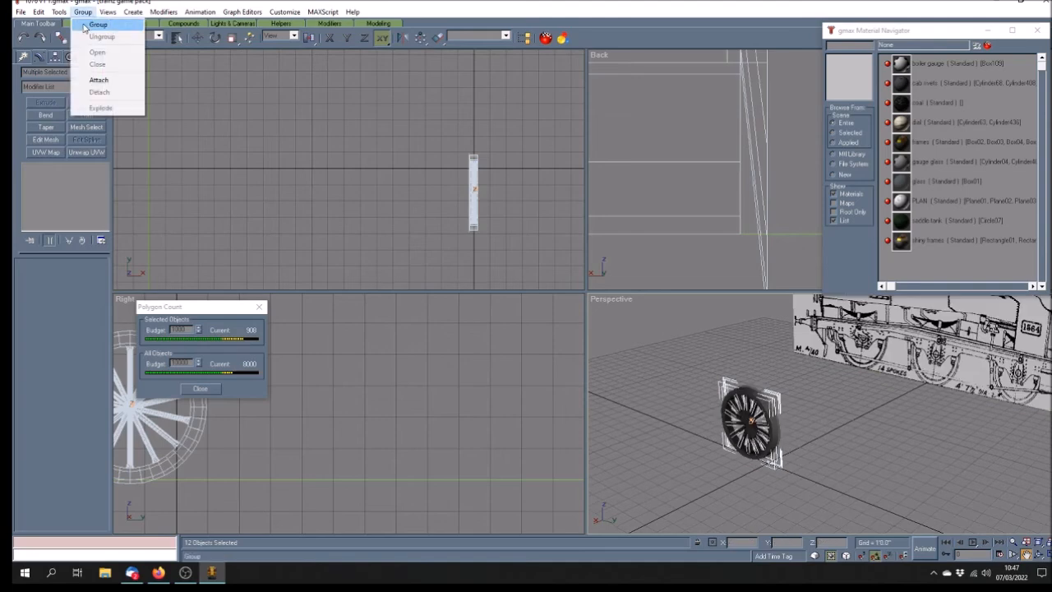
left_click(86, 26)
left_click(496, 302)
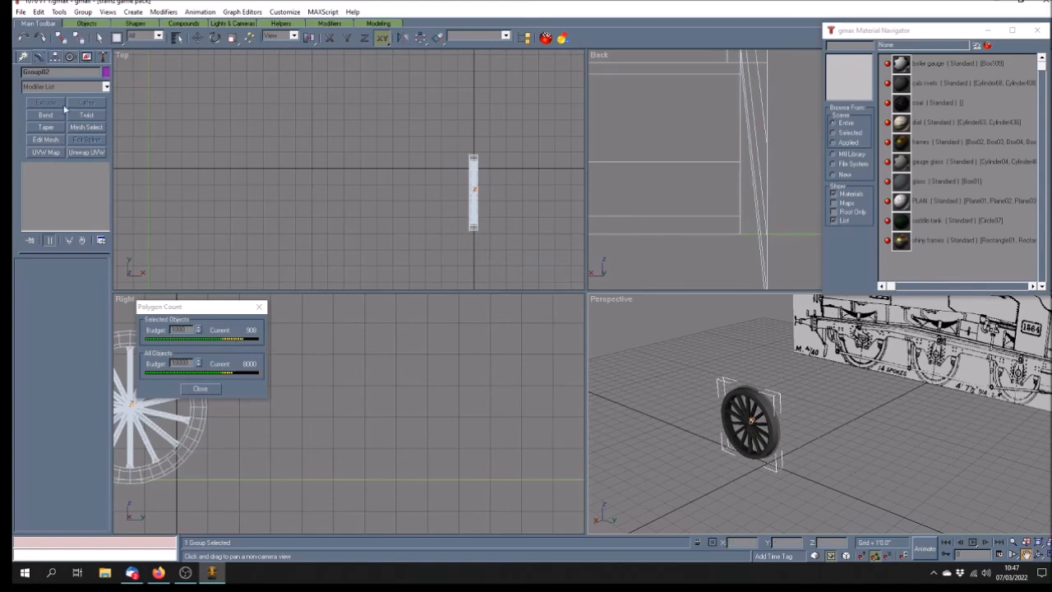
Unhide all locomotive parts, then hide the red cab
left_click(86, 57)
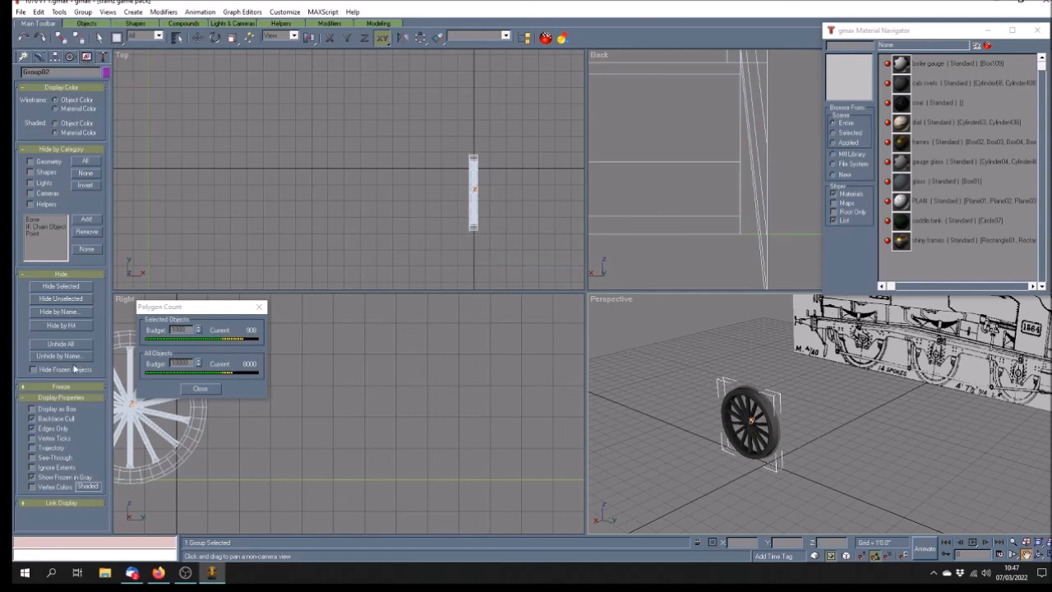
left_click(59, 344)
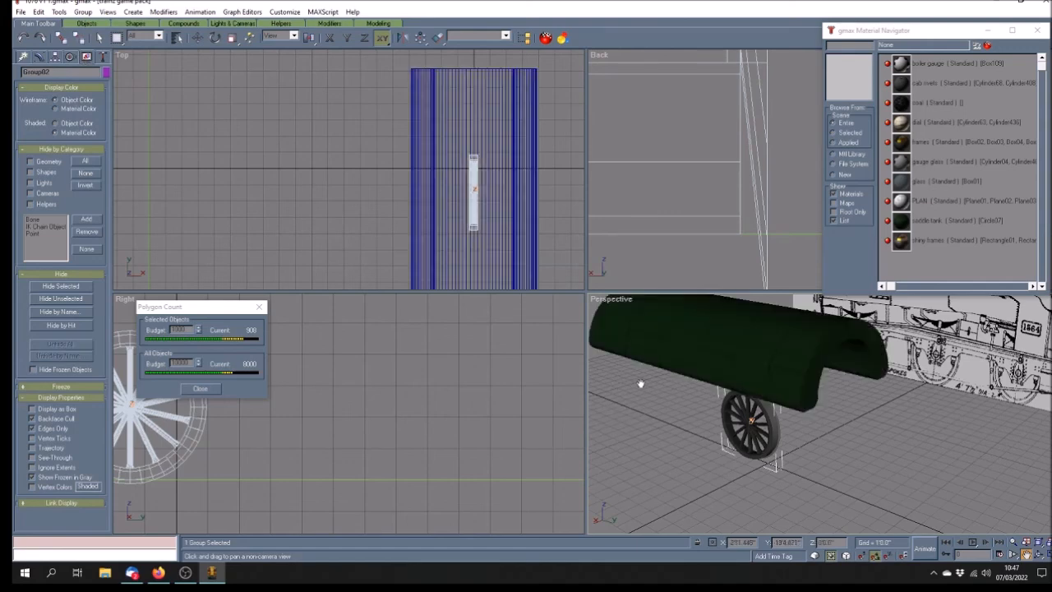
left_click(98, 38)
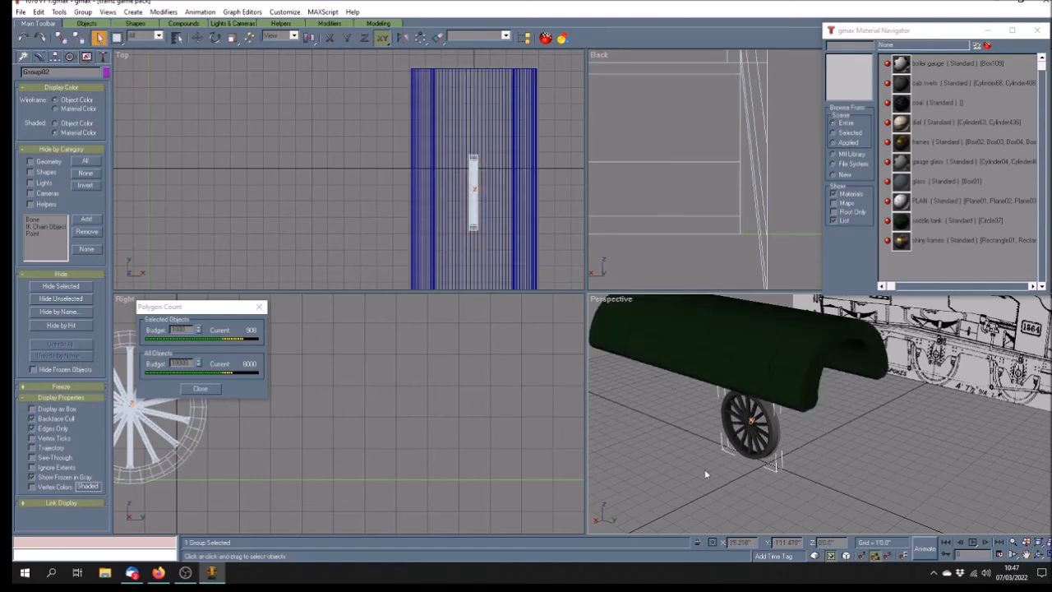
left_click(658, 352)
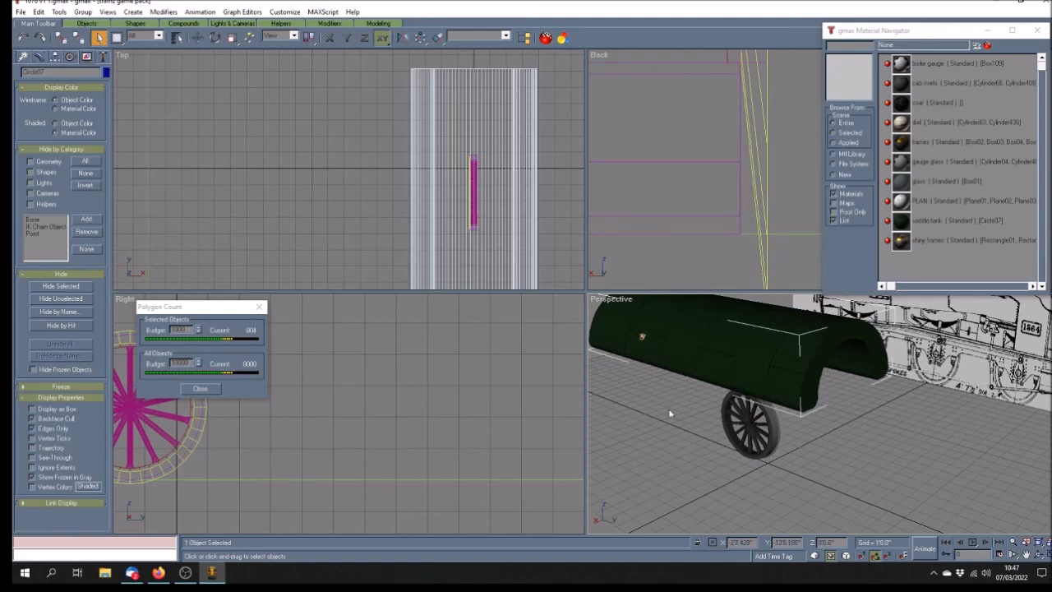
scroll(683, 407, "down", 5)
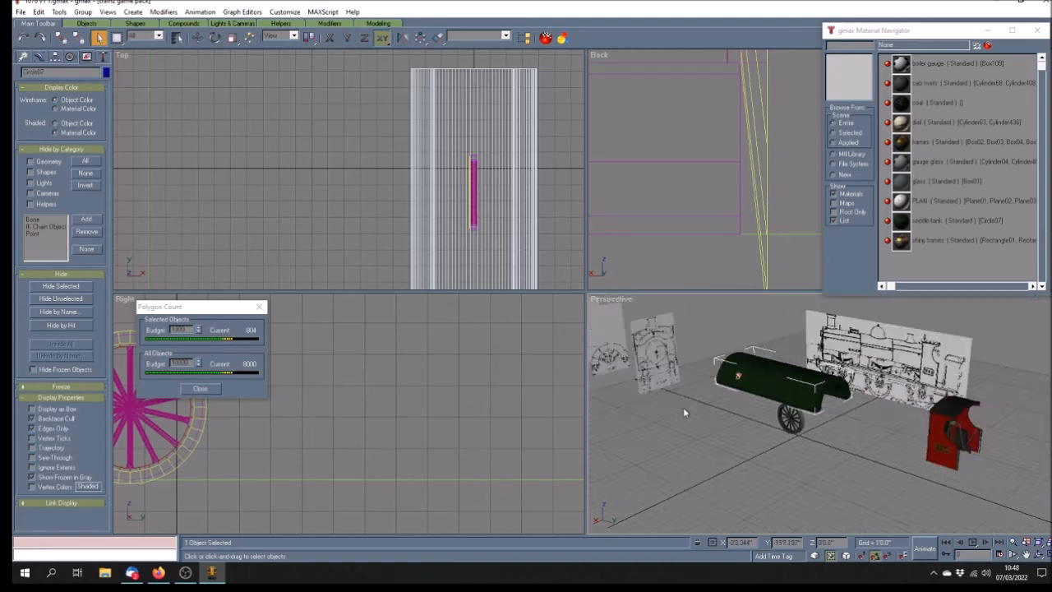
left_click(899, 437)
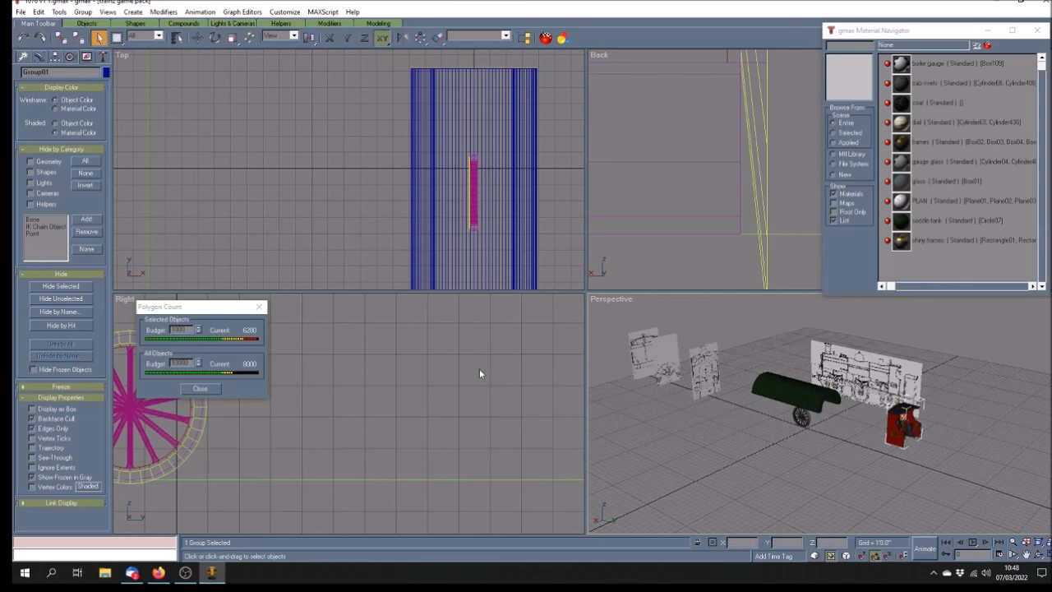
left_click(40, 287)
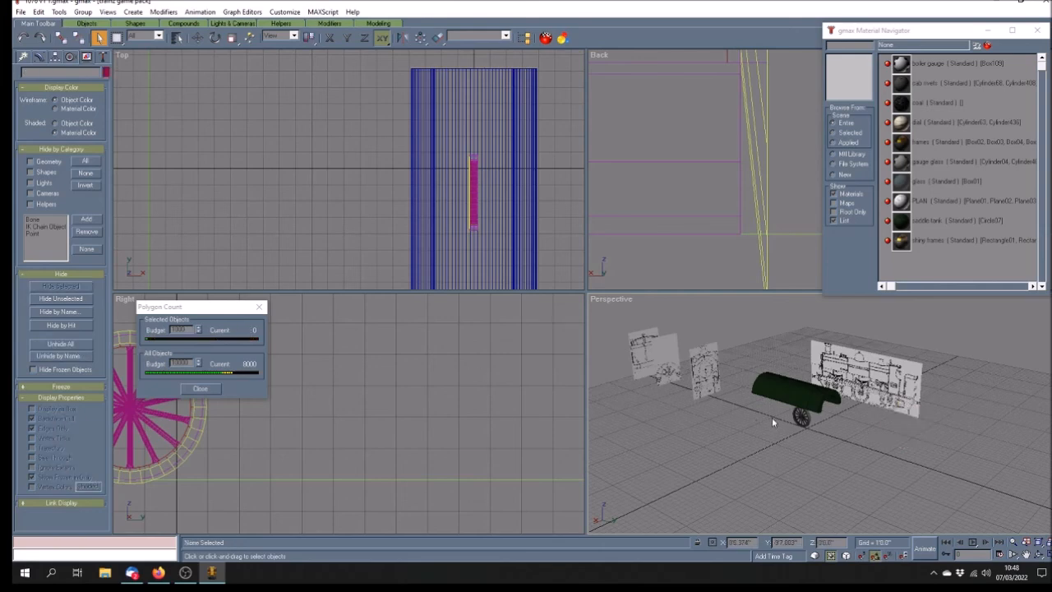
Hide the green saddle tank as well
left_click(772, 415)
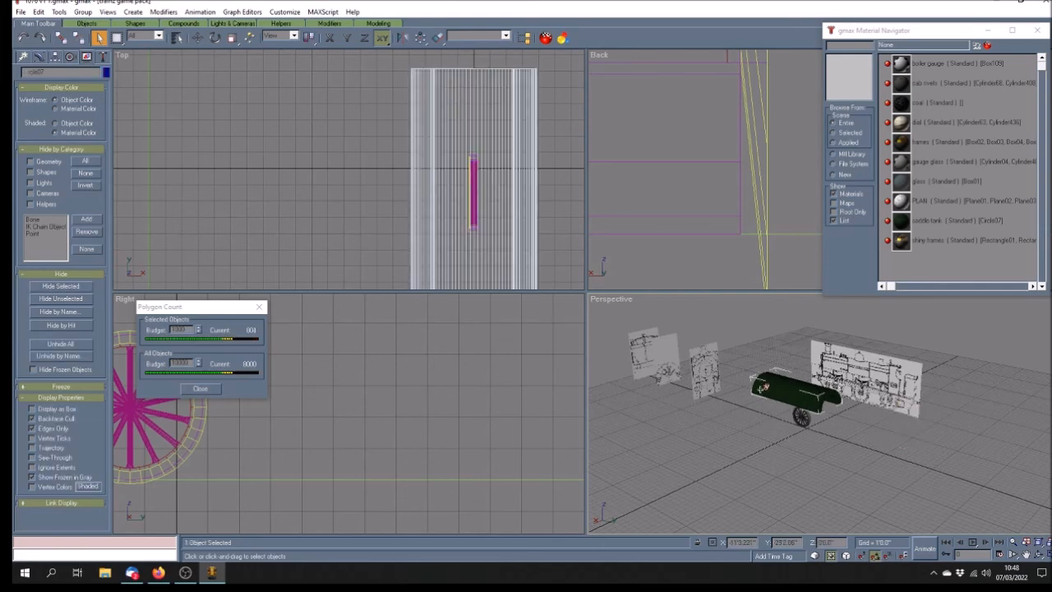
left_click(60, 286)
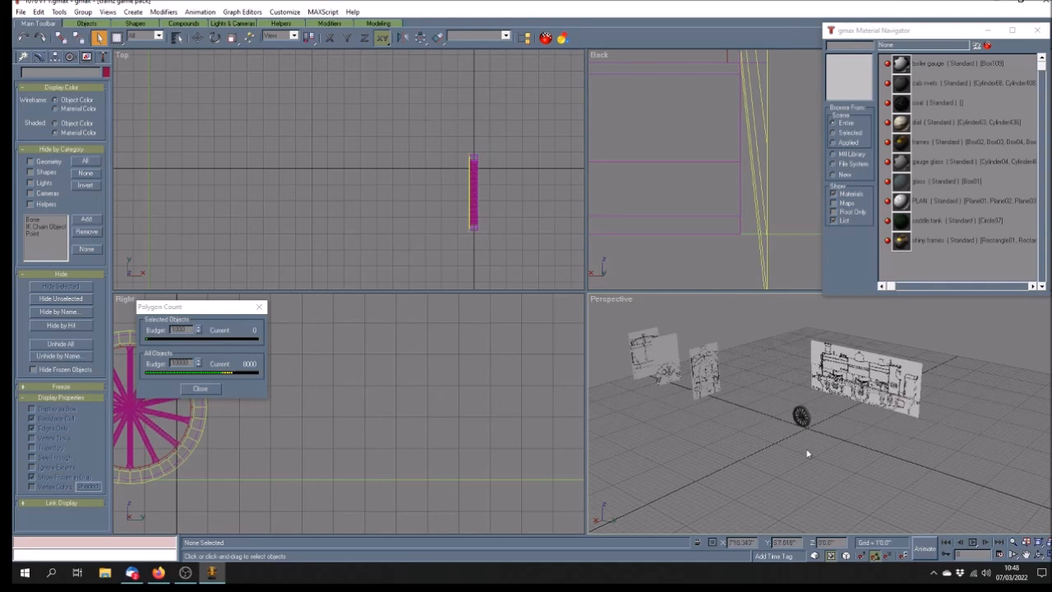
scroll(825, 443, "up", 5)
scroll(807, 453, "down", 5)
scroll(808, 453, "up", 5)
scroll(807, 453, "down", 3)
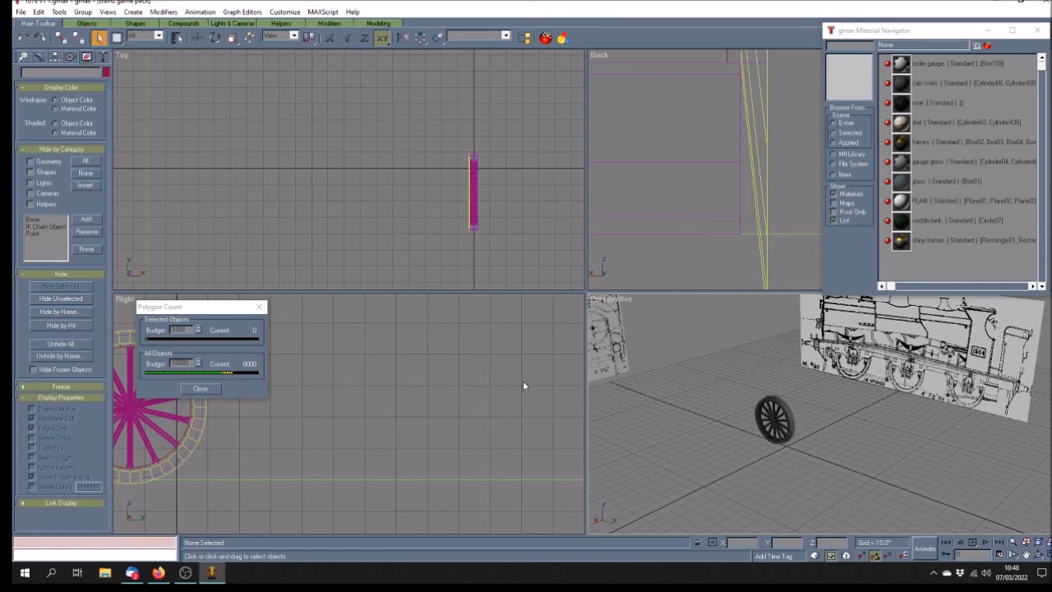
Create a thin box below the wheel in the Top view with width 10
left_click(1027, 556)
left_click_drag(494, 252, 428, 239)
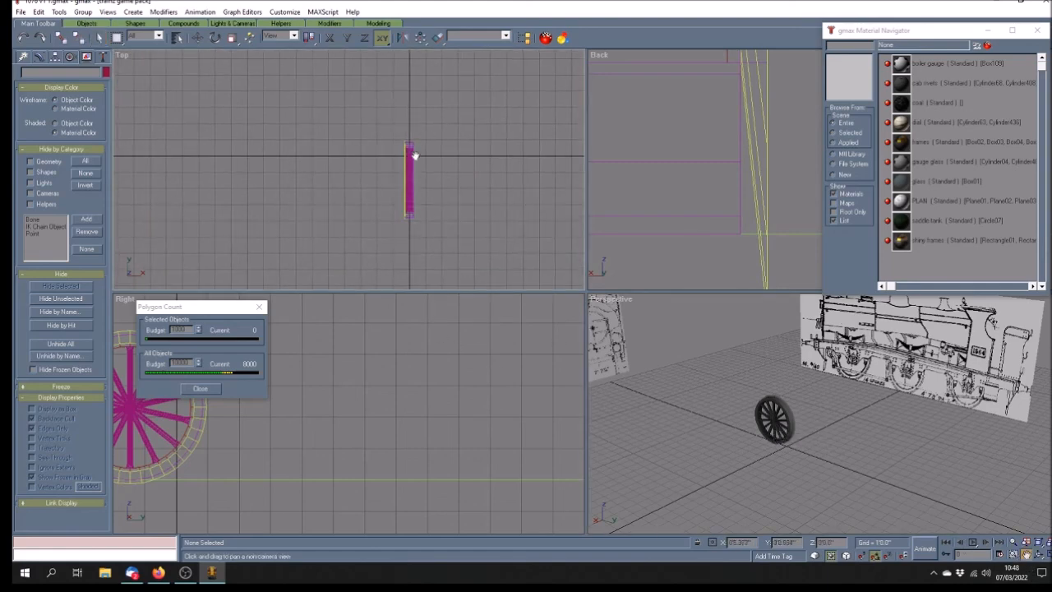
left_click(23, 55)
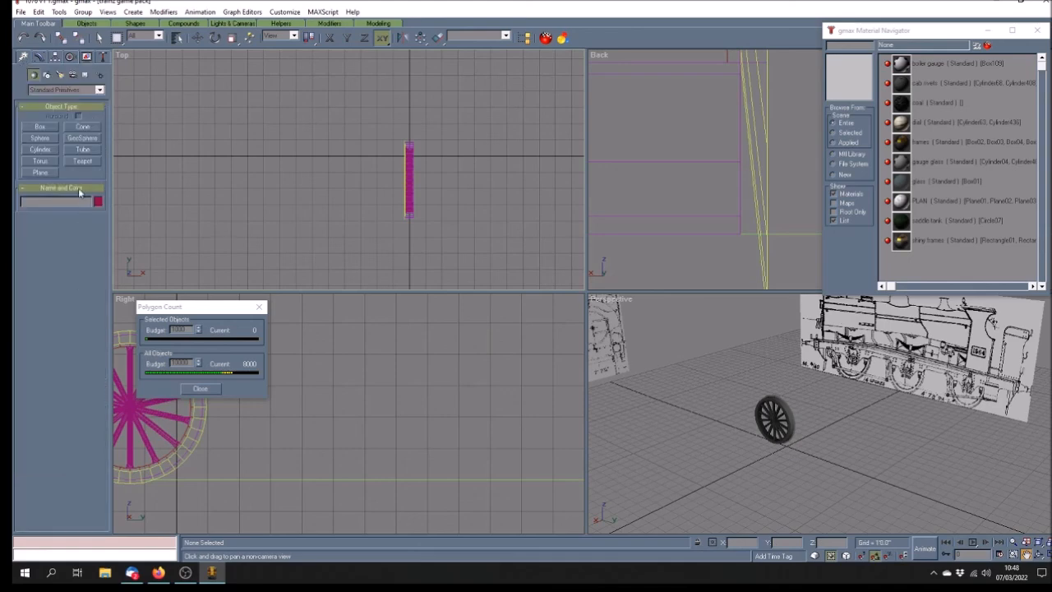
left_click(40, 128)
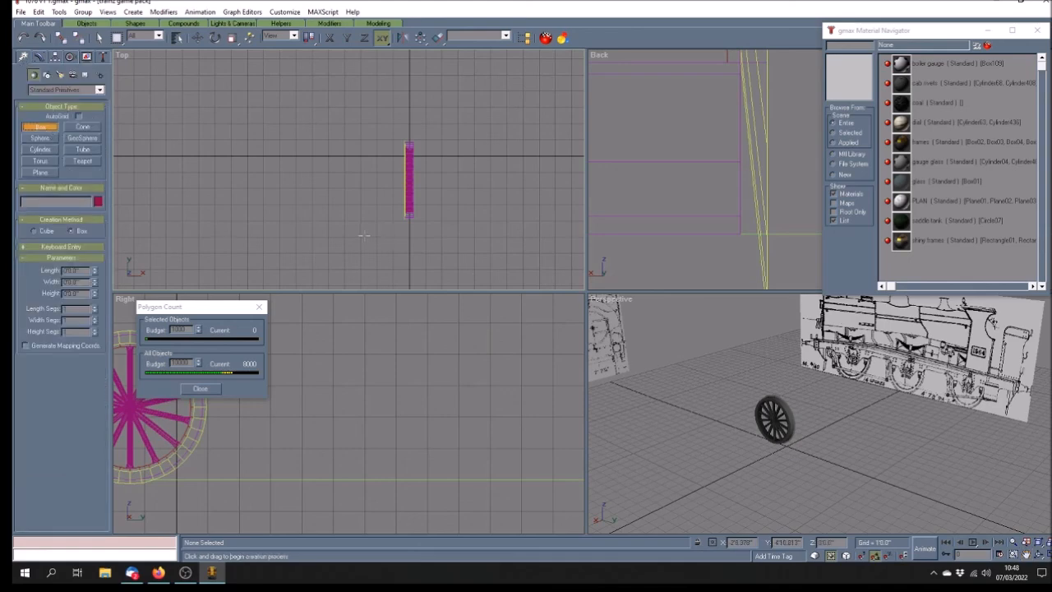
left_click_drag(369, 227, 437, 233)
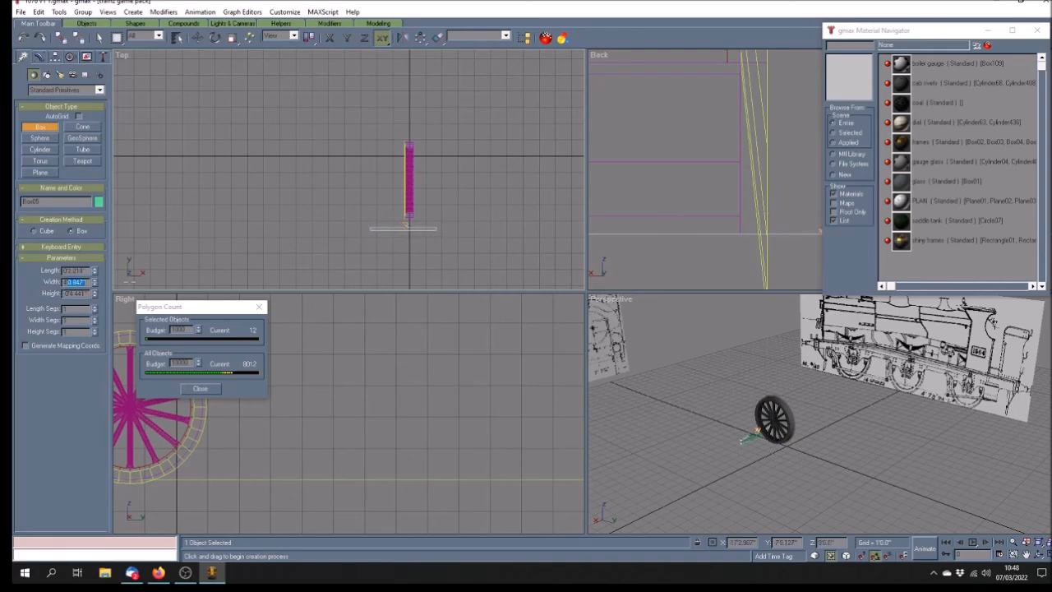
type("10")
key("Return")
Set the box's X position to 0 and move it up across the wheel's centre
left_click(55, 56)
left_click(79, 125)
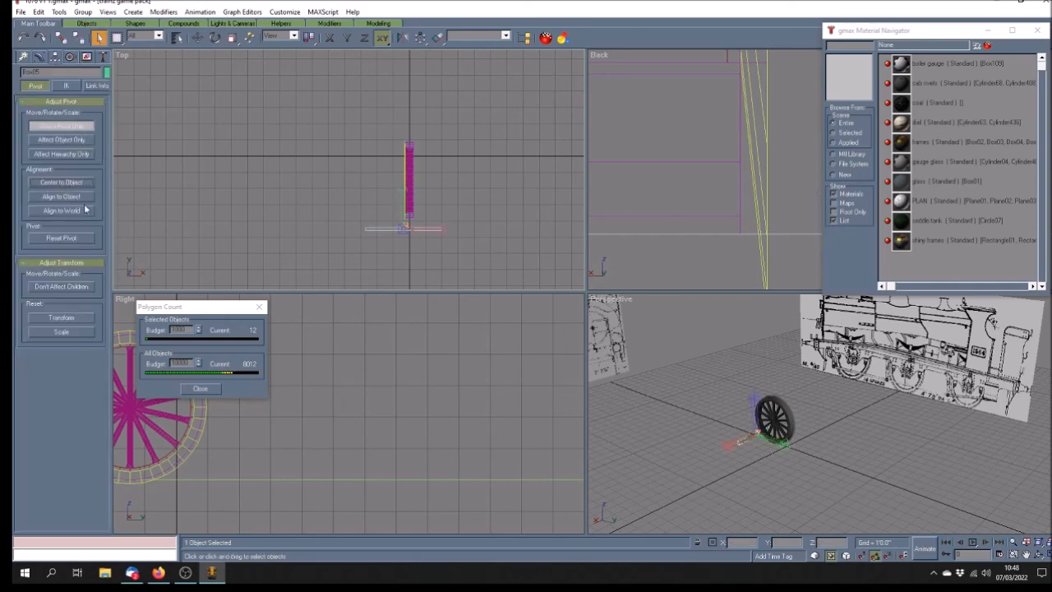
left_click(61, 125)
left_click(197, 38)
left_click_drag(754, 542, 705, 531)
type("0")
key("Return")
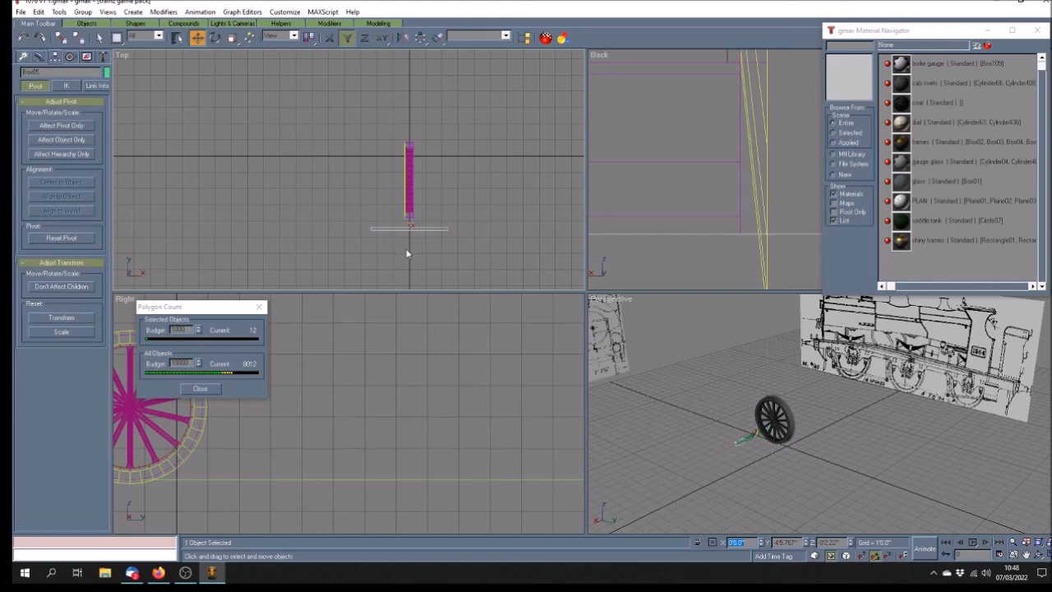
left_click_drag(376, 228, 378, 189)
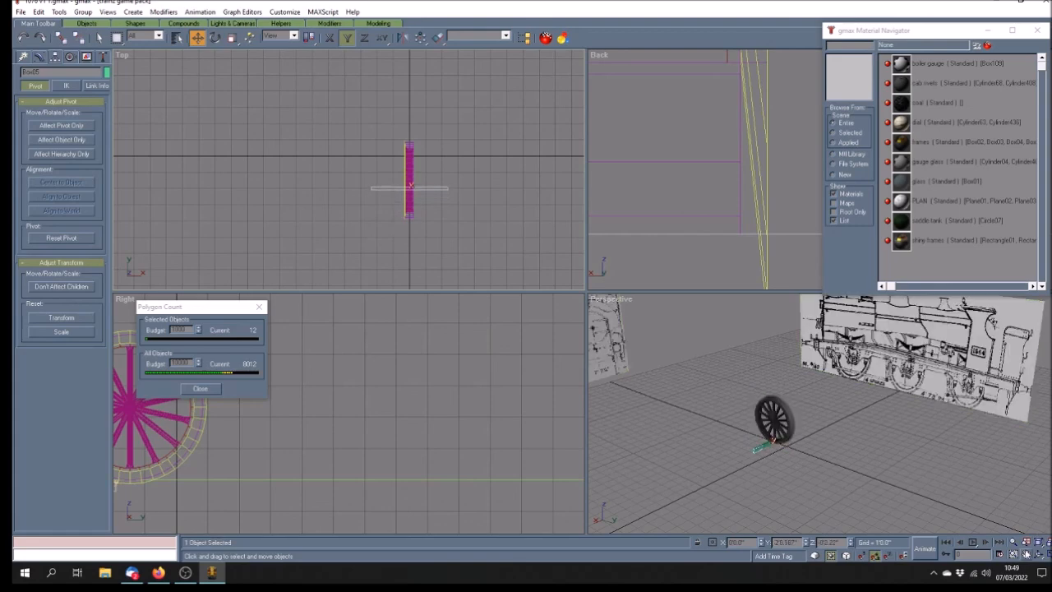
left_click_drag(750, 274, 700, 157)
scroll(696, 154, "down", 10)
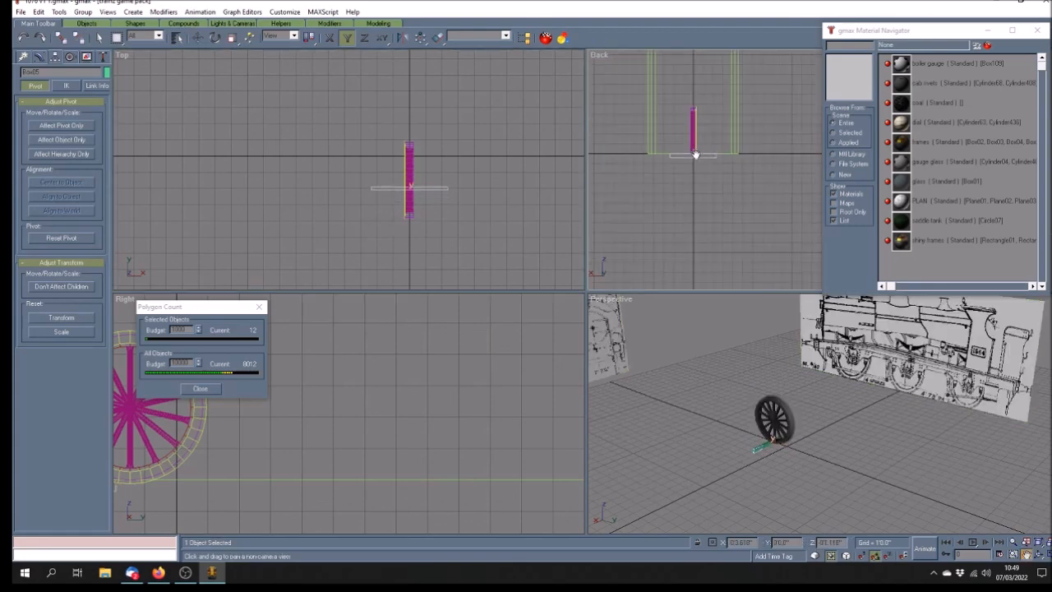
scroll(748, 155, "up", 4)
scroll(682, 163, "down", 2)
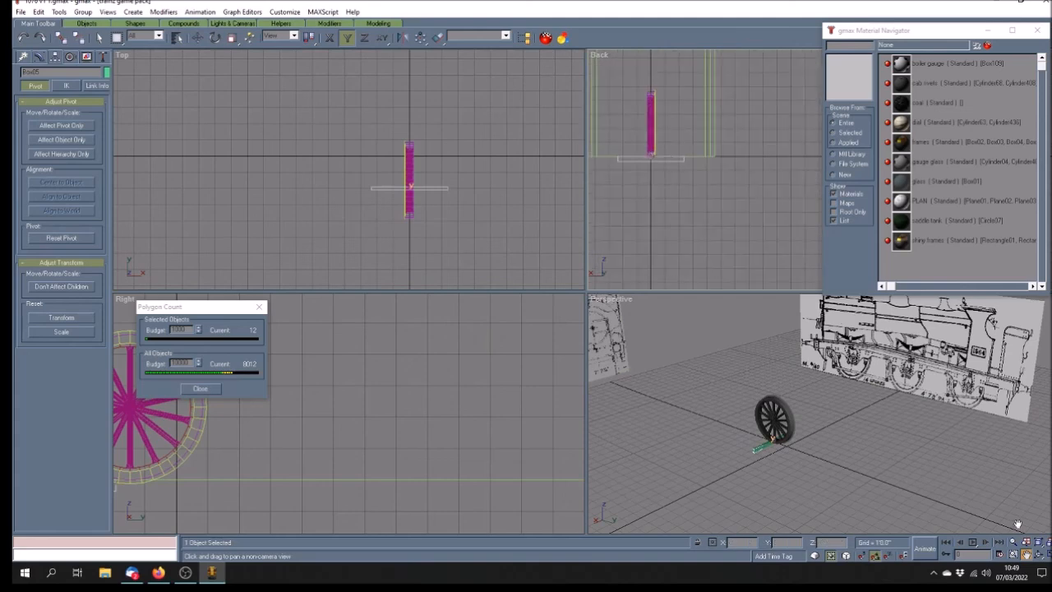
Select Group02 in the maximized Back view and slide it left along the locked X axis
left_click(1048, 556)
left_click_drag(387, 317, 622, 297)
key("w")
left_click(403, 201)
left_click(468, 193)
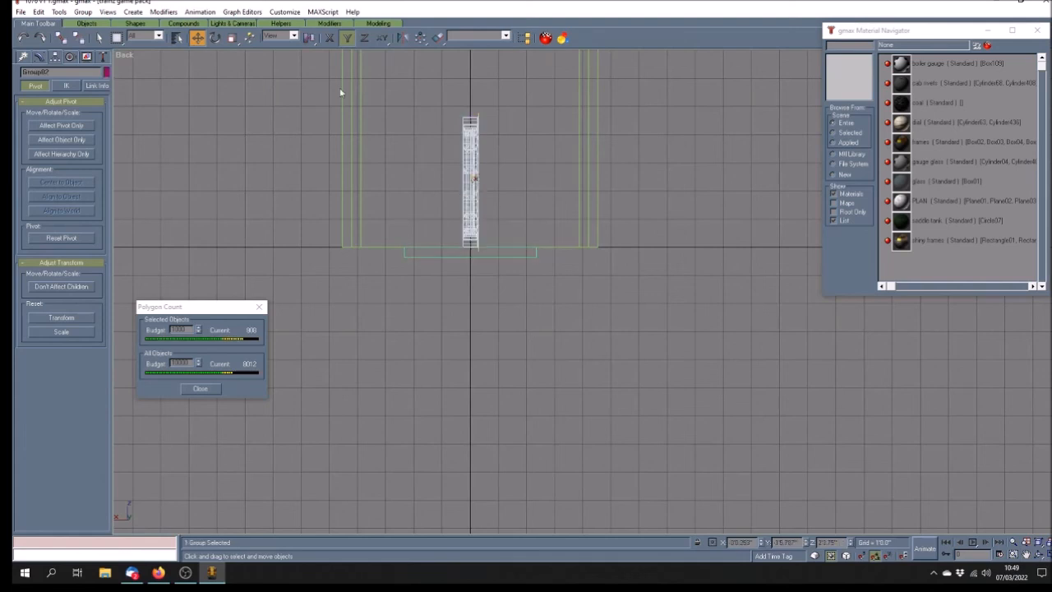
left_click(329, 37)
left_click_drag(475, 212, 398, 218)
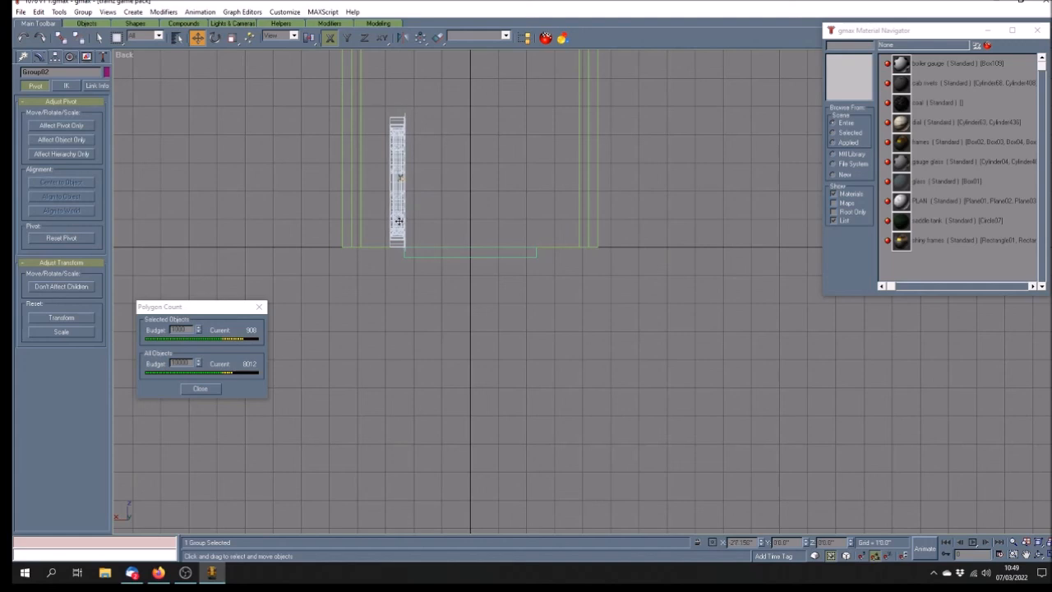
Fine-tune the wheel group's X position at the axle's end and restore four viewports
scroll(383, 237, "up", 5)
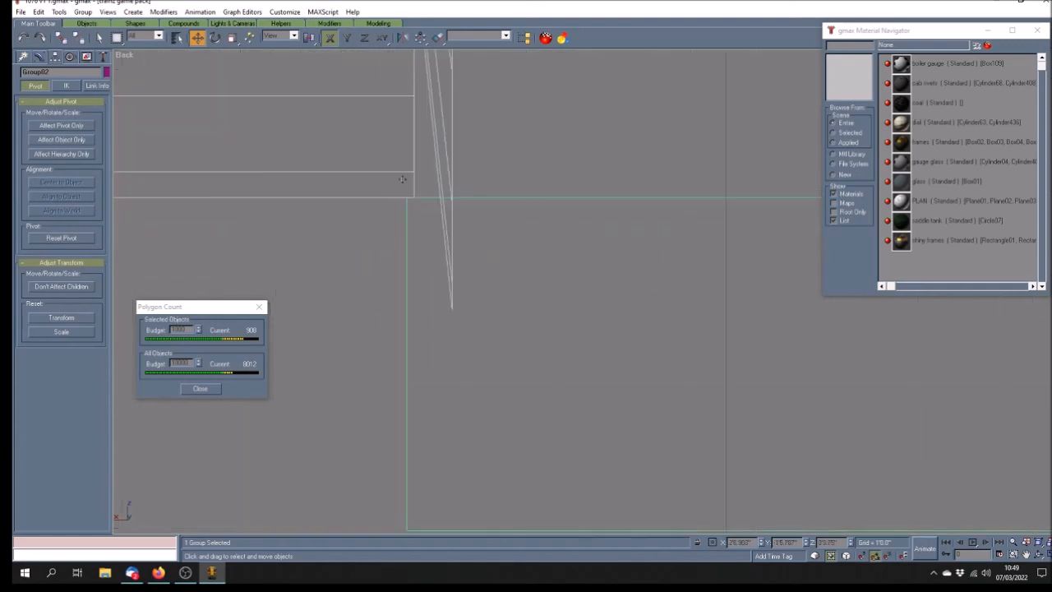
left_click_drag(402, 176, 370, 179)
scroll(425, 171, "down", 3)
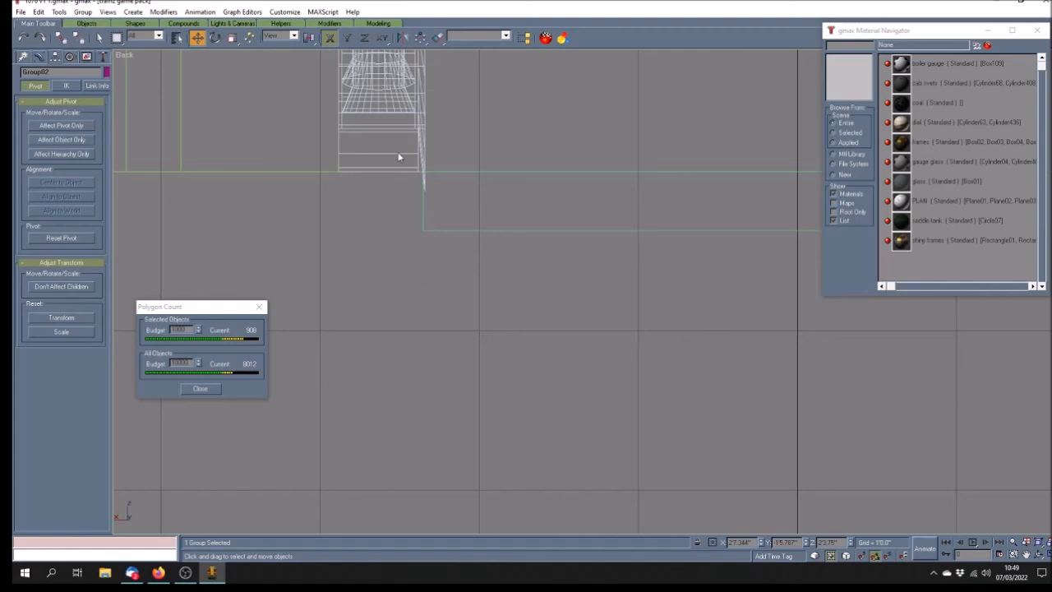
left_click_drag(391, 110, 397, 114)
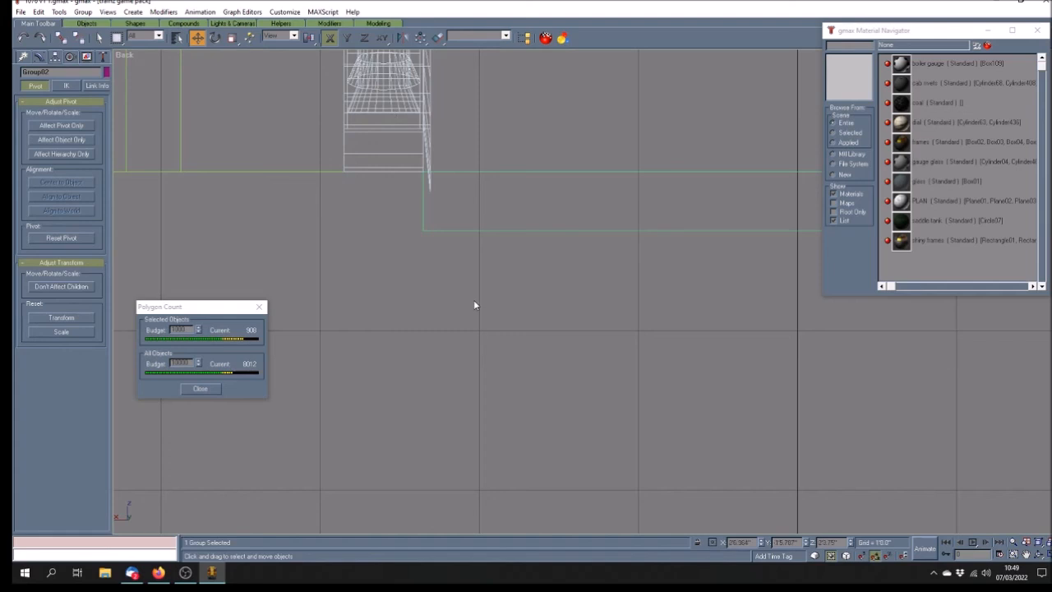
scroll(474, 300, "down", 5)
left_click(1040, 554)
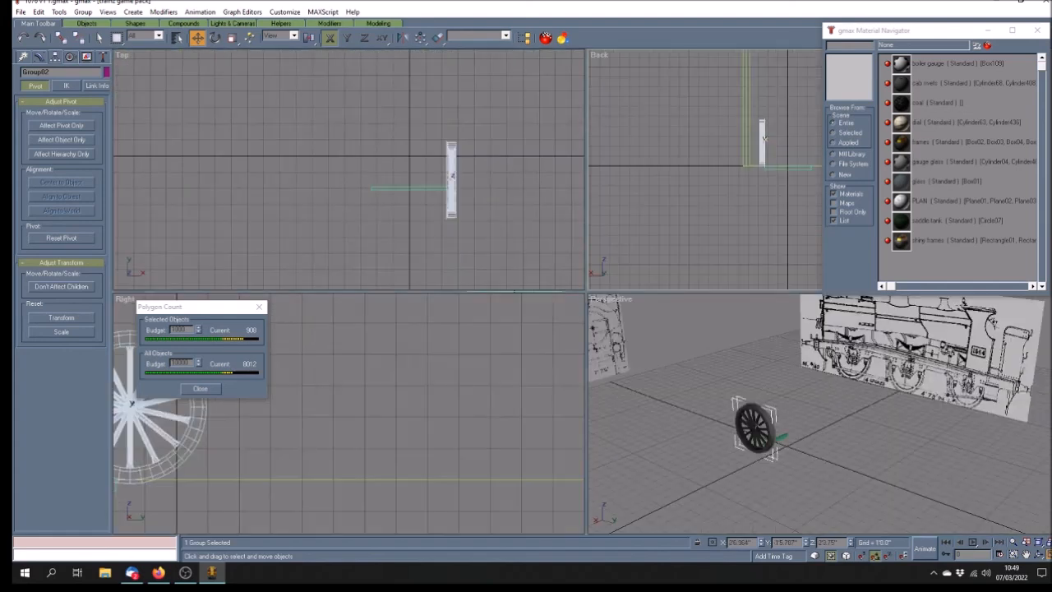
left_click(801, 464)
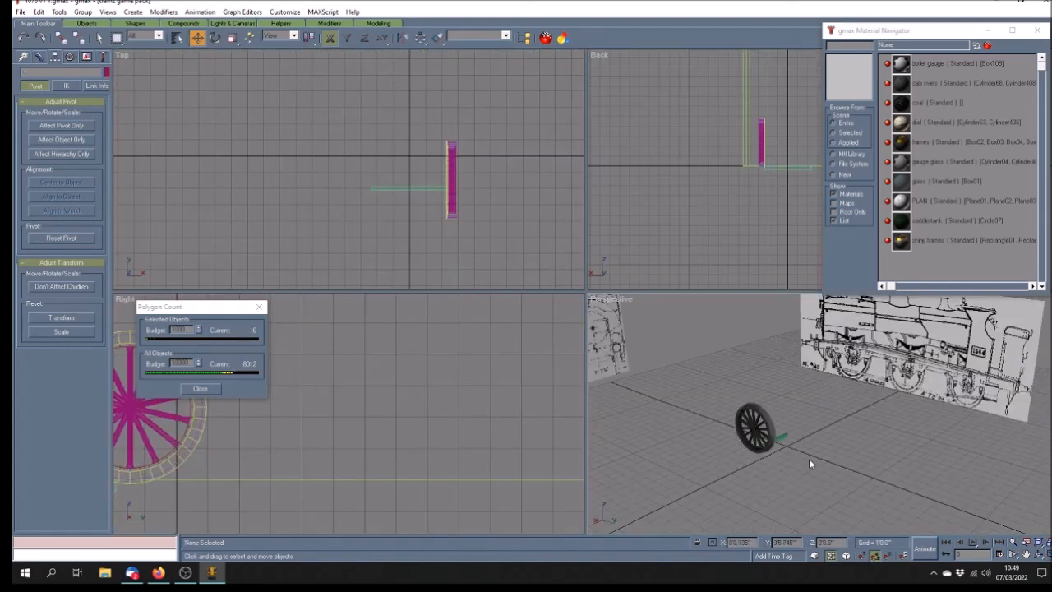